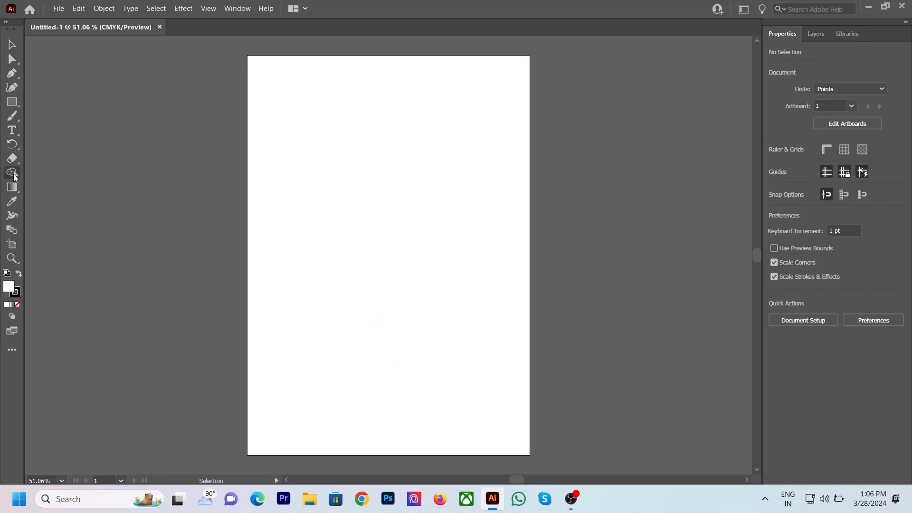
Step: Draw a tall narrow ellipse about 56 by 331 pt and move it onto the canvas beside the artboard
left_click(12, 144)
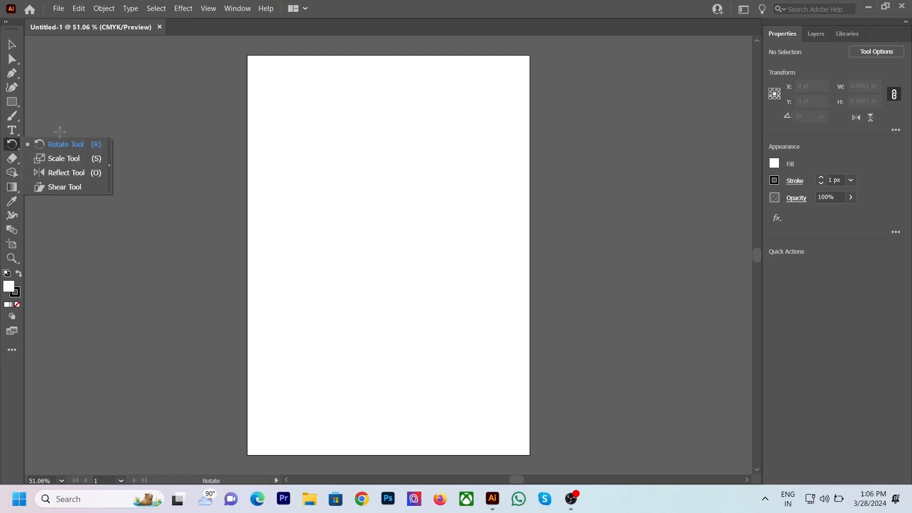
left_click(17, 103)
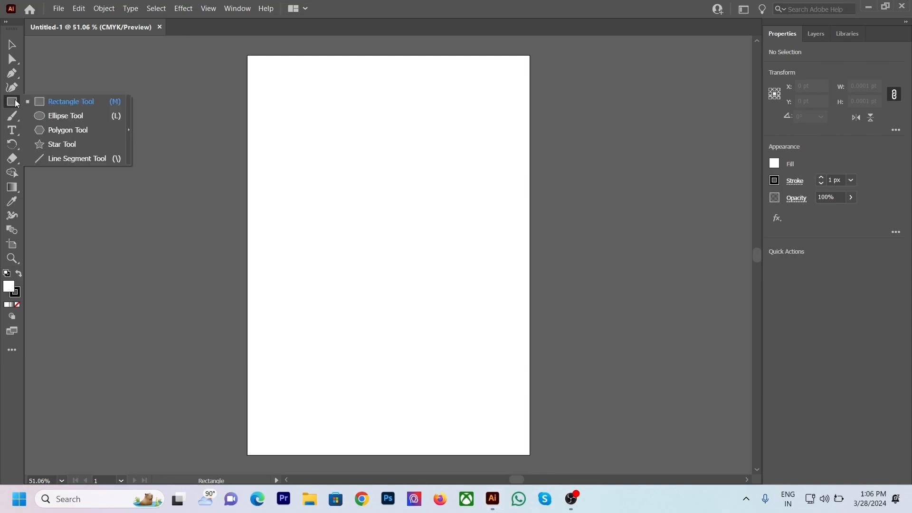
left_click(62, 116)
left_click_drag(308, 110, 335, 267)
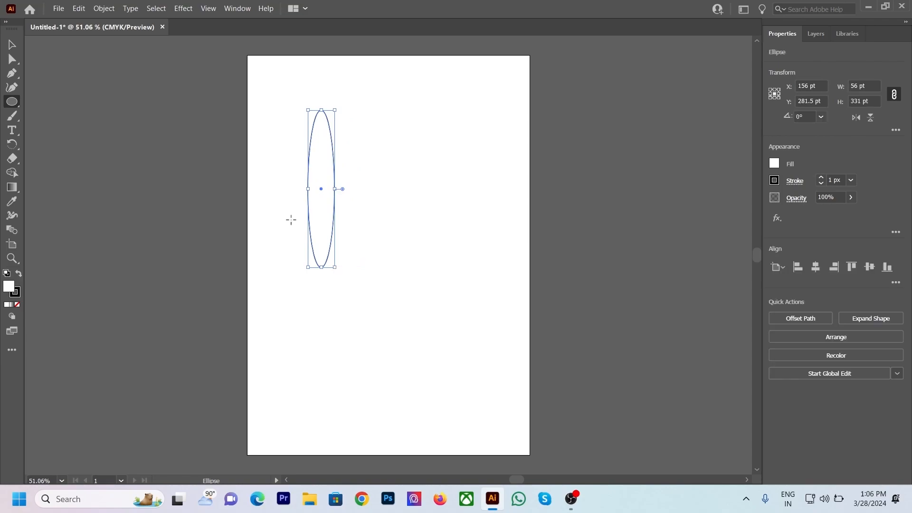
key("v")
left_click_drag(334, 164, 208, 164)
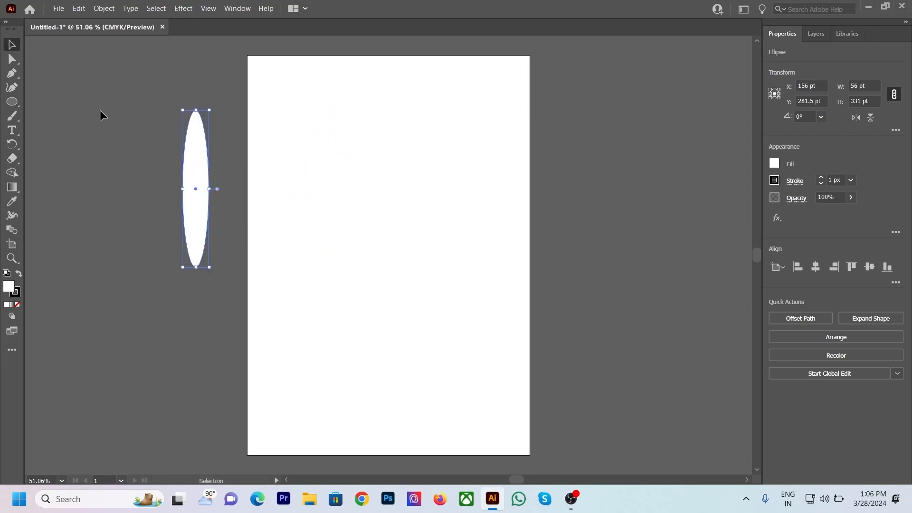
Step: Draw a circle about 212 pt in diameter in the upper part of the artboard
left_click(12, 102)
left_click_drag(323, 117, 392, 217)
left_click(11, 45)
left_click_drag(370, 133, 388, 136)
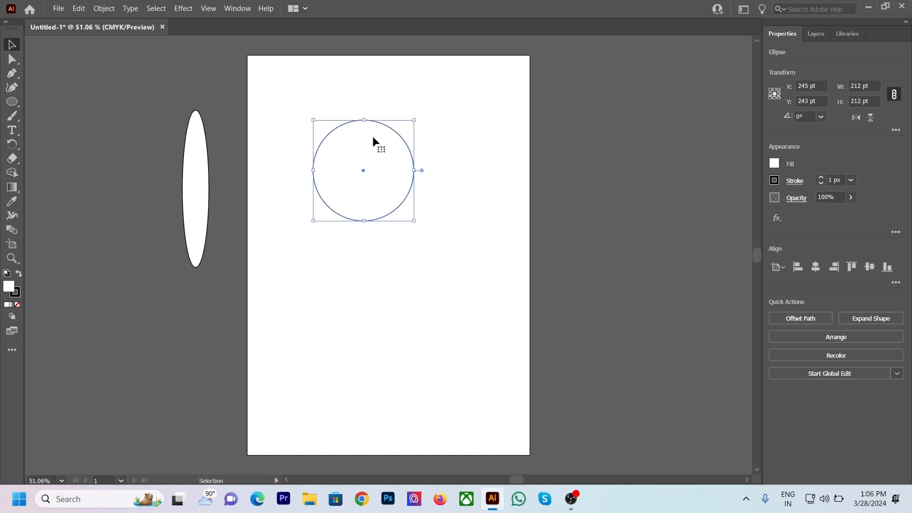
Step: Remove the circle's stroke and give it a light yellow-green fill of C 23.53, M 0, Y 76.08, K 0
left_click(19, 274)
left_click(15, 292)
left_click(17, 305)
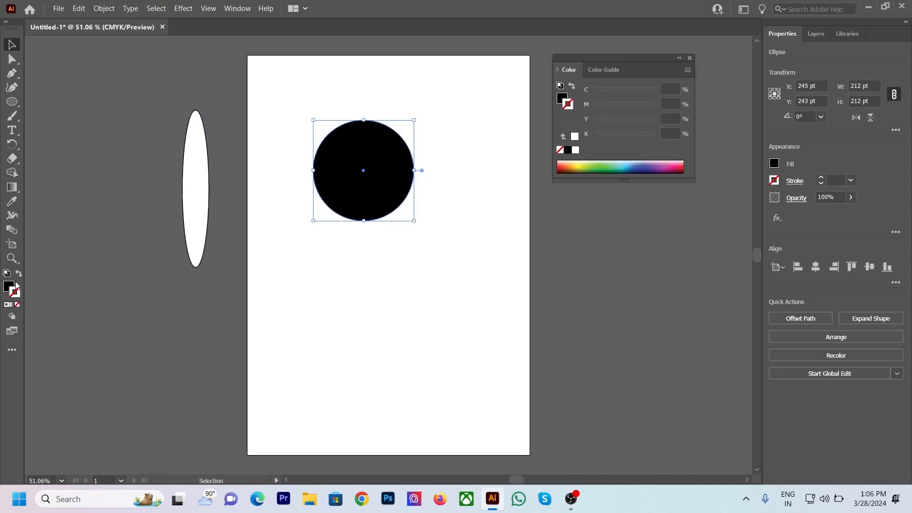
left_click(7, 23)
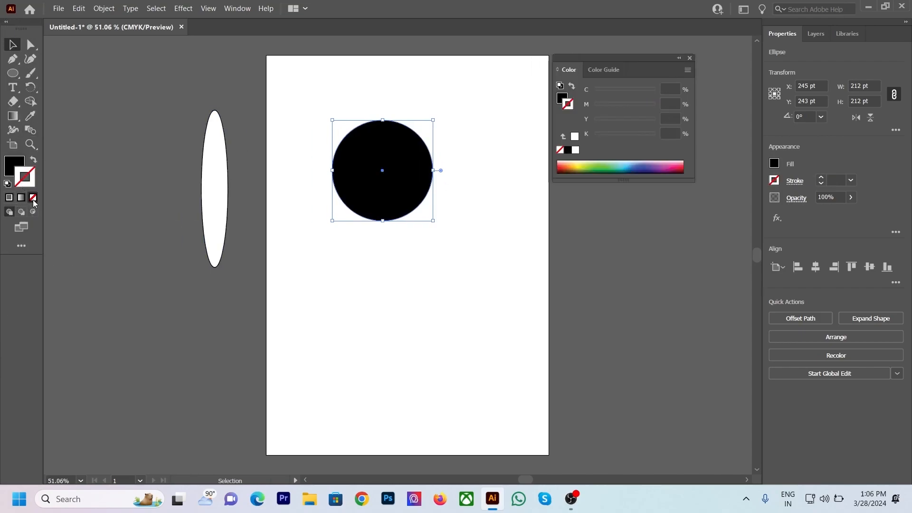
left_click(15, 167)
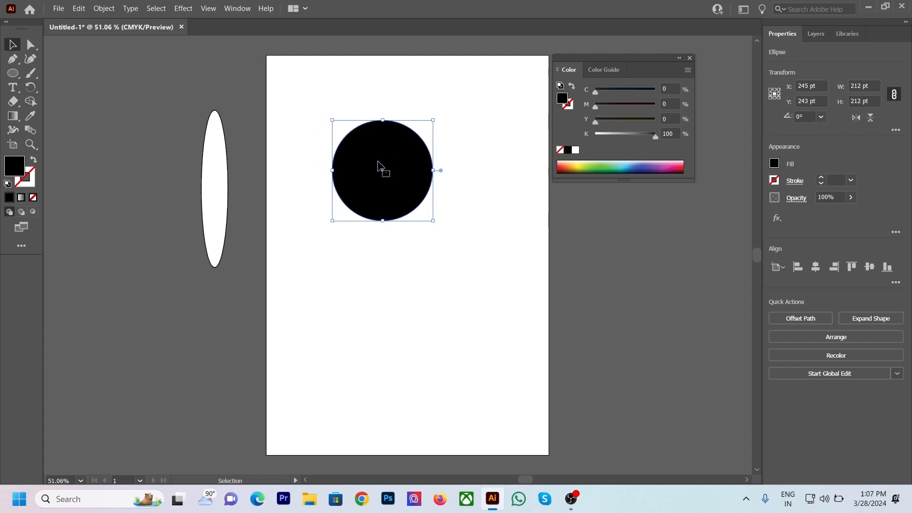
left_click(583, 162)
left_click(590, 165)
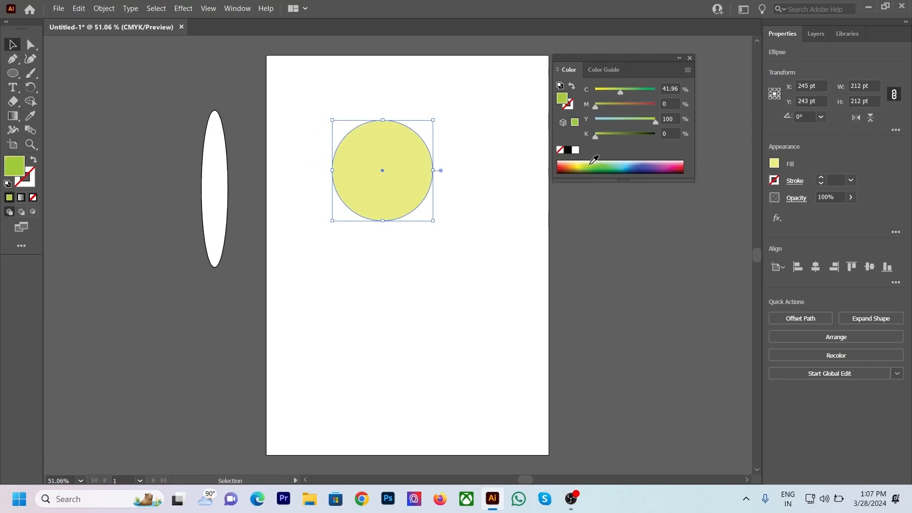
left_click(587, 163)
Step: Move the circle down to the artboard's horizontal centre and shift the Color panel away from the artboard
left_click(335, 91)
left_click_drag(390, 175, 414, 211)
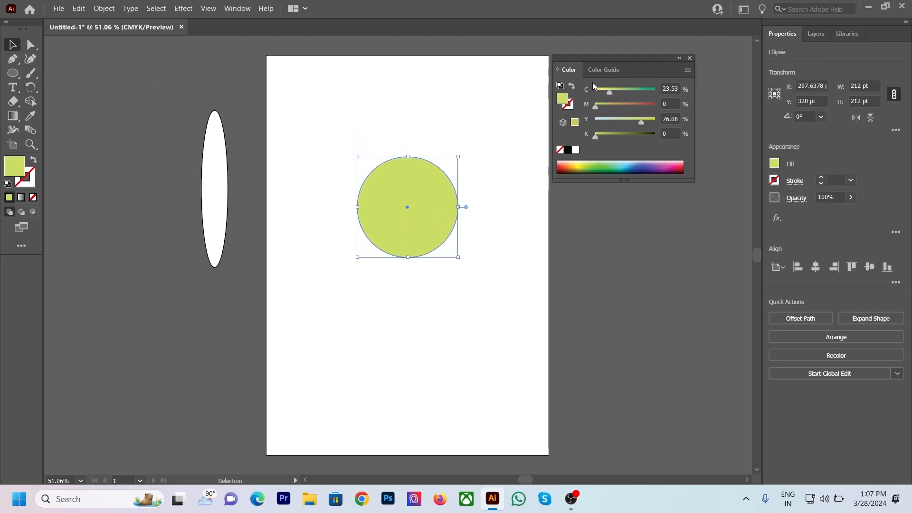
left_click_drag(631, 57, 724, 79)
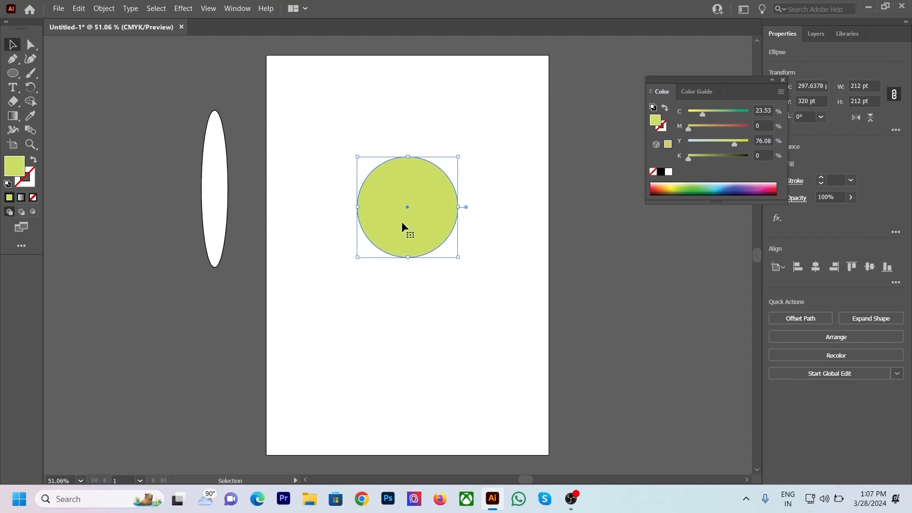
Step: Create a copy of the circle rotated 60° about the circle's lowest anchor point
left_click(30, 87)
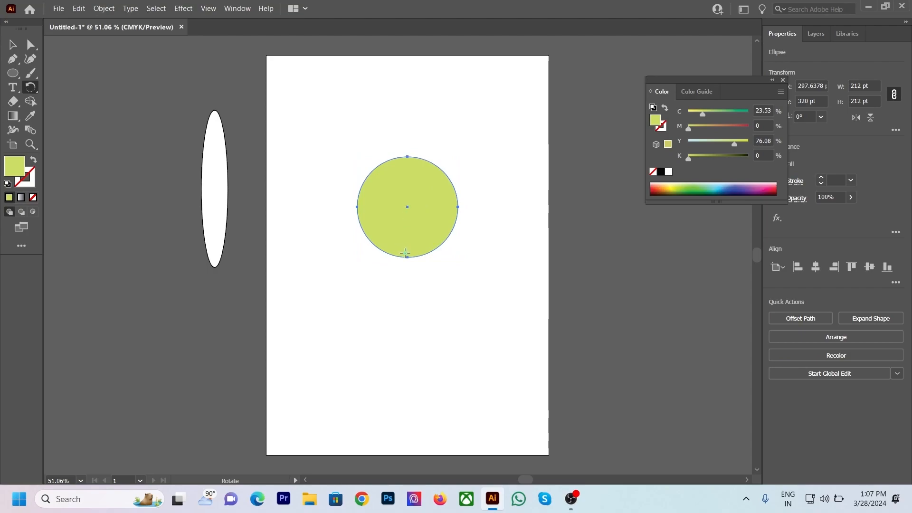
left_click(408, 256, "alt")
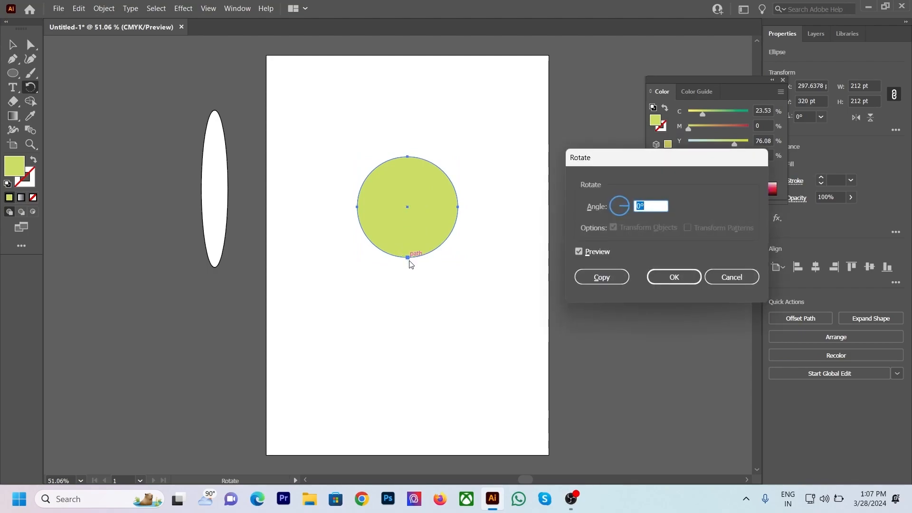
key("Up")
key("Up")
key("Up")
key("Up")
key("Up")
key("Up")
key("Up")
key("Up")
key("Up")
key("Up")
key("Up")
key("Up")
key("Up")
key("Up")
key("Up")
key("Up")
key("Up")
key("Up")
key("Up")
key("Up")
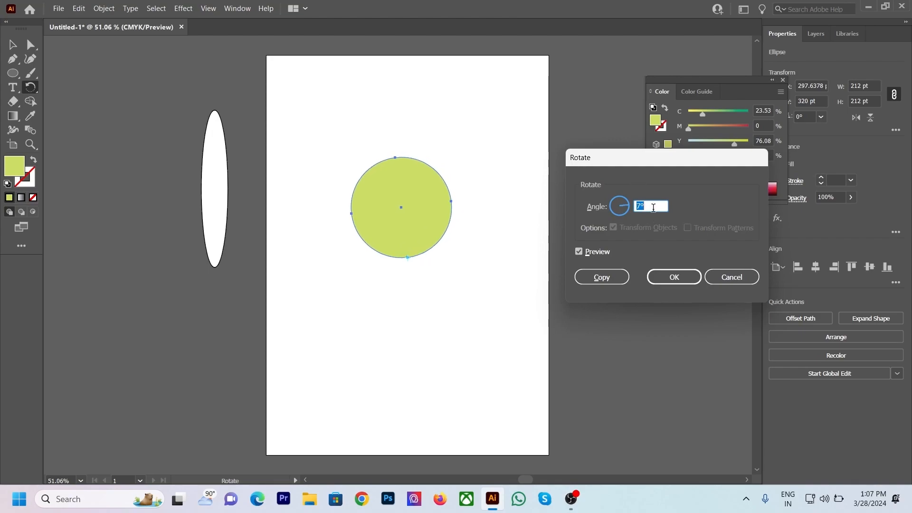
key("Up")
key("Up")
key("Up")
key("Up")
key("Up")
key("Up")
key("Up")
key("Up")
key("Up")
key("Up")
key("Up")
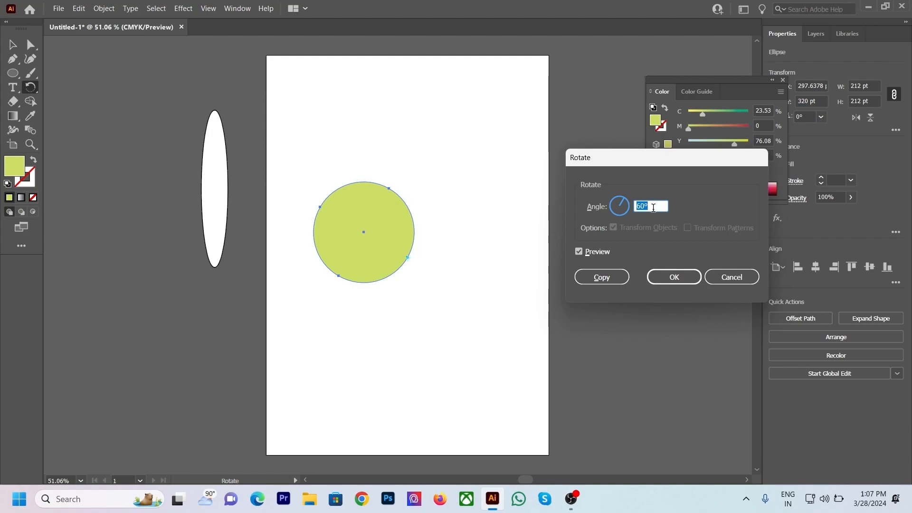
left_click(579, 278)
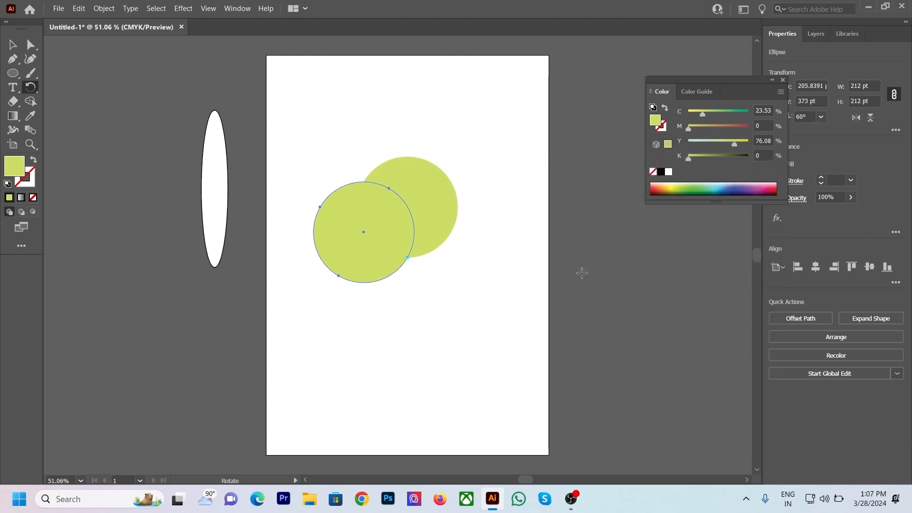
Step: Repeat the rotated copy four more times to complete a ring of six overlapping circles, and deselect
key("ctrl+d")
key("ctrl+d")
key("ctrl+d")
key("ctrl+d")
key("v")
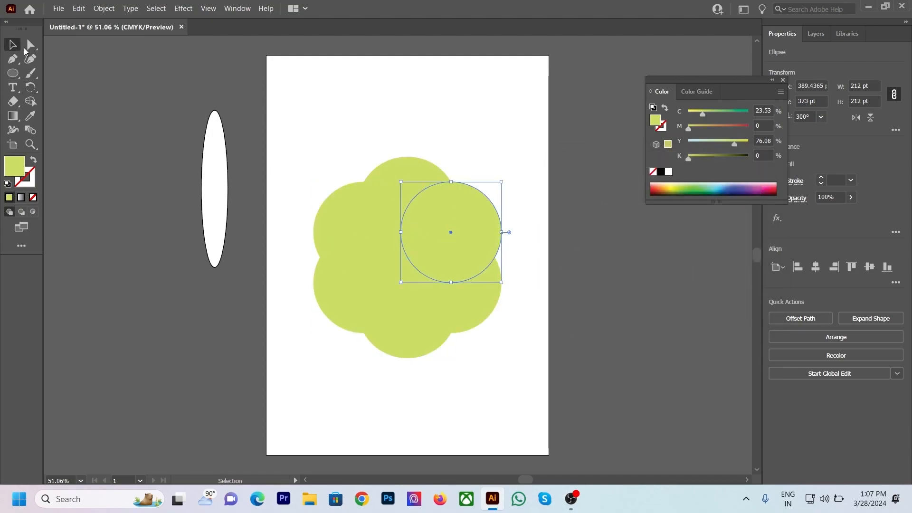
left_click(460, 84)
Step: Select all six circles and merge their overlapping regions with the Shape Builder into six swirling petals
left_click_drag(303, 122, 518, 365)
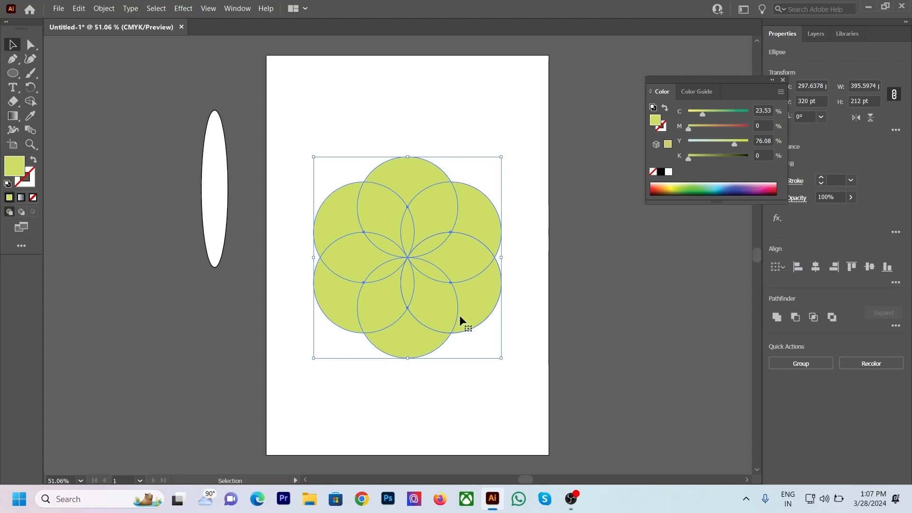
scroll(471, 271, "up", 2)
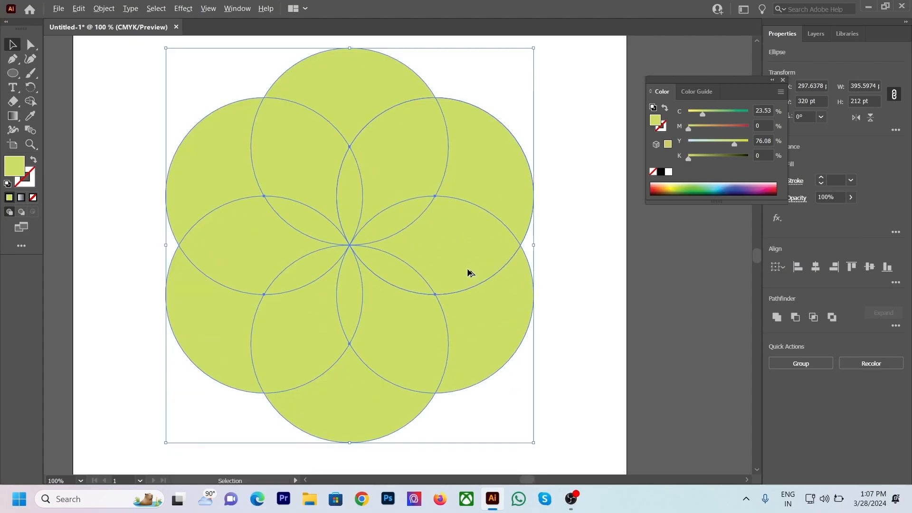
scroll(467, 270, "down", 1)
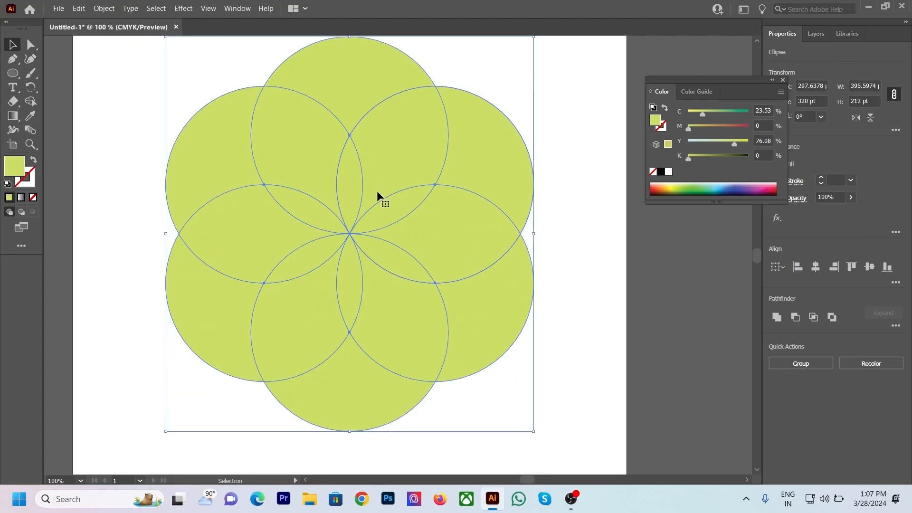
scroll(377, 190, "down", 1)
left_click(35, 106)
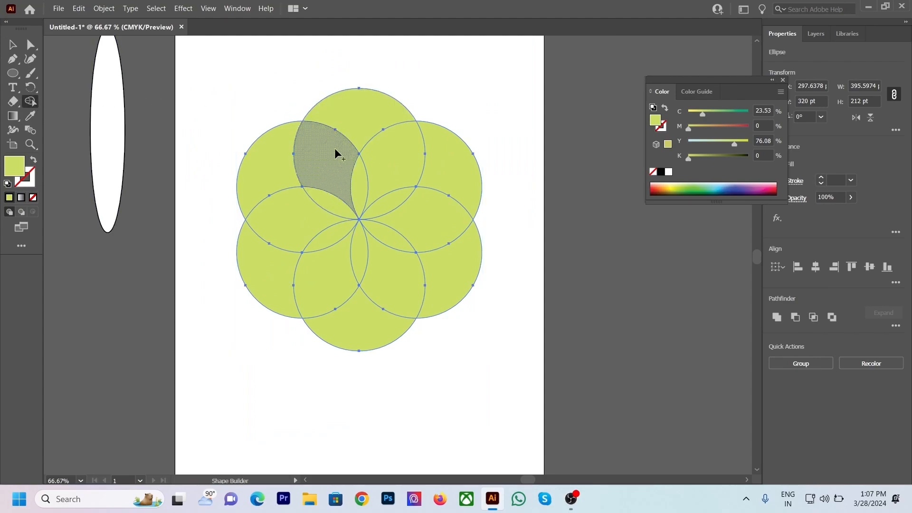
mouse_move(336, 205)
left_mouse_down()
mouse_move(332, 134)
mouse_move(341, 122)
left_mouse_up()
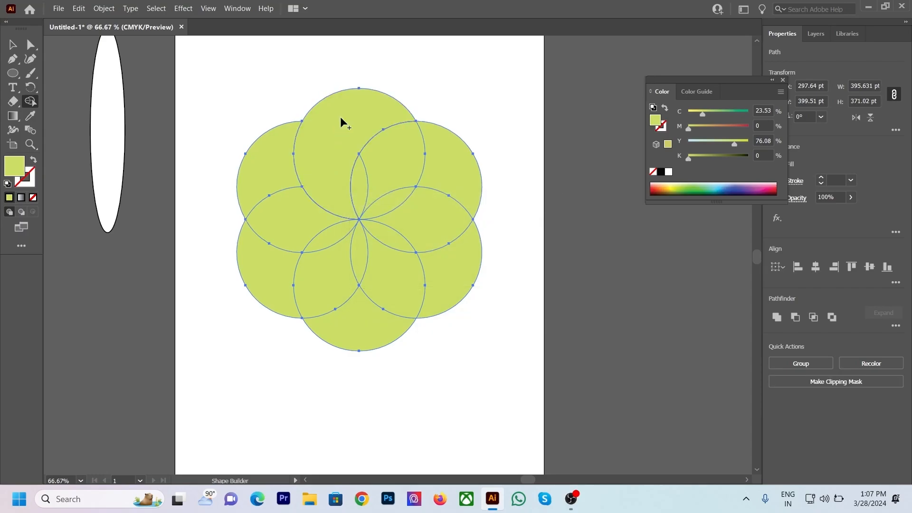
mouse_move(456, 177)
left_mouse_down()
mouse_move(400, 173)
mouse_move(363, 201)
mouse_move(443, 269)
mouse_move(418, 212)
mouse_move(385, 205)
left_mouse_up()
mouse_move(259, 165)
left_mouse_down()
mouse_move(292, 225)
mouse_move(326, 236)
left_mouse_up()
mouse_move(286, 275)
left_mouse_down()
mouse_move(289, 283)
mouse_move(335, 266)
left_mouse_up()
mouse_move(365, 323)
left_mouse_down()
mouse_move(389, 283)
mouse_move(391, 239)
left_mouse_up()
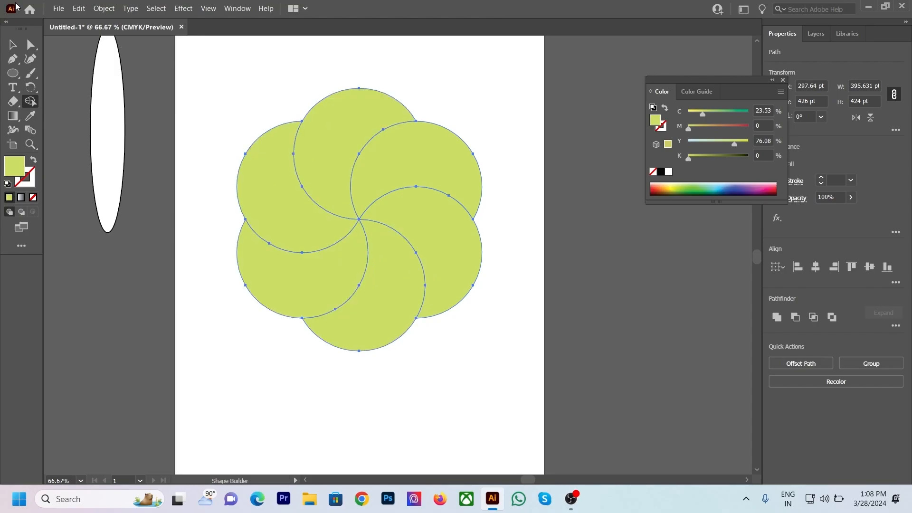
Step: Fill the top petal dark green, the upper-right petal teal green and the lower-right petal medium green
left_click(14, 45)
left_click(333, 77)
left_click(341, 124)
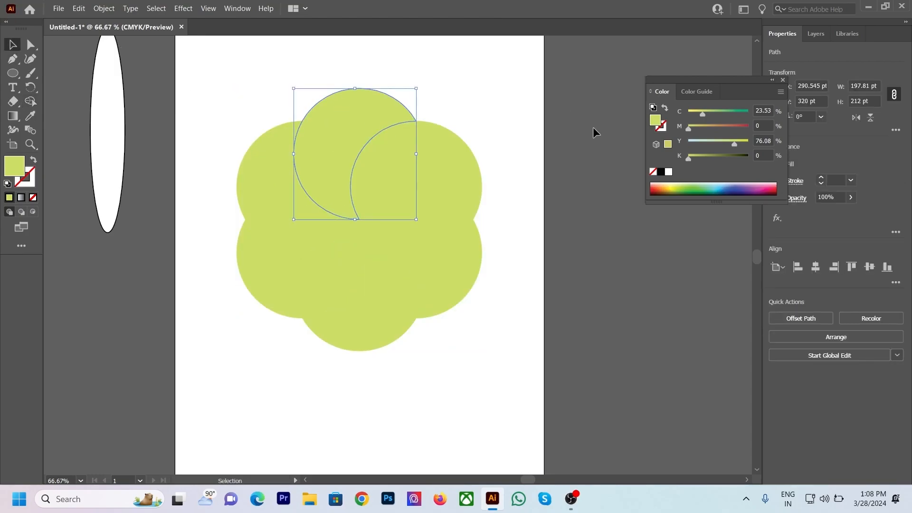
left_click(686, 189)
left_click(441, 171)
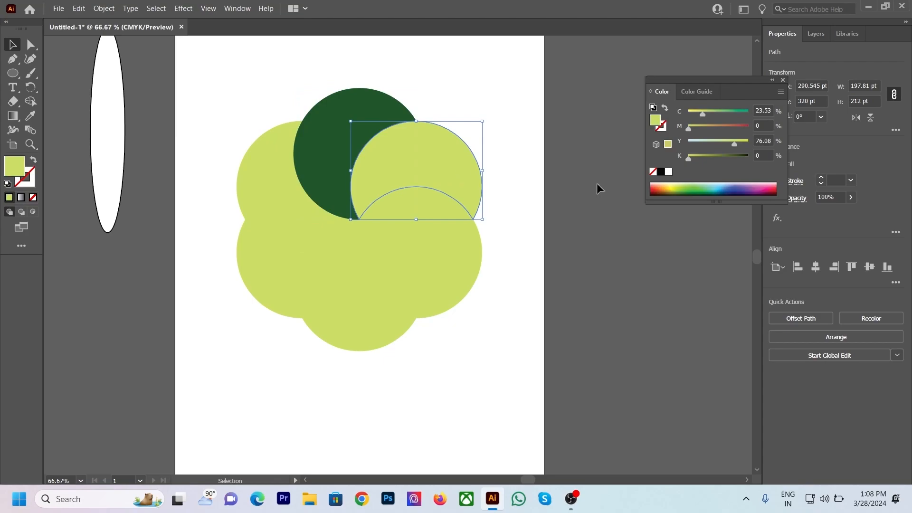
left_click(702, 188)
left_click(458, 213)
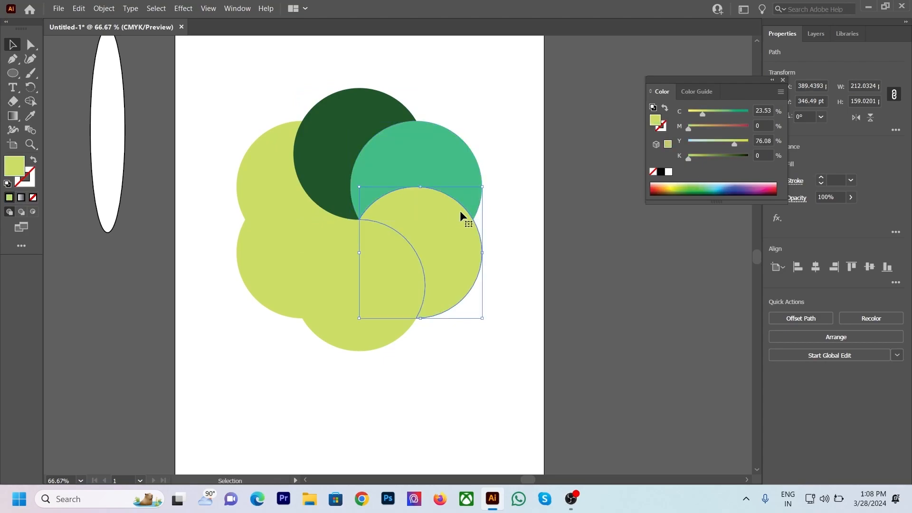
left_click(701, 186)
Step: Fill the bottom petal cyan and the lower-left petal blue, leaving nothing selected
left_click(394, 252)
left_click(720, 185)
left_click(334, 259)
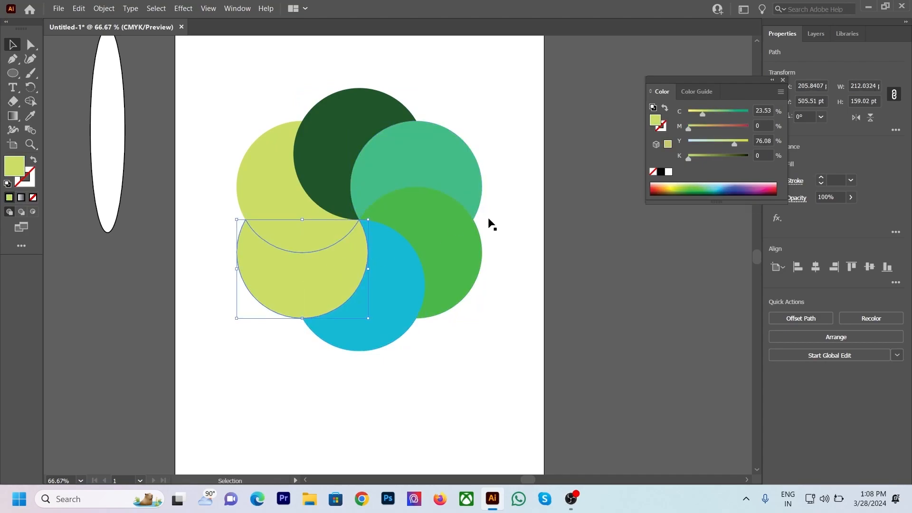
left_click(716, 184)
left_click(404, 131)
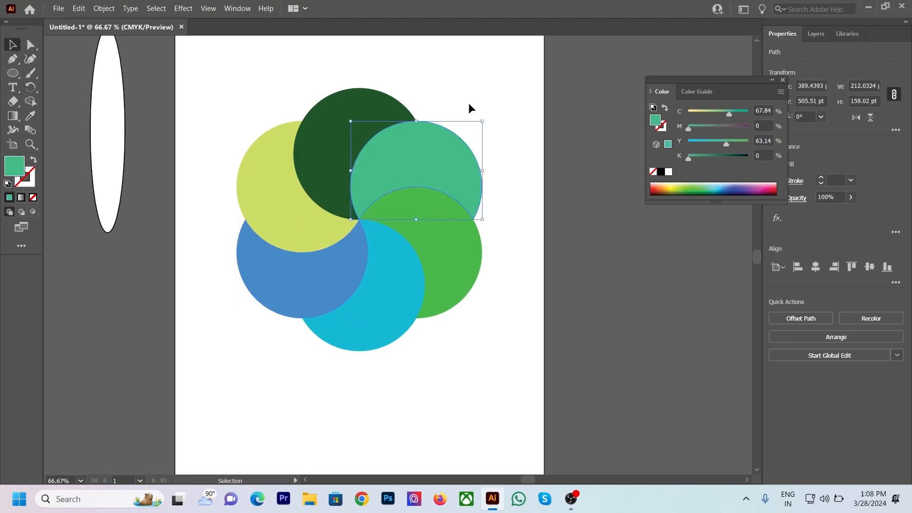
left_click(484, 86)
Step: Select all six petals and scale the flower down to about 251 by 269 pt
left_click_drag(483, 89, 219, 358)
left_click_drag(322, 210, 394, 232)
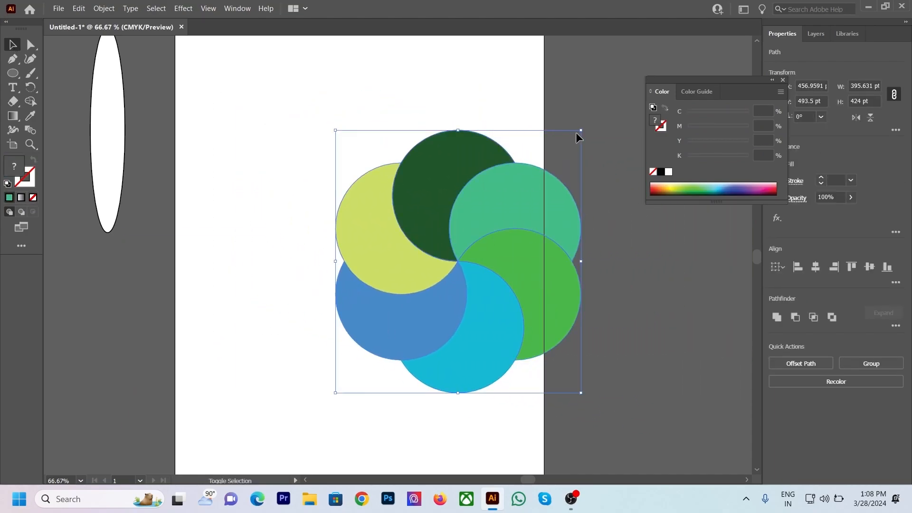
key("ctrl+z")
left_click(458, 57)
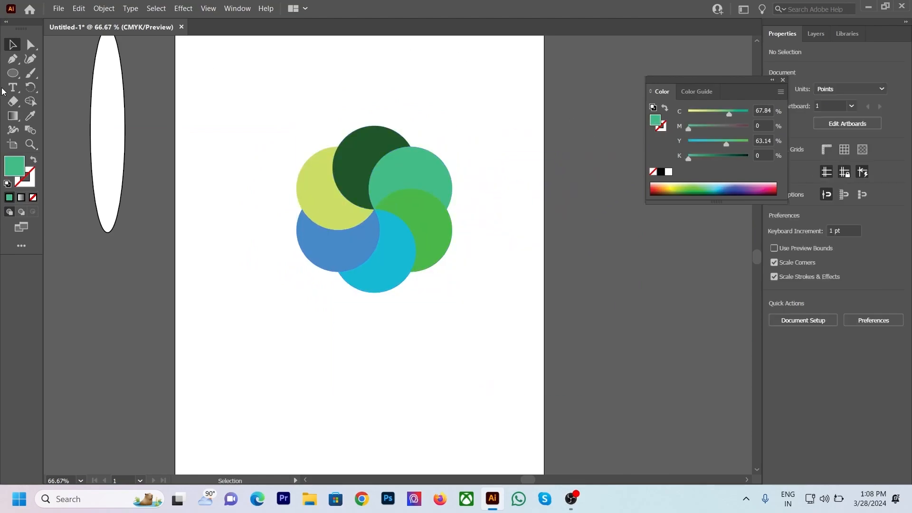
Step: Draw a small teal-green circle beside the flower at the artboard's right edge
left_click(10, 74)
left_click_drag(366, 216, 542, 194)
key("v")
Step: Select all six petals, shift the flower slightly up and to the left, and group them
left_click_drag(287, 98, 458, 281)
left_click_drag(400, 199, 381, 183)
key("ctrl+g")
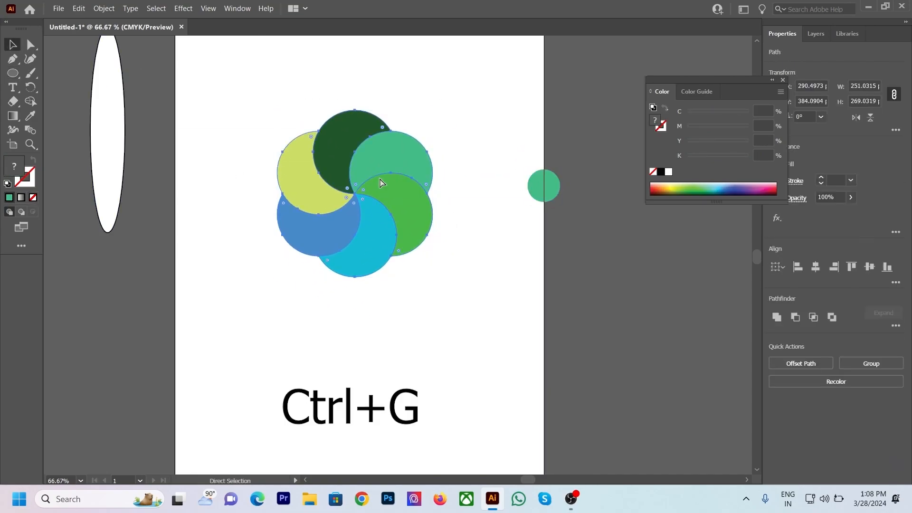
Step: Place the small circle over the flower's centre and align both objects by their horizontal and vertical centres
left_click_drag(544, 173, 353, 187)
left_click_drag(277, 98, 484, 305)
left_click(817, 267)
left_click(537, 179)
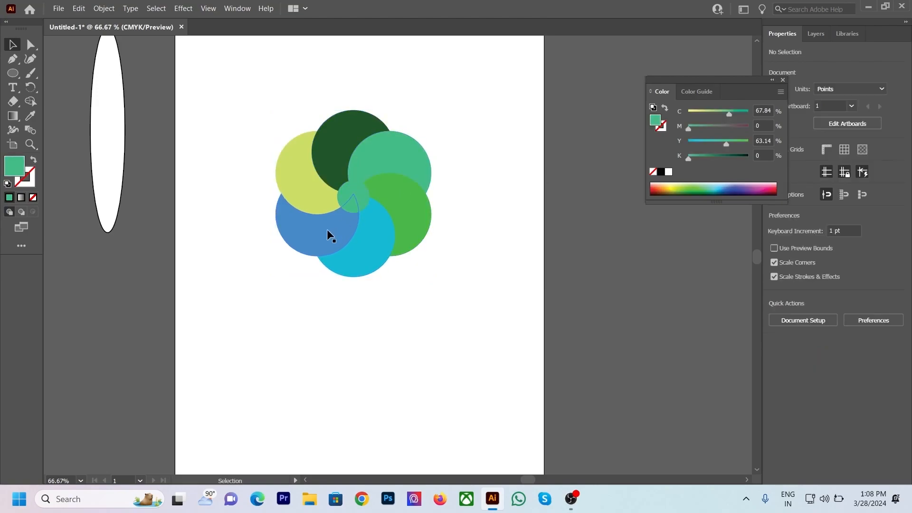
scroll(327, 229, "up", 1)
left_click(355, 164)
left_click_drag(224, 82, 428, 252)
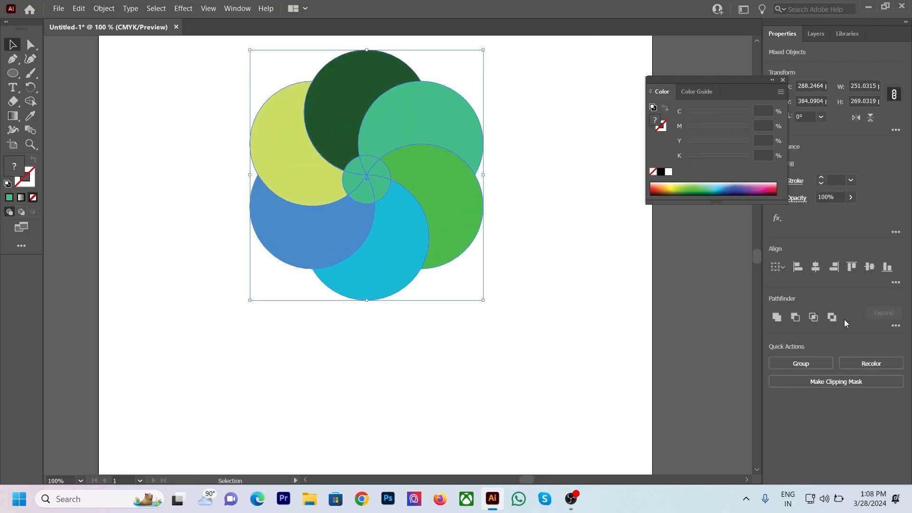
left_click(869, 266)
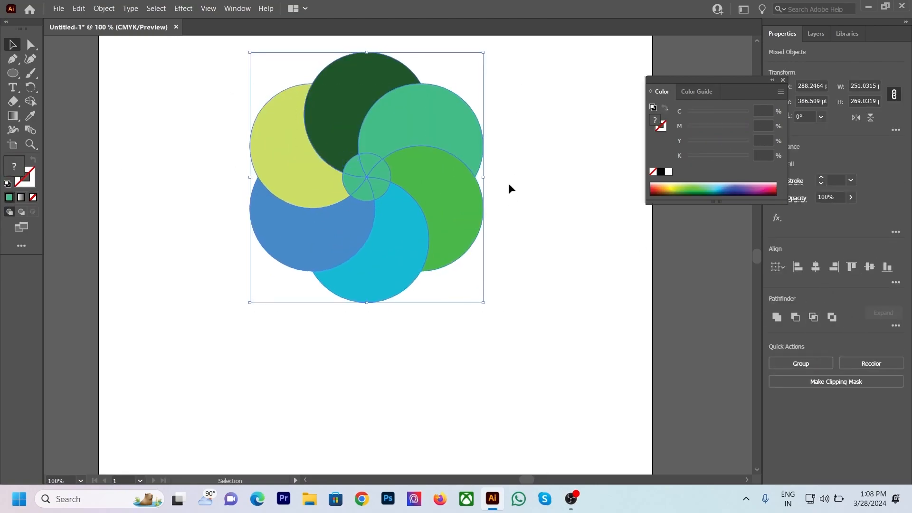
Step: Cut the round hole out of the flower's centre by removing the small circle's area with the Shape Builder tool
left_click(30, 101)
scroll(387, 183, "up", 4)
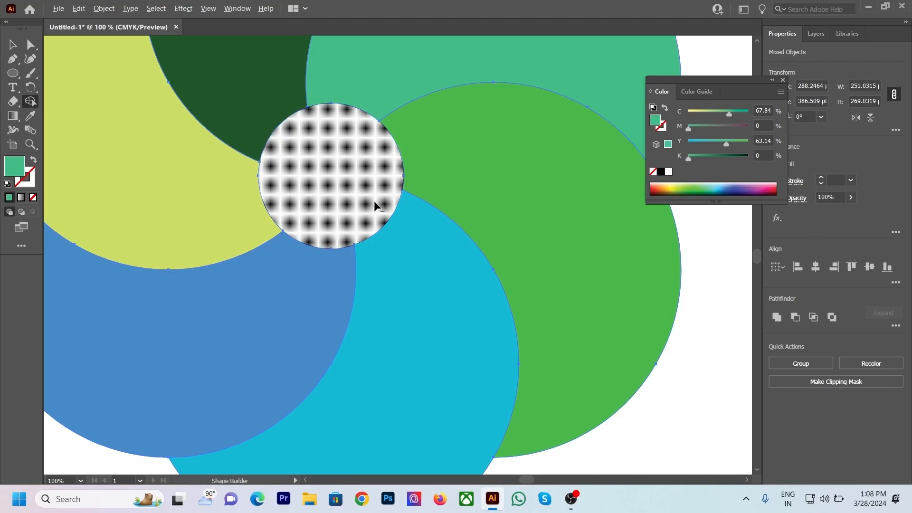
scroll(375, 204, "down", 4)
left_click(375, 203, "alt")
key("v")
left_click(98, 86)
Step: Move the finished swirl flower to the artboard's right edge to free the drawing area
scroll(144, 119, "down", 2)
left_click_drag(220, 109, 260, 173)
left_click(501, 92)
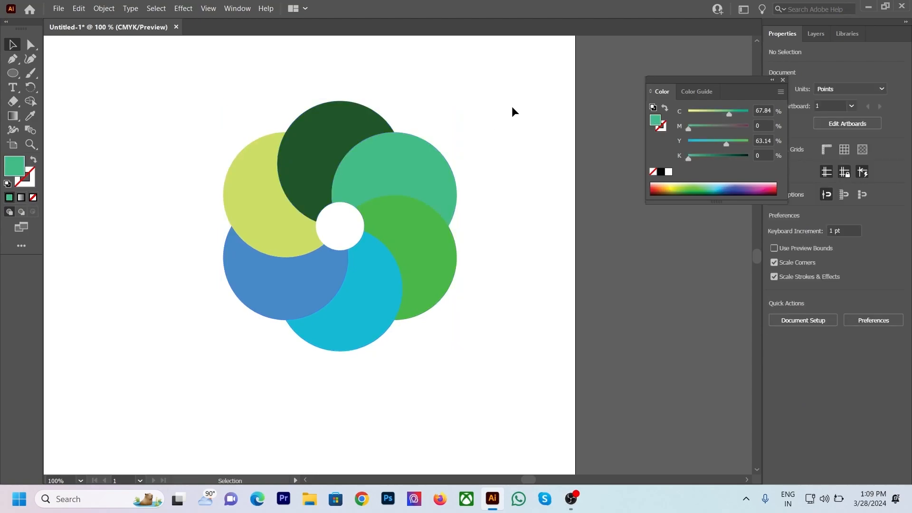
left_click_drag(375, 192, 698, 238)
left_click(214, 212)
Step: Draw a narrow vertical ellipse about 21 by 139 pt and convert its top anchor to a sharp corner point
key("l")
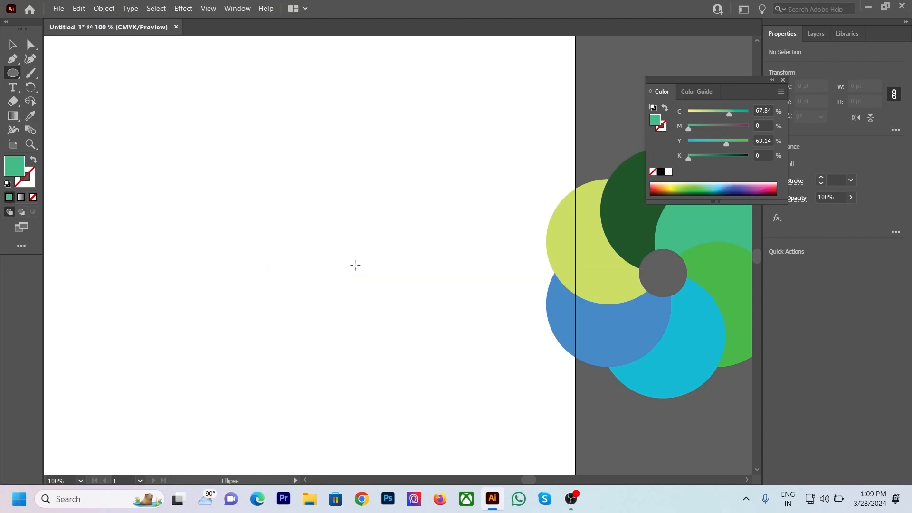
left_click_drag(213, 94, 233, 222)
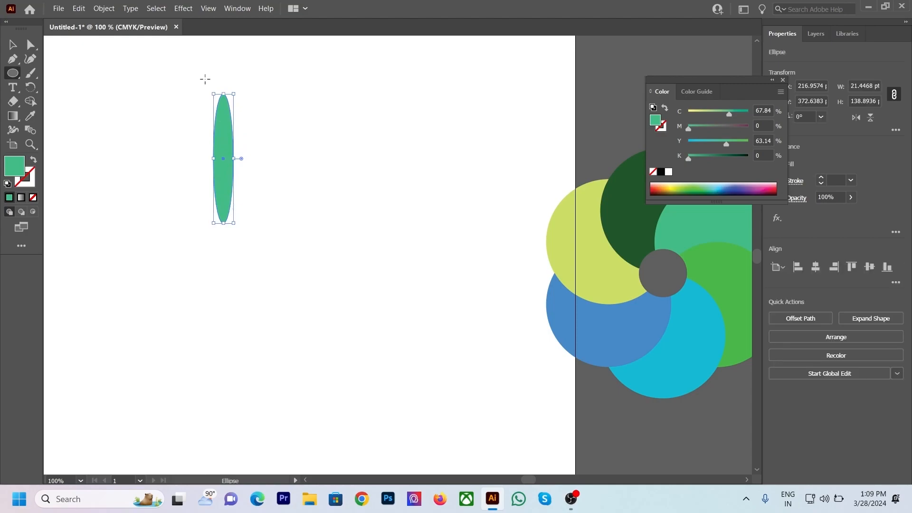
left_click(12, 58)
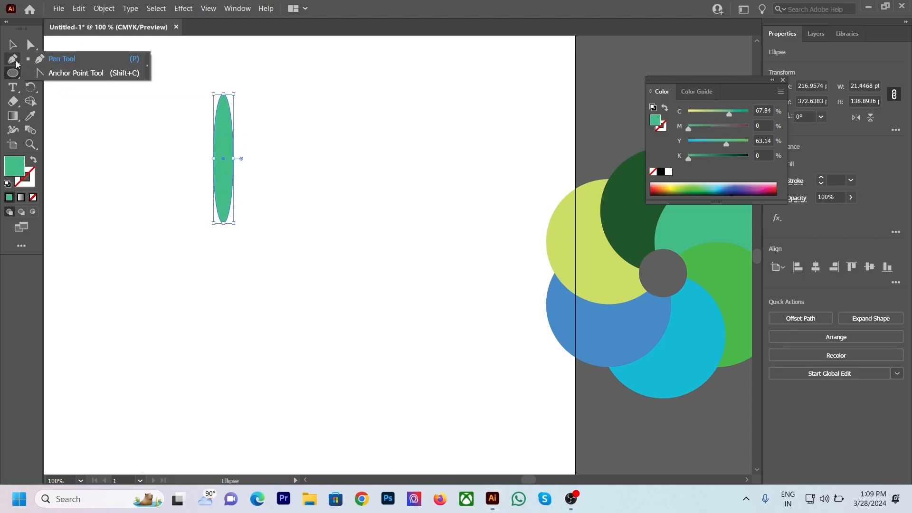
left_click(51, 73)
left_click(223, 93)
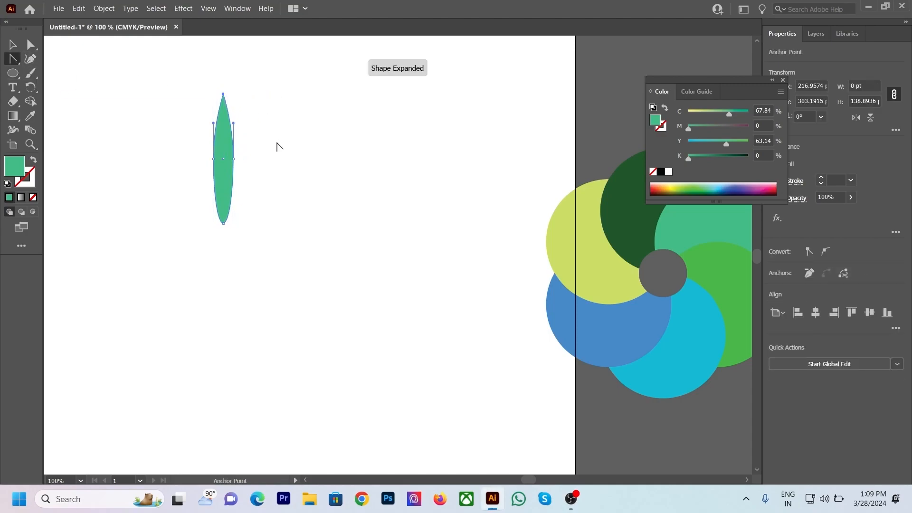
Step: Shift the pointed petal slightly down and to the right, and draw a small circle just below its lower end
left_click(18, 43)
left_click(133, 66)
left_click_drag(227, 148, 251, 158)
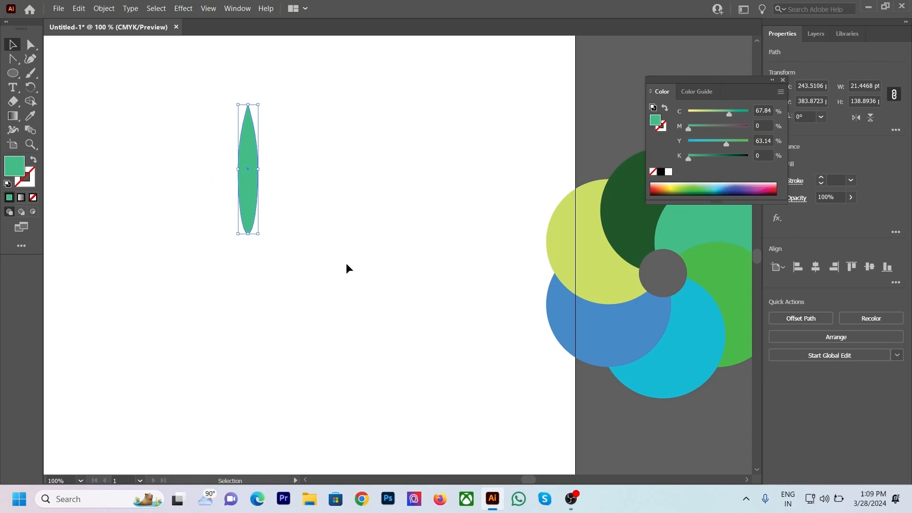
left_click(13, 72)
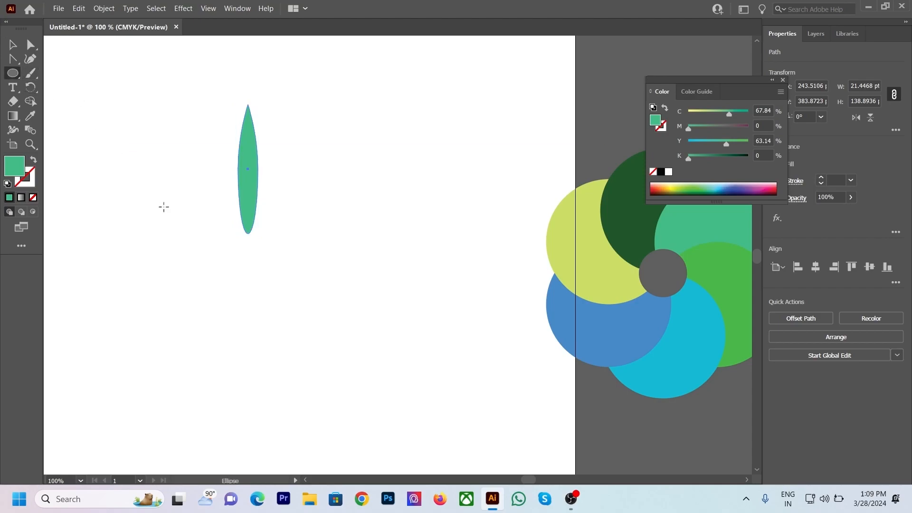
left_click_drag(244, 238, 261, 256)
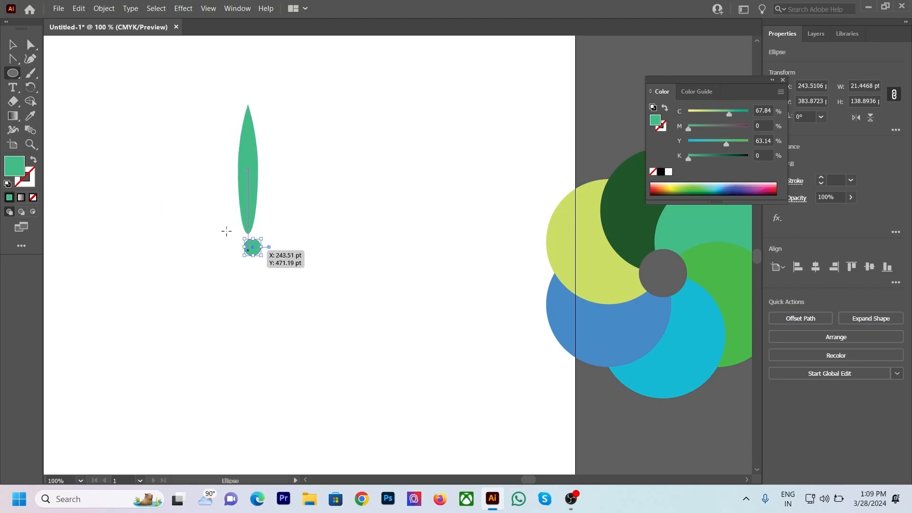
Step: Move the petal slightly right and down so its lower end rests on the small circle
left_click(13, 44)
left_click(196, 159)
left_click_drag(243, 184, 248, 188)
left_click_drag(204, 112, 375, 342)
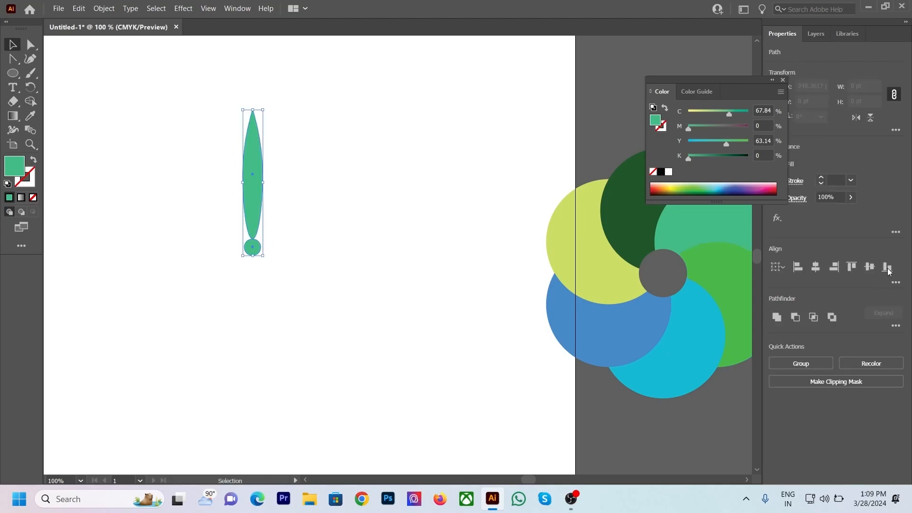
left_click(255, 295)
Step: Adjust the petal in Outline view so its lower end exactly touches the circle's top edge, and return to Preview
scroll(257, 237, "up", 4)
scroll(247, 227, "up", 15)
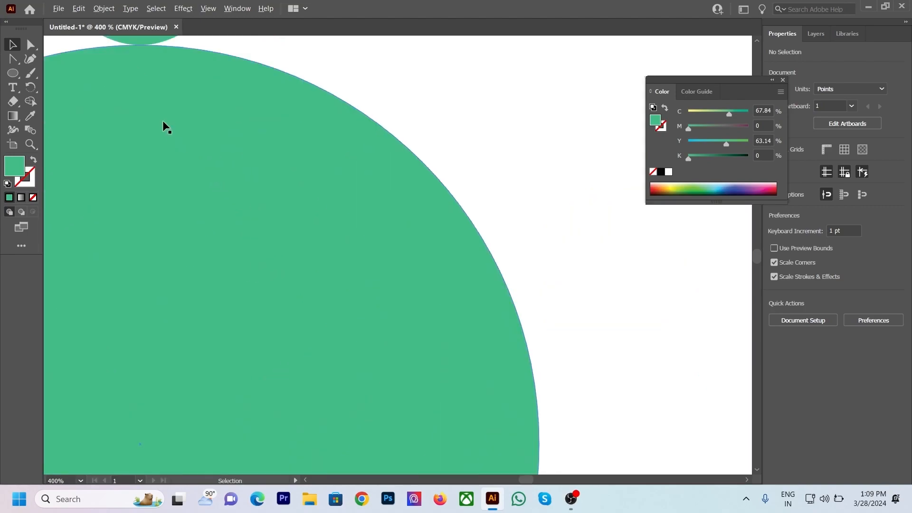
scroll(394, 245, "down", 1)
mouse_move(394, 244)
left_mouse_down()
mouse_move(395, 253)
mouse_move(389, 235)
mouse_move(393, 245)
left_mouse_up()
scroll(343, 286, "down", 3)
scroll(345, 253, "up", 2)
key("ctrl+y")
scroll(339, 297, "up", 6)
left_click_drag(226, 252, 434, 161)
left_click_drag(280, 342, 521, 133)
left_click_drag(388, 204, 676, 167)
left_click_drag(364, 170, 365, 196)
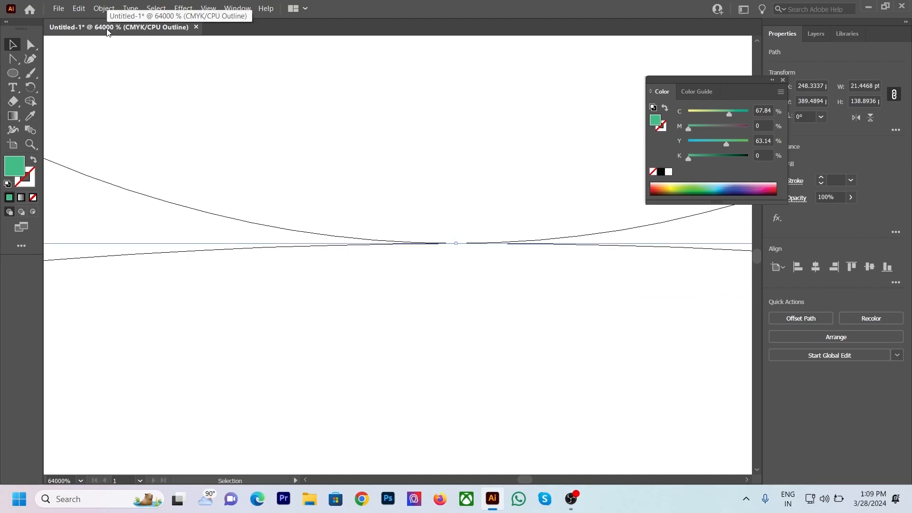
left_click(488, 263)
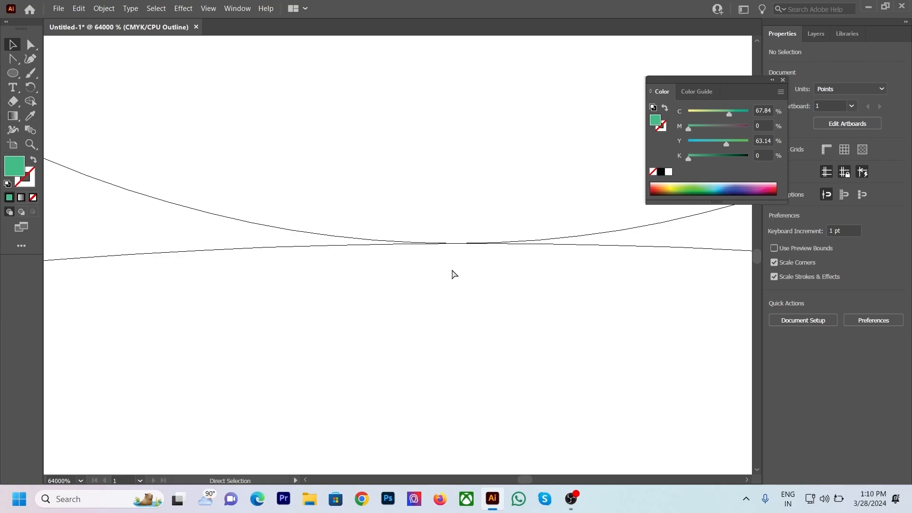
key("ctrl+y")
Step: Select the petal and the circle together and align their horizontal centres
scroll(433, 276, "down", 8)
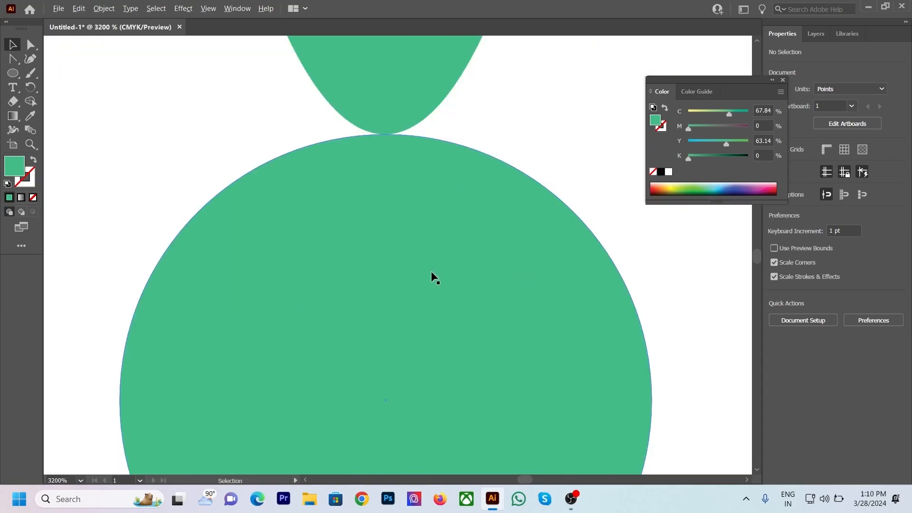
scroll(432, 271, "down", 3)
key("ctrl+a")
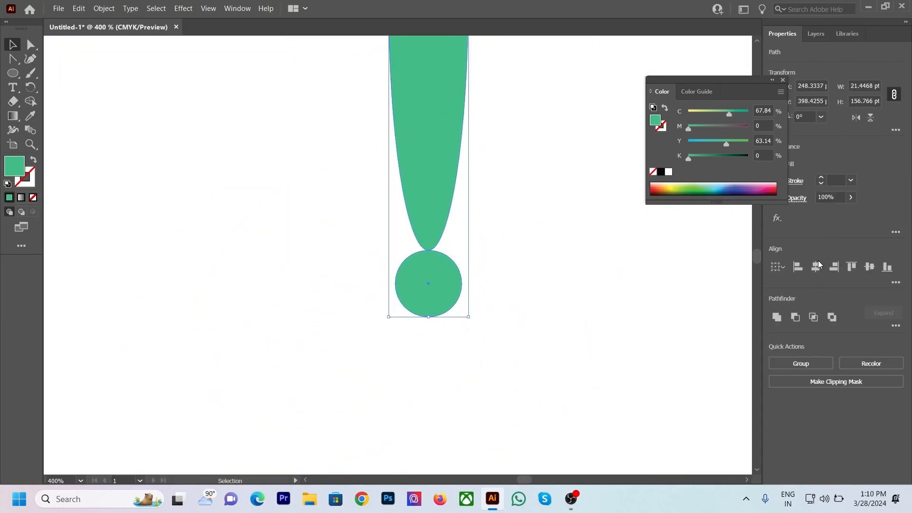
left_click(817, 266)
left_click(497, 261)
scroll(497, 261, "down", 3)
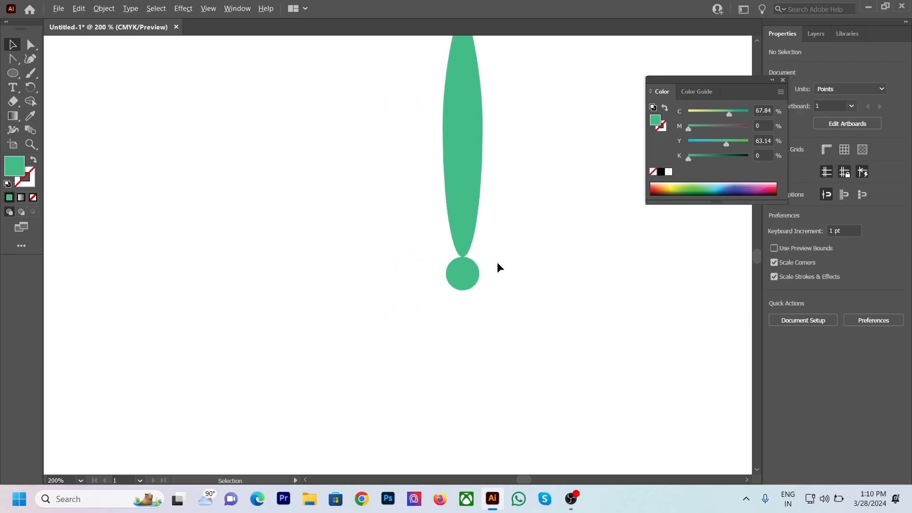
Step: Make a copy of the petal rotated 30° around the centre of the small circle
left_click(469, 179)
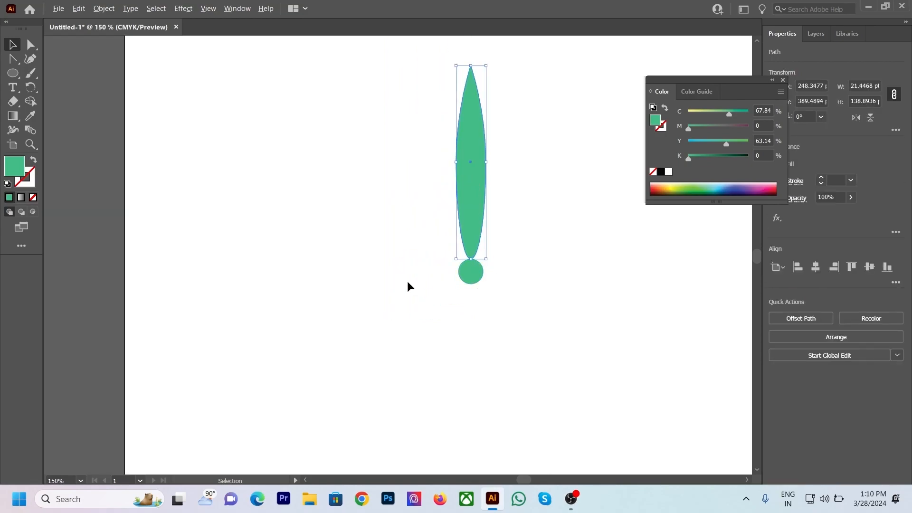
scroll(409, 282, "down", 1)
scroll(493, 237, "up", 2)
left_click(29, 90)
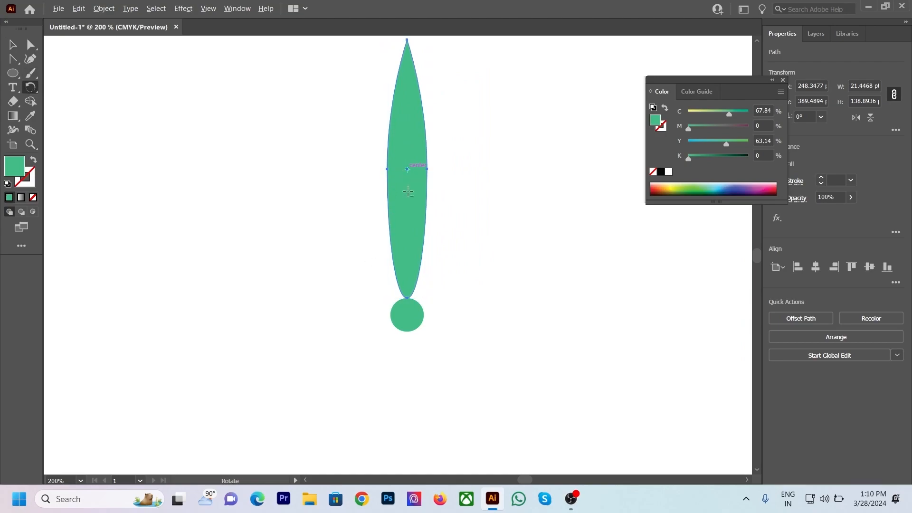
left_click(408, 313, "alt")
left_click(663, 204)
scroll(663, 203, "up", 6)
scroll(663, 203, "down", 18)
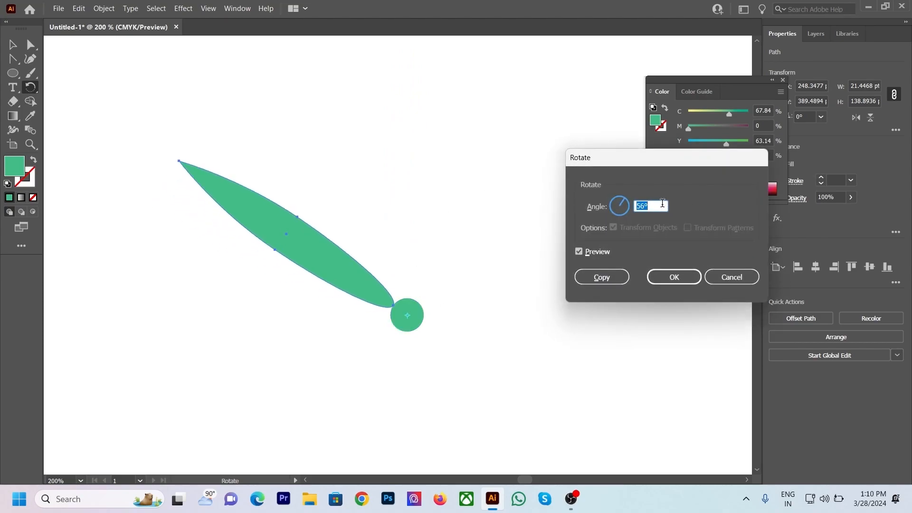
scroll(663, 203, "down", 16)
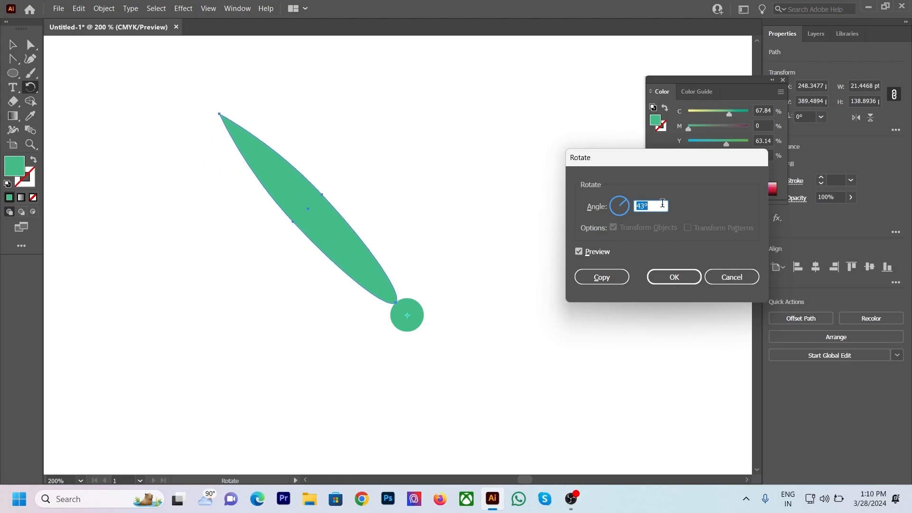
scroll(663, 204, "down", 2)
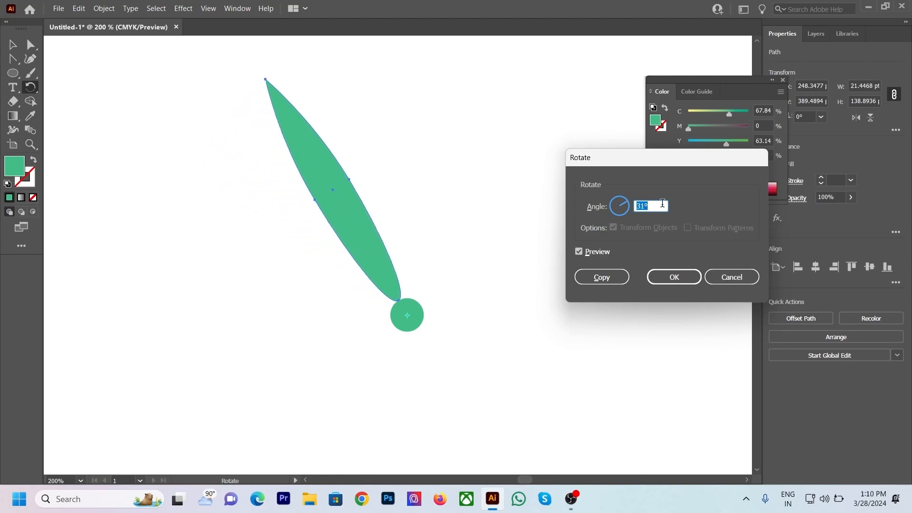
left_click(602, 277)
Step: Repeat the rotated copy ten times to complete a ring of twelve petals around the circle
key("ctrl+d")
key("ctrl+d")
key("ctrl+d")
key("ctrl+d")
key("ctrl+d")
key("ctrl+d")
key("ctrl+d")
key("ctrl+d")
key("ctrl+d")
key("ctrl+d")
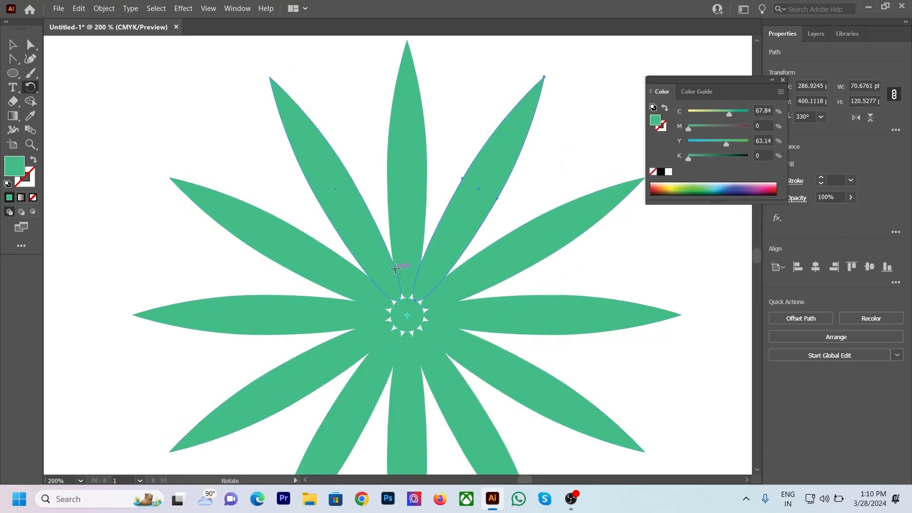
Step: Select the five lower petals and delete them, keeping an upper fan of seven petals
key("ctrl+minus")
key("ctrl+minus")
key("ctrl+minus")
key("v")
left_click(516, 315)
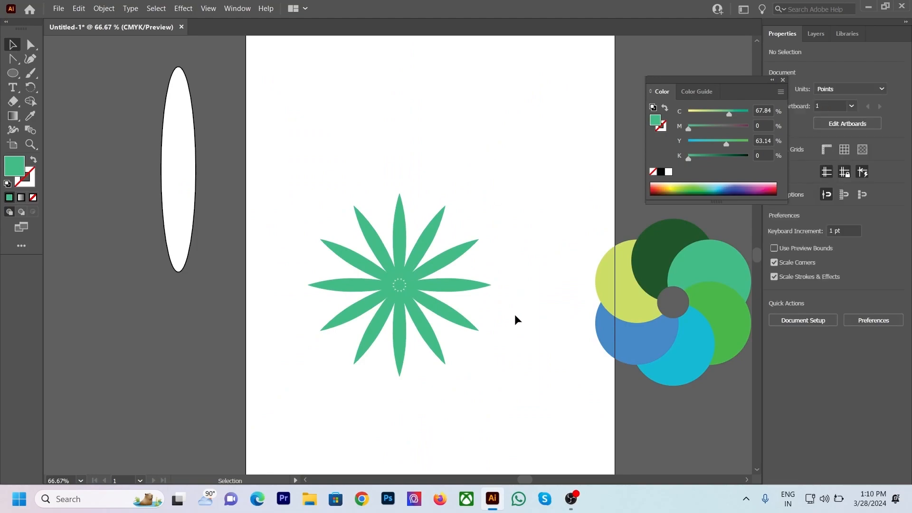
left_click_drag(519, 396, 307, 313)
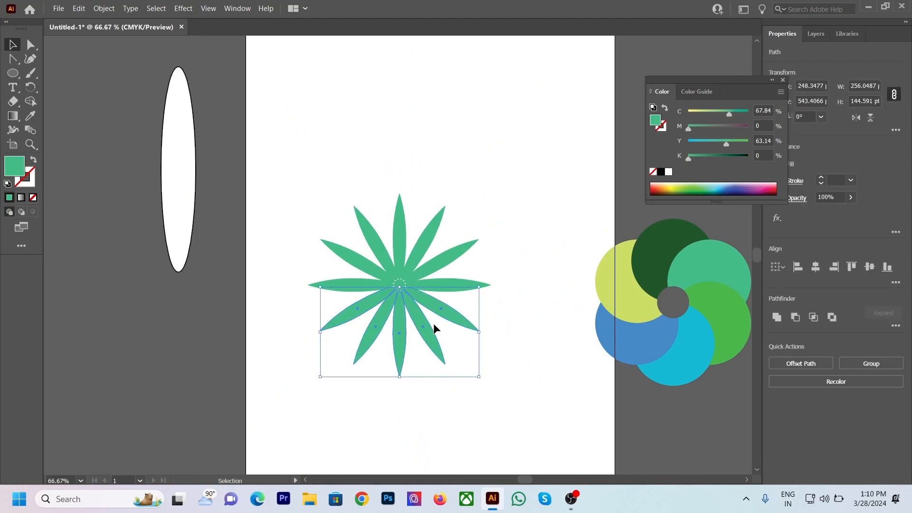
key("Delete")
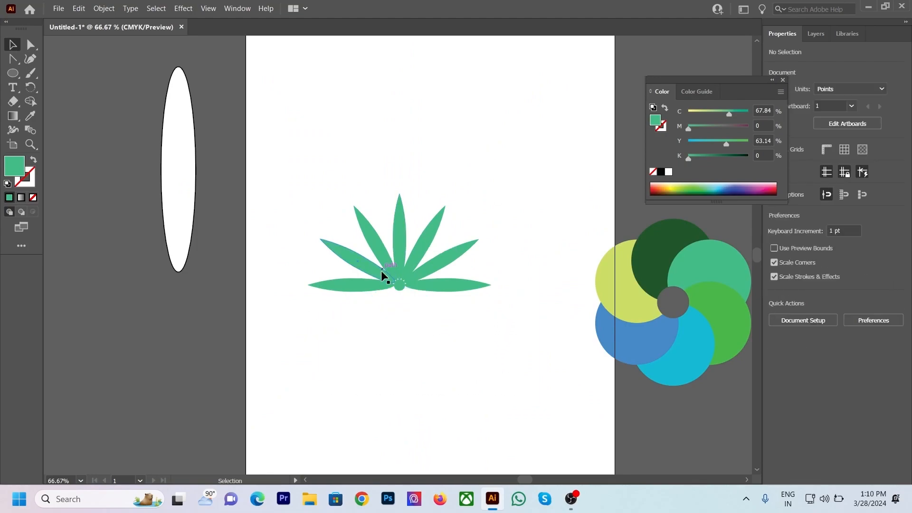
left_click_drag(400, 288, 319, 297)
key("ctrl+z")
left_click(463, 158)
scroll(488, 196, "up", 2)
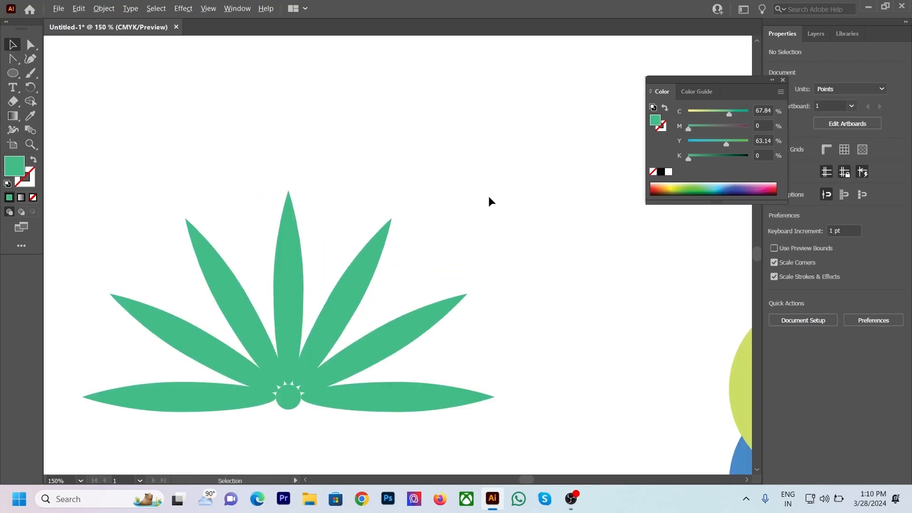
scroll(489, 196, "down", 2)
scroll(489, 195, "down", 1)
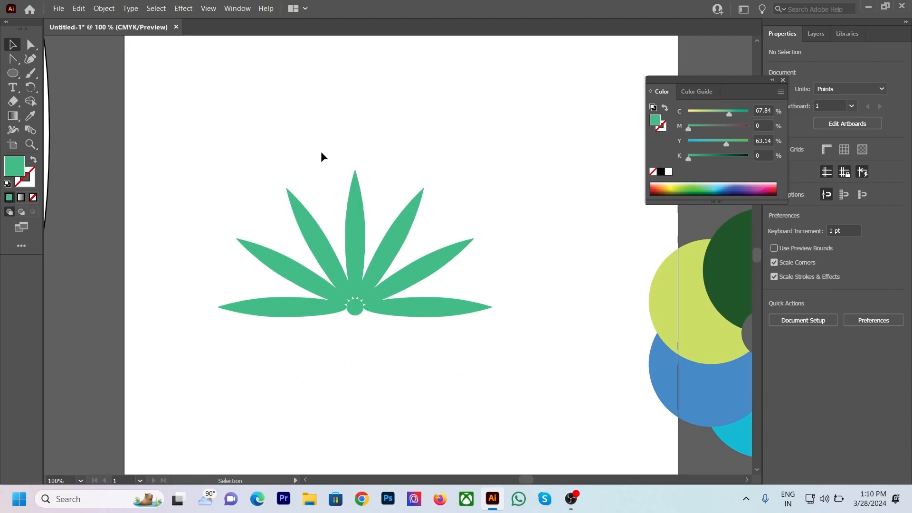
Step: Round the pointed tips of all seven petals with a corner radius of about 9.5 pt
left_click_drag(195, 117, 449, 355)
key("a")
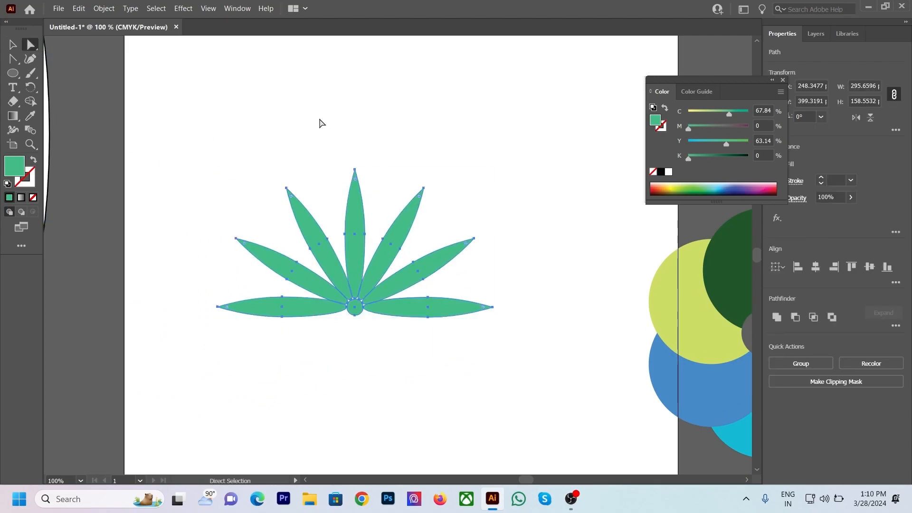
scroll(333, 238, "up", 2)
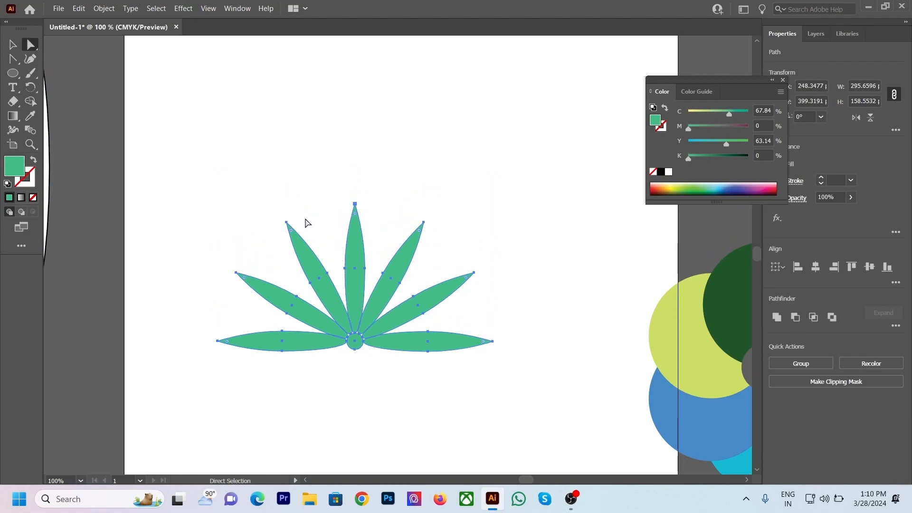
left_click_drag(292, 232, 313, 256)
left_click(303, 178)
left_click_drag(264, 200, 550, 488)
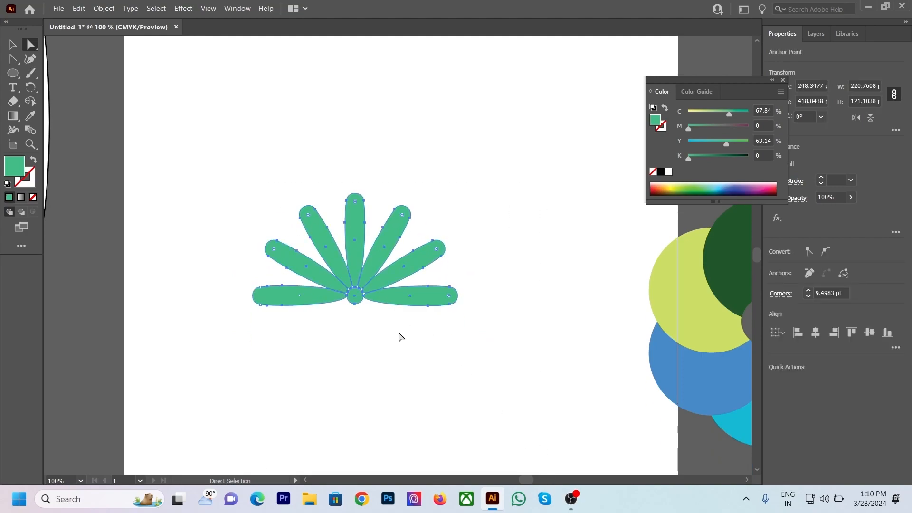
Step: Select the whole petal fan with its small circle and delete it
key("ctrl+minus")
left_click(9, 48)
left_click(492, 110)
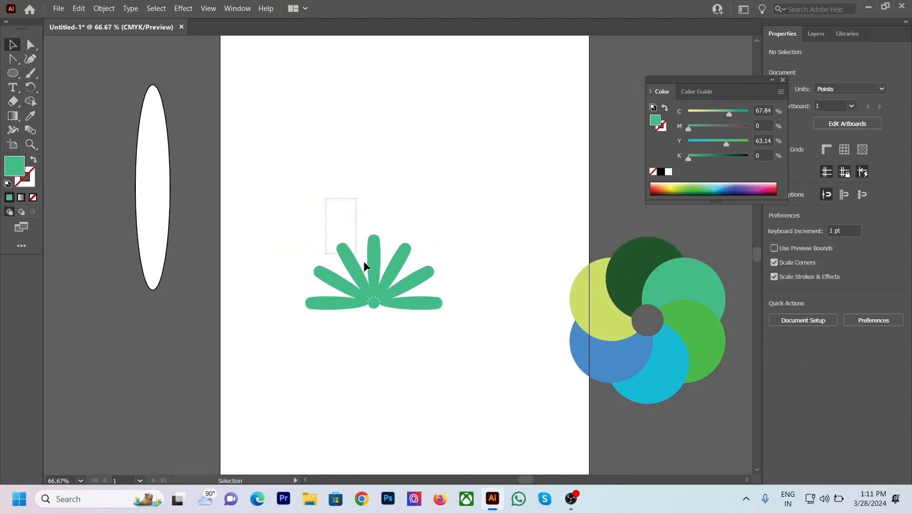
left_click_drag(325, 198, 460, 341)
key("Delete")
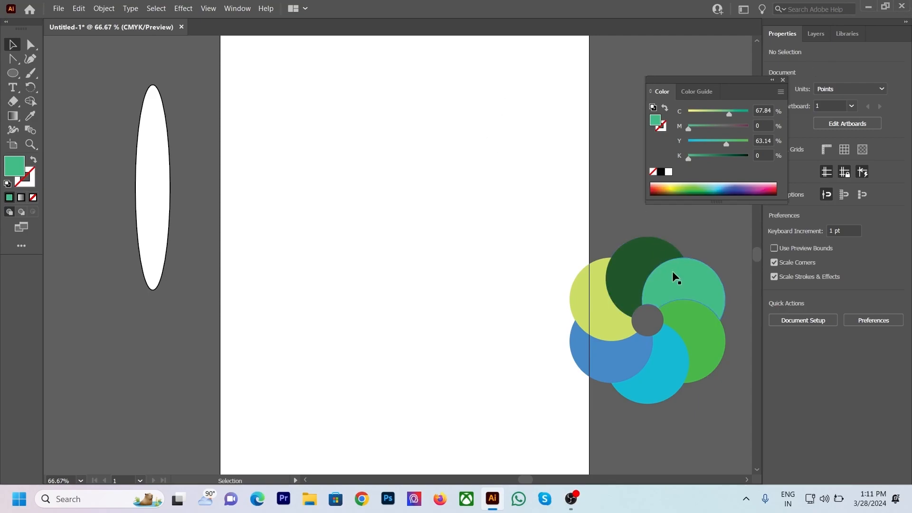
Step: Bring the spare white ellipse onto the artboard as a 331 by 331 pt circle and place it across the left edge
left_click_drag(152, 162, 475, 243)
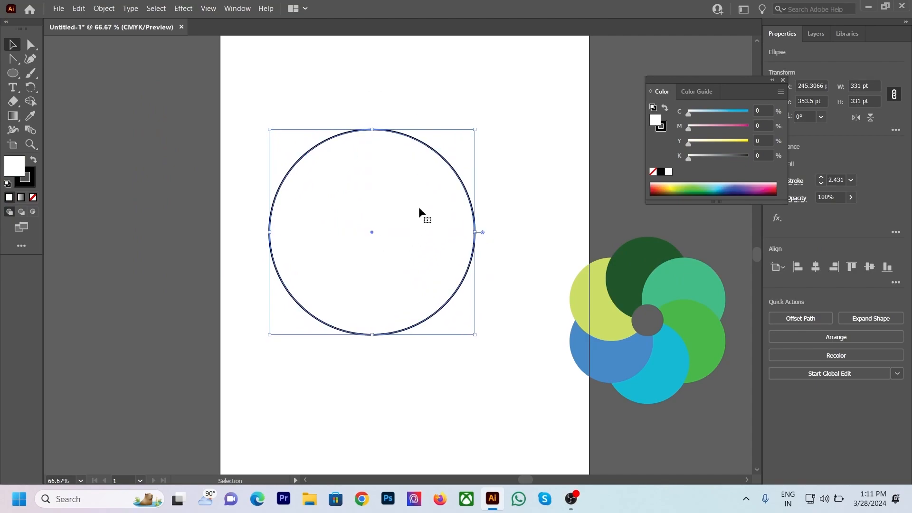
left_click_drag(395, 179, 288, 194)
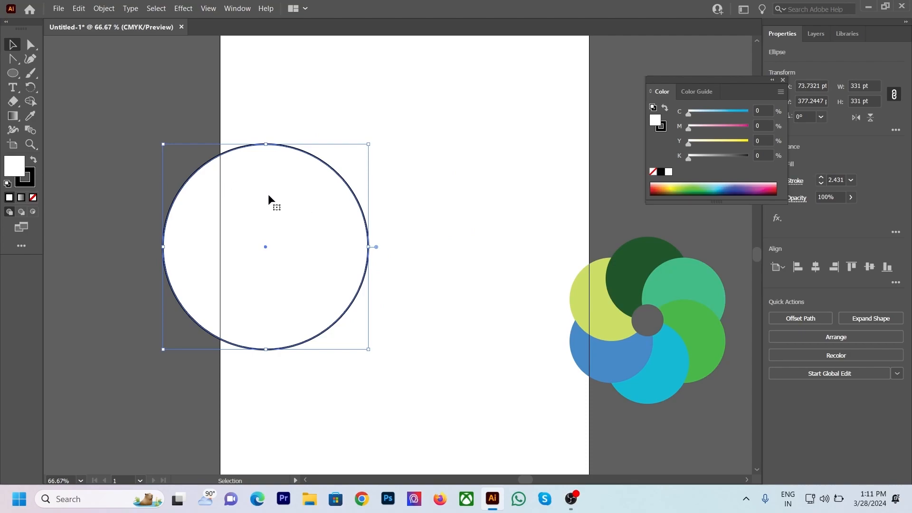
Step: Duplicate the white circle, place the copy overlapping it up and to the right, and fill the copy light green
left_click_drag(301, 202, 393, 141)
left_click_drag(365, 211, 325, 200)
left_click(680, 186)
left_click(205, 238)
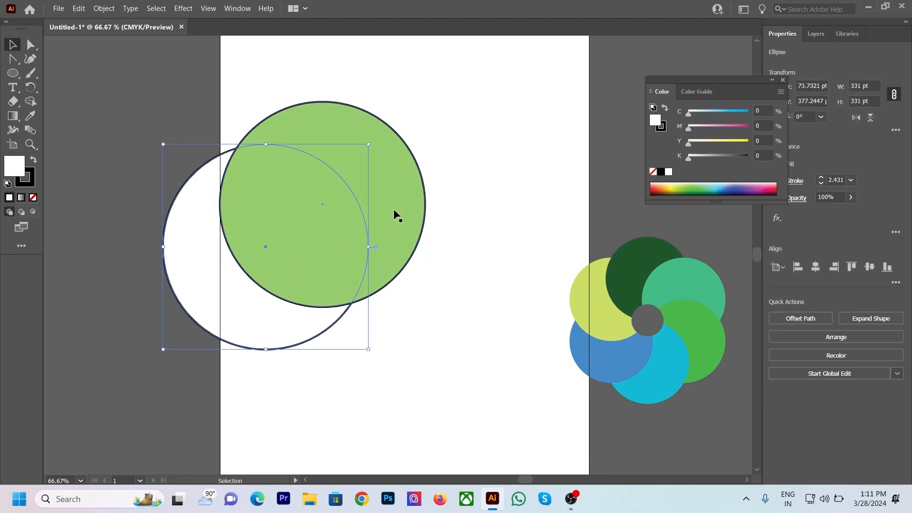
Step: Fill the white circle with yellow (C 20.78, M 14.51, Y 100, K 0) and nudge the green circle slightly
left_click(666, 189)
left_click(105, 124)
mouse_move(295, 172)
left_mouse_down()
mouse_move(286, 227)
mouse_move(320, 178)
mouse_move(298, 187)
mouse_move(297, 175)
left_mouse_up()
Step: Select both circles and remove the part of the green circle outside the yellow one with the Shape Builder tool
left_click_drag(159, 149, 346, 322)
left_click(31, 101)
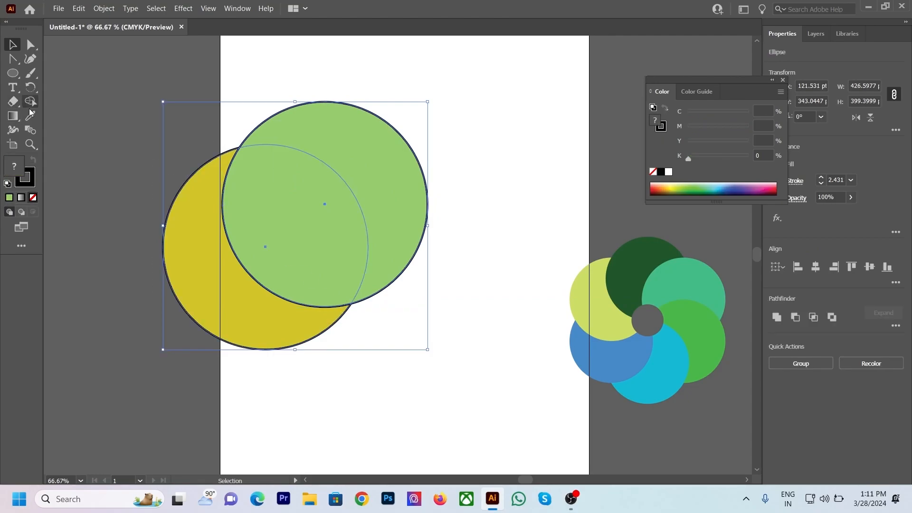
left_click(342, 125, "alt")
left_click(12, 44)
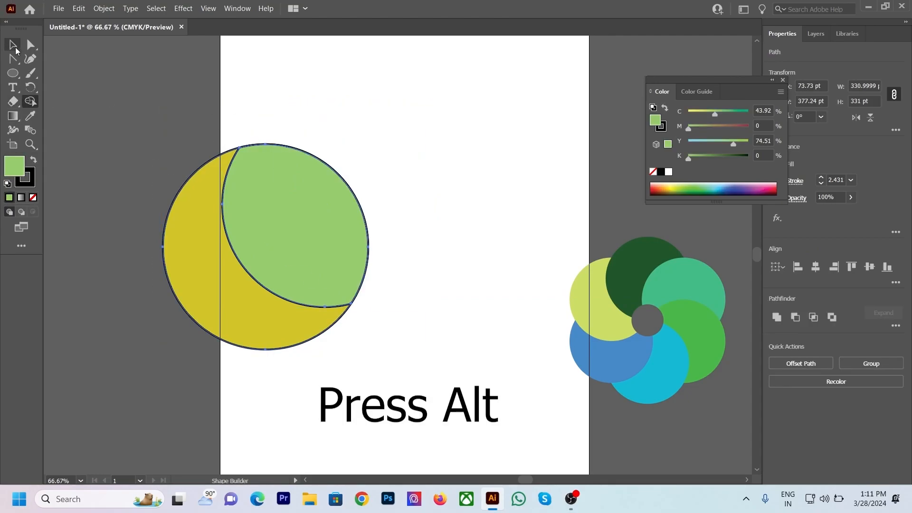
Step: Try moving the trimmed green piece away, and undo back to the two full overlapping circles
left_click(161, 67)
left_click_drag(335, 226, 373, 166)
key("ctrl+z")
left_click(366, 137)
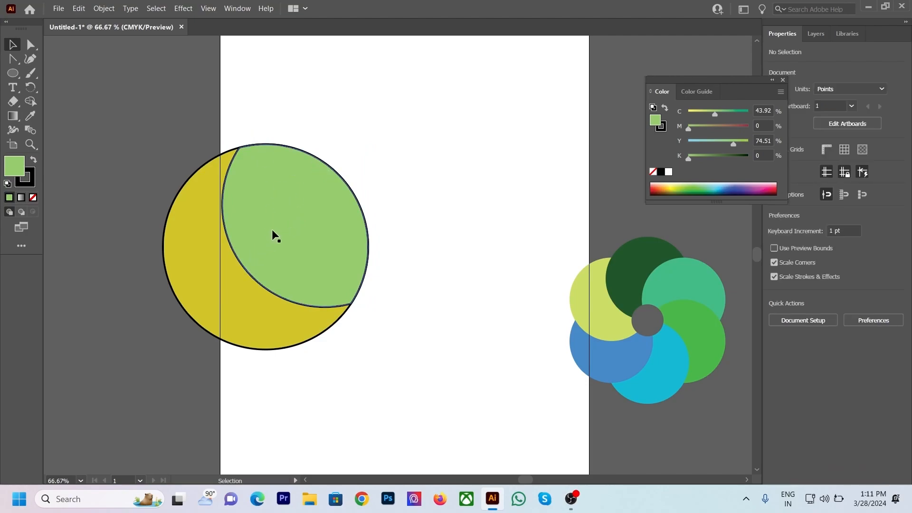
left_click_drag(409, 168, 253, 280)
left_click(423, 220)
key("ctrl+z")
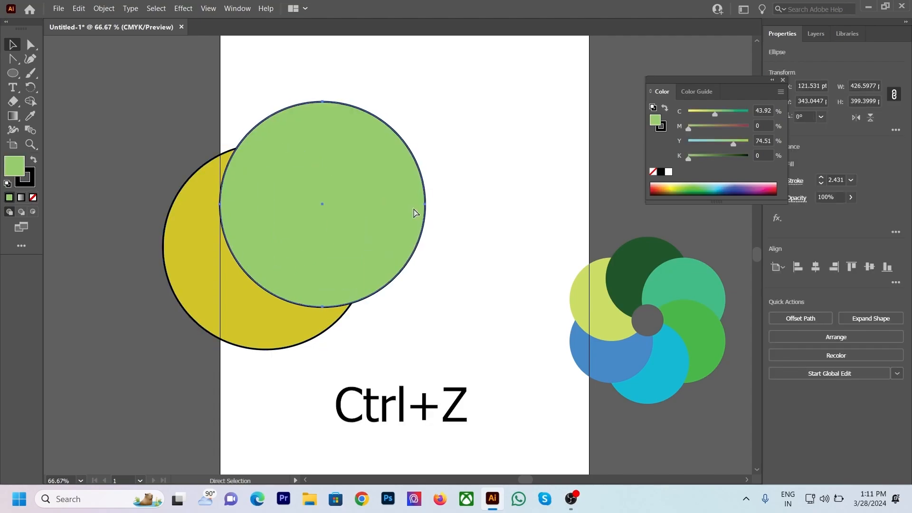
Step: Reposition the two circles so the green one, at about X 186 pt, Y 325 pt, overlaps the yellow one's upper right
left_click(478, 185)
left_click_drag(318, 198, 295, 187)
mouse_move(236, 315)
left_mouse_down()
mouse_move(249, 306)
mouse_move(232, 314)
left_mouse_up()
left_click_drag(238, 261, 283, 203)
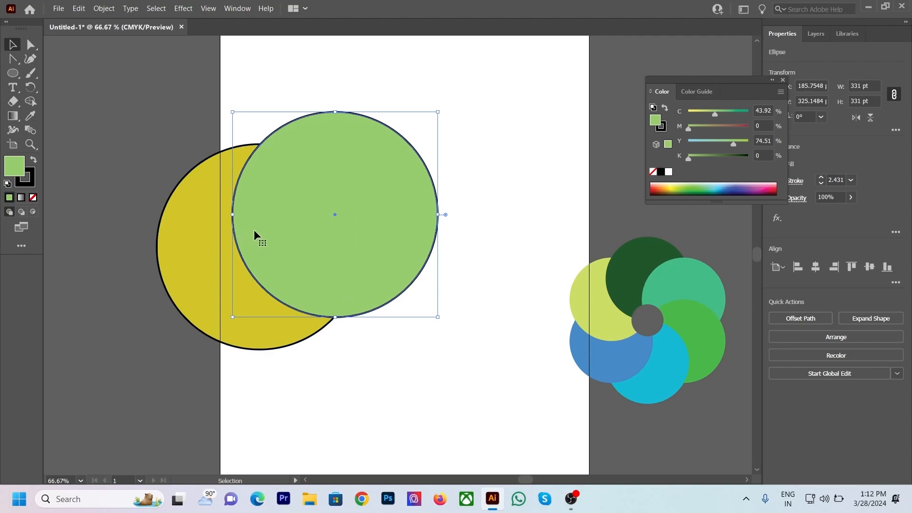
Step: Select the yellow and green circles and make a clipping mask from them
left_click(205, 312)
left_click_drag(176, 100, 338, 285)
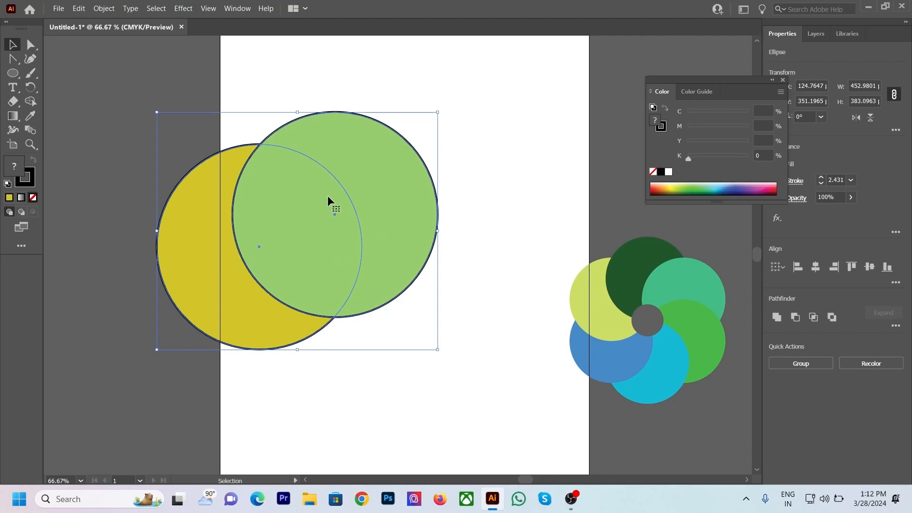
right_click(290, 184)
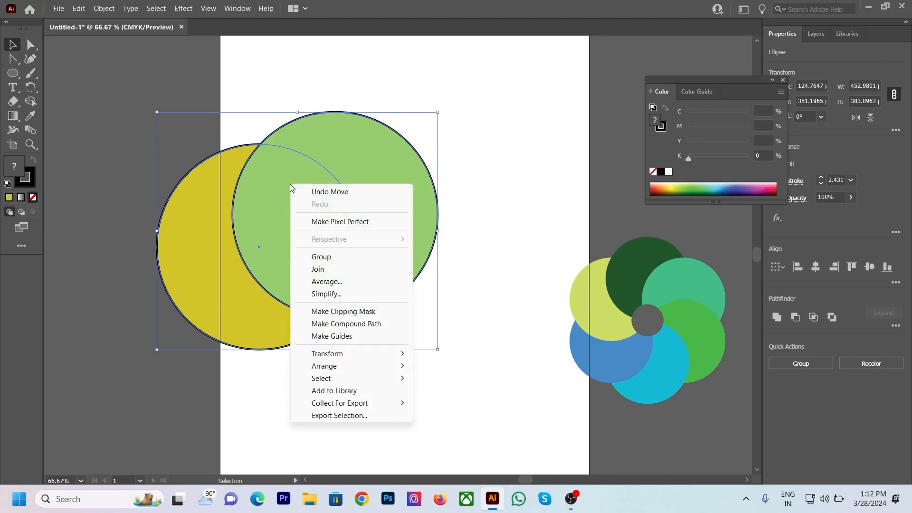
left_click(335, 313)
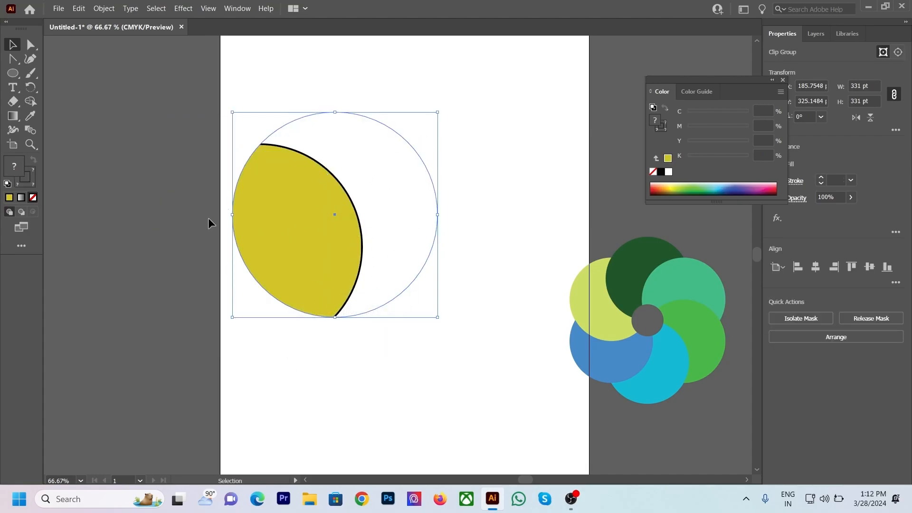
left_click(466, 207)
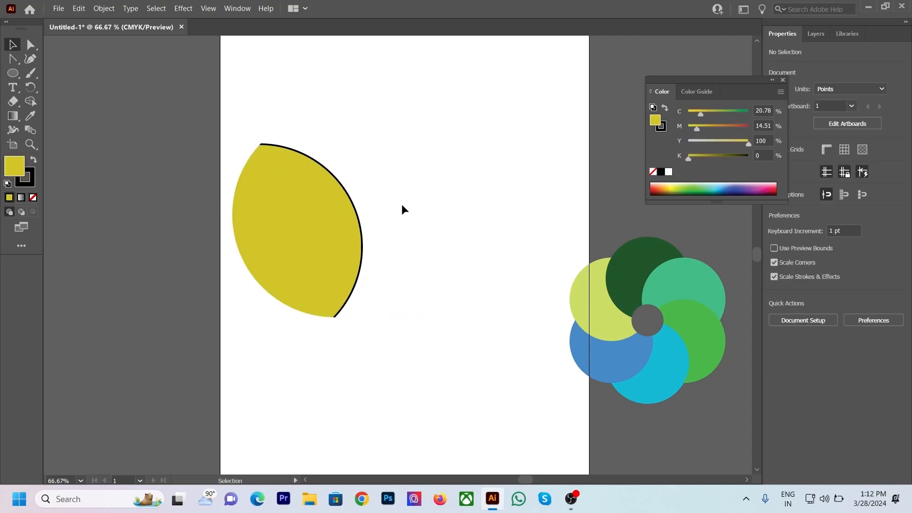
Step: Select the clip group and move it slightly to the right, to about X 193 pt
left_click(432, 245)
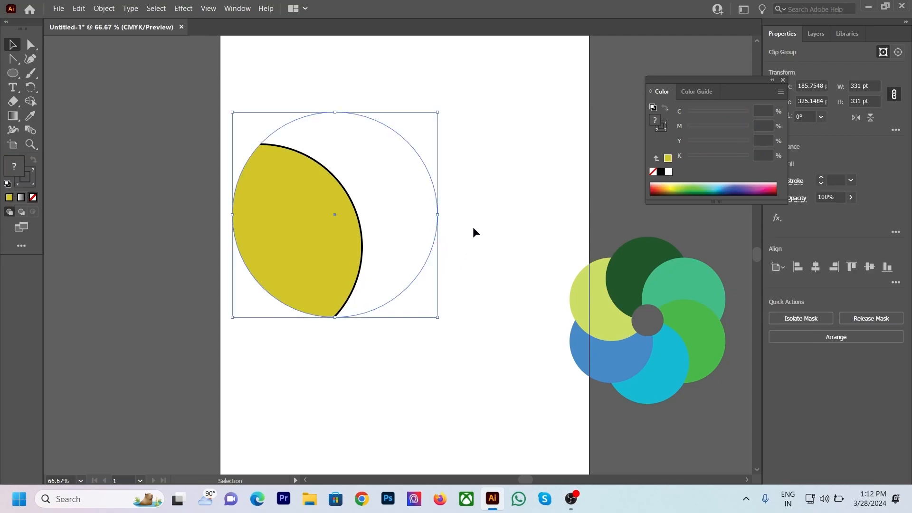
left_click(486, 238)
left_click_drag(326, 191, 334, 208)
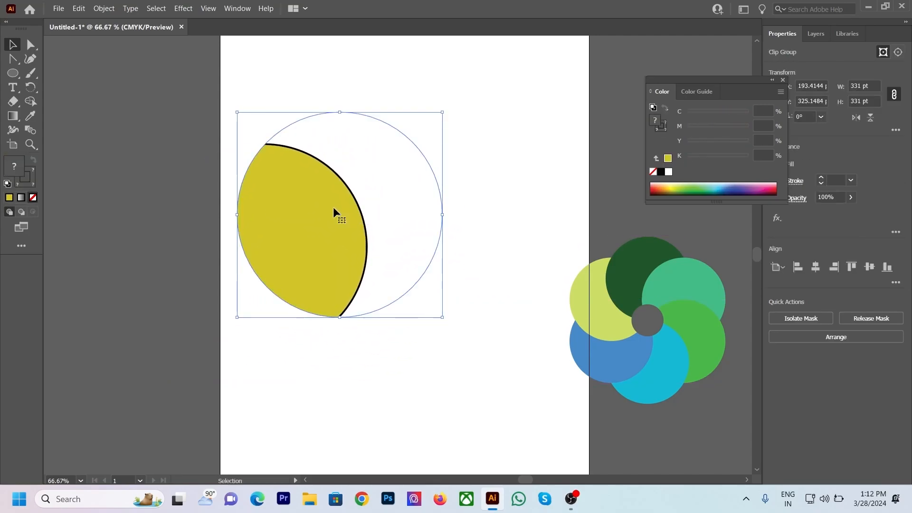
Step: Isolate the clip group, move the yellow circle inside it to about X 112 pt, Y 426 pt, and leave isolation
left_click(323, 147)
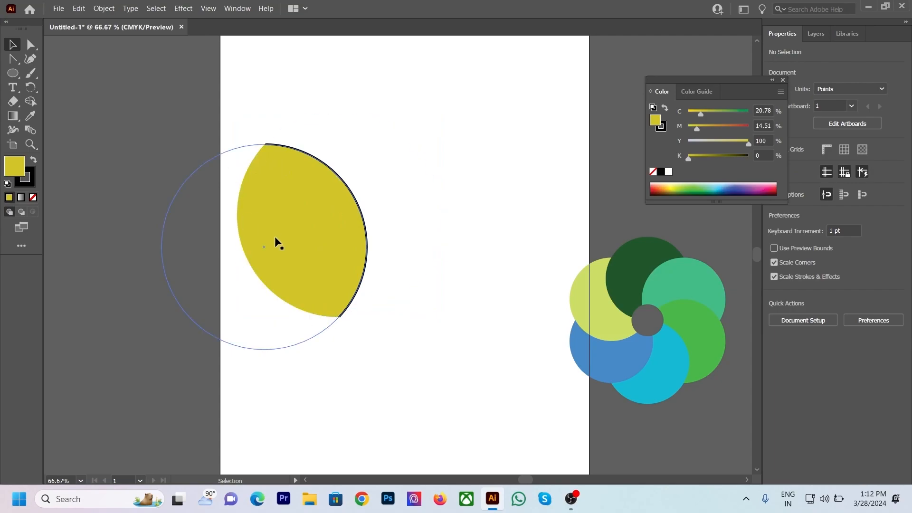
double_click(298, 213)
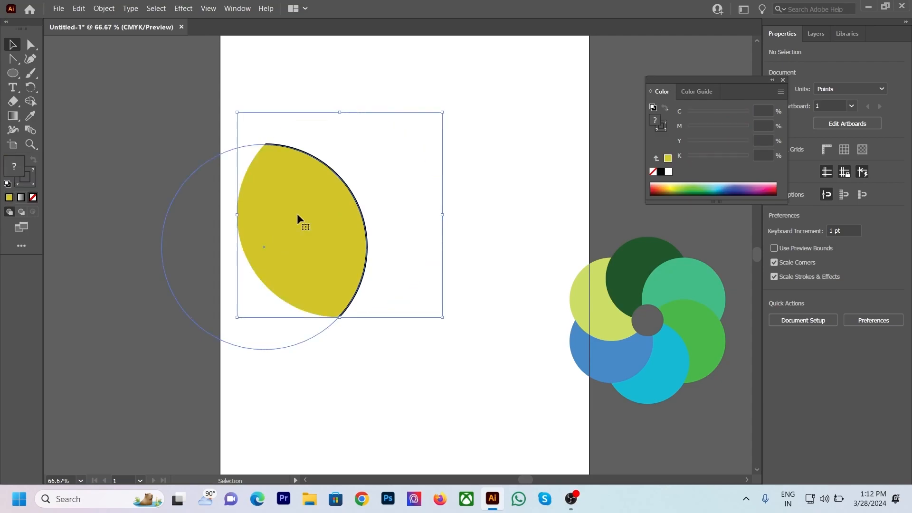
left_click_drag(300, 219, 323, 245)
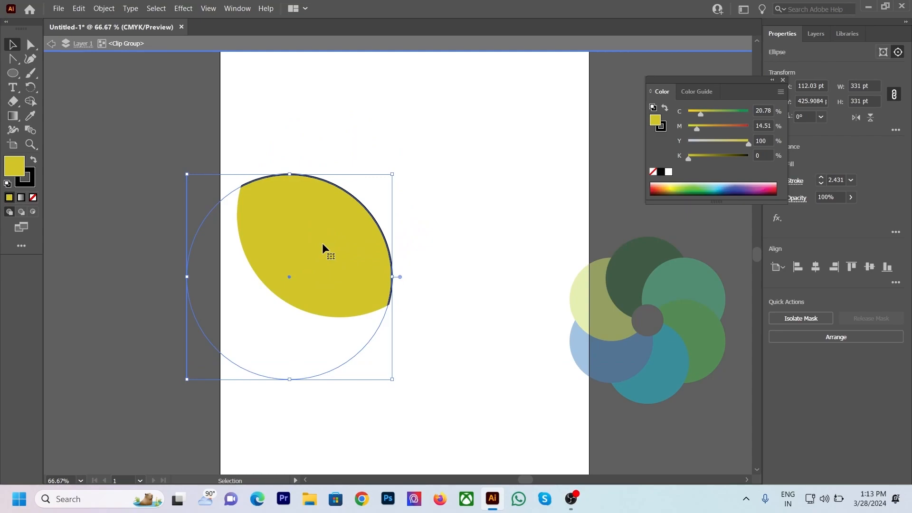
left_click(51, 43)
left_click(50, 41)
left_click(310, 217)
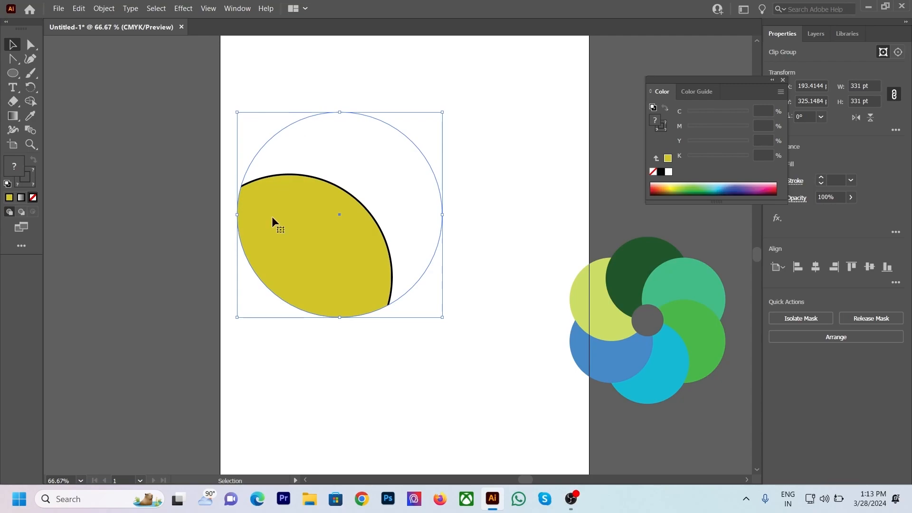
Step: Fill the clip group's mask circle with red and give it a 7 px black stroke, then leave isolation
double_click(270, 135)
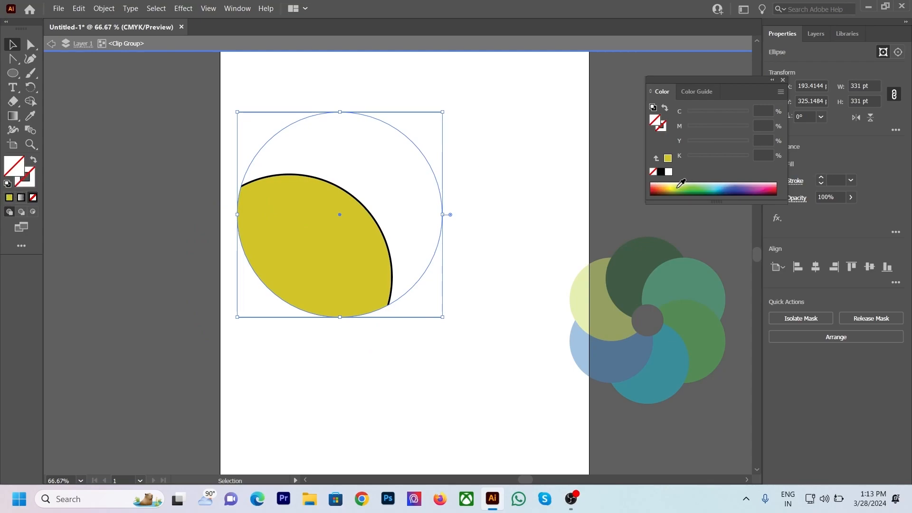
left_click(657, 186)
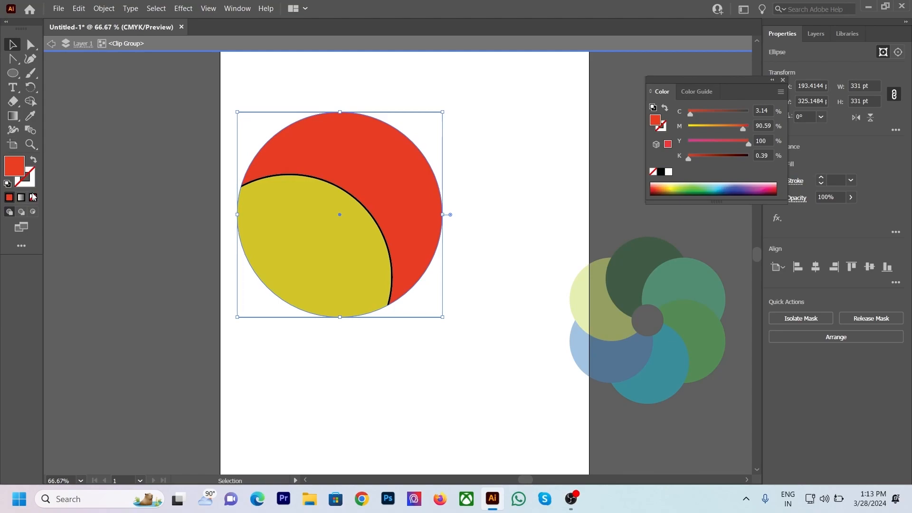
key("x")
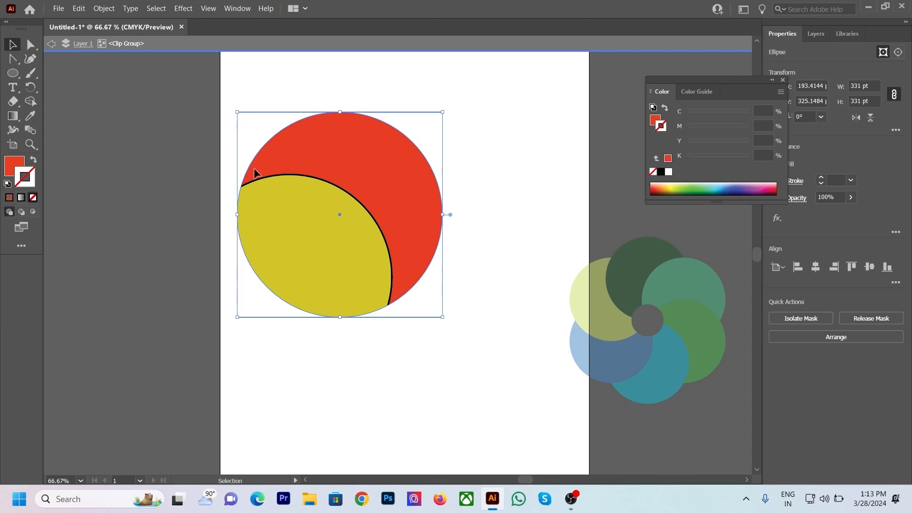
left_click(661, 173)
double_click(835, 181)
type("7")
key("Return")
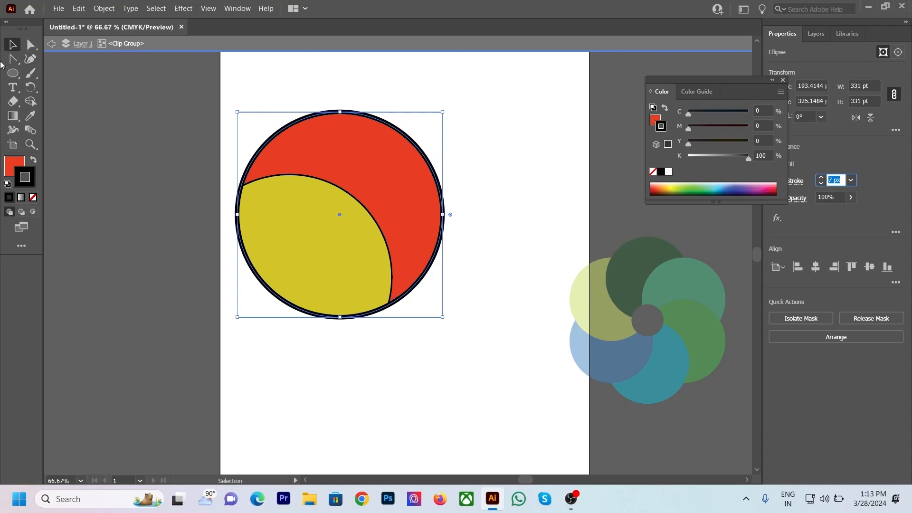
left_click(251, 133)
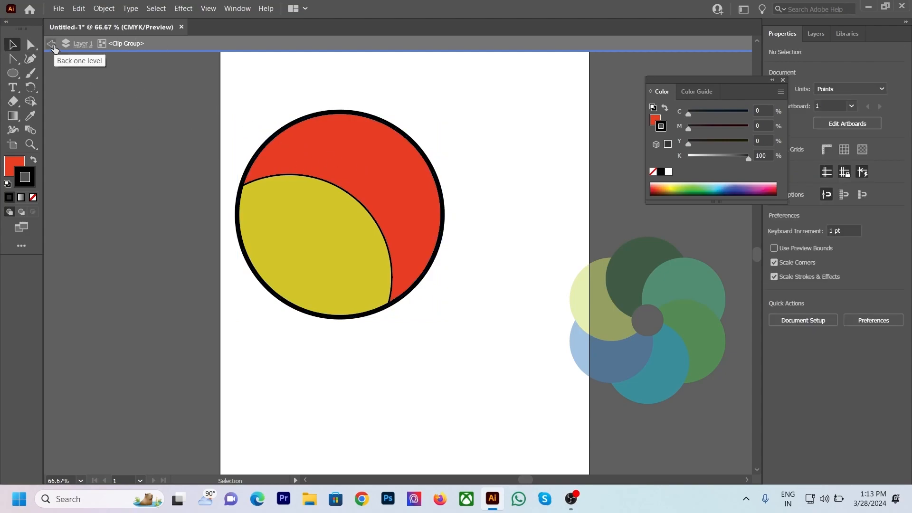
left_click(52, 44)
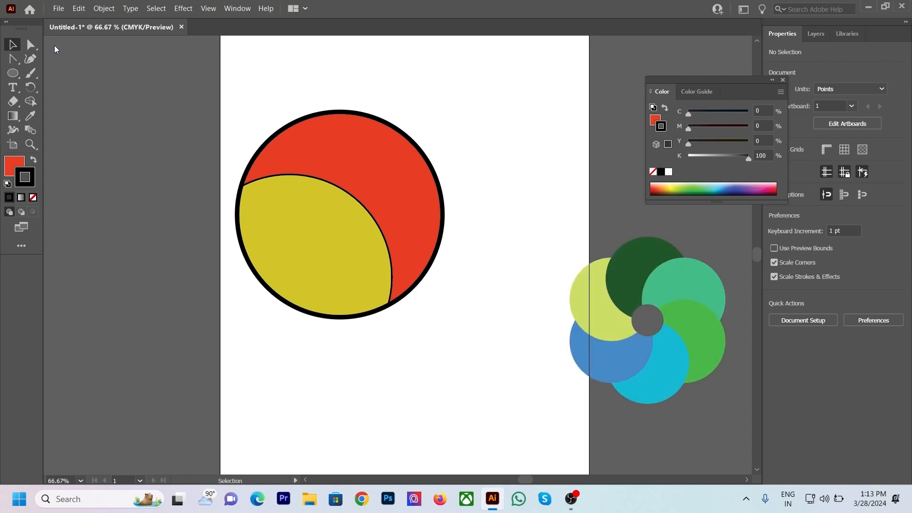
Step: Move the clip group to about X 291 pt, Y 248 pt and its inner yellow circle to about X 288 pt, Y 413 pt
left_click_drag(349, 198, 371, 226)
double_click(396, 203)
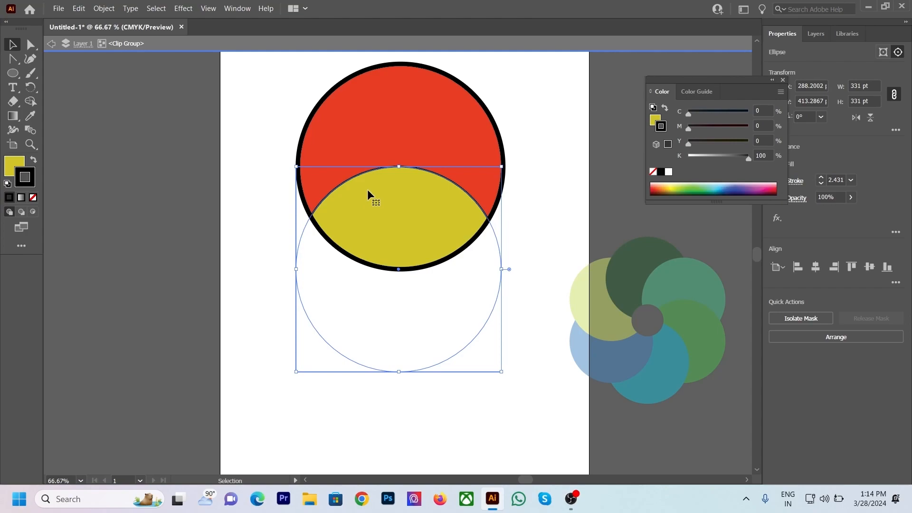
left_click(51, 47)
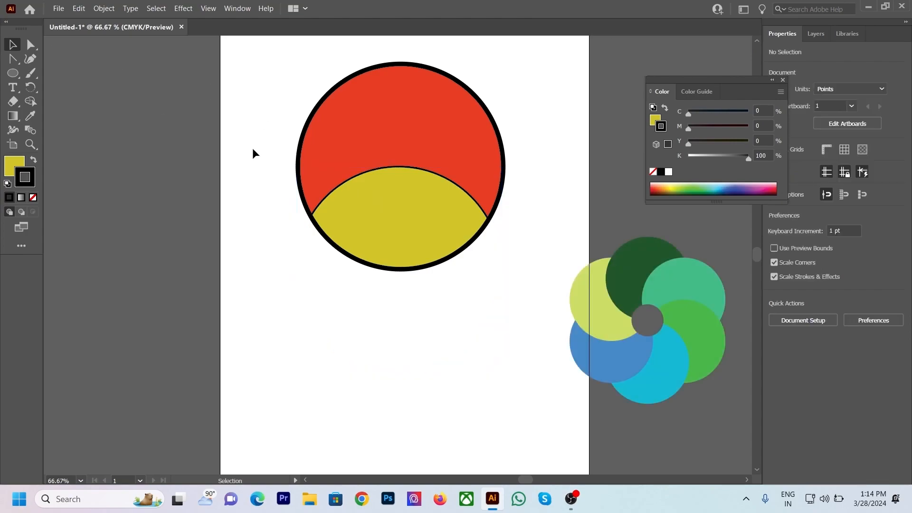
Step: Move the clip group off the artboard's left side and bring the six-petal flower onto the artboard
left_click_drag(295, 142, 336, 197)
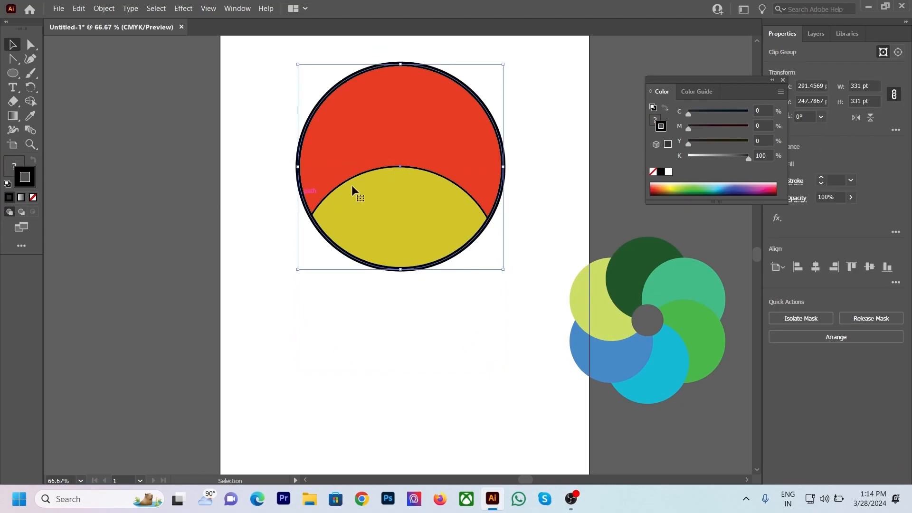
left_click_drag(401, 210, 100, 217)
left_click_drag(575, 247, 744, 383)
left_click_drag(670, 299, 411, 185)
left_click(519, 224)
left_click_drag(436, 235, 462, 202)
Step: Ungroup the six-petal flower and clear the selection
right_click(419, 157)
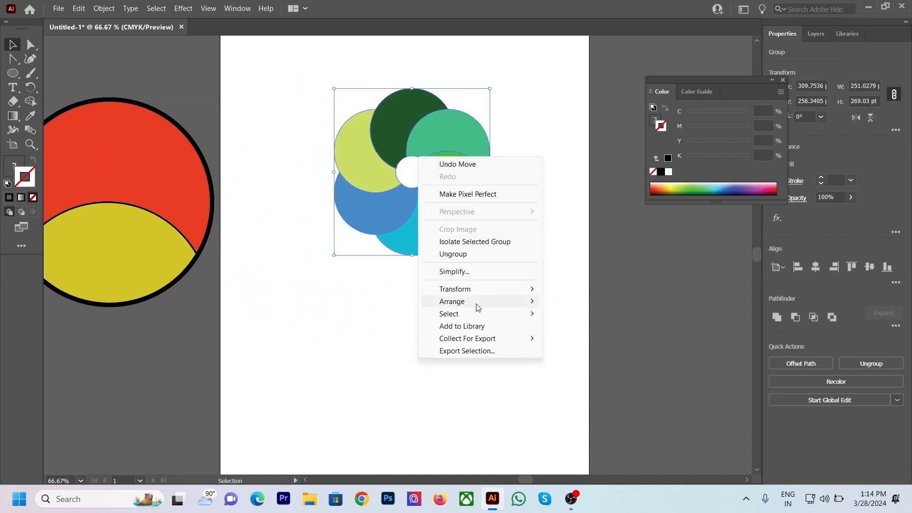
left_click(456, 255)
left_click(558, 252)
Step: Pull the separate petals away from the flower one at a time, undoing the bright green petal's move
left_click(486, 192)
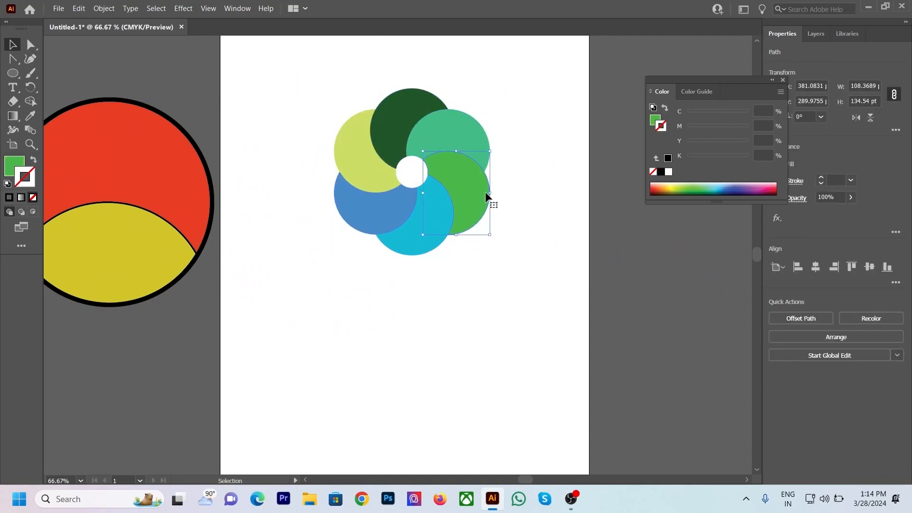
left_click_drag(487, 197, 546, 245)
key("ctrl+z")
left_click_drag(439, 221, 455, 295)
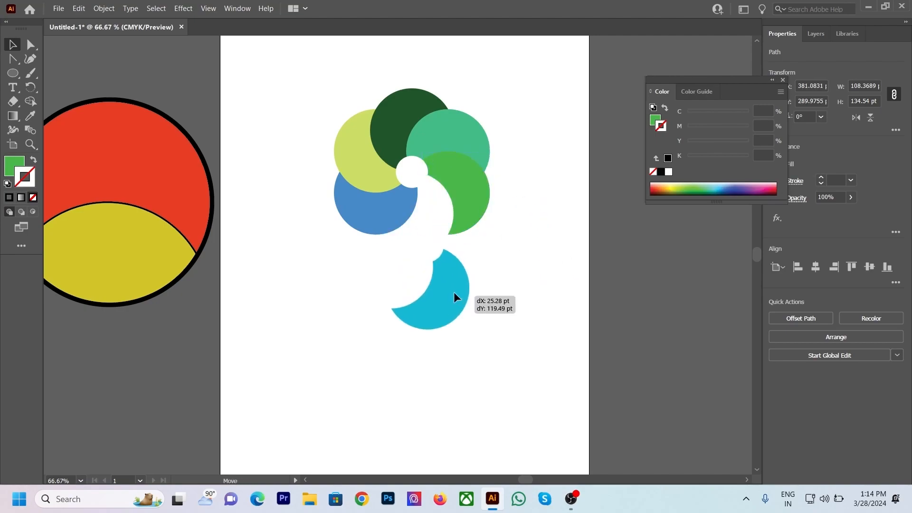
left_click_drag(381, 211, 372, 244)
left_click_drag(362, 116, 343, 140)
left_click_drag(397, 127, 398, 108)
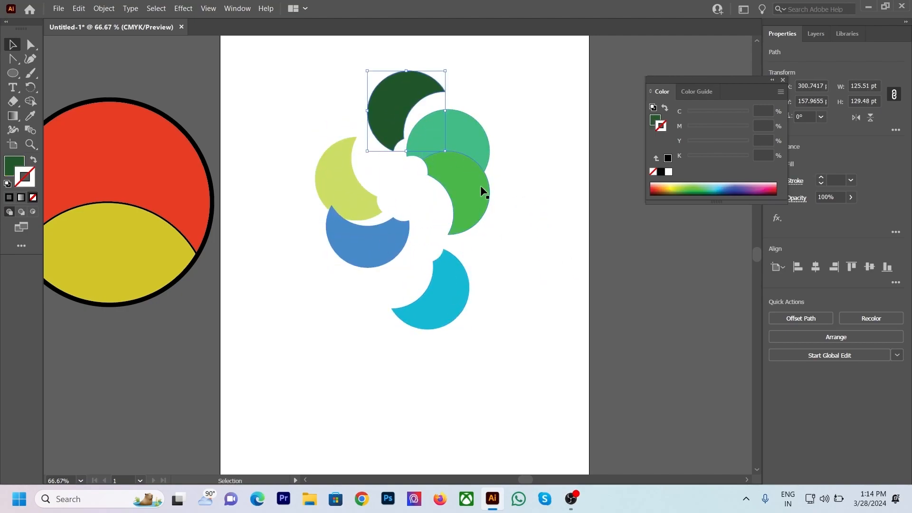
Step: Undo the cyan, blue, yellow-green and dark green petal moves and clear the selection
key("ctrl+z")
key("ctrl+z")
key("ctrl+z")
key("ctrl+z")
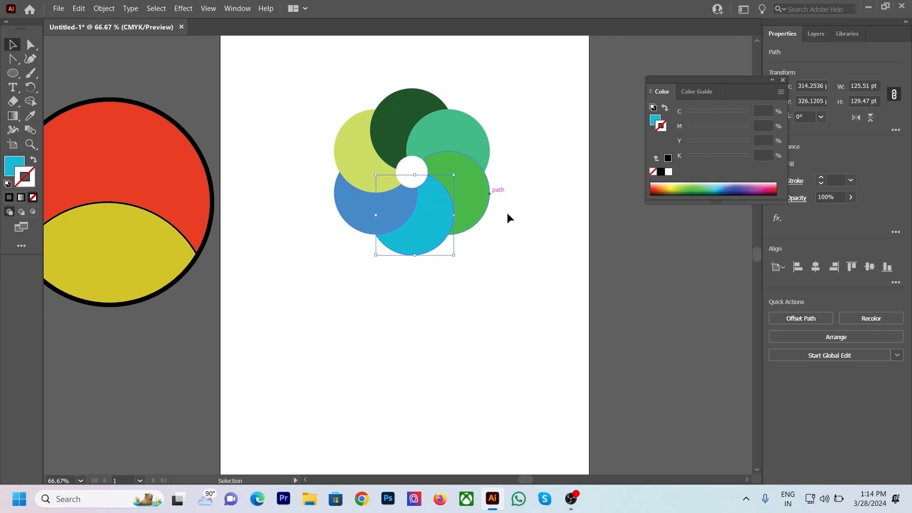
left_click(536, 208)
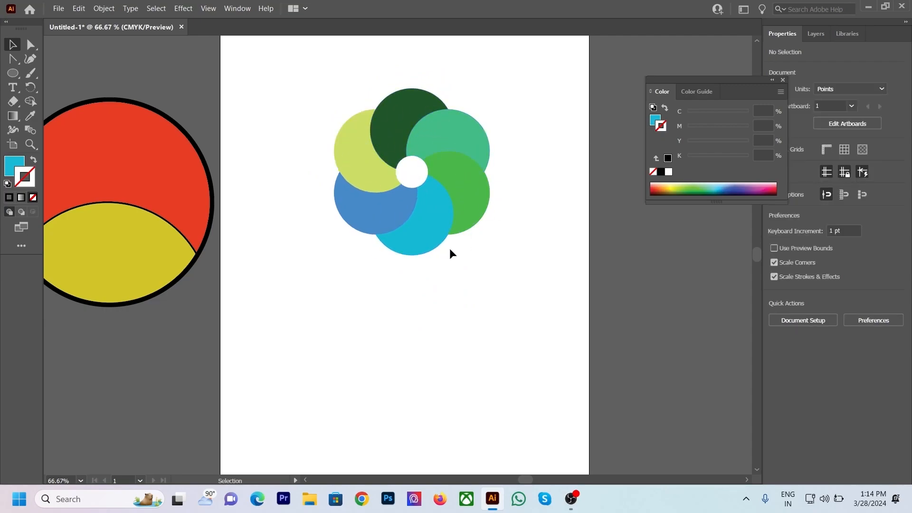
Step: Draw a circle about 224 pt in diameter over the flower and centre it on the petals
left_click(13, 73)
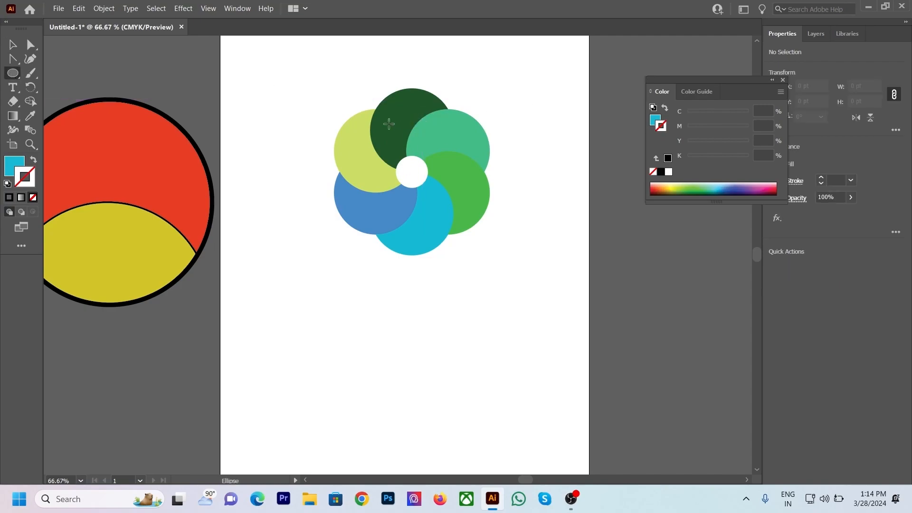
mouse_move(348, 118)
left_mouse_down()
mouse_move(452, 240)
mouse_move(488, 259)
left_mouse_up()
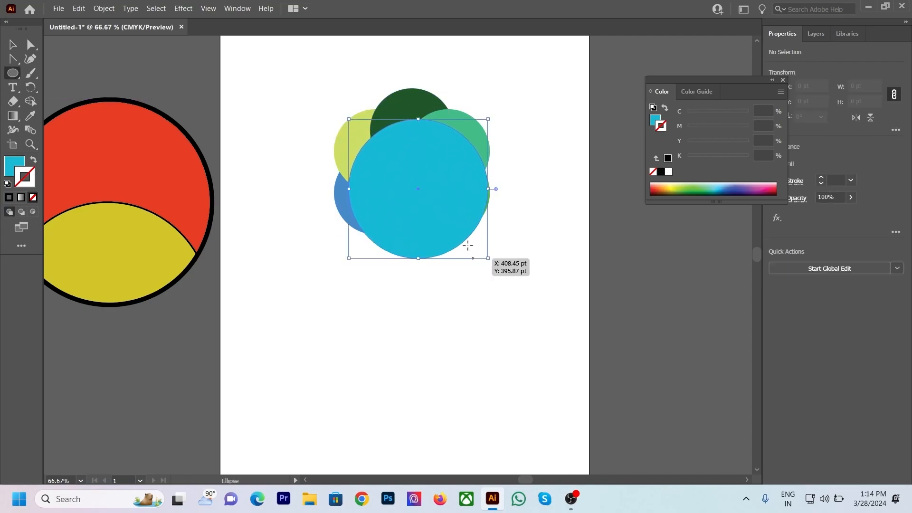
left_click(13, 44)
left_click_drag(406, 202, 399, 187)
Step: Try several stroke colours on the new circle, ending with dark blue (C 100, M 92.16, Y 8.63, K 1.96)
left_click(709, 185)
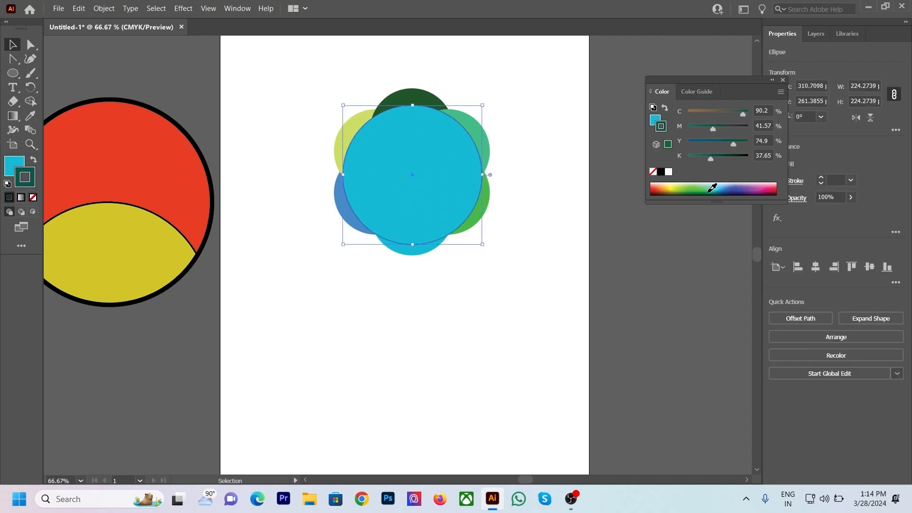
left_click(691, 188)
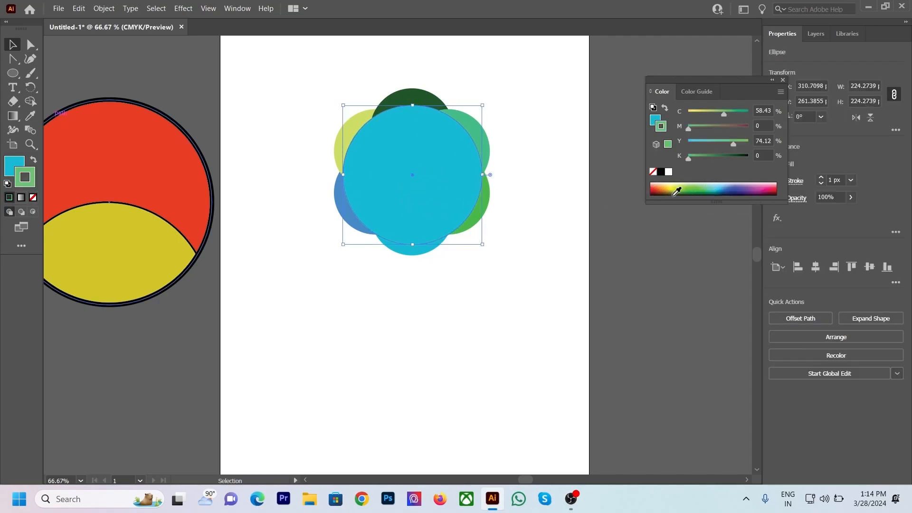
left_click(733, 186)
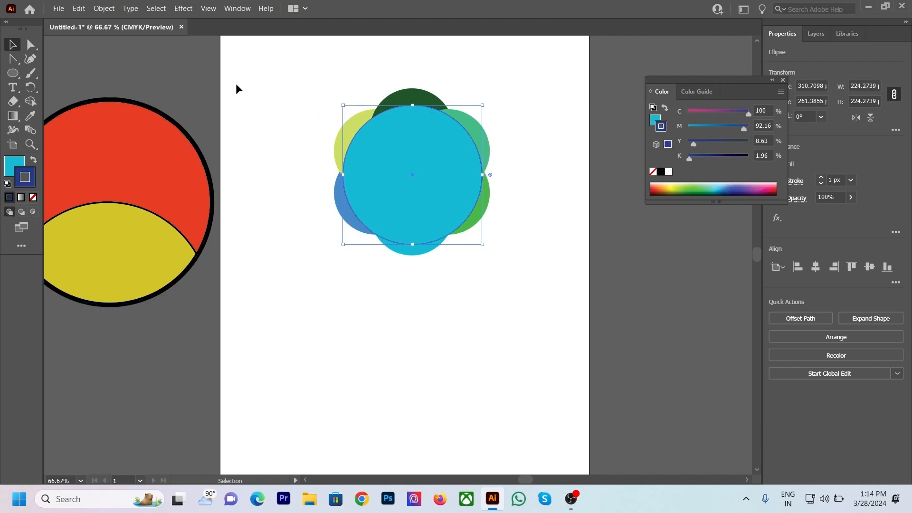
Step: Swap the large circle's fill and stroke colours and move the circle off the flower to the space below it
left_click(33, 160)
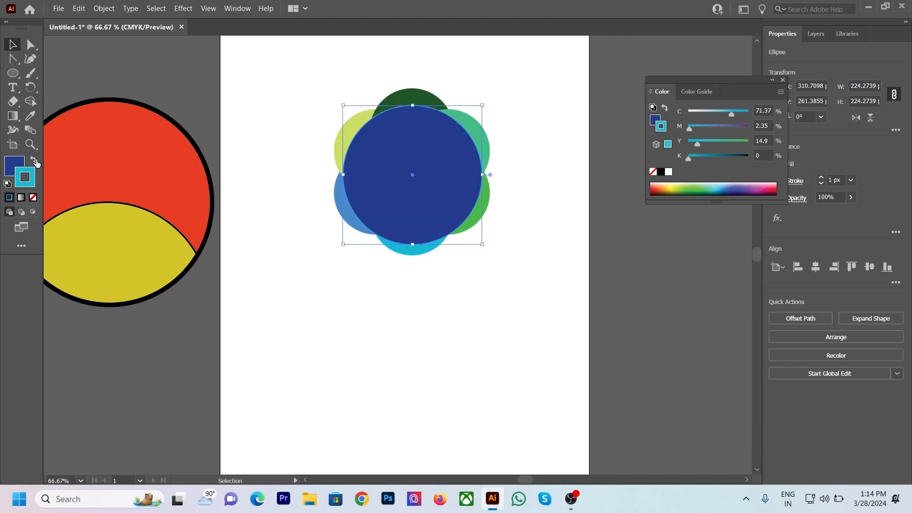
left_click(452, 55)
left_click_drag(424, 186, 367, 339)
left_click(624, 150)
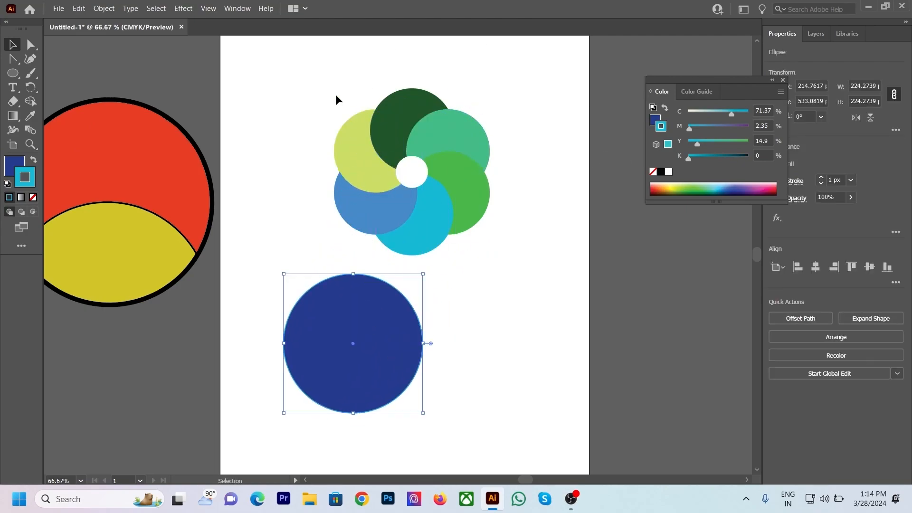
Step: Select all six petals of the swirl flower and group them
left_click_drag(336, 95, 495, 285)
left_click(539, 197)
left_click_drag(326, 85, 505, 257)
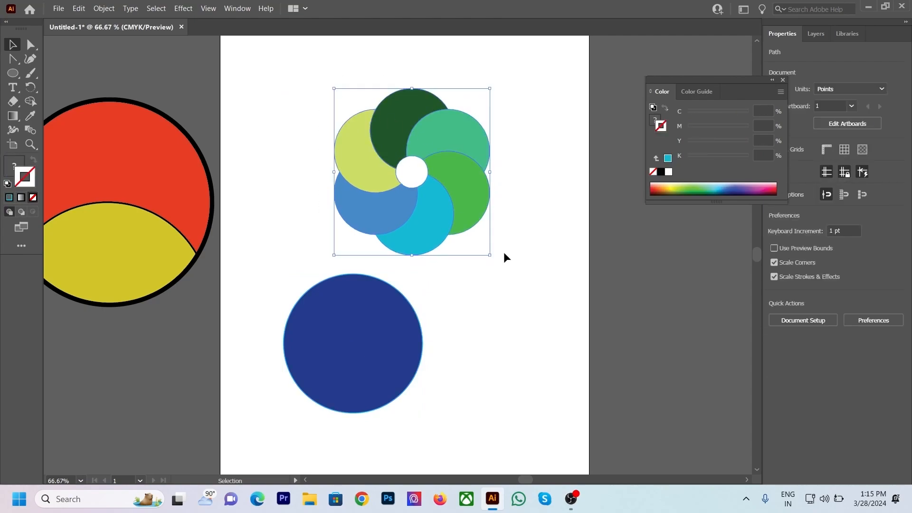
key("a")
key("ctrl+g")
key("v")
Step: Move the flower group down behind the dark blue circle and shift the circle slightly sideways
left_click_drag(479, 195, 371, 346)
left_click(371, 346, "shift")
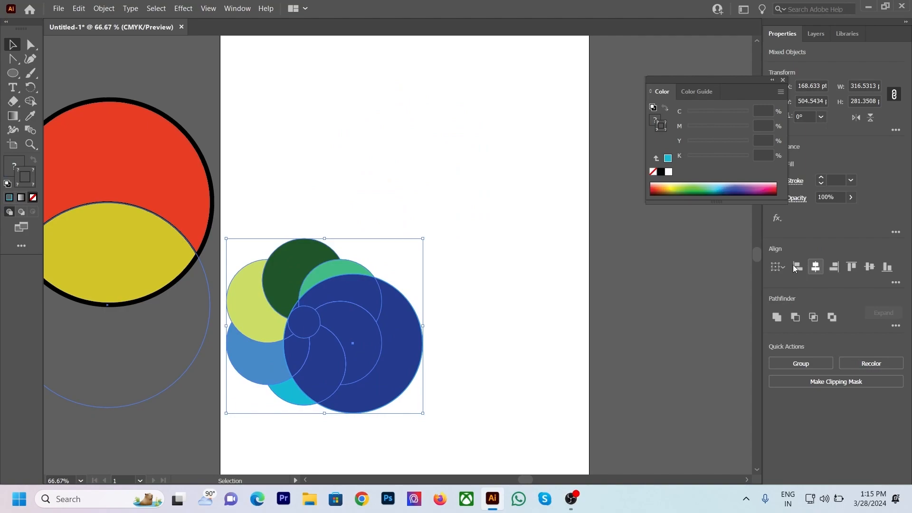
left_click(485, 264)
left_click_drag(482, 270, 268, 384)
left_click(581, 264)
left_click_drag(304, 318, 310, 318)
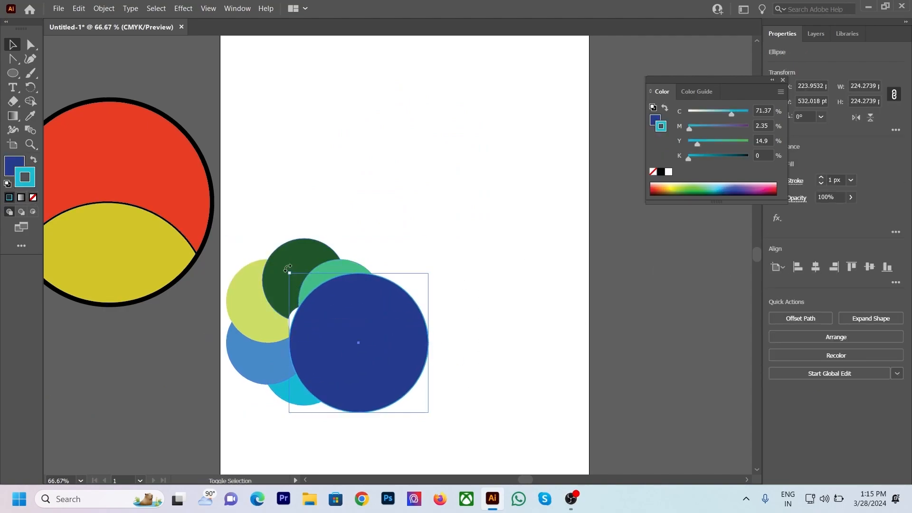
Step: Move the circle and the flower group together to the upper artboard and align their centres horizontally and vertically
left_click(309, 275, "shift")
left_click_drag(309, 274, 420, 149)
left_click(816, 267)
left_click(870, 267)
left_click(623, 233)
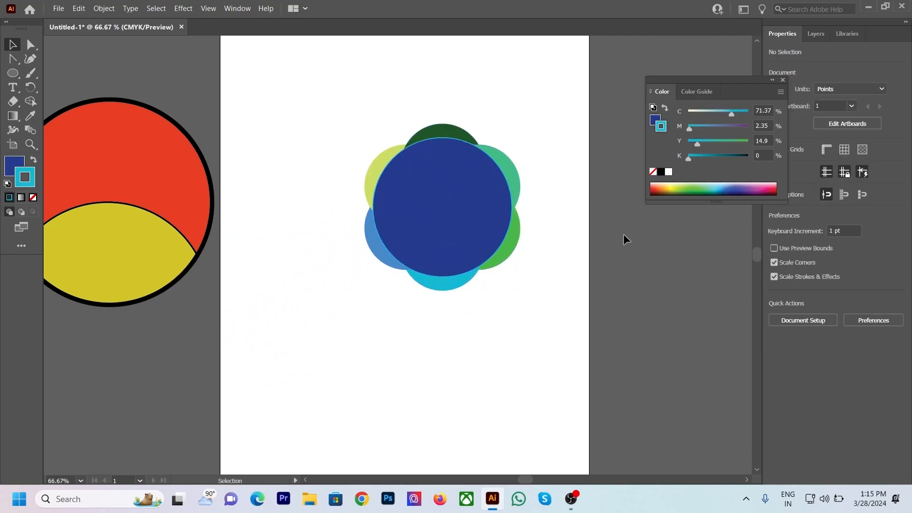
Step: Ungroup the flower's petals behind the dark blue circle
left_click(523, 234)
left_click_drag(328, 98, 526, 301)
right_click(422, 175)
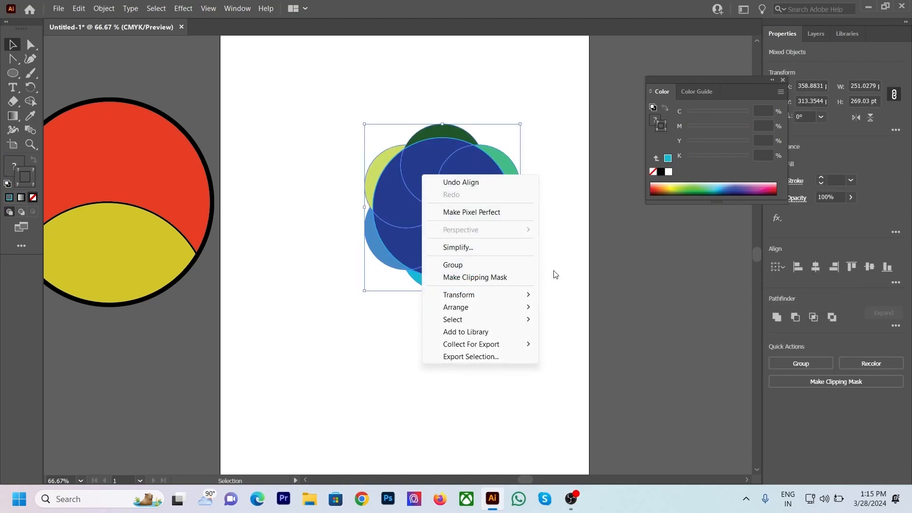
left_click(570, 275)
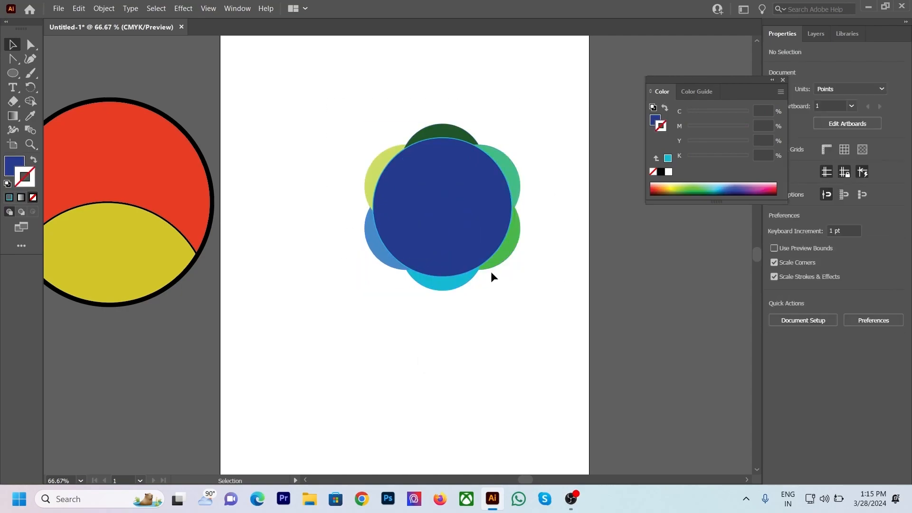
right_click(510, 256)
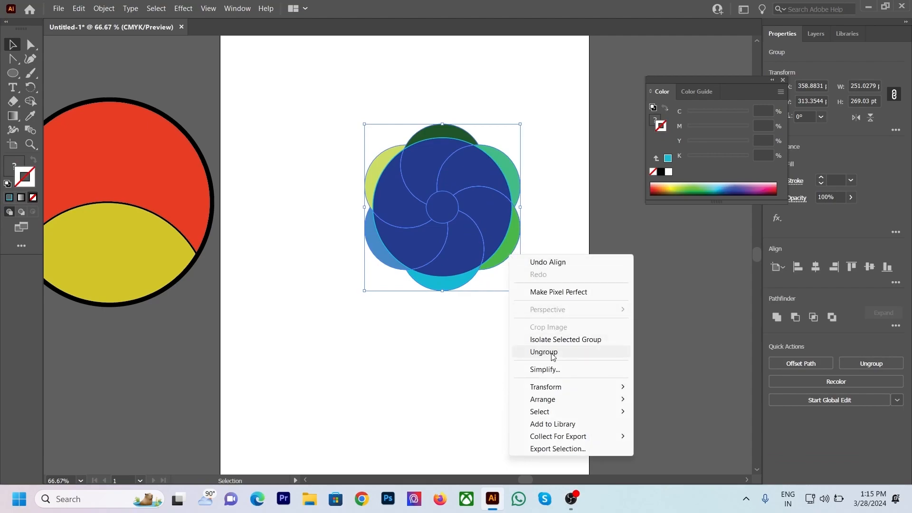
left_click(526, 352)
Step: Make a clipping mask from the dark blue circle and the ungrouped petals, and clear the selection
left_click_drag(354, 103, 526, 315)
right_click(414, 174)
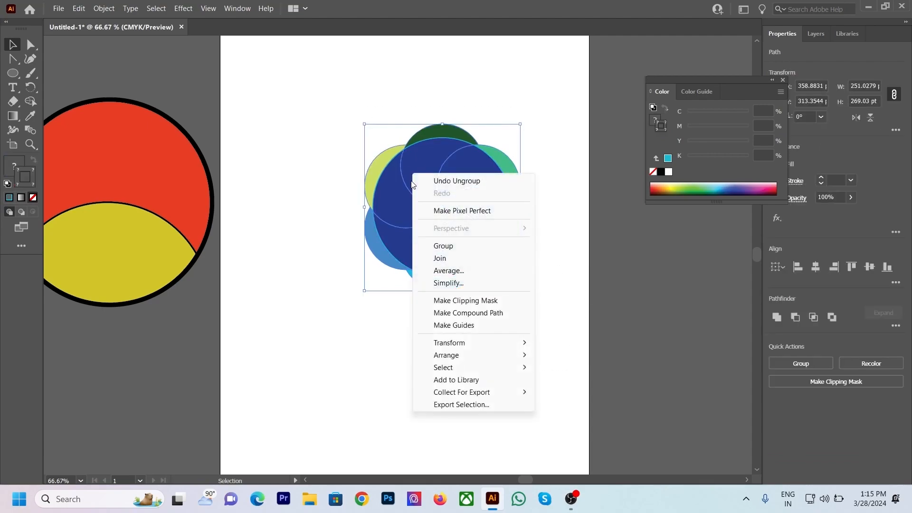
left_click(487, 300)
left_click(529, 246)
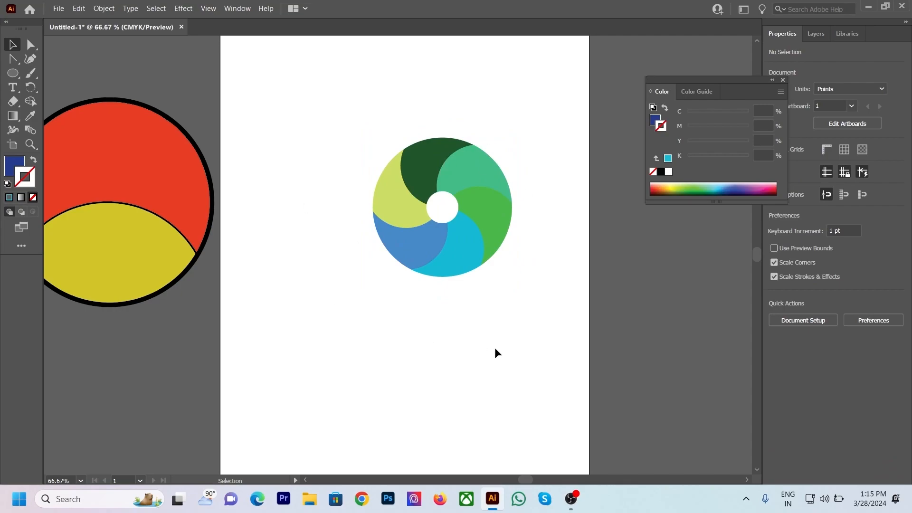
Step: Isolate the clip group and give its circular mask path a 3 px cyan stroke
scroll(494, 353, "up", 1)
scroll(460, 235, "up", 3)
scroll(414, 173, "up", 1)
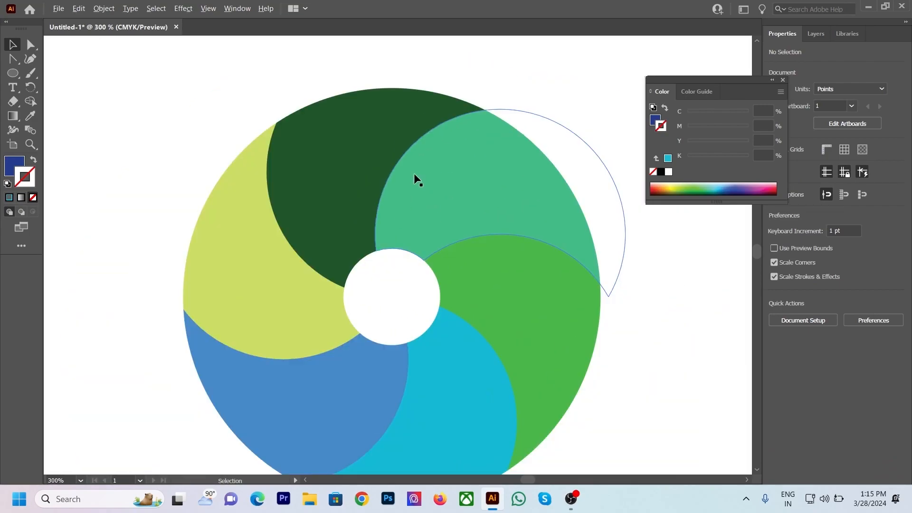
scroll(426, 164, "down", 3)
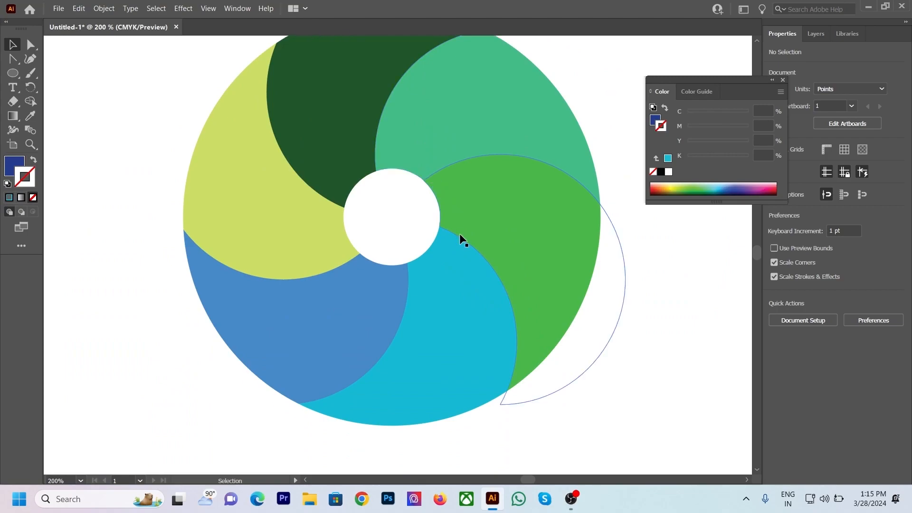
double_click(588, 295)
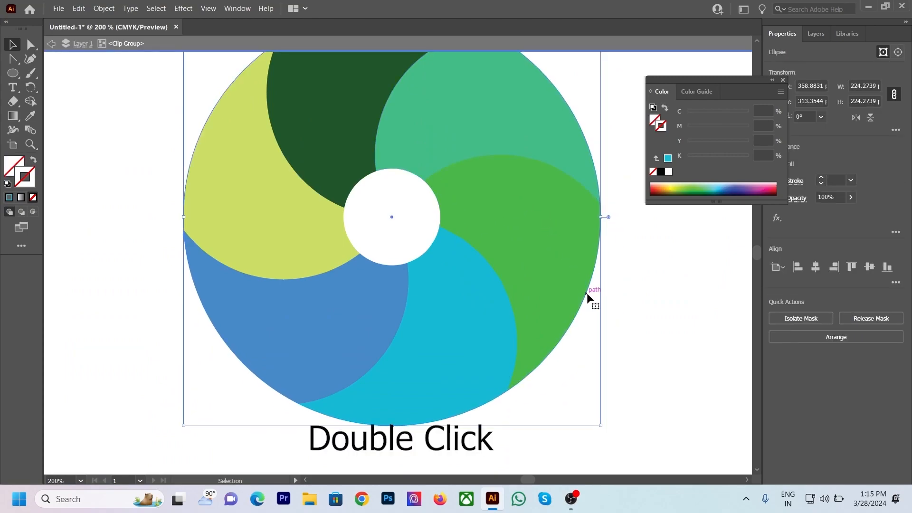
left_click(9, 197)
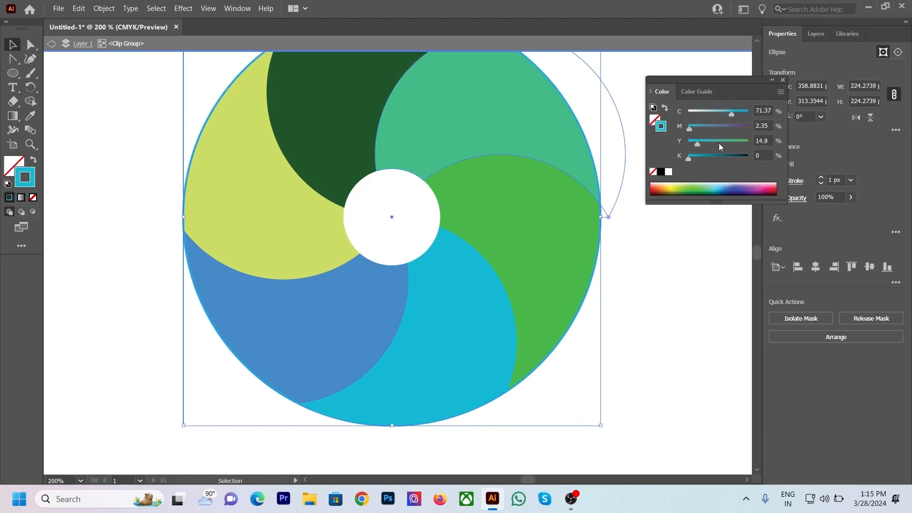
left_click(833, 179)
key("Up")
key("Up")
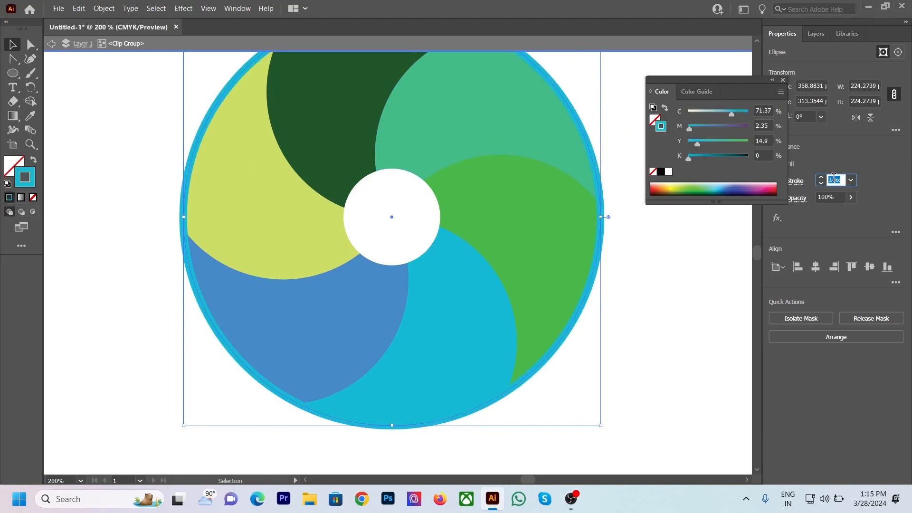
Step: Darken the mask circle's stroke to K 14 and exit isolation mode
left_click_drag(716, 162, 696, 160)
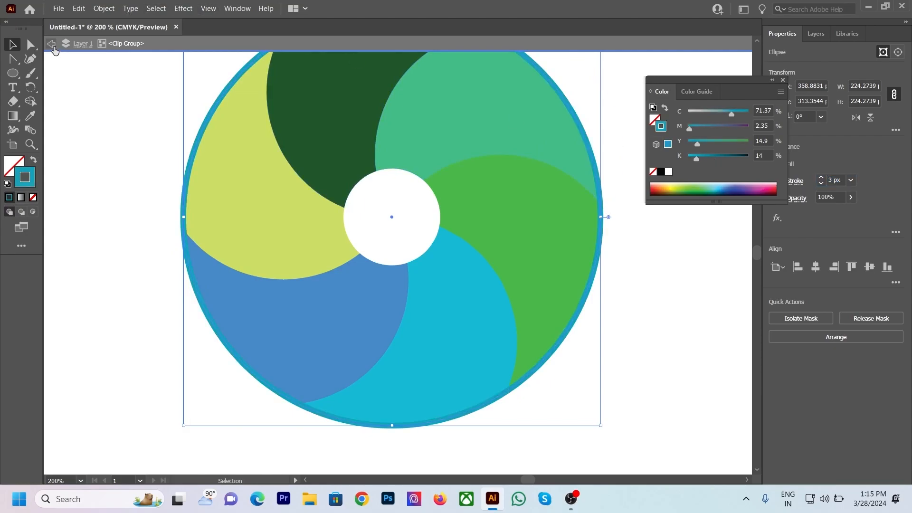
left_click(52, 45)
scroll(133, 138, "down", 3)
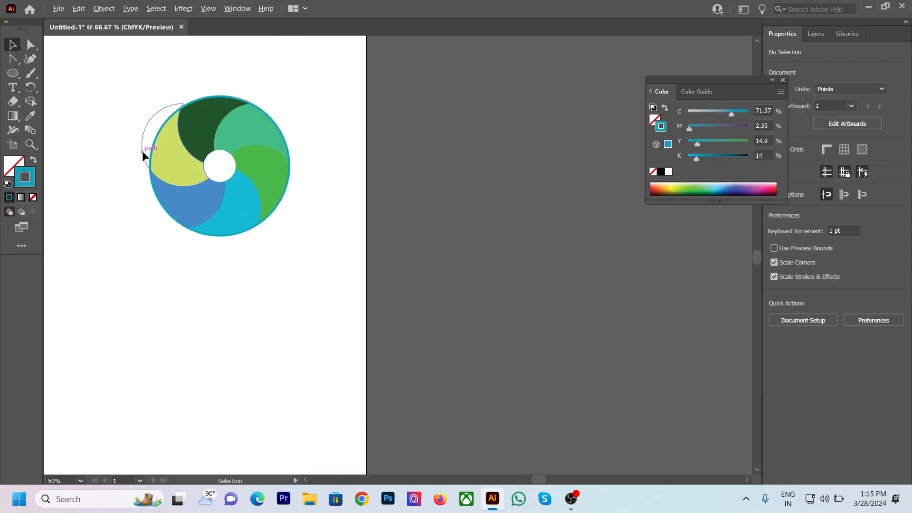
Step: Move the masked swirl flower and the red-and-yellow circle off the artboard to its left side and clear the selection
left_click_drag(107, 79, 367, 109)
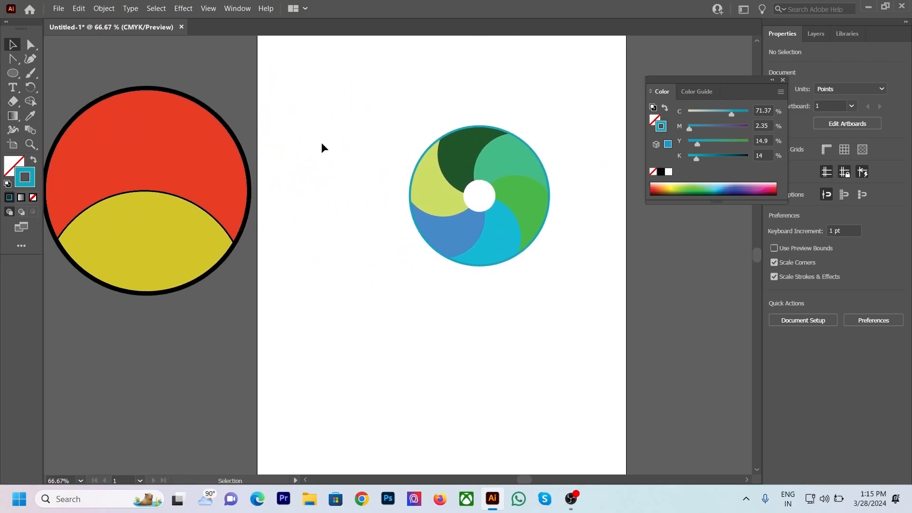
left_click_drag(519, 198, 420, 255)
scroll(353, 186, "down", 2)
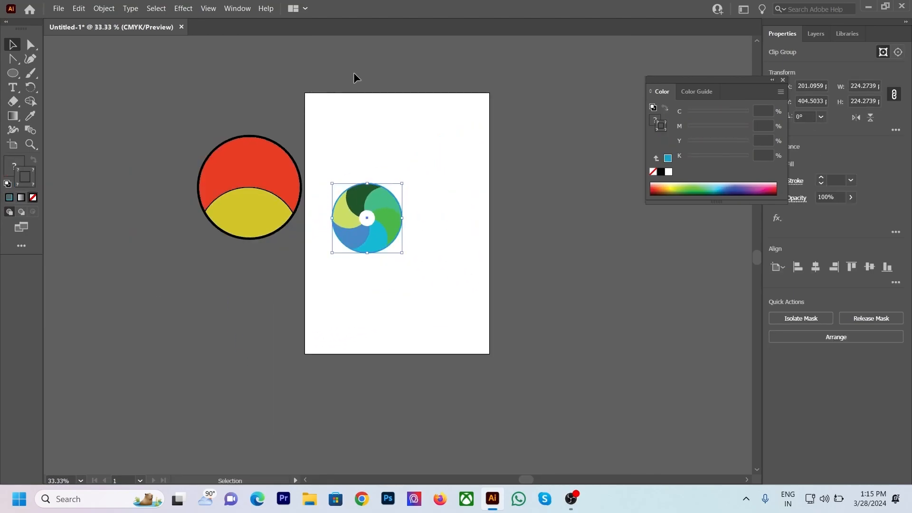
left_click(30, 9)
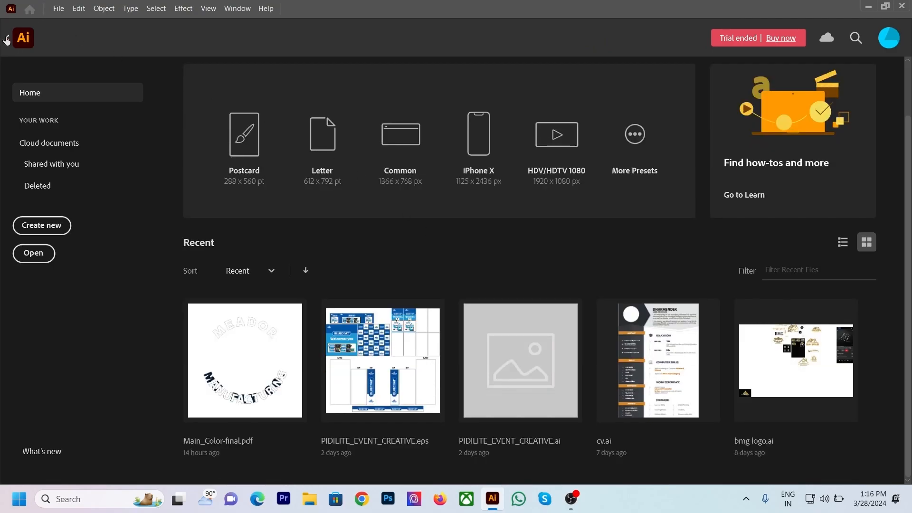
left_click(6, 39)
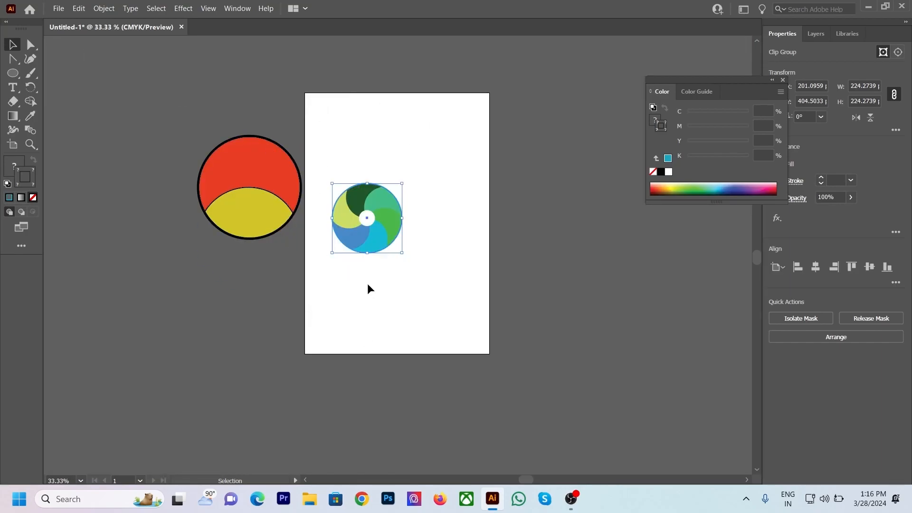
left_click_drag(224, 89, 158, 196)
left_click(254, 130)
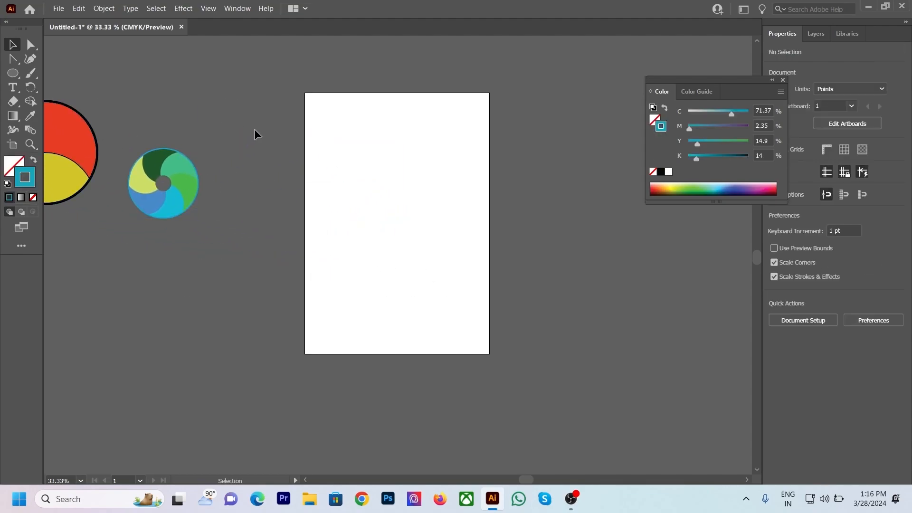
Step: Draw a rectangle covering the artboard, about 595 by 842 pt, filled light blue (C 58.04, M 0, Y 4.71, K 0) with no stroke
left_click_drag(13, 72, 66, 72)
left_click_drag(305, 93, 489, 353)
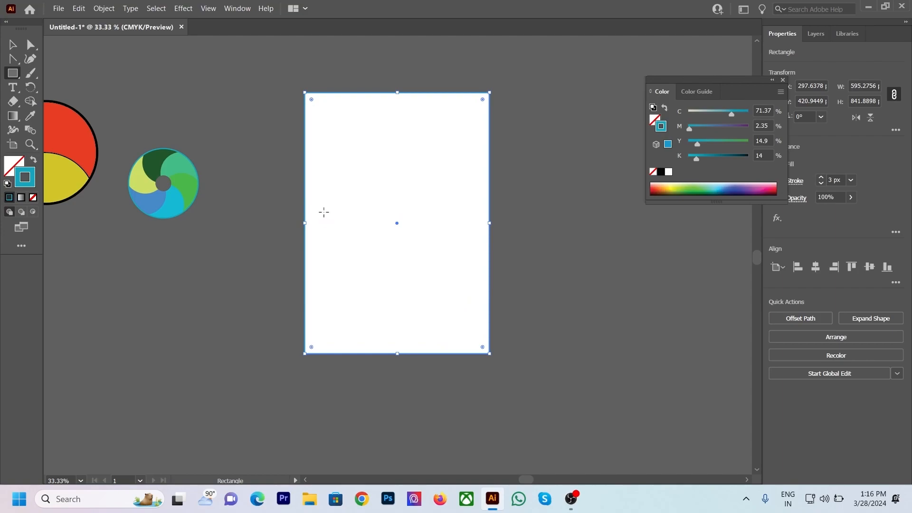
left_click_drag(705, 189, 697, 189)
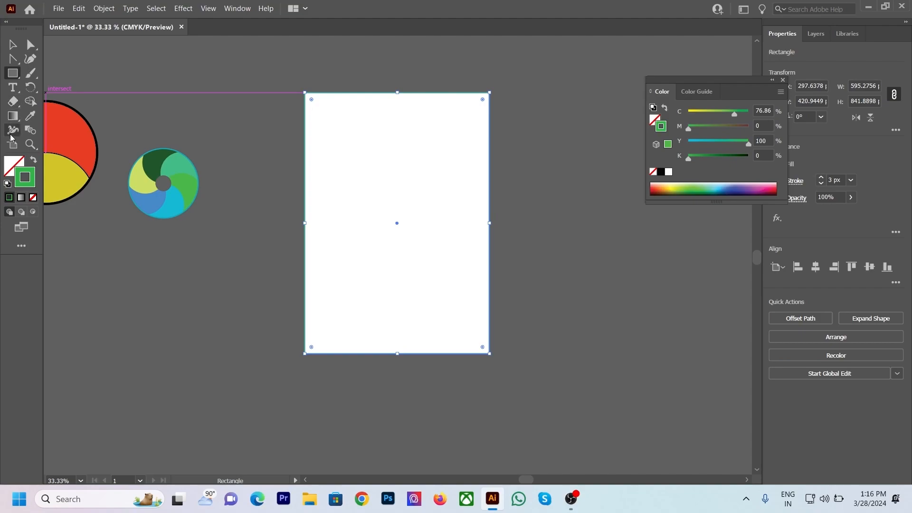
left_click(33, 160)
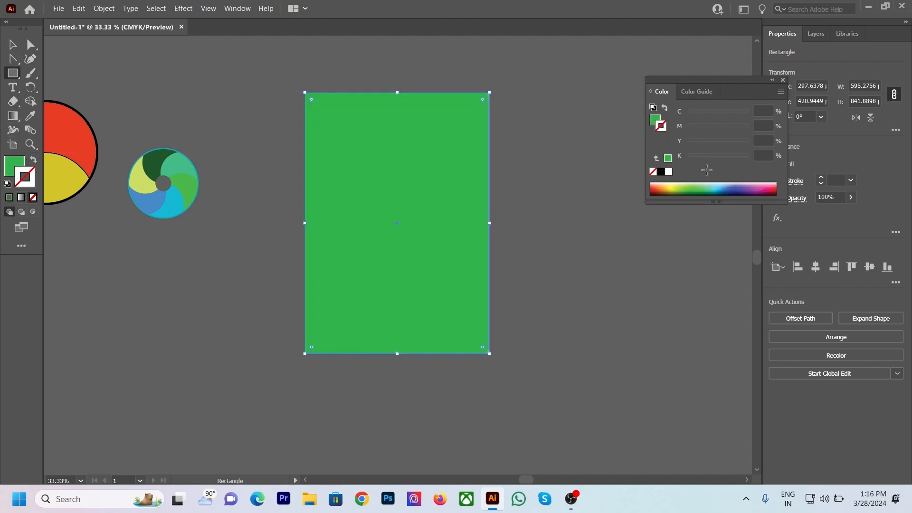
left_click_drag(691, 184, 720, 183)
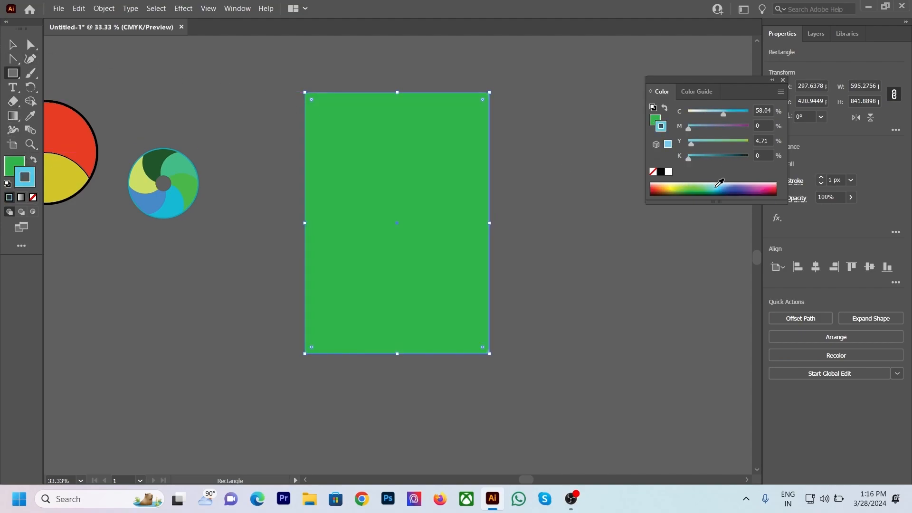
left_click(35, 160)
left_click(33, 197)
Step: Lock the light blue background rectangle
key("v")
left_click(175, 61)
left_click(394, 140)
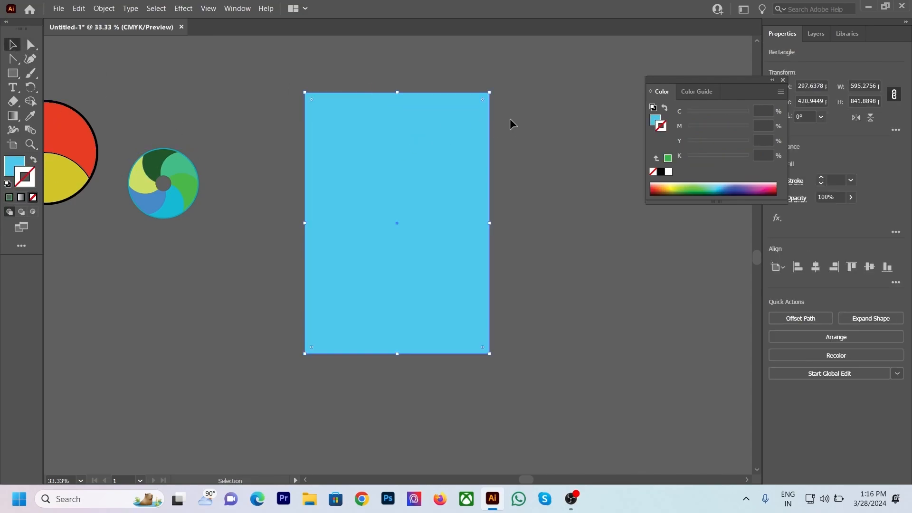
scroll(475, 92, "up", 1)
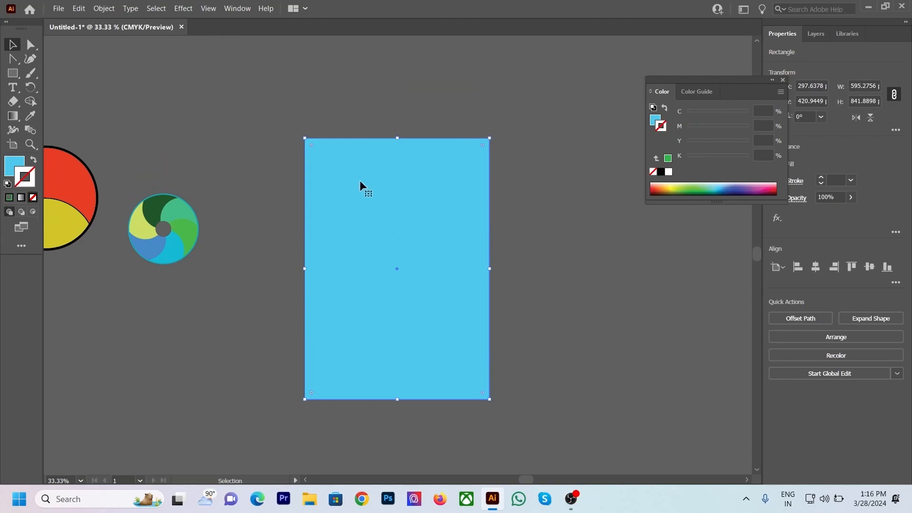
scroll(359, 179, "up", 3)
scroll(373, 156, "down", 3)
key("a")
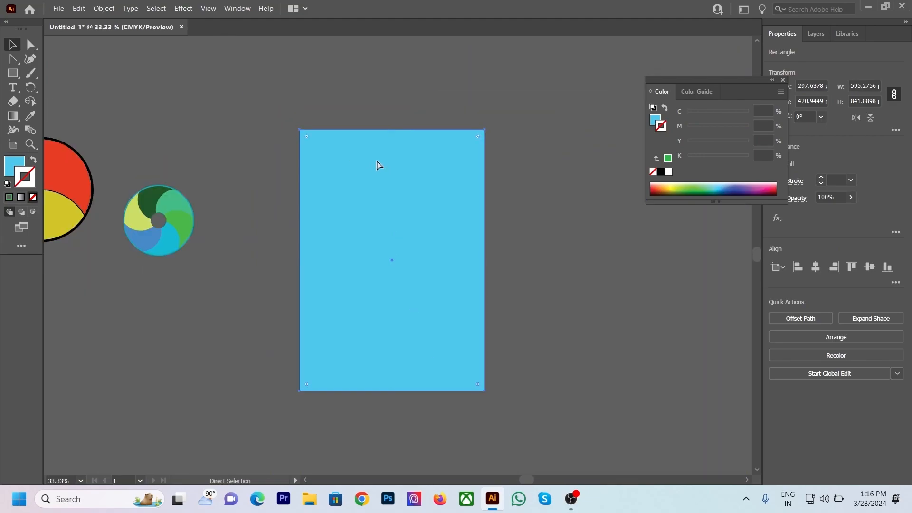
key("ctrl+shift+a")
key("v")
key("ctrl+2")
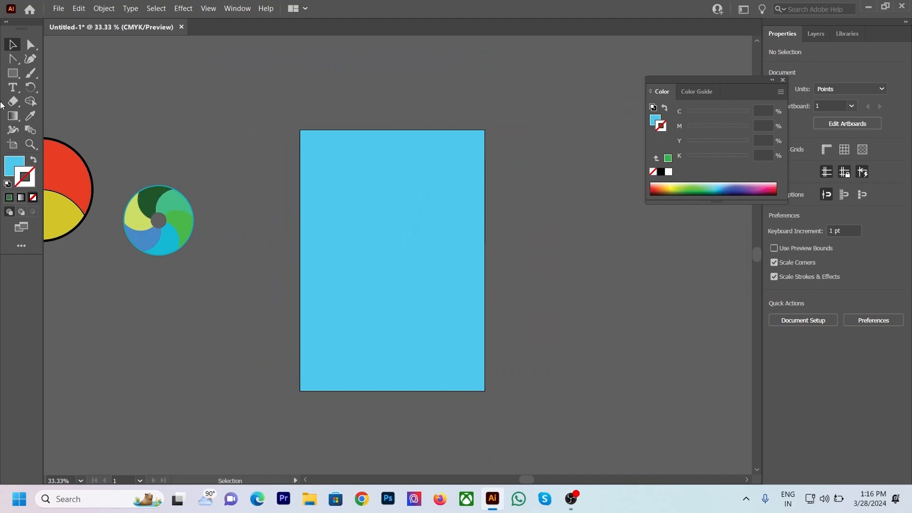
Step: Draw a circle about 392 pt in diameter over the rectangle's upper-left corner, with no fill and a 21 px white stroke
left_click_drag(11, 76, 74, 85)
mouse_move(281, 102)
left_mouse_down()
mouse_move(383, 214)
mouse_move(403, 225)
left_mouse_up()
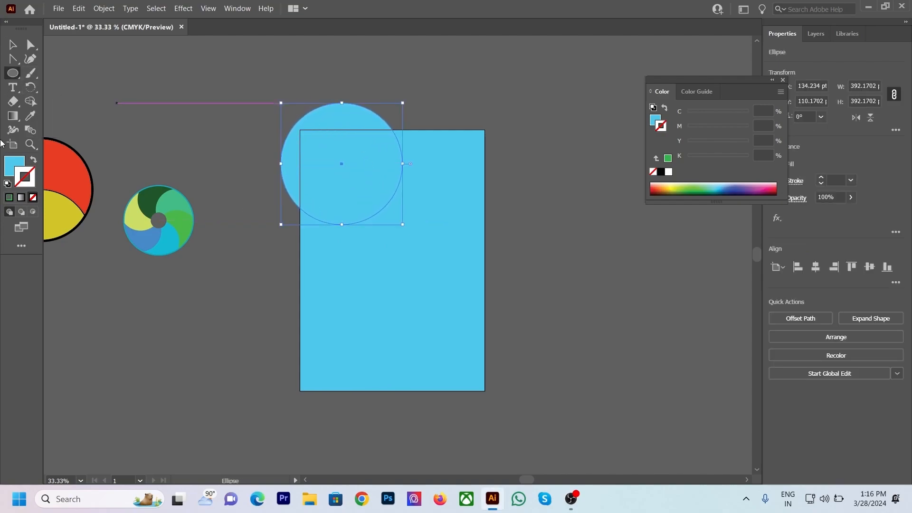
left_click(34, 160)
left_click(836, 181)
scroll(837, 181, "up", 20)
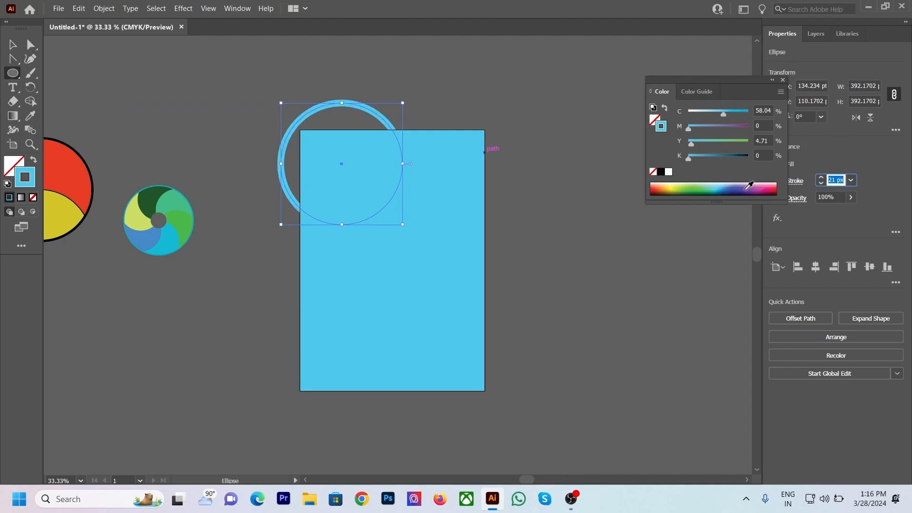
mouse_move(695, 141)
left_mouse_down()
mouse_move(714, 144)
mouse_move(696, 144)
left_mouse_up()
left_click(668, 172)
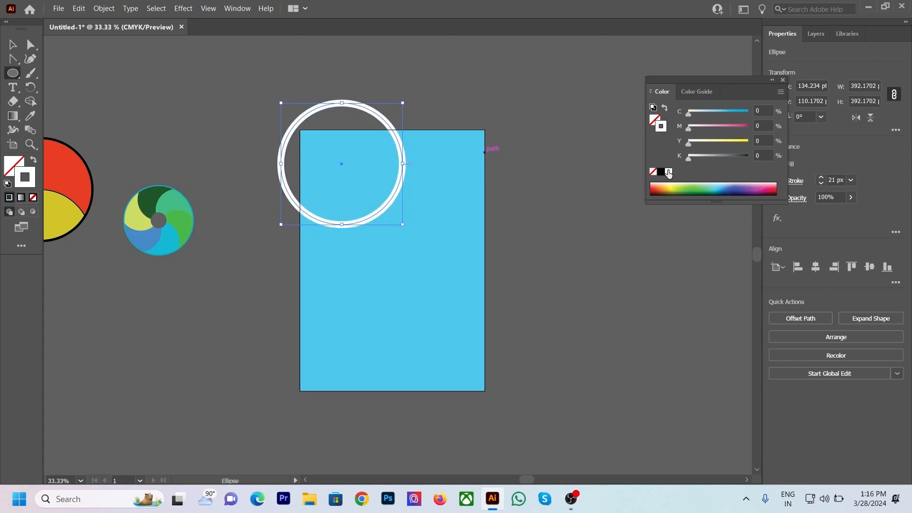
Step: Centre the white ring on the rectangle's upper-left corner and place a copy of it on the lower-right corner
key("v")
left_click_drag(400, 160, 361, 124)
left_click(459, 287)
left_click_drag(357, 146, 543, 423)
Step: Set the stroke weight of the white ring at the page's lower-right corner to 32 px
left_click(839, 179)
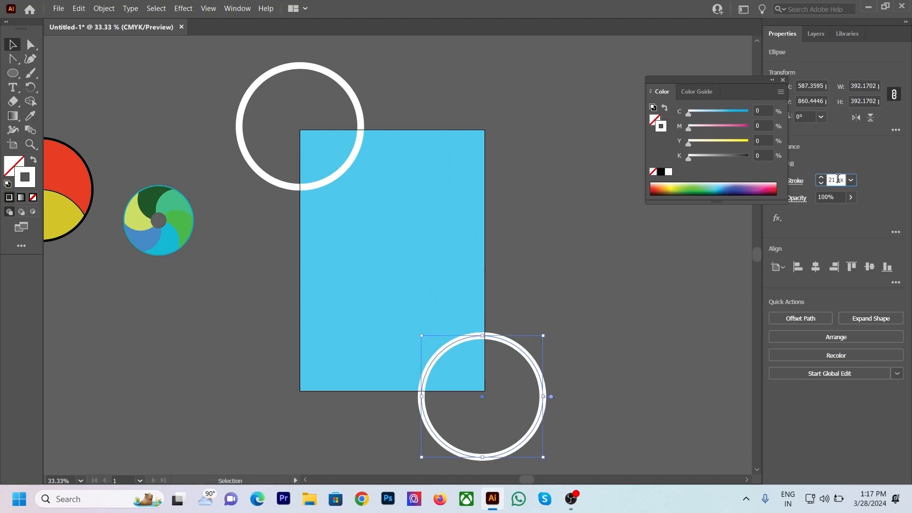
left_click(806, 186)
left_click(832, 177)
left_click(822, 177)
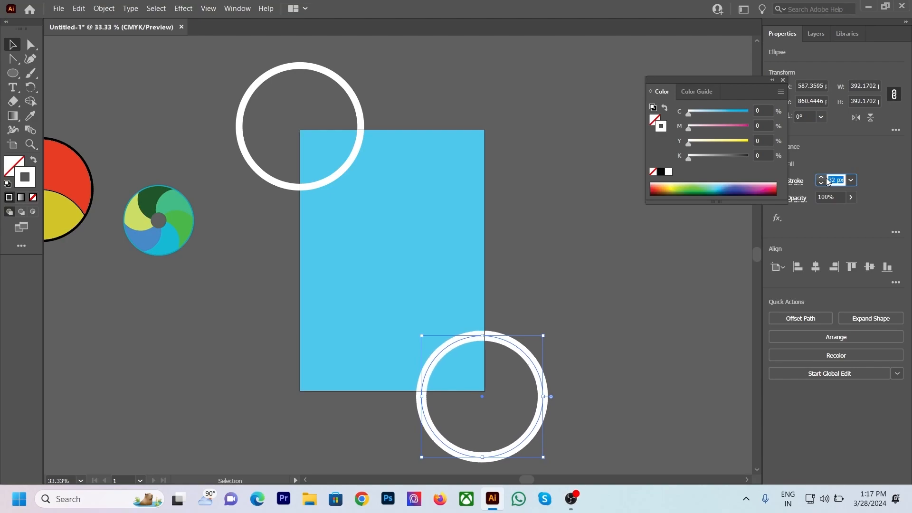
left_click(477, 63)
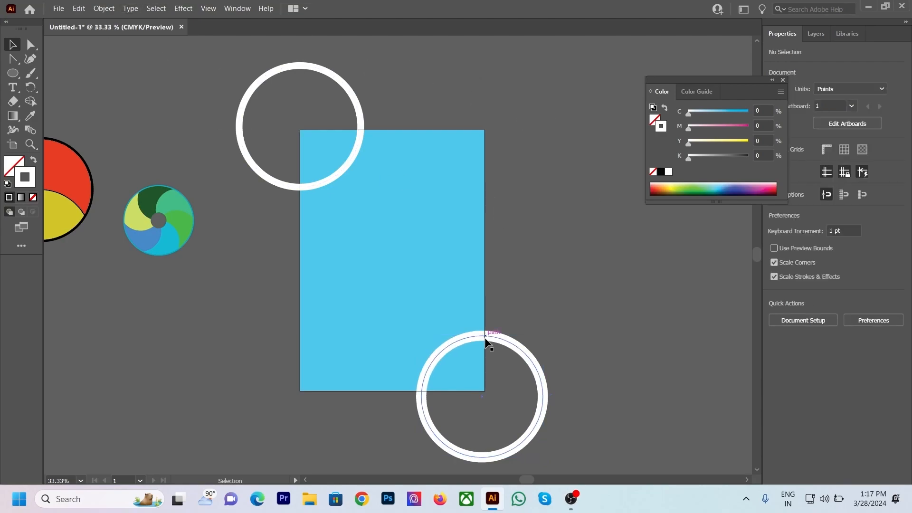
left_click(492, 335)
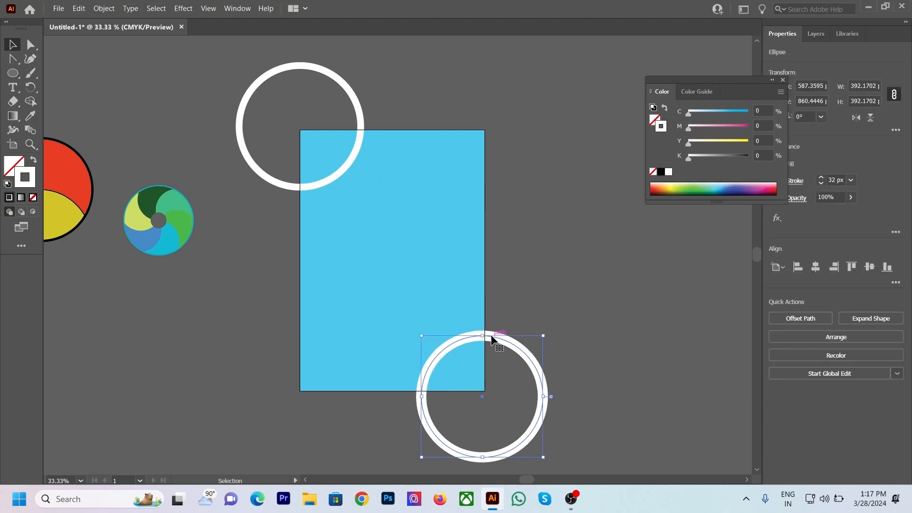
key("a")
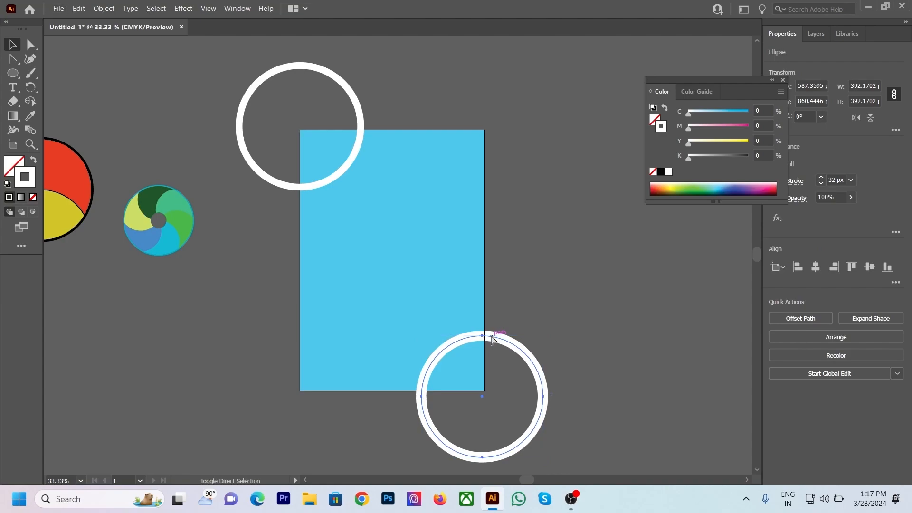
left_click_drag(493, 336, 548, 344)
key("ctrl+z")
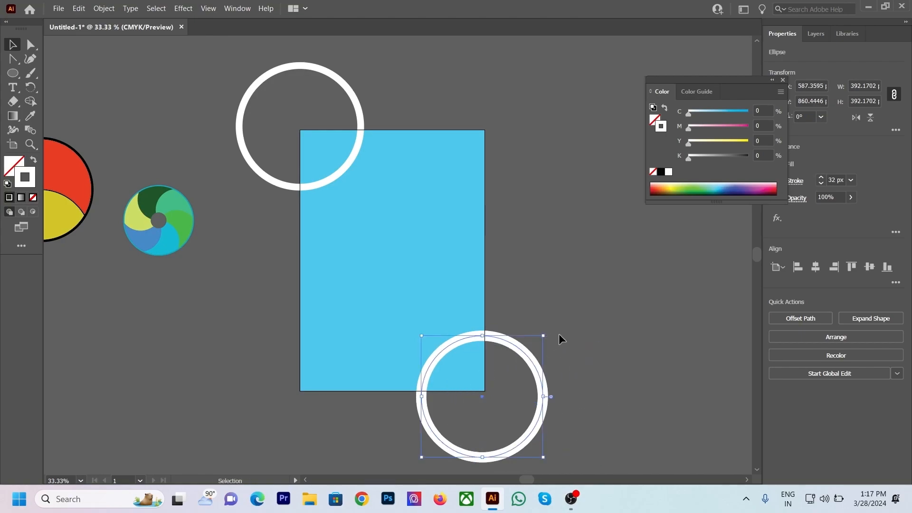
Step: Add an enlarged concentric copy of the lower-right ring, about 496 pt in diameter, with a 15 px white stroke
left_click_drag(545, 337, 561, 321)
left_click(839, 179)
scroll(840, 181, "down", 20)
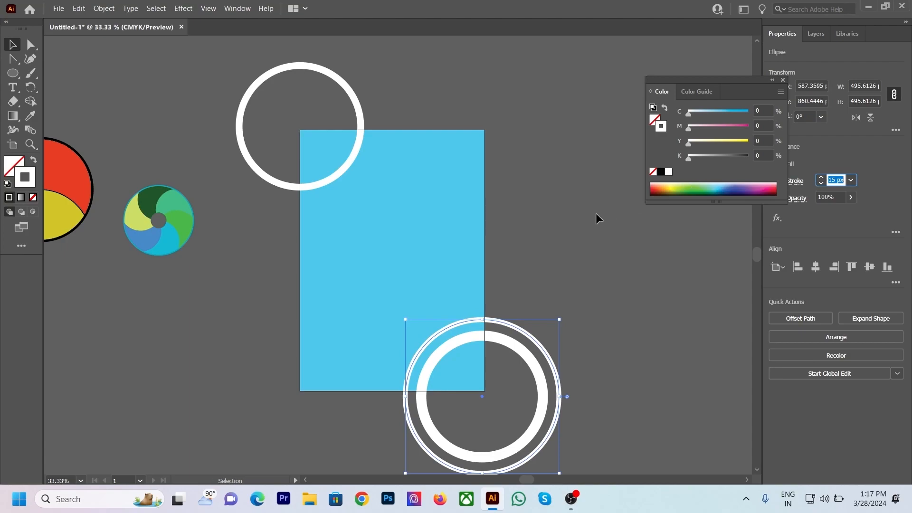
left_click(598, 190)
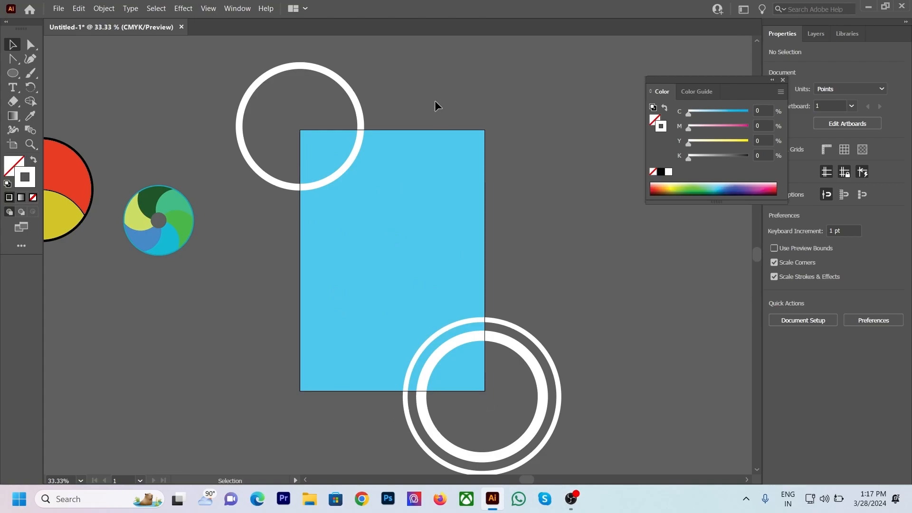
Step: Draw a circle about 338 pt in diameter over the page's upper-right edge, filled white with no stroke
left_click(13, 73)
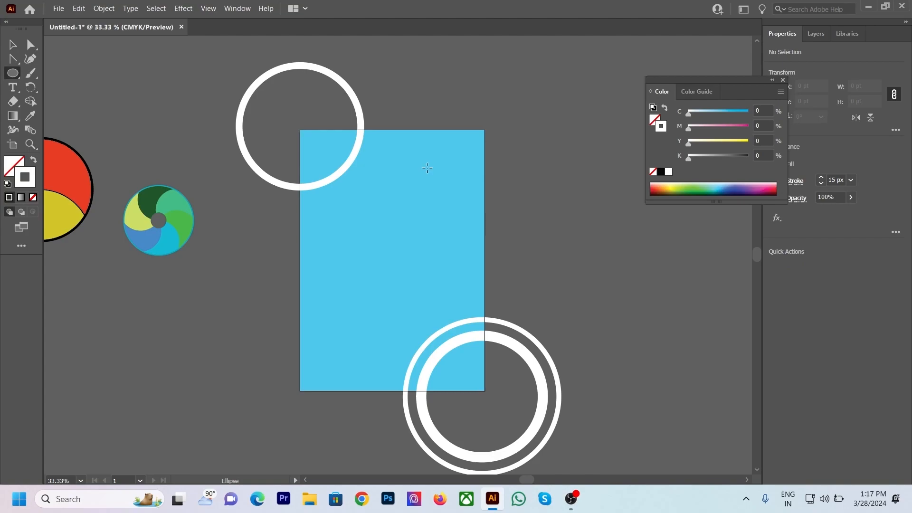
left_click_drag(449, 115, 554, 220)
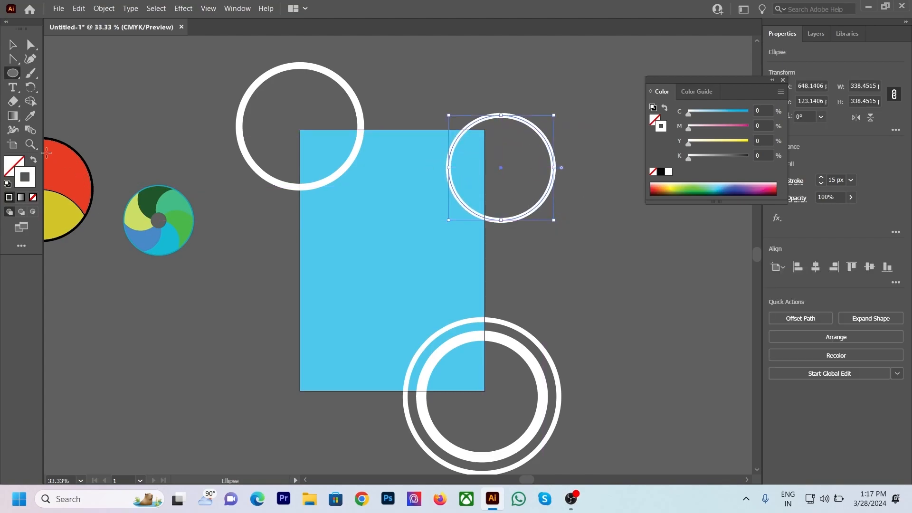
left_click(33, 160)
left_click(13, 45)
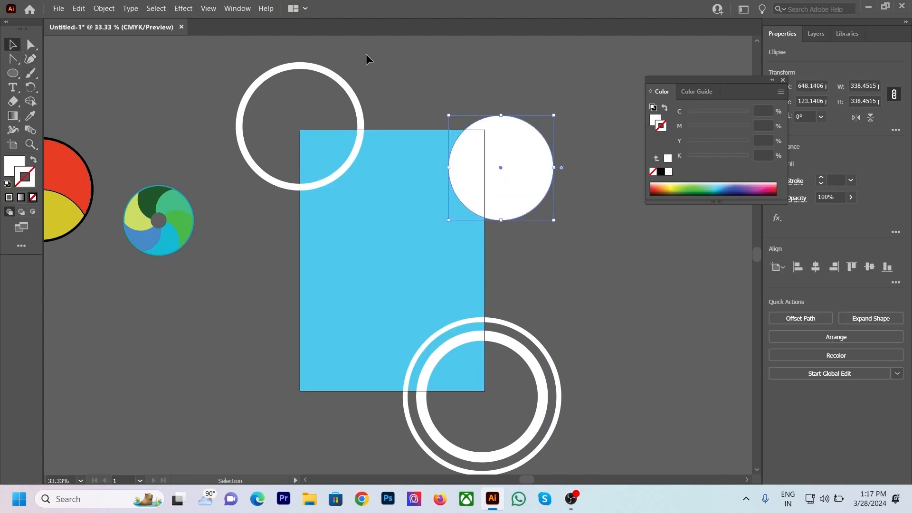
left_click(366, 57)
Step: Move the solid white circle down to the middle of the page's right edge, centred above the rings, and enlarge it
left_click_drag(485, 185, 467, 246)
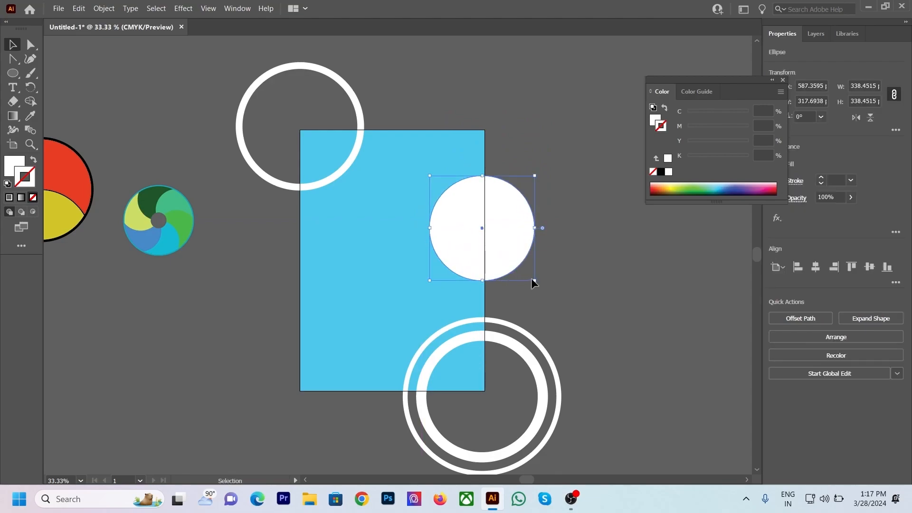
left_click_drag(535, 281, 566, 311)
left_click_drag(484, 244, 474, 242)
left_click(550, 114)
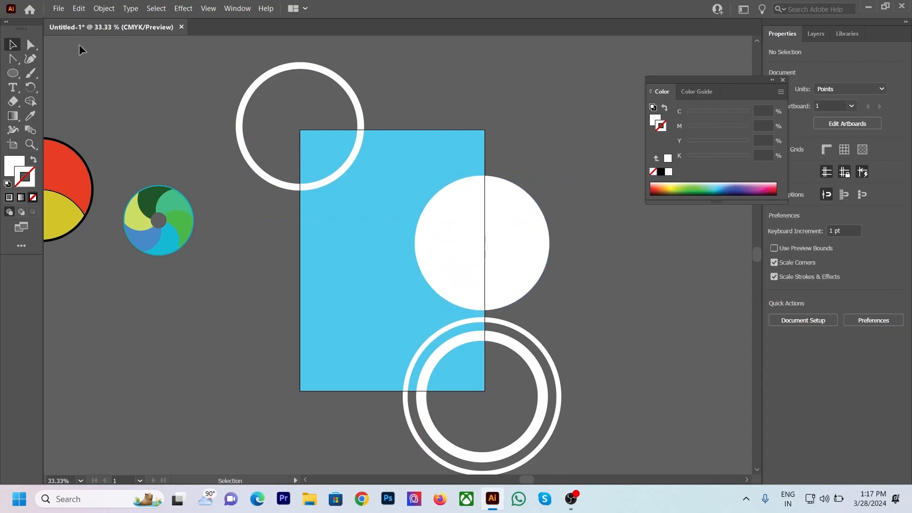
Step: Add the heading "Lorem ipsum" in black, enlarge it and place it in the page's upper-right area
left_click(315, 212)
key("Escape")
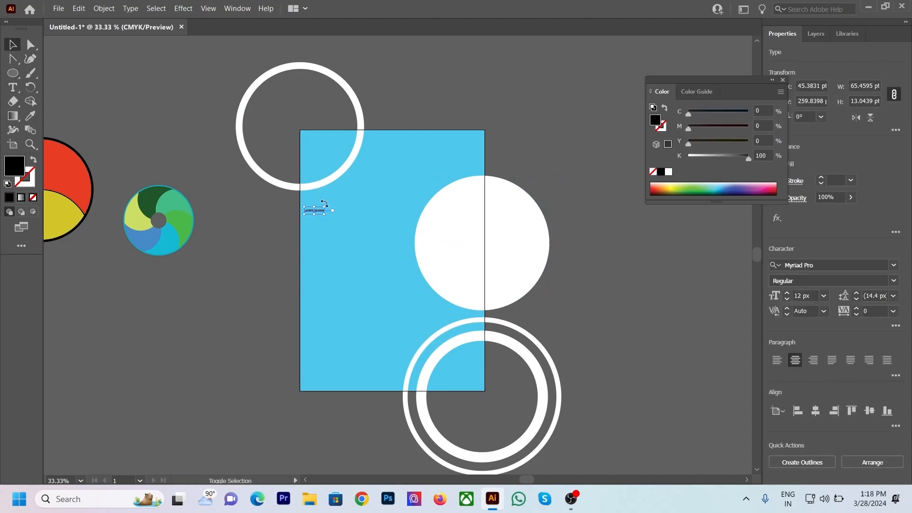
left_click_drag(325, 216, 445, 159)
left_click(483, 104)
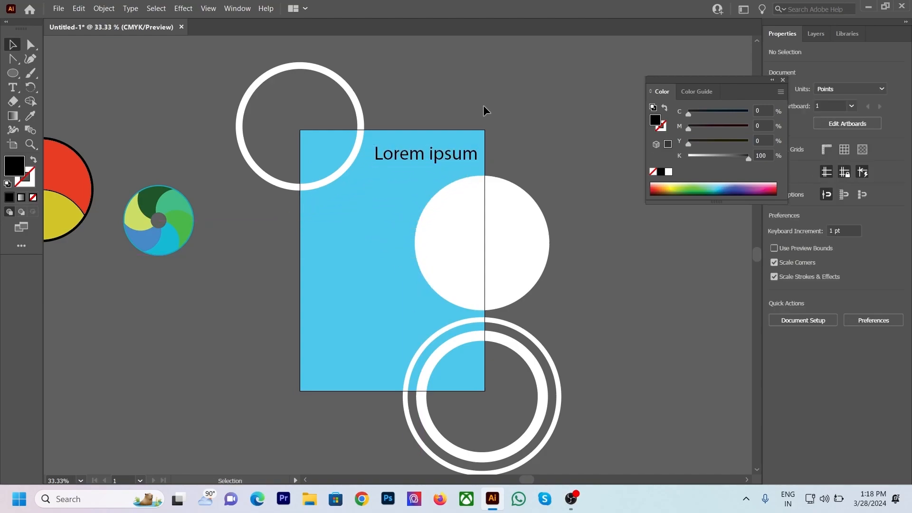
Step: Add a left-aligned placeholder text block about 334 by 441 pt beside the white circle, set slightly in from the page's left edge
left_click(12, 87)
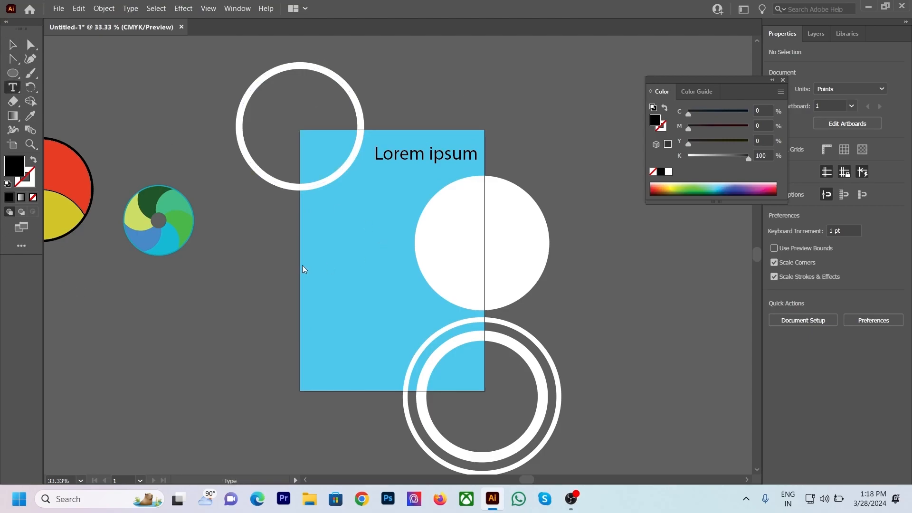
left_click_drag(303, 204, 407, 342)
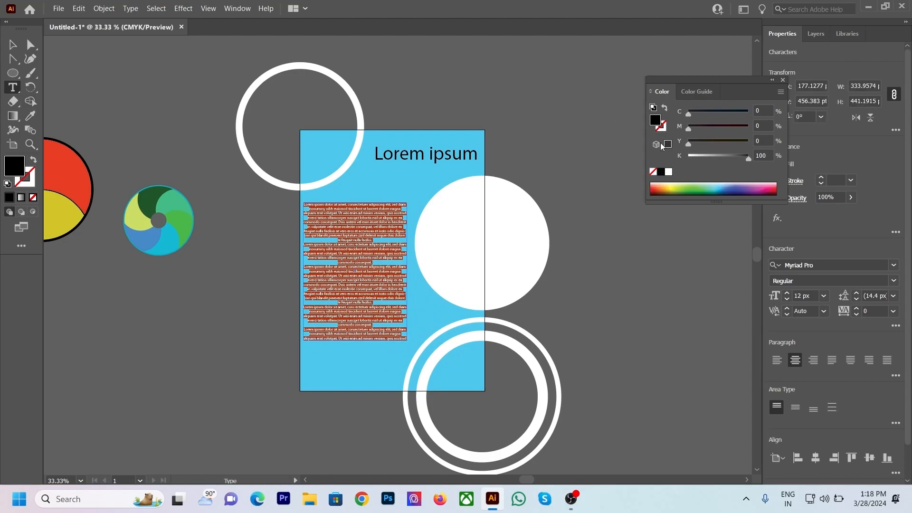
left_click(777, 360)
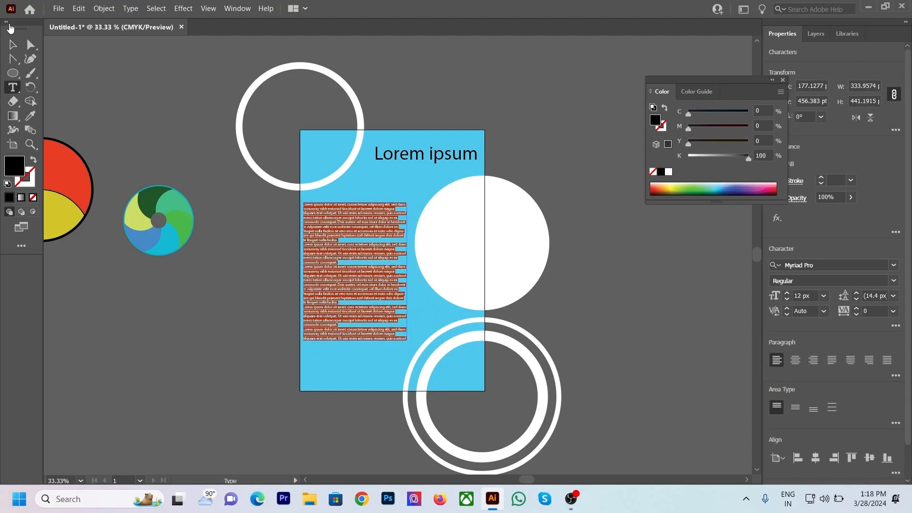
left_click(13, 44)
left_click(494, 147)
left_click_drag(355, 236, 362, 235)
left_click(233, 255)
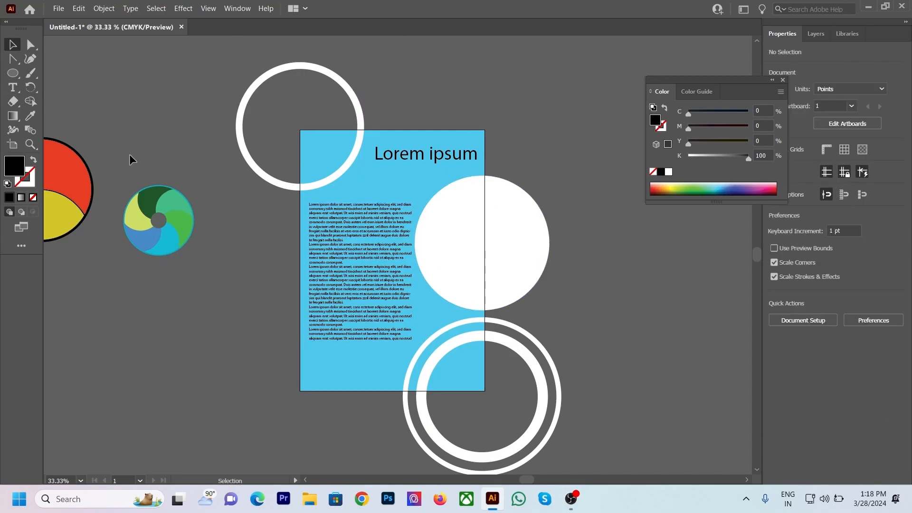
Step: Draw a black rectangle about 595 by 849 pt covering the whole page on top of the artwork
left_click(12, 72)
left_click(91, 73)
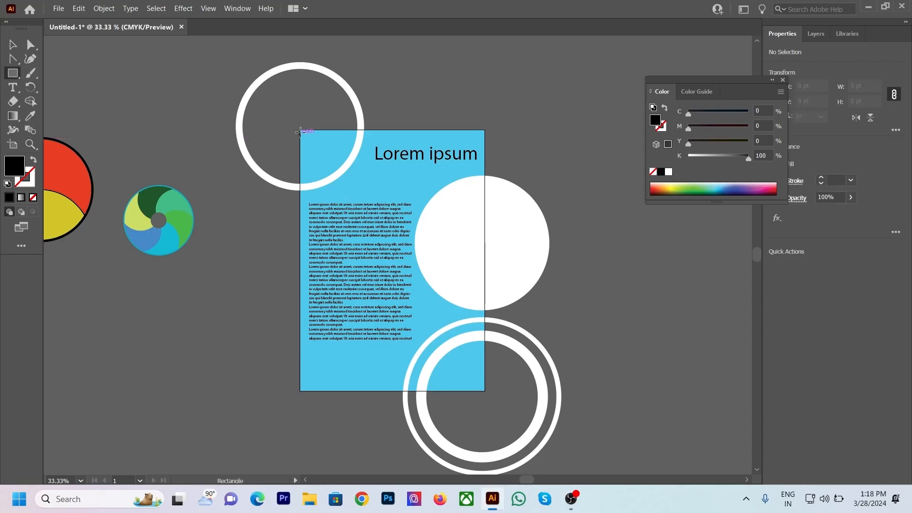
left_click_drag(300, 130, 485, 393)
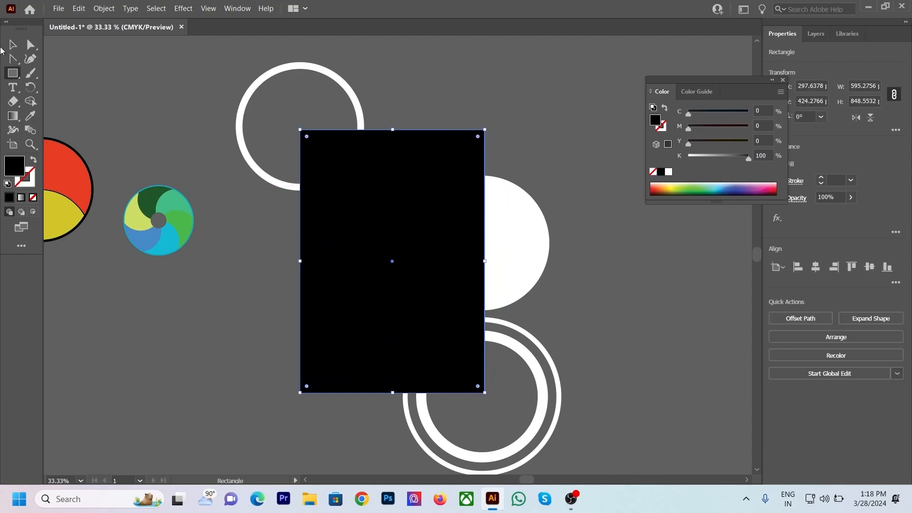
left_click(13, 44)
left_click(528, 118)
Step: Make a clipping mask from the covering rectangle, all the rings, the white circle and the text
left_click_drag(538, 77, 272, 421)
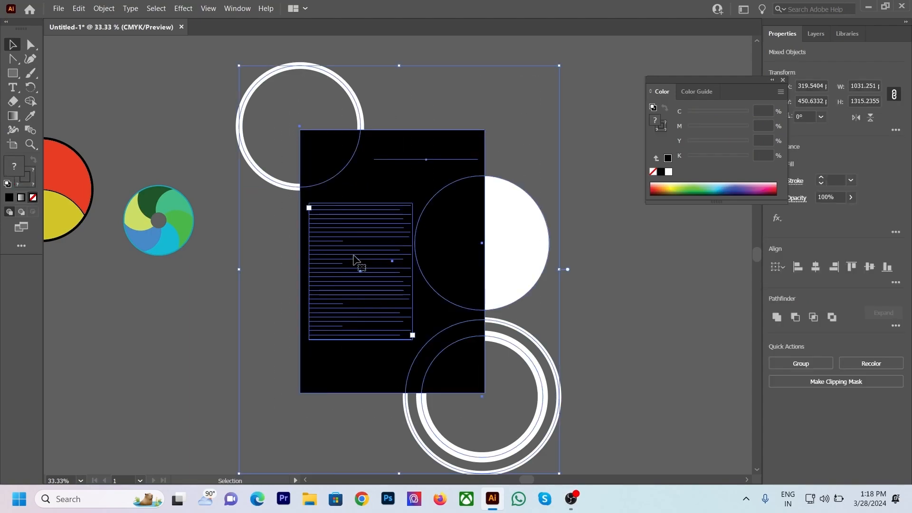
right_click(355, 224)
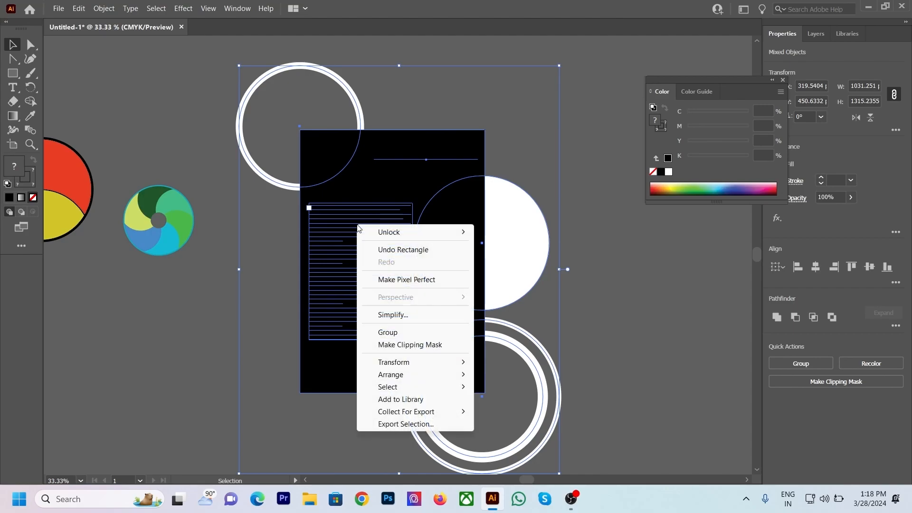
left_click(408, 345)
left_click(567, 211)
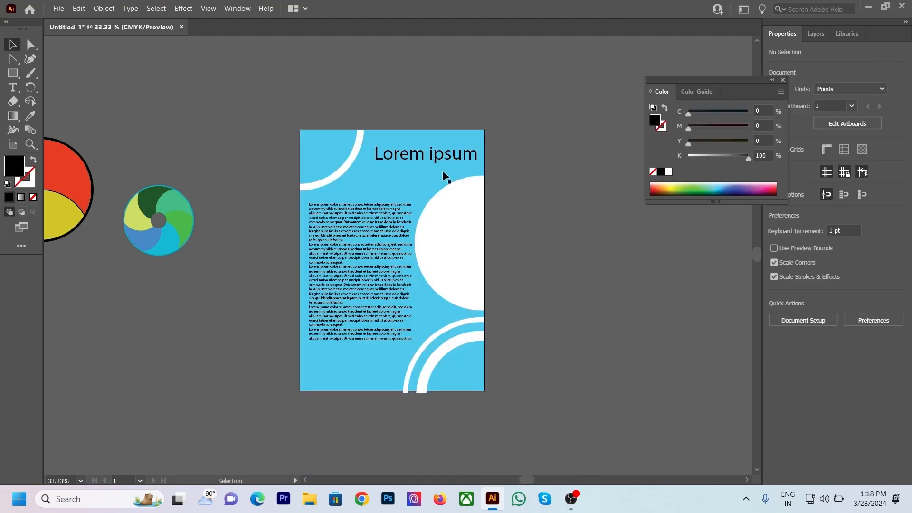
Step: Inside the page's clip group, raise the mask rectangle's bottom edge to the artboard's bottom edge, and exit isolation mode
scroll(401, 292, "up", 2)
scroll(403, 291, "down", 3)
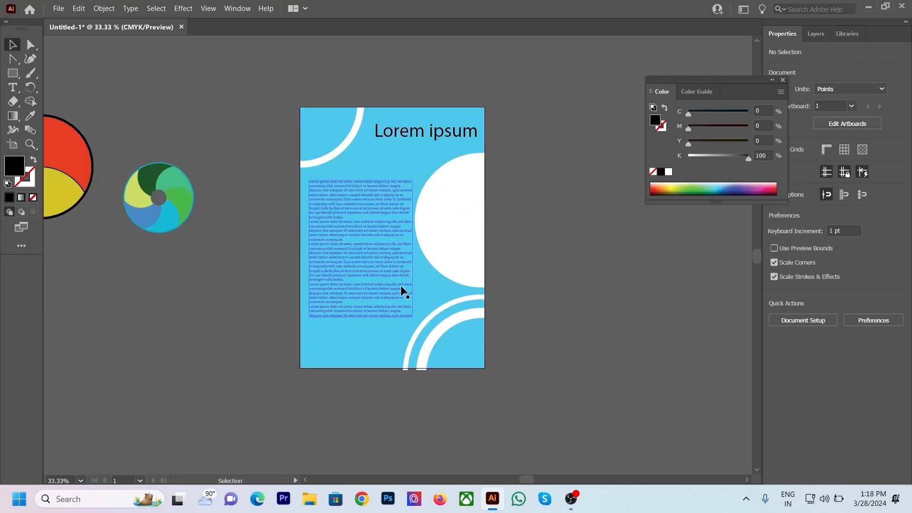
scroll(401, 285, "up", 5)
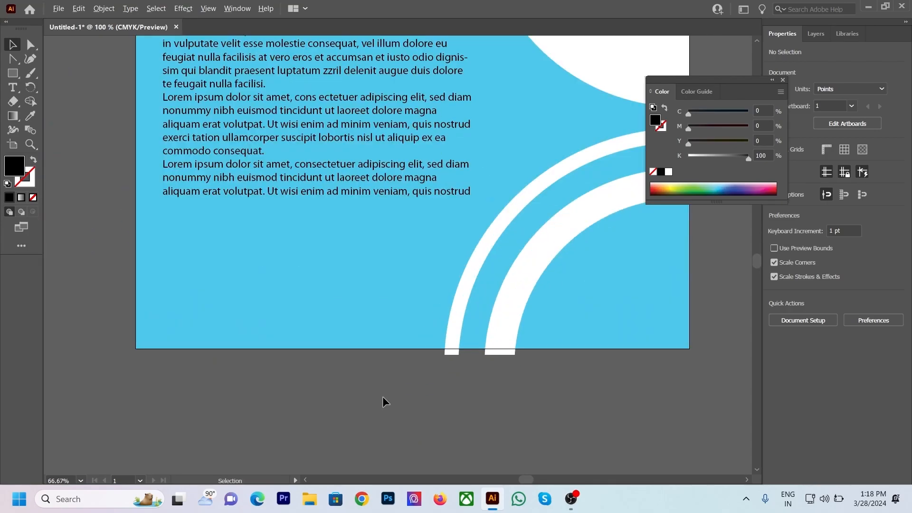
scroll(412, 324, "down", 1)
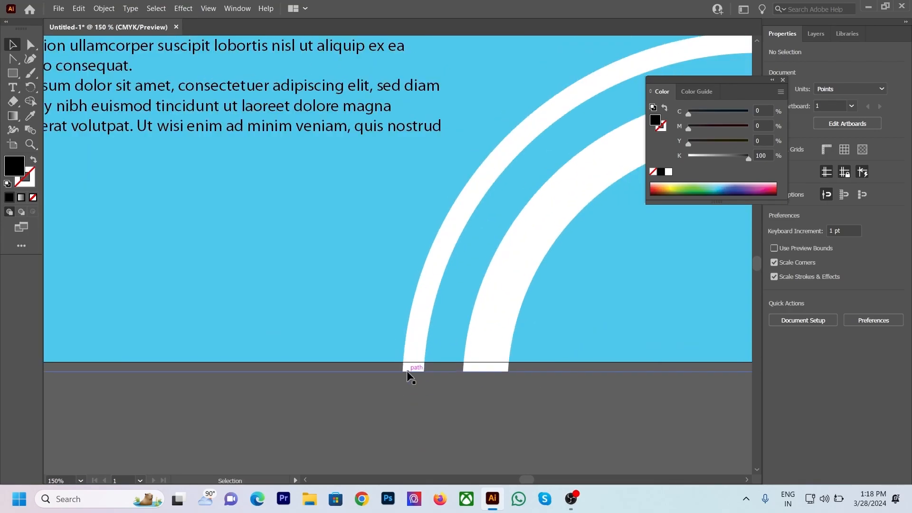
left_click(407, 369)
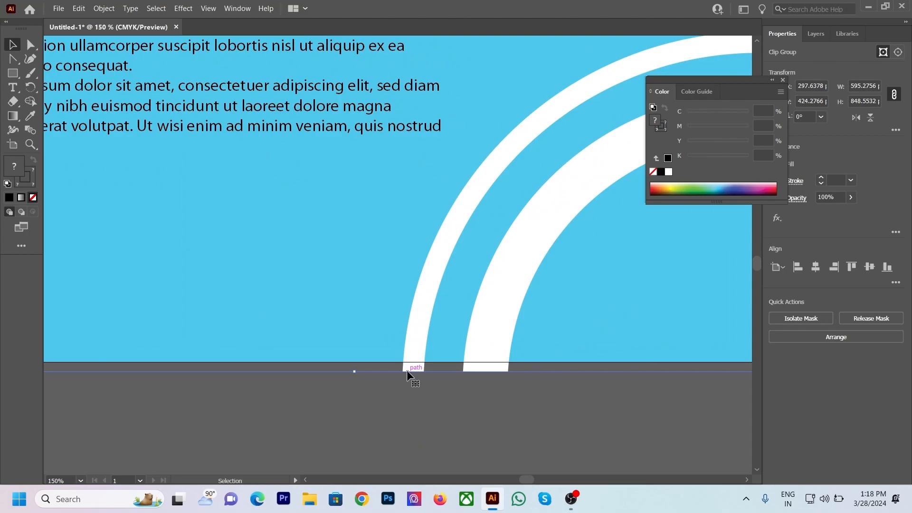
double_click(407, 369)
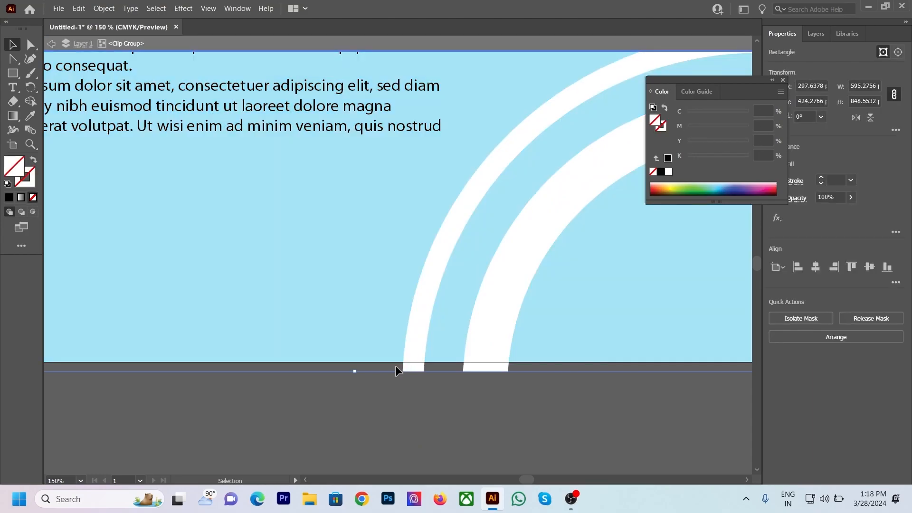
left_click_drag(355, 375, 357, 362)
left_click(429, 378)
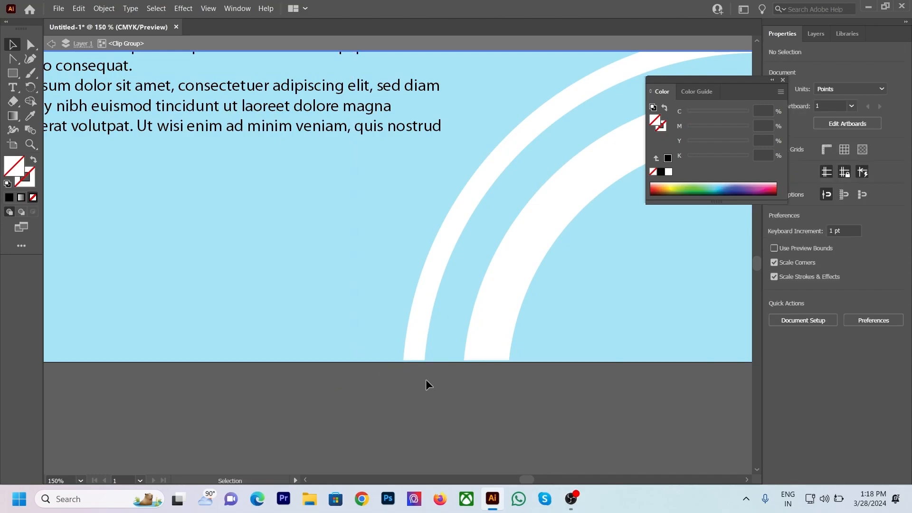
scroll(405, 368, "down", 5)
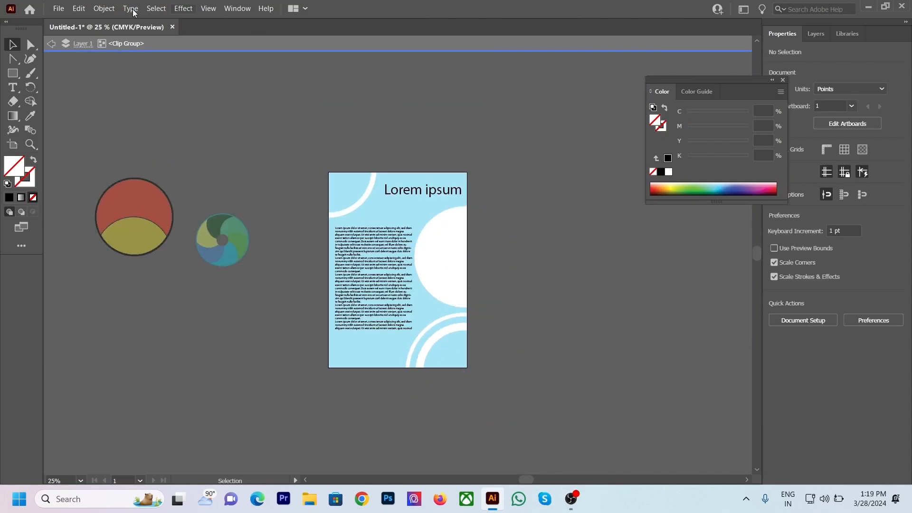
left_click(52, 44)
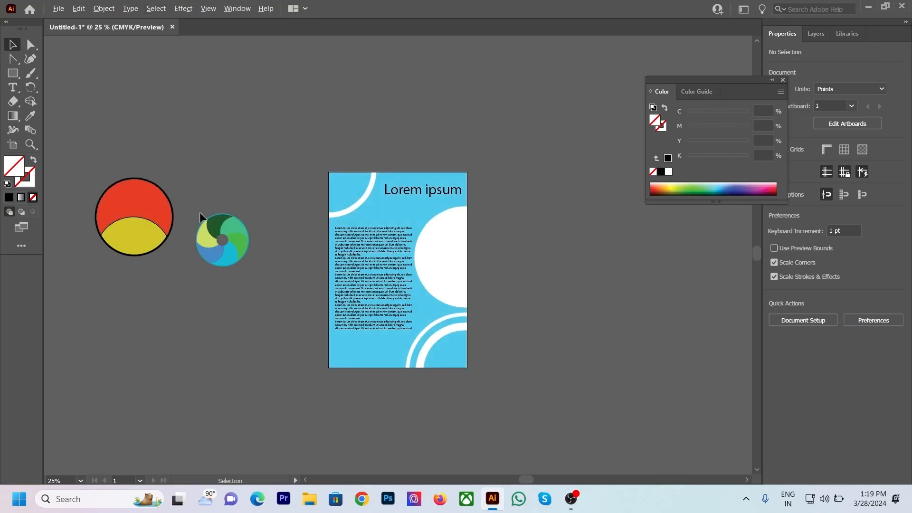
Step: Reshape the swirl circle's clipping mask by pulling its top anchor upward and pushing its lower-left edge inward, and exit isolation mode
scroll(226, 240, "up", 5)
scroll(271, 161, "down", 3)
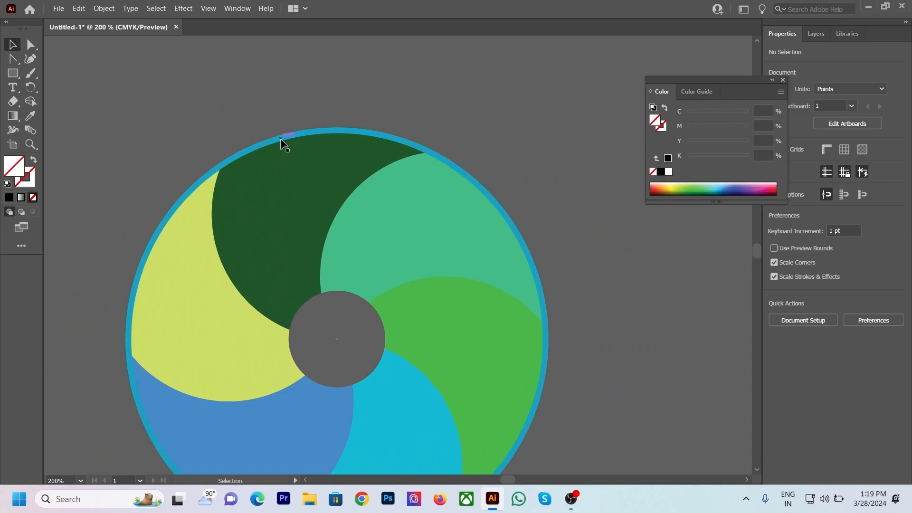
double_click(279, 137)
left_click(278, 137)
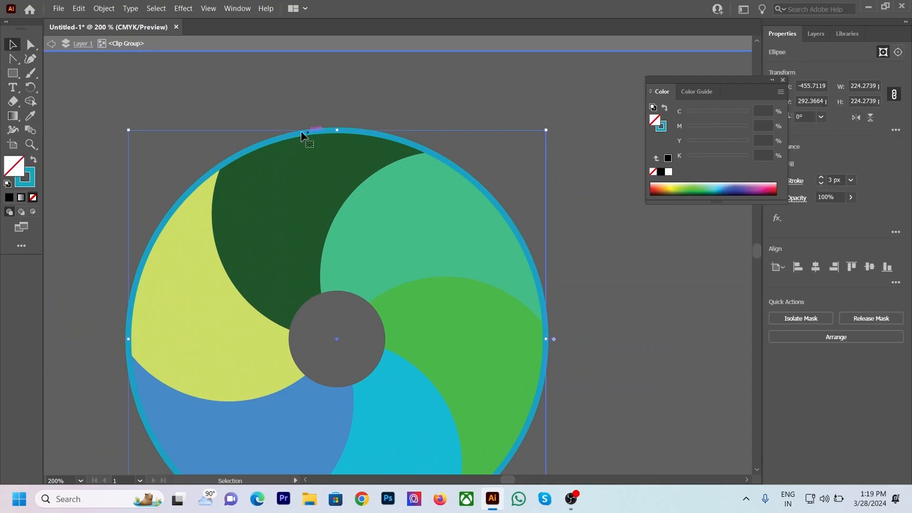
left_click(30, 45)
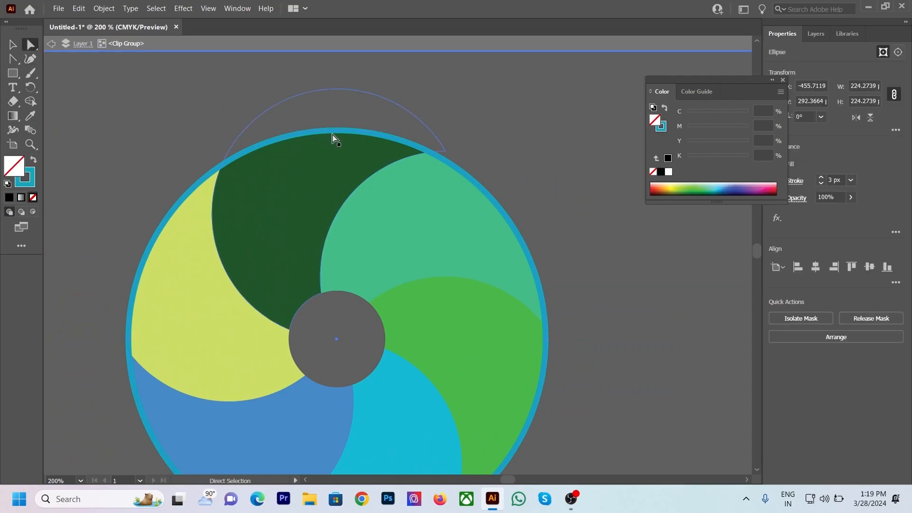
left_click_drag(338, 131, 337, 75)
scroll(253, 199, "down", 2)
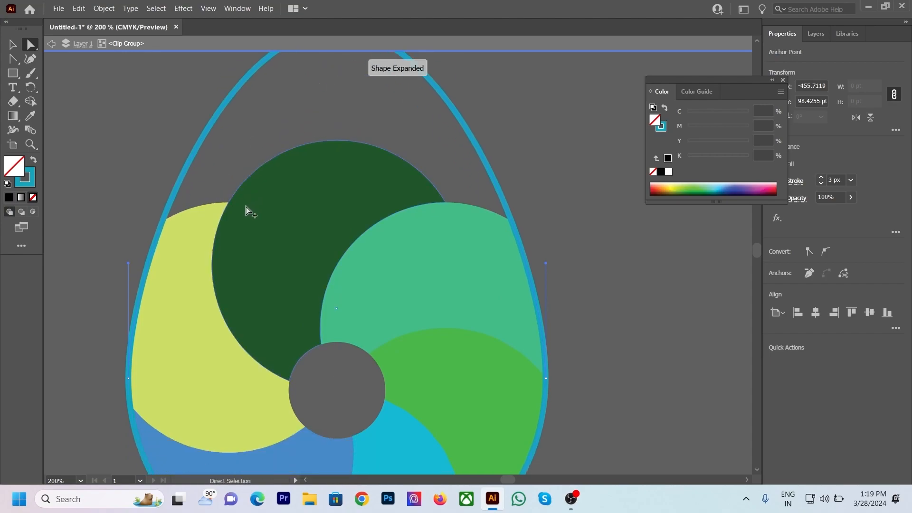
scroll(244, 208, "down", 2)
left_click_drag(190, 236, 227, 308)
left_click(51, 45)
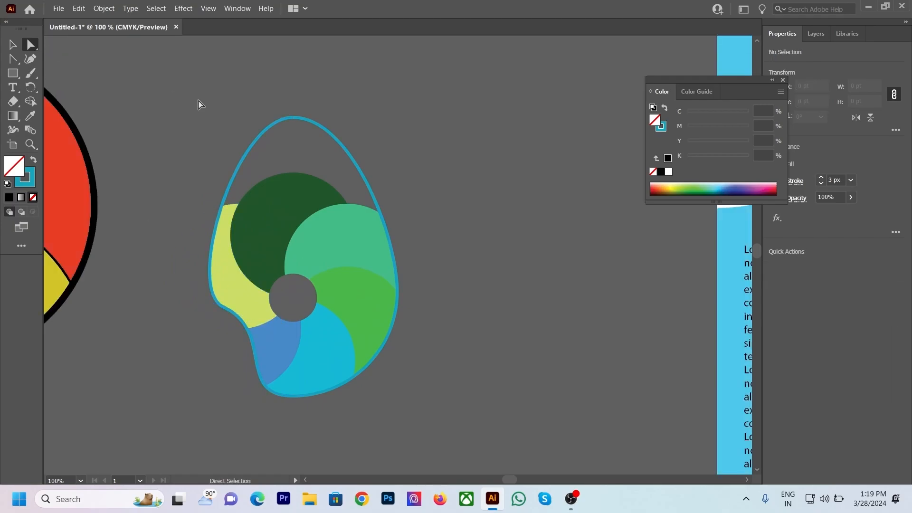
Step: Delete all the artwork from the document, including the two circle logos and the clipped page design
scroll(216, 116, "down", 5)
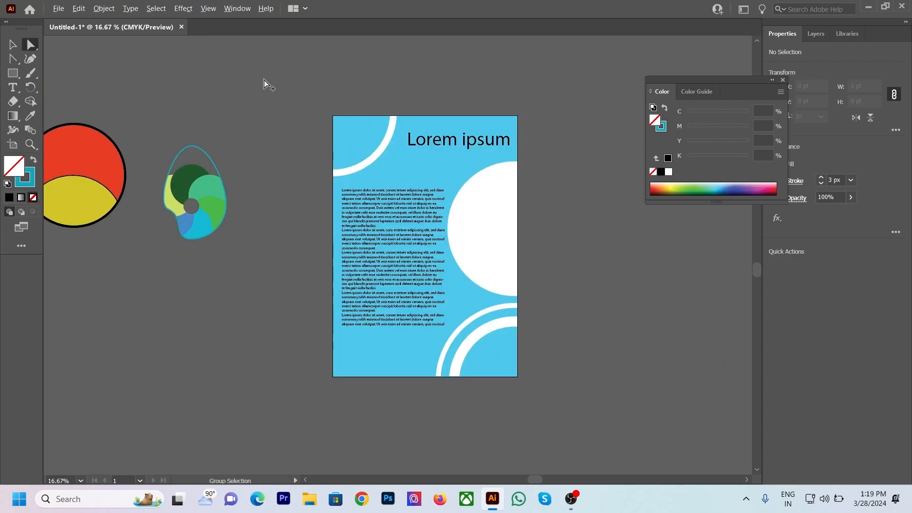
scroll(266, 84, "up", 1)
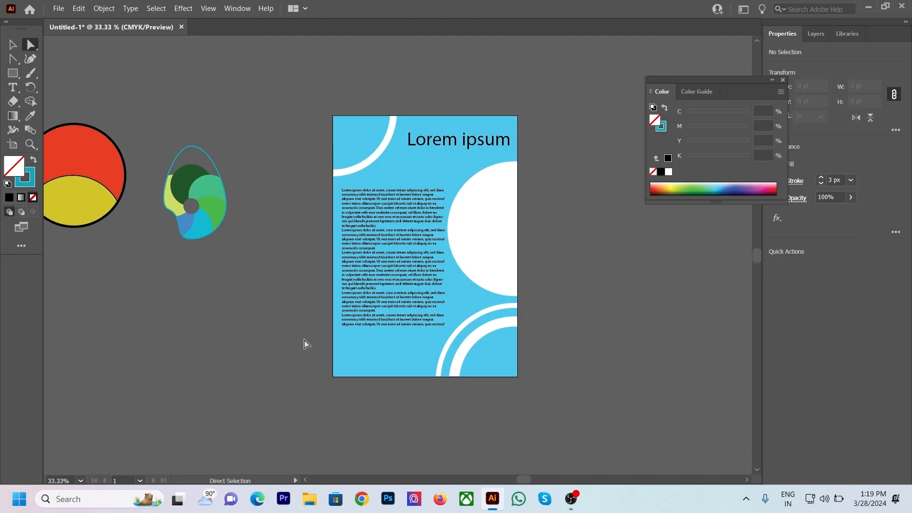
scroll(339, 280, "down", 1)
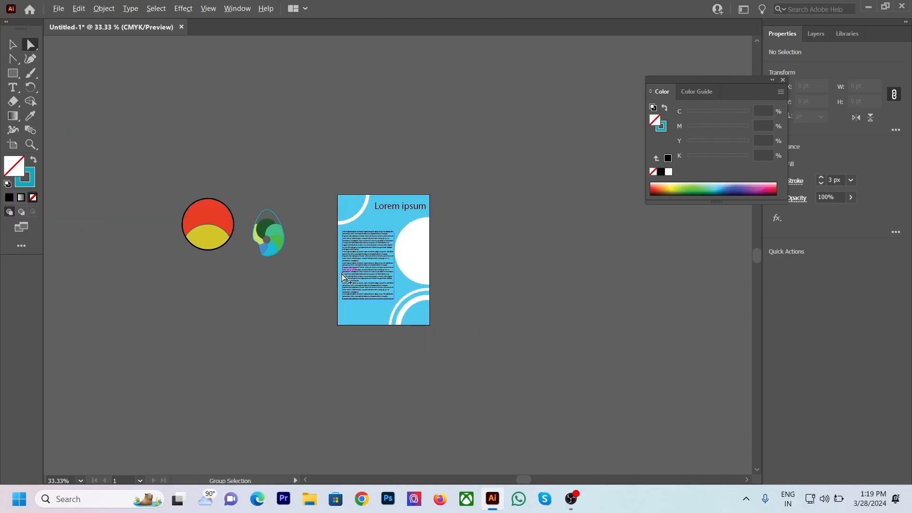
scroll(343, 277, "up", 1)
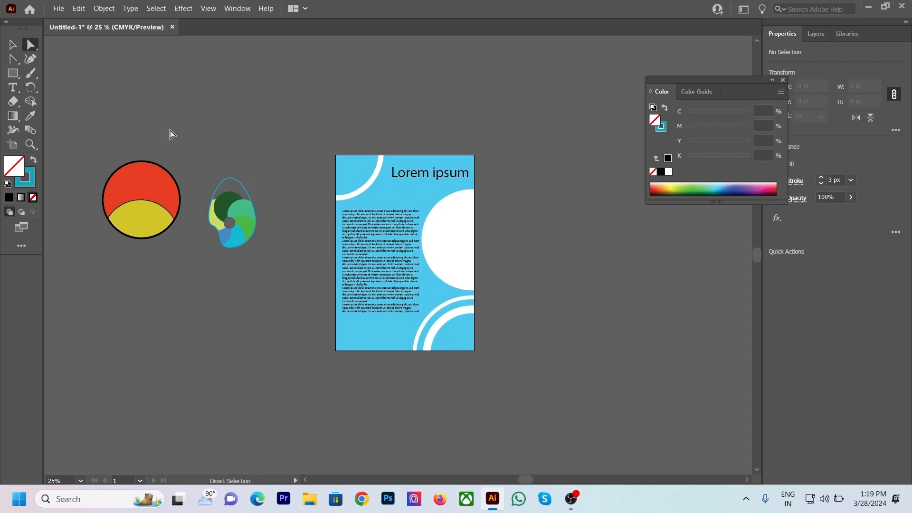
left_click_drag(155, 145, 526, 391)
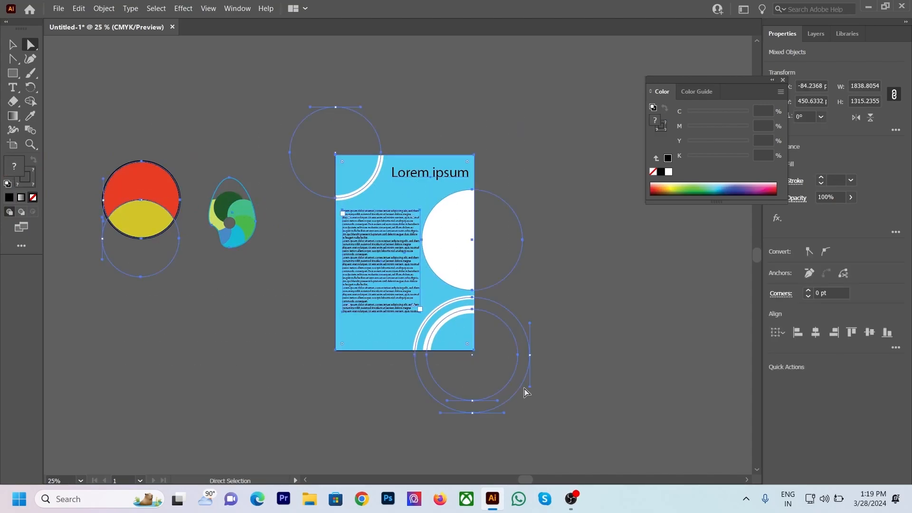
left_click(13, 45)
left_click(95, 91)
key("ctrl+a")
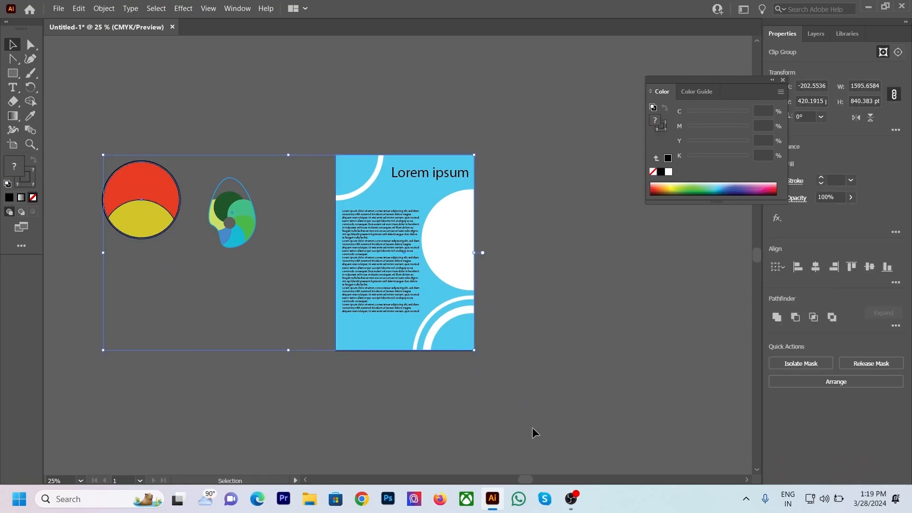
key("Delete")
Step: Add a point text object with the placeholder text "Lorem ipsum" near the blue page's upper-left corner
scroll(478, 138, "up", 1)
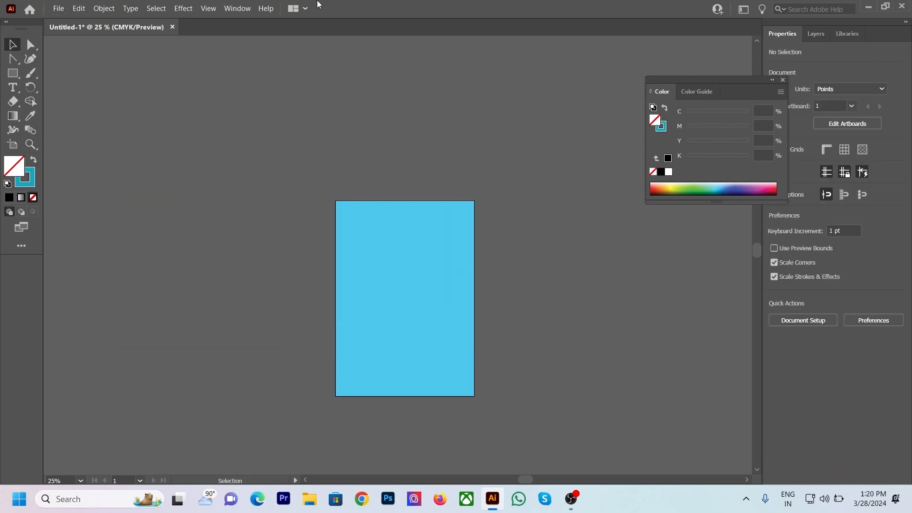
scroll(442, 231, "up", 3)
scroll(393, 230, "down", 9)
scroll(359, 179, "down", 2)
scroll(359, 179, "up", 2)
scroll(359, 178, "up", 2)
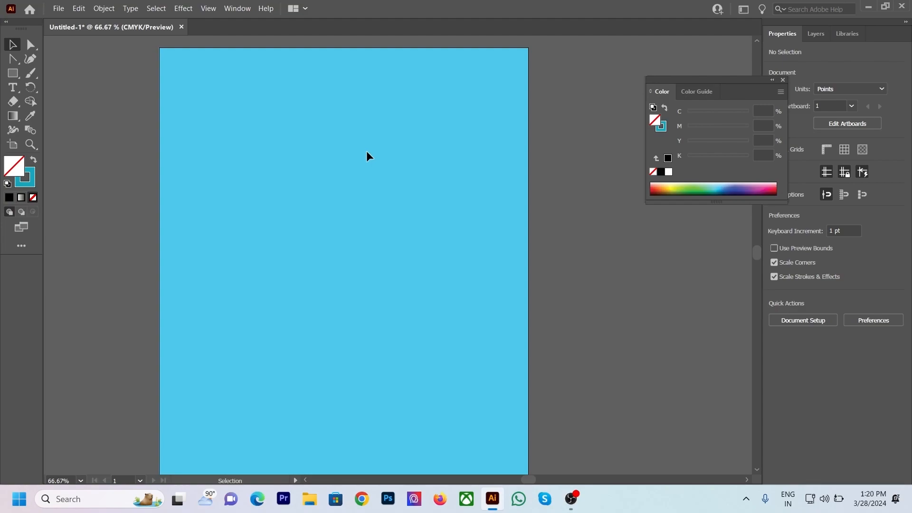
left_click(14, 88)
left_click(202, 112)
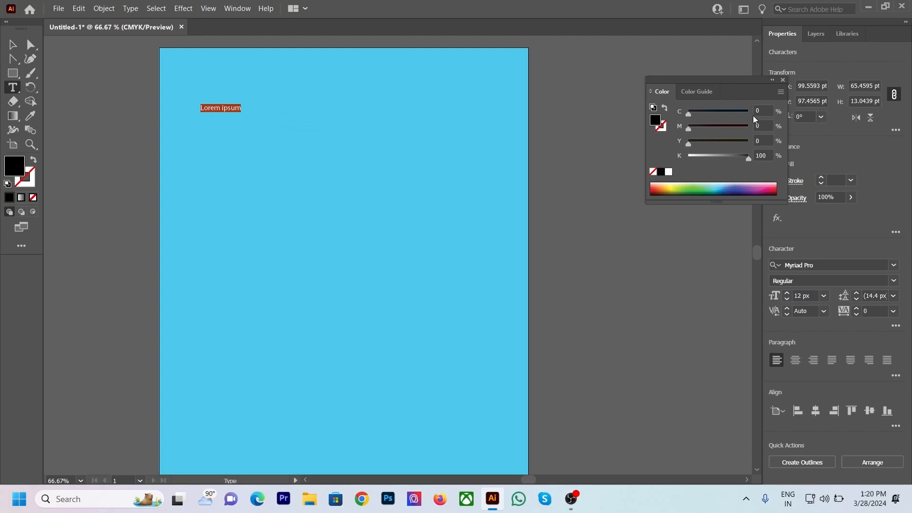
Step: Move the floating Color panel clear of the Properties panel, and open the Character panel beside the page below it
left_click_drag(728, 80, 624, 30)
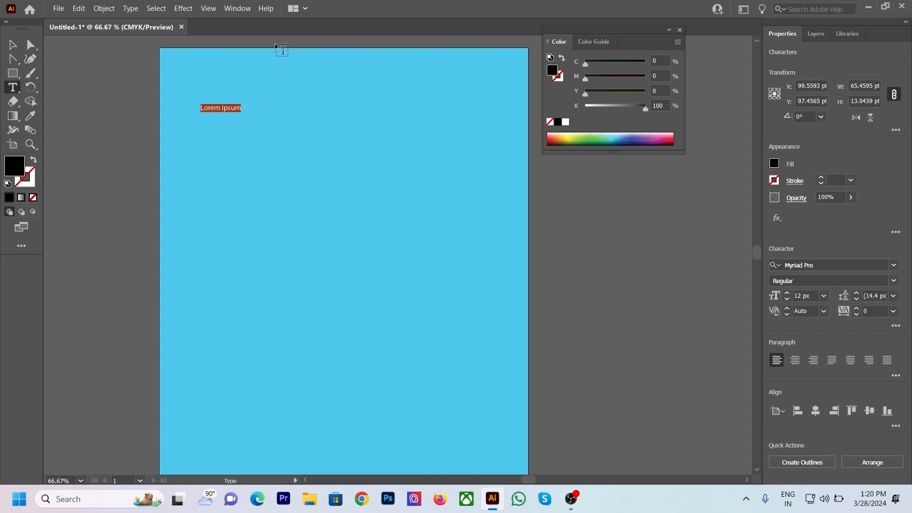
left_click(230, 12)
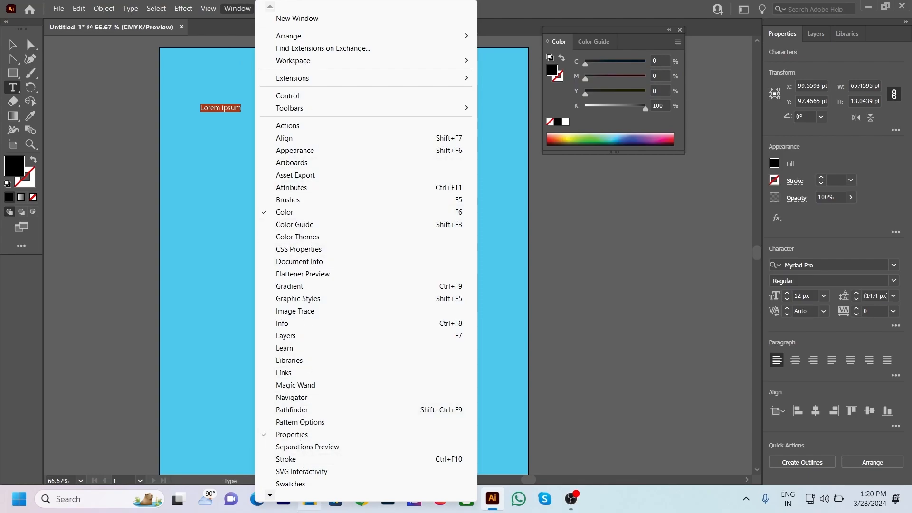
mouse_move(277, 496)
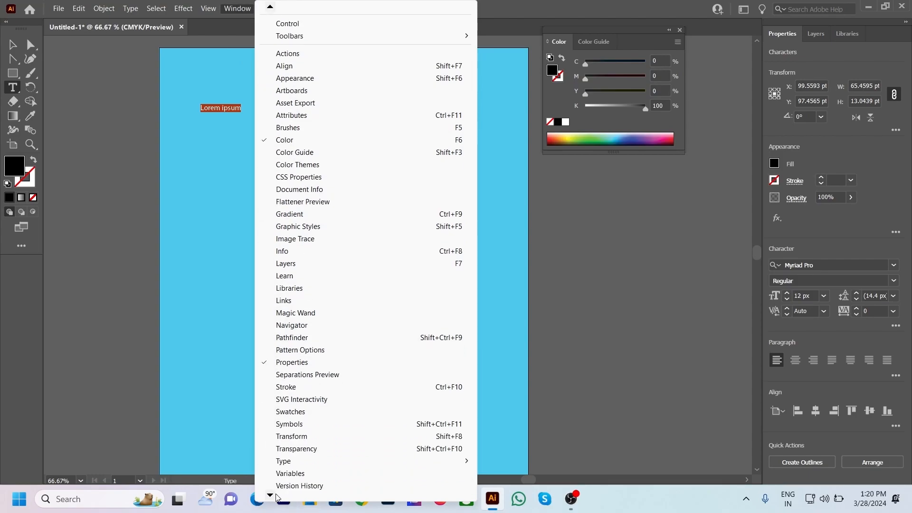
mouse_move(307, 457)
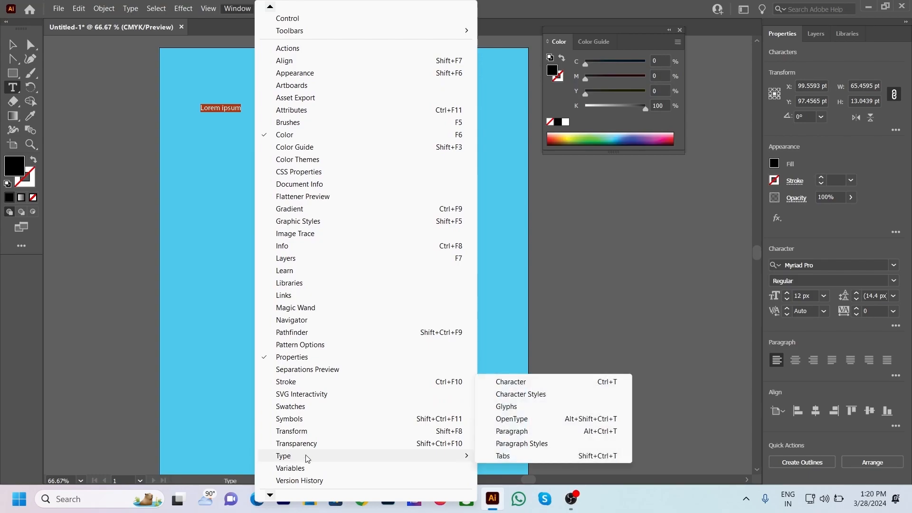
left_click(506, 386)
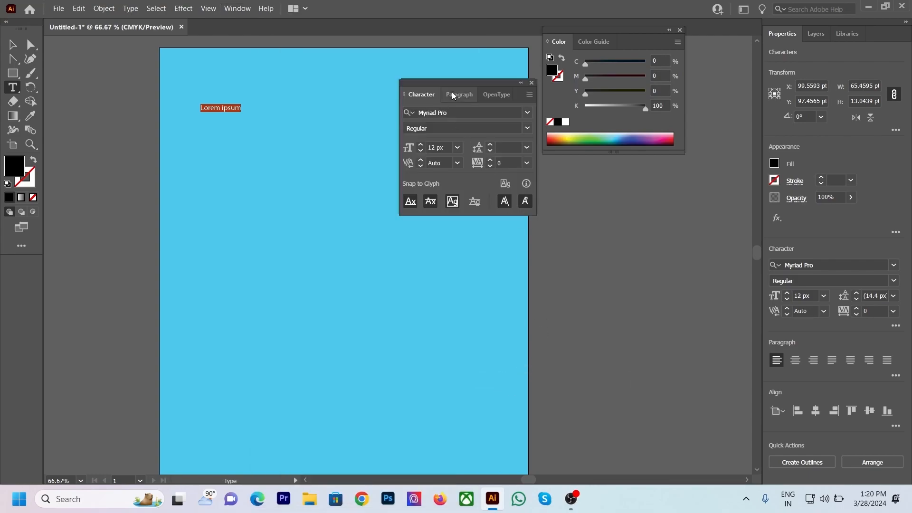
left_click_drag(449, 80, 631, 196)
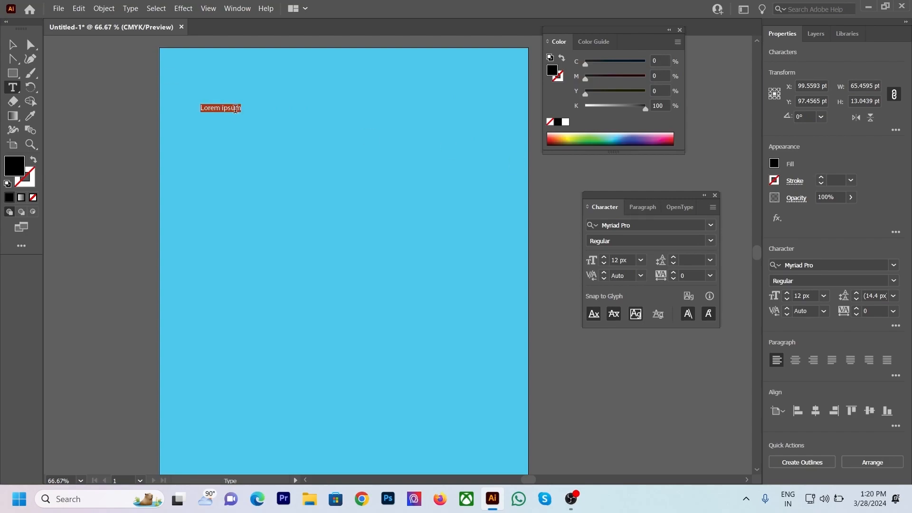
Step: Set the placeholder text's font size to 80 px and move the text lower on the page
left_click(628, 259)
scroll(627, 259, "up", 20)
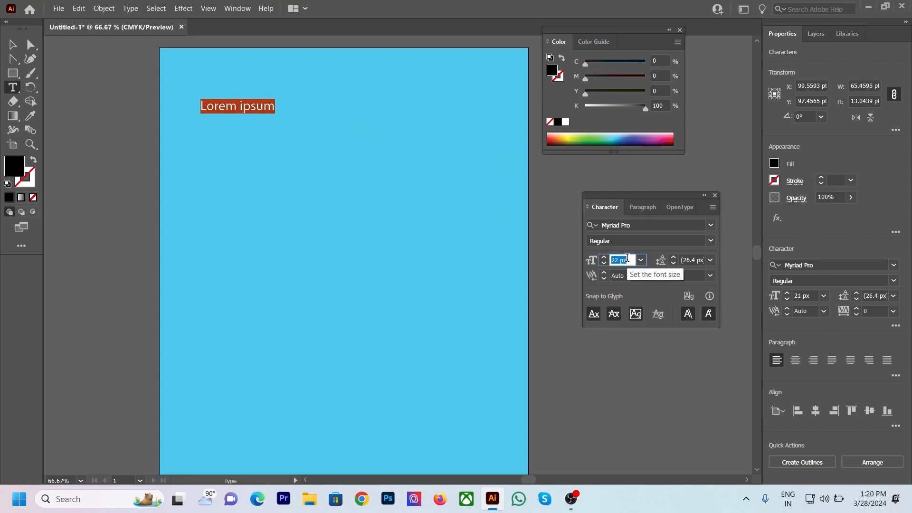
scroll(627, 260, "up", 16)
left_click(13, 45)
left_click_drag(250, 116, 221, 240)
Step: Try stretching the text from its upper-right corner without keeping its proportions, and undo the distortion
left_click_drag(446, 204, 217, 218)
left_click_drag(258, 185, 412, 130)
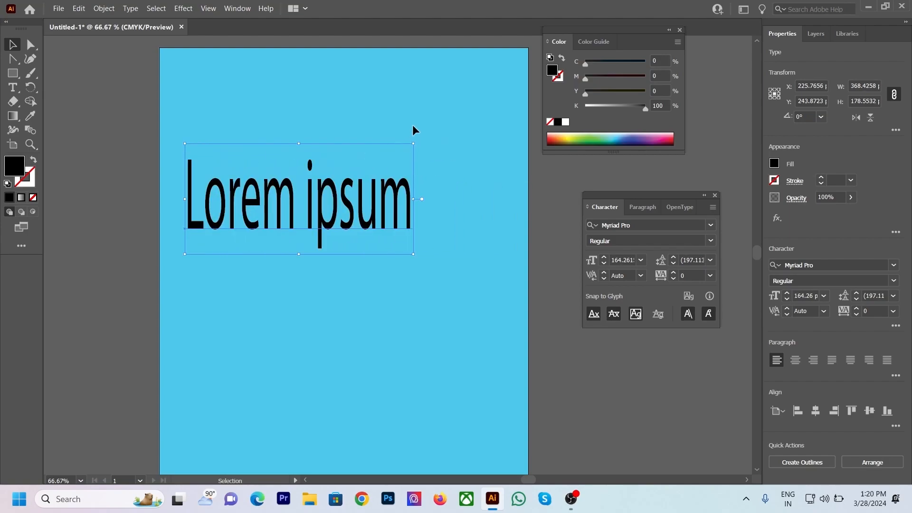
key("ctrl+z")
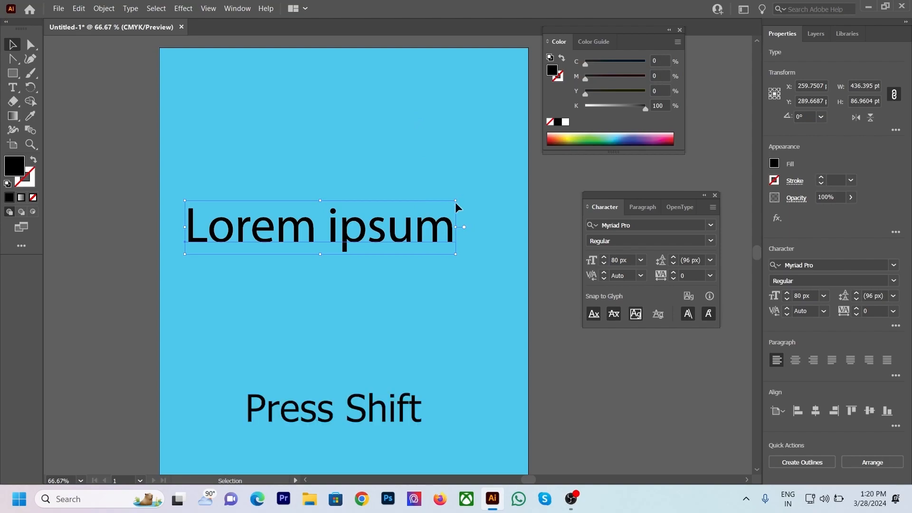
Step: Scale the text proportionally to about 519 by 103 pt and move it slightly up toward the page's left edge
left_click_drag(456, 200, 506, 175)
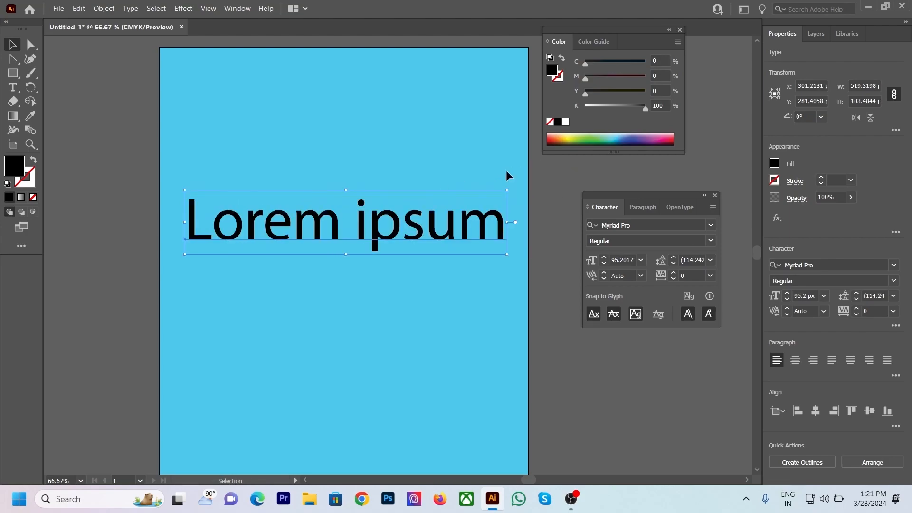
left_click_drag(329, 230, 311, 204)
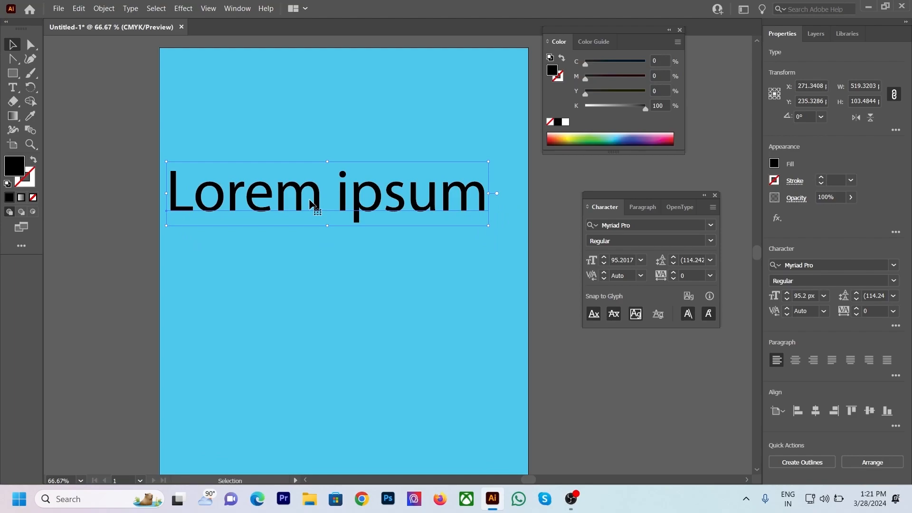
Step: Select all the characters of the placeholder text and change the font to Neuton Cursive
double_click(311, 204)
key("ctrl+a")
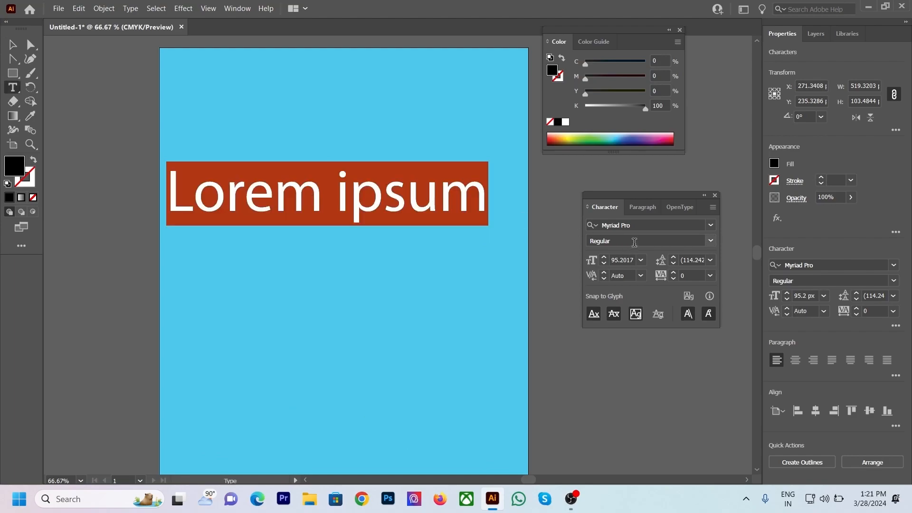
left_click(635, 225)
type("Neuton")
key("Down")
key("Down")
key("Up")
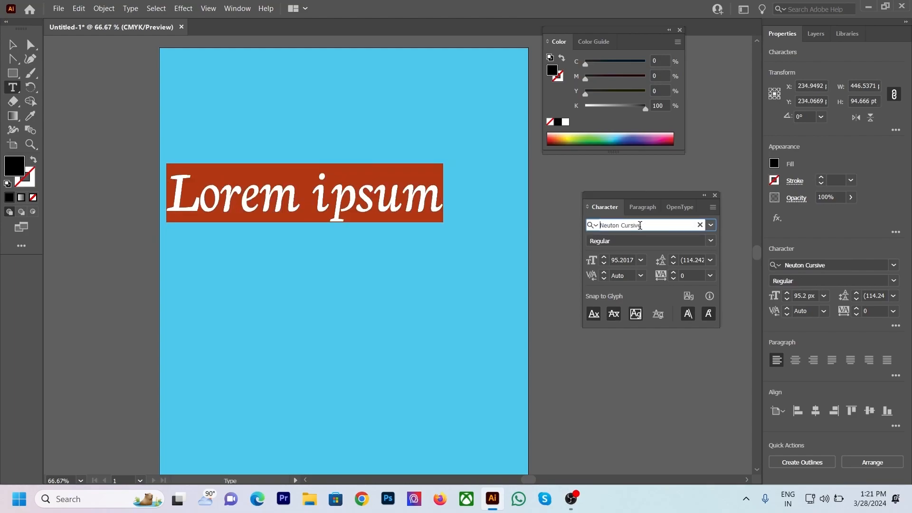
Step: Try the font Nexa Rust Sans Black on the selected text and check its available font styles
key("Down")
key("Down")
key("Down")
key("Down")
key("Down")
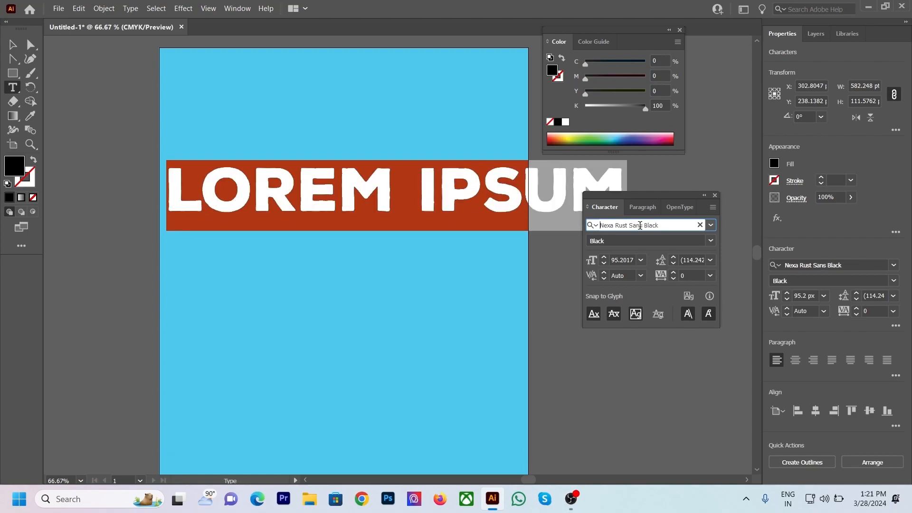
left_click(615, 242)
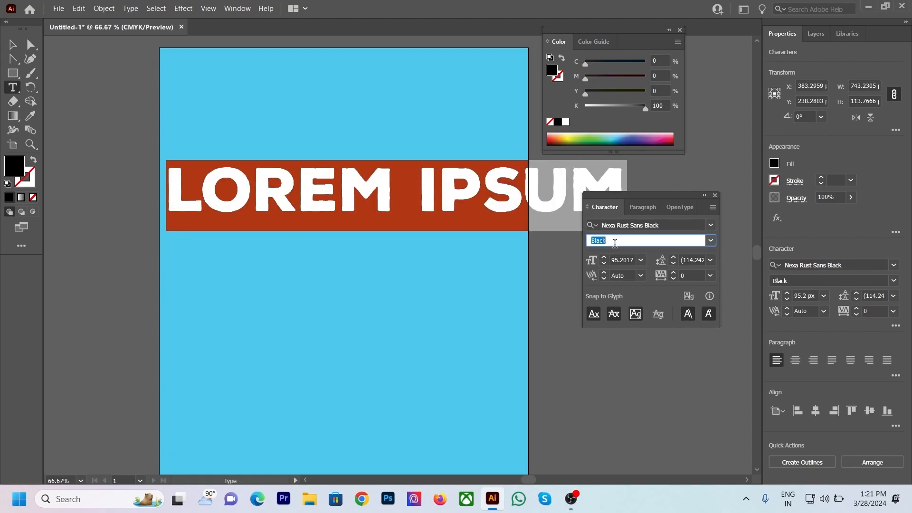
left_click(713, 241)
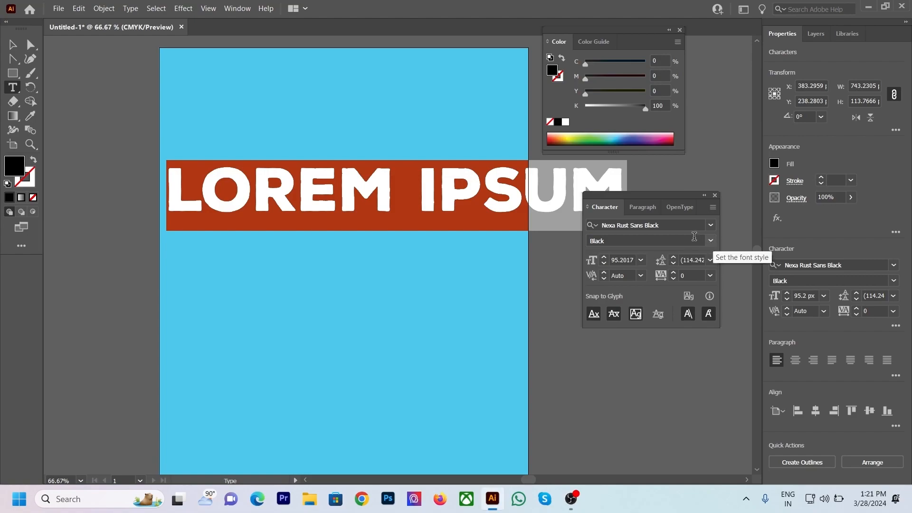
Step: Try the fonts Nexa Light and nevis Bold on the selected text, and check the styles offered for nevis Bold
left_click(679, 227)
key("Up")
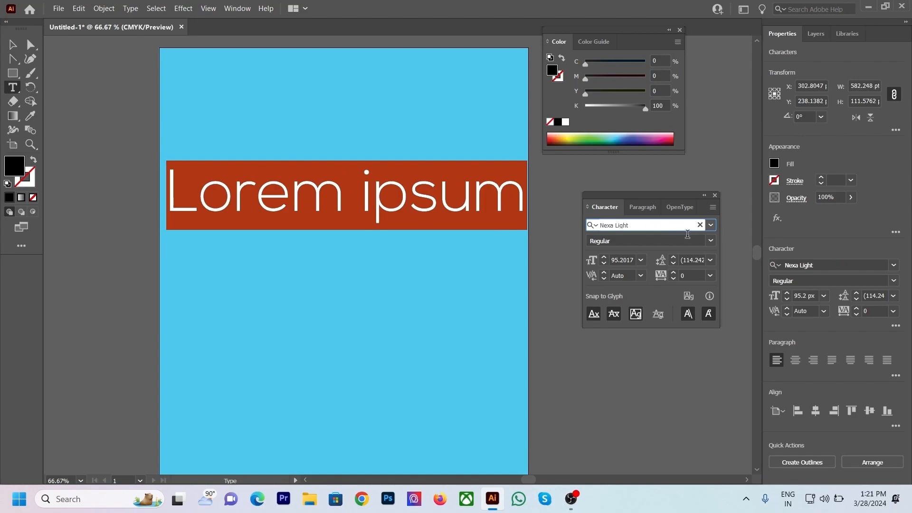
left_click(673, 225)
key("Up")
left_click(709, 241)
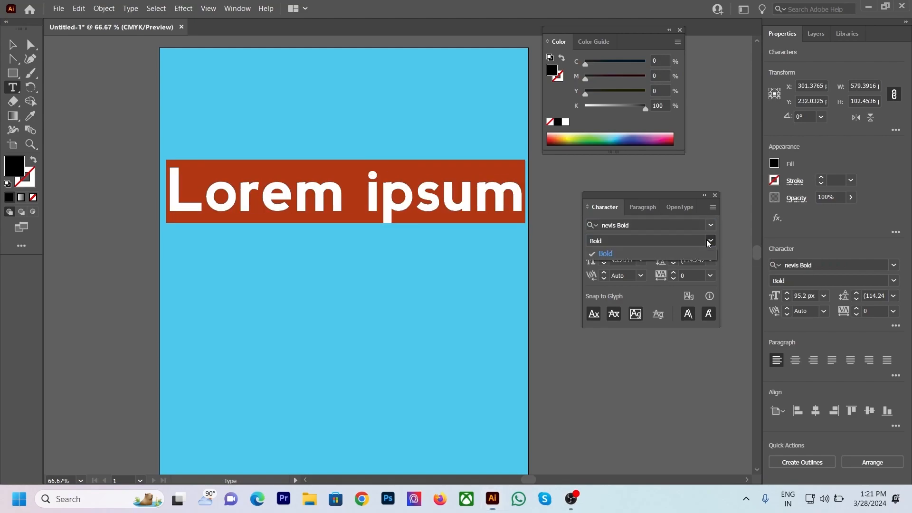
Step: Change the selected text's font to Neuton, try the Regular style, and set the style to Bold
left_click(664, 225)
type("Neuropol X Free")
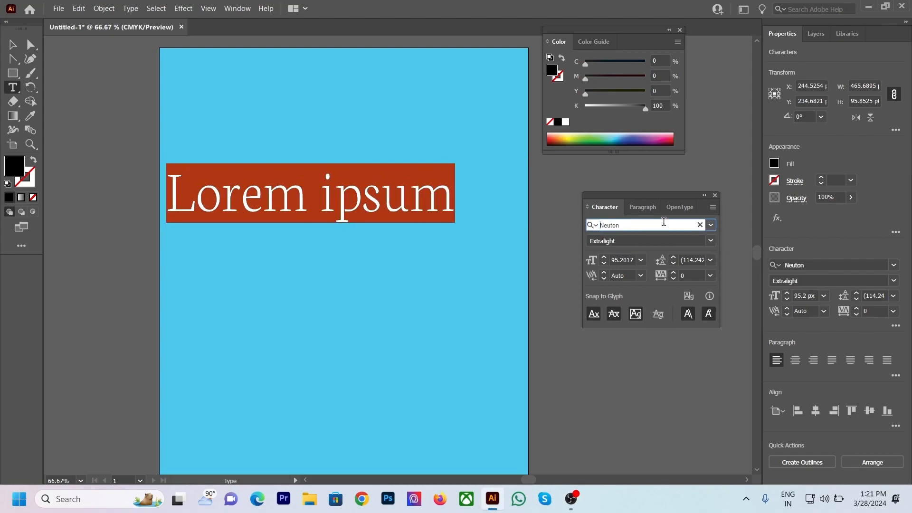
key("Down")
left_click(710, 245)
left_click(658, 275)
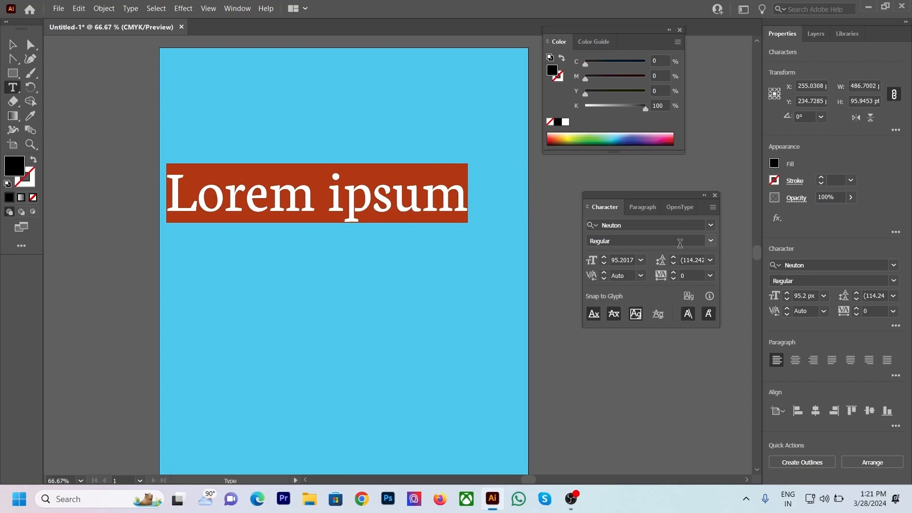
left_click(710, 244)
left_click(668, 292)
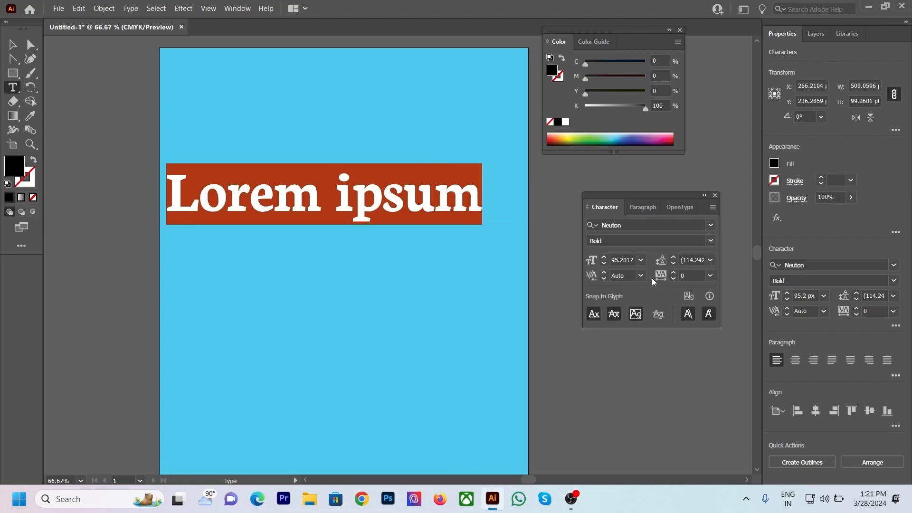
Step: Set the font size of the selected placeholder text to 104 px
left_click(627, 259)
key("Up")
key("Up")
key("Up")
key("Up")
key("Up")
key("Up")
key("Up")
key("Up")
key("Up")
key("Up")
key("Up")
key("Up")
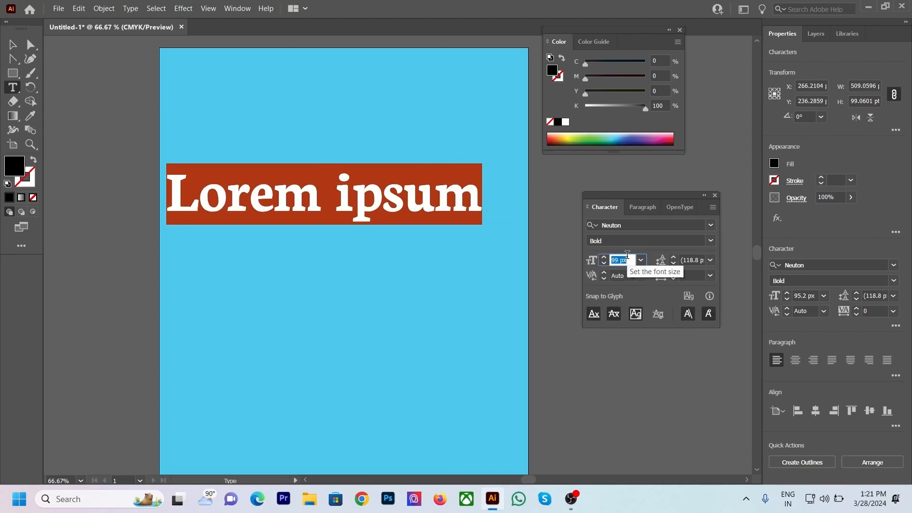
key("Down")
key("Down")
key("Down")
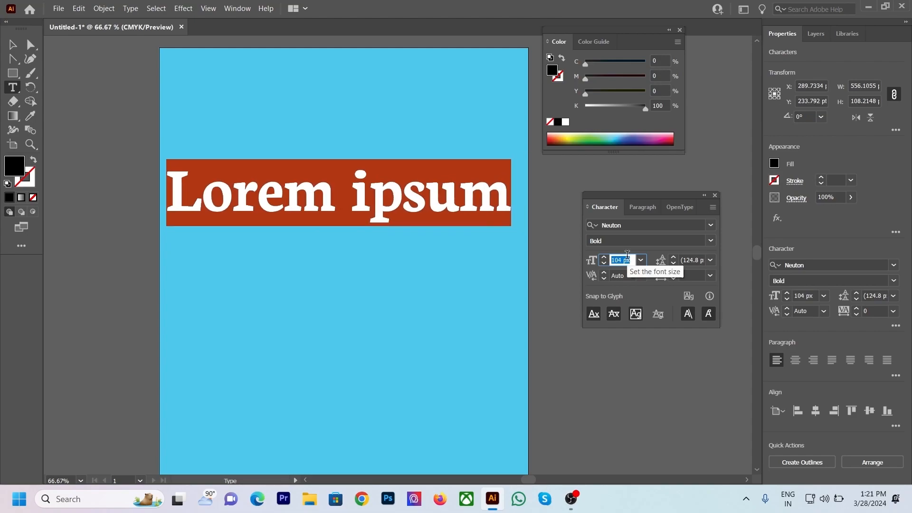
Step: Add a second line containing a surname below the placeholder text
left_click(500, 197)
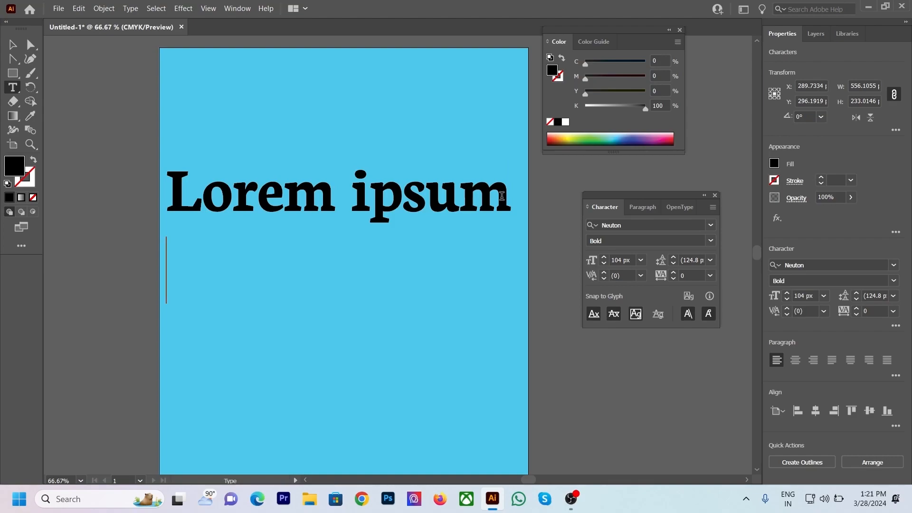
key("Return")
type("jangra")
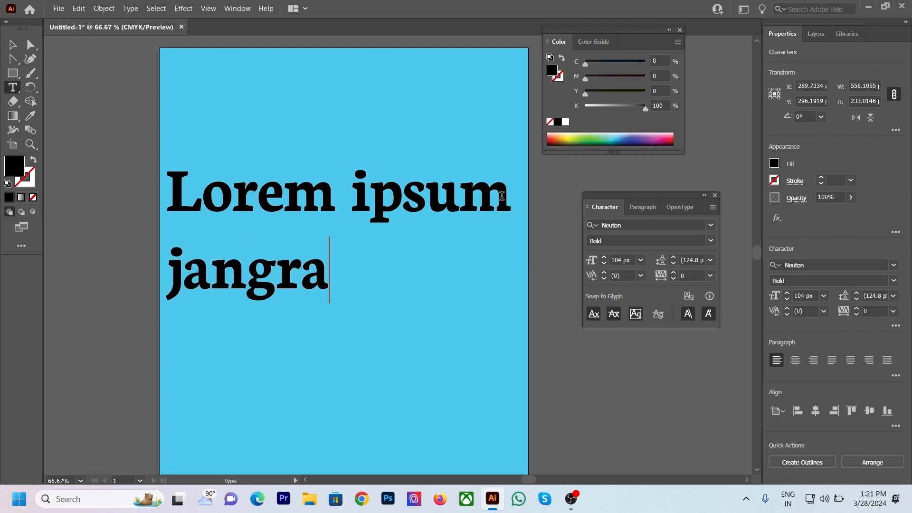
Step: Select the second line and try looser and tighter leading on it, finishing at 121 px
double_click(246, 275)
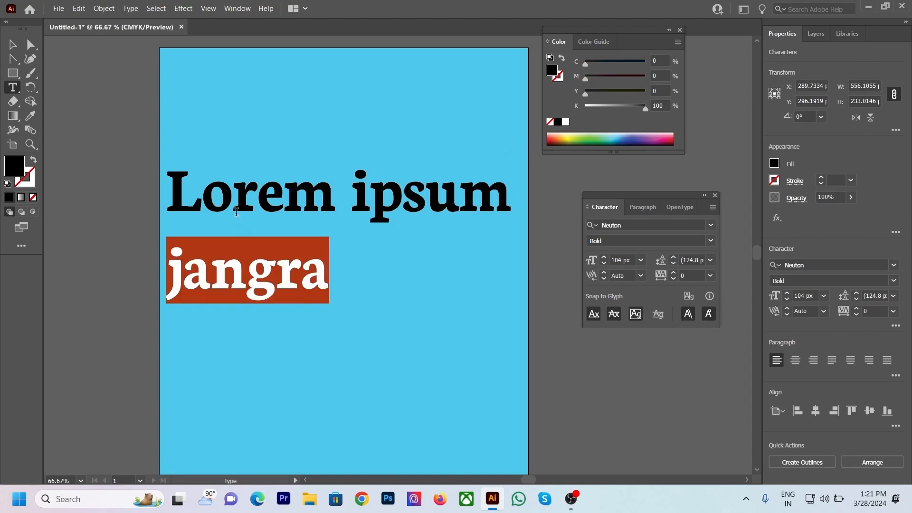
left_click(218, 211)
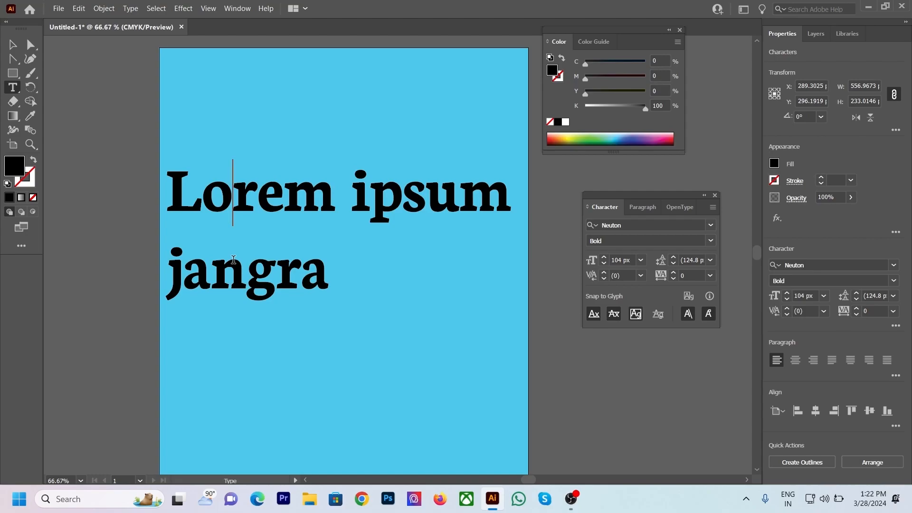
left_click_drag(170, 277, 349, 277)
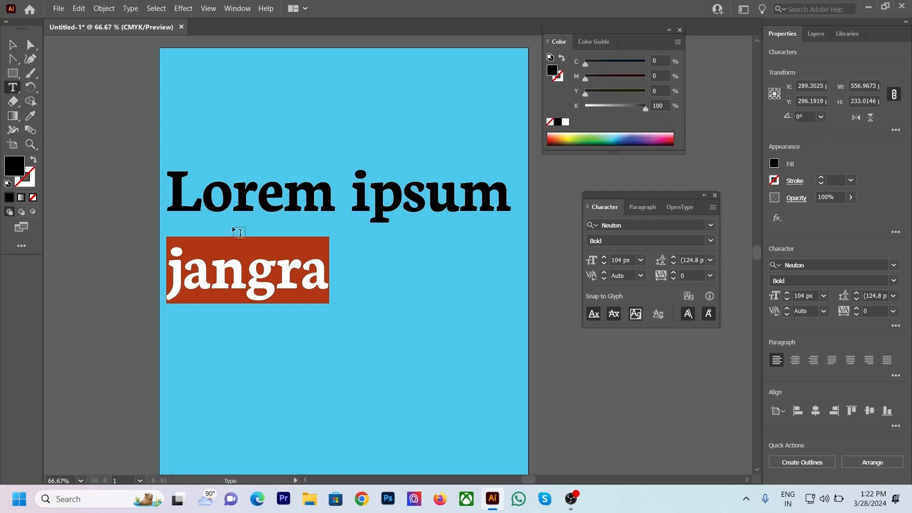
left_click(686, 260)
type("140")
key("Return")
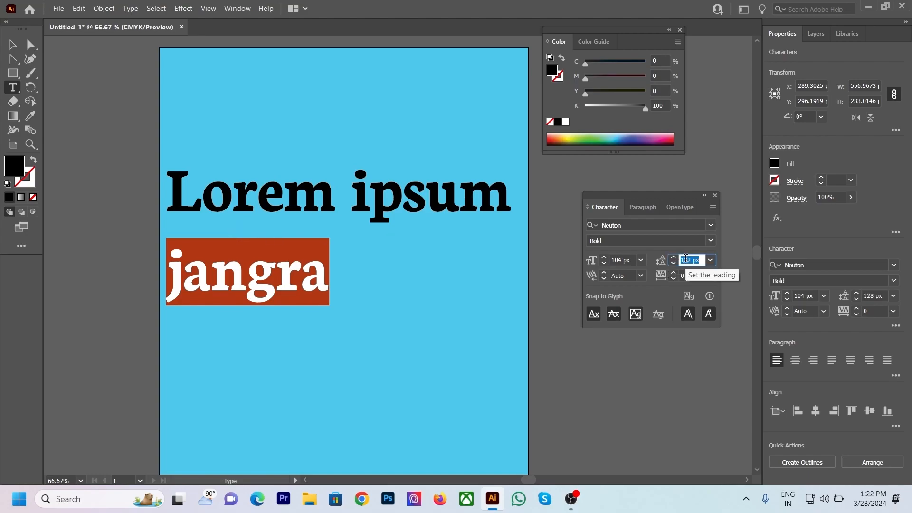
key("Up")
key("Up")
key("Up")
key("Up")
key("Up")
key("Up")
key("Up")
key("Up")
key("Up")
key("Down")
key("Down")
key("Down")
key("Down")
key("Down")
key("Down")
key("Down")
key("Down")
key("Down")
key("Down")
key("Down")
key("Down")
key("Down")
key("Down")
key("Down")
key("Down")
key("Down")
key("Down")
key("Down")
key("Down")
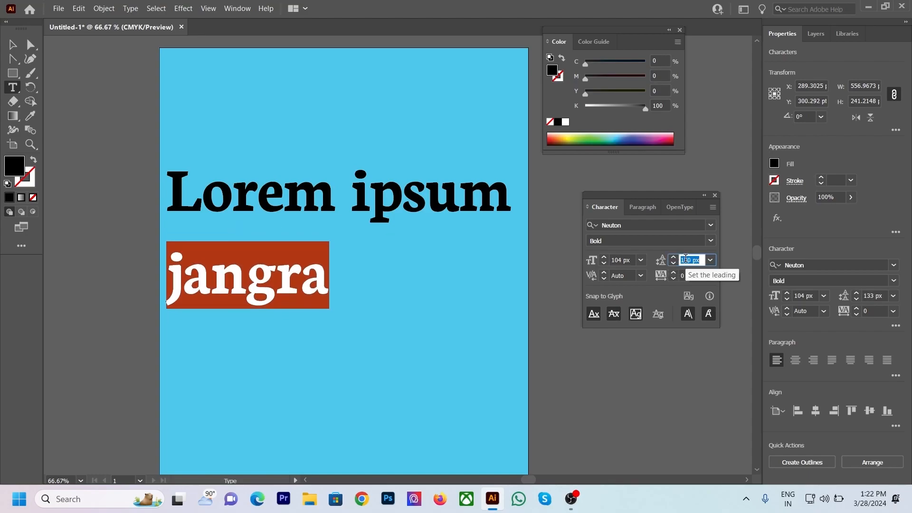
left_click(246, 243)
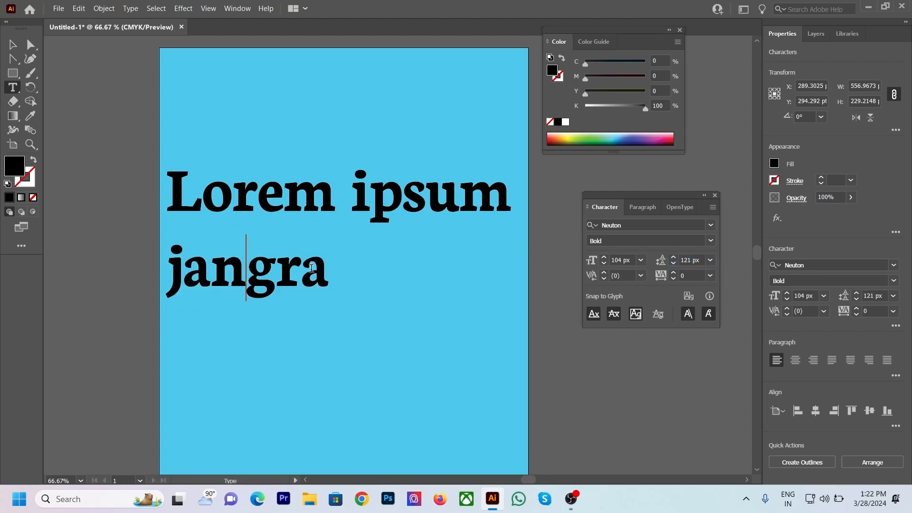
Step: Select all the text and tighten the line spacing, bringing the second line's leading to 87 px
key("ctrl+a")
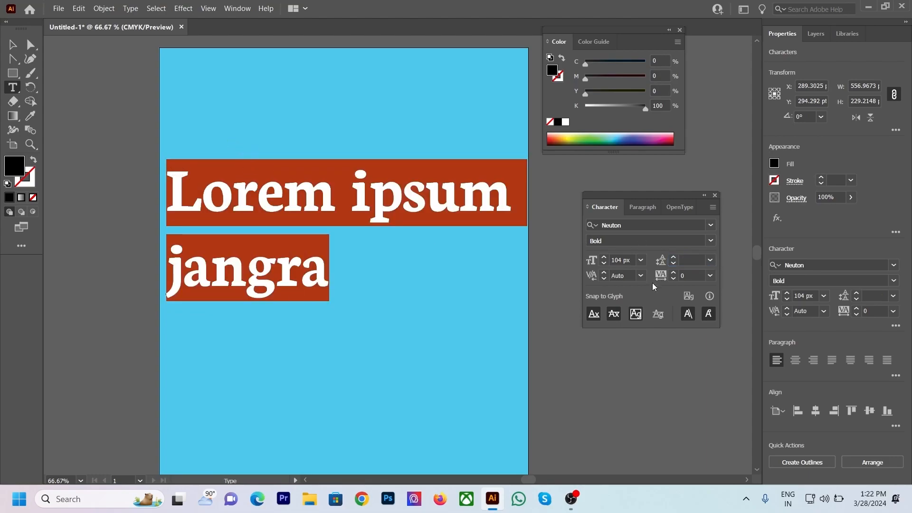
left_click(700, 260)
scroll(699, 261, "down", 20)
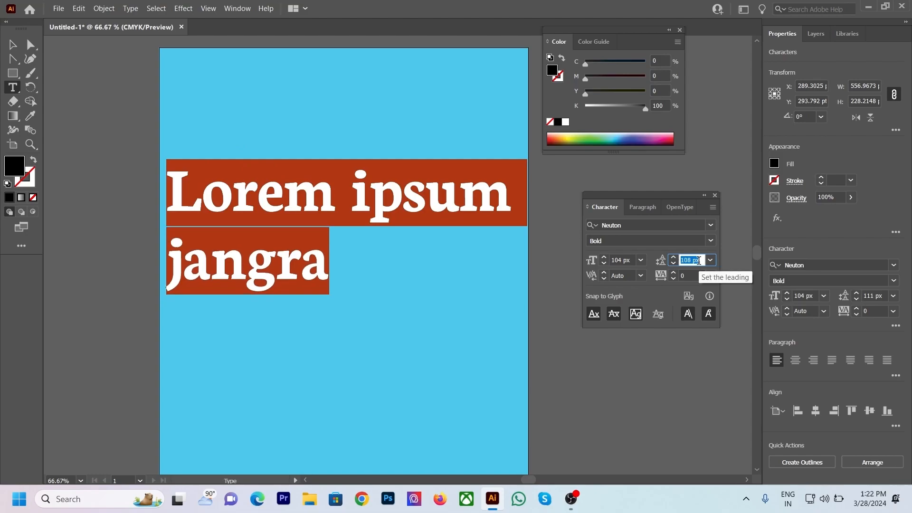
scroll(699, 260, "down", 15)
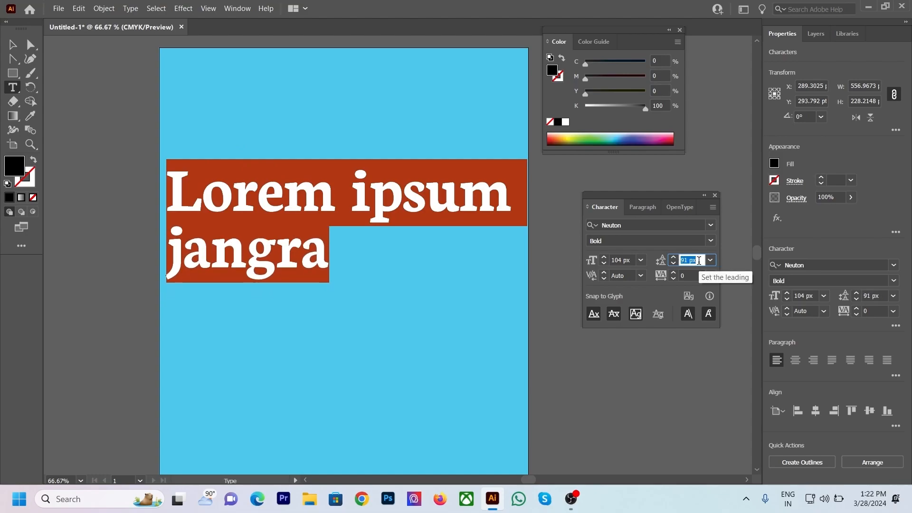
left_click(265, 255)
left_click(263, 192)
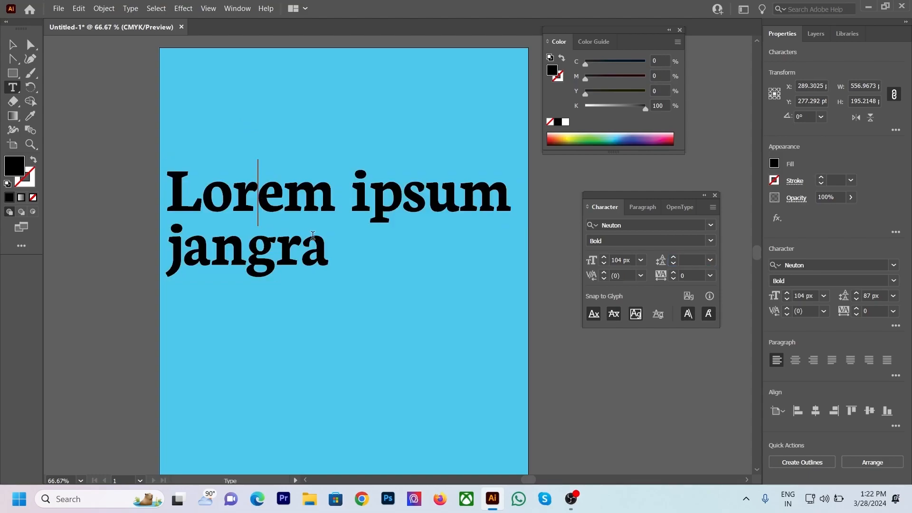
key("ctrl+a")
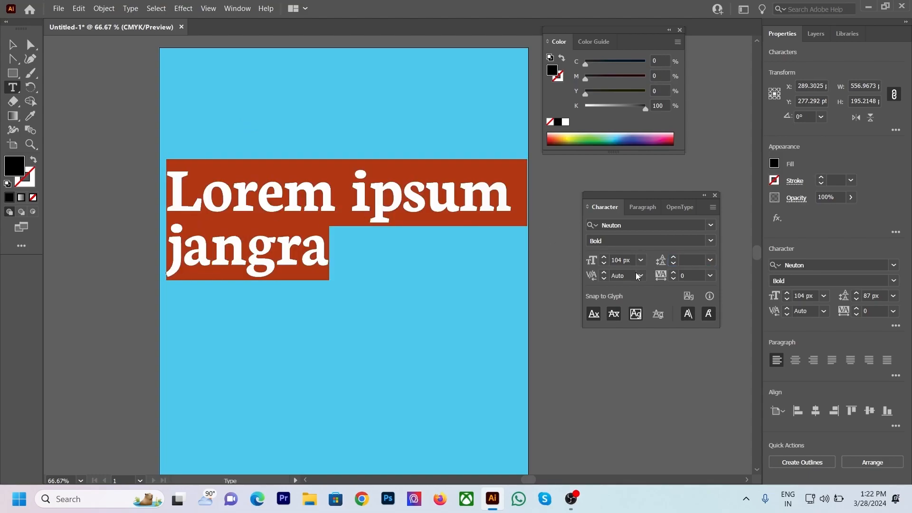
left_click(626, 275)
left_click(285, 207)
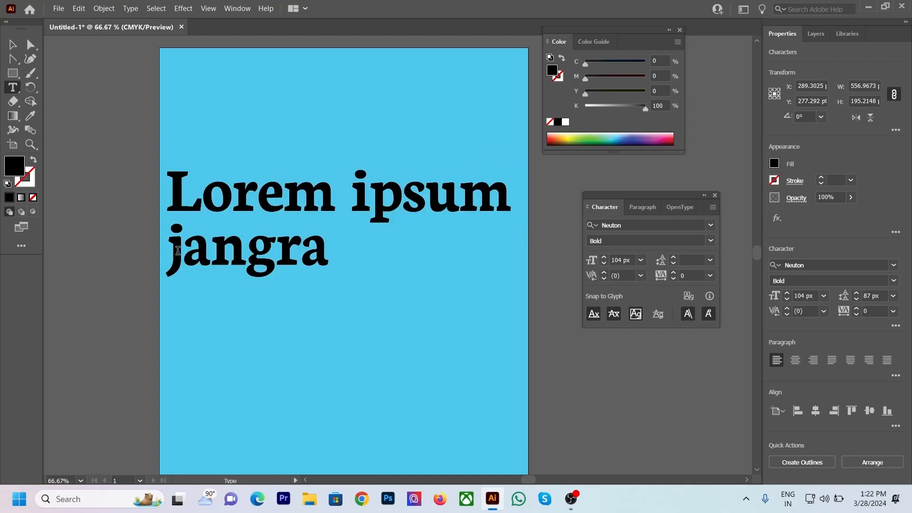
left_click_drag(170, 249, 173, 247)
left_click(246, 233)
Step: Widen the kerning between the letters p and s in "ipsum"
scroll(251, 242, "down", 2)
scroll(335, 202, "up", 3)
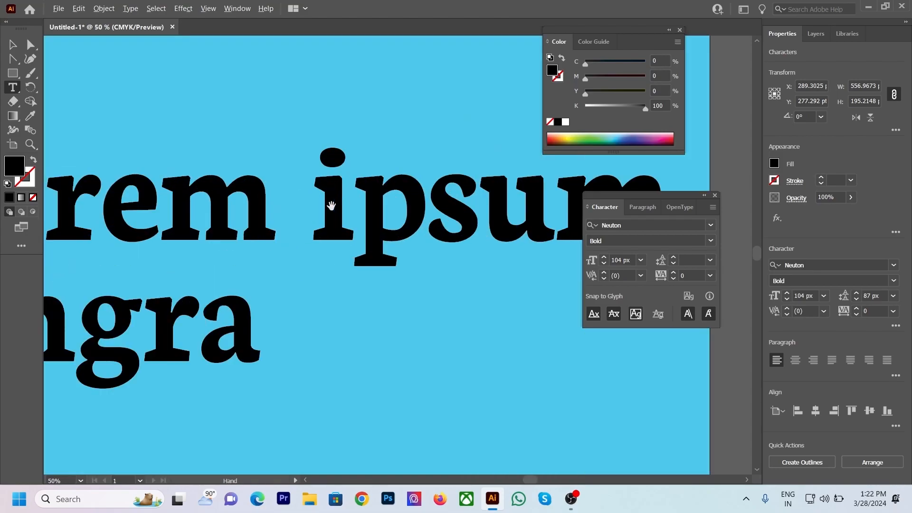
left_click(426, 200)
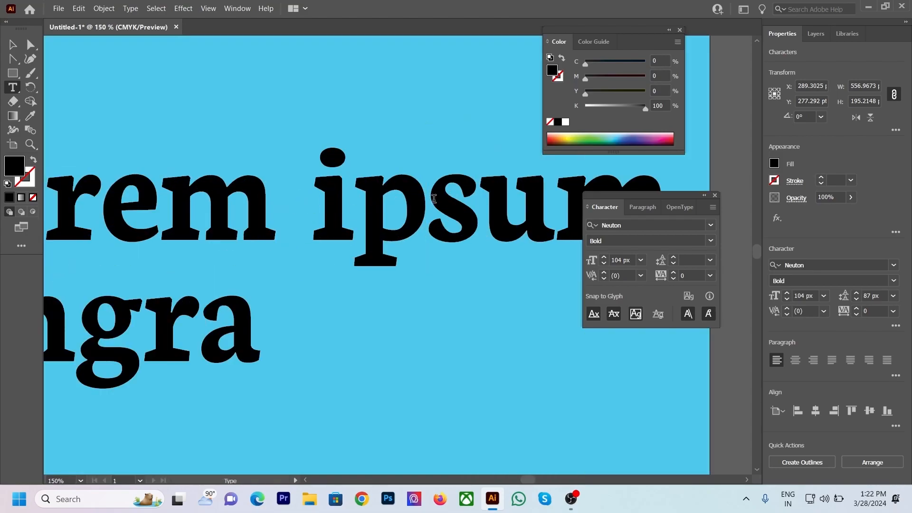
left_click(626, 272)
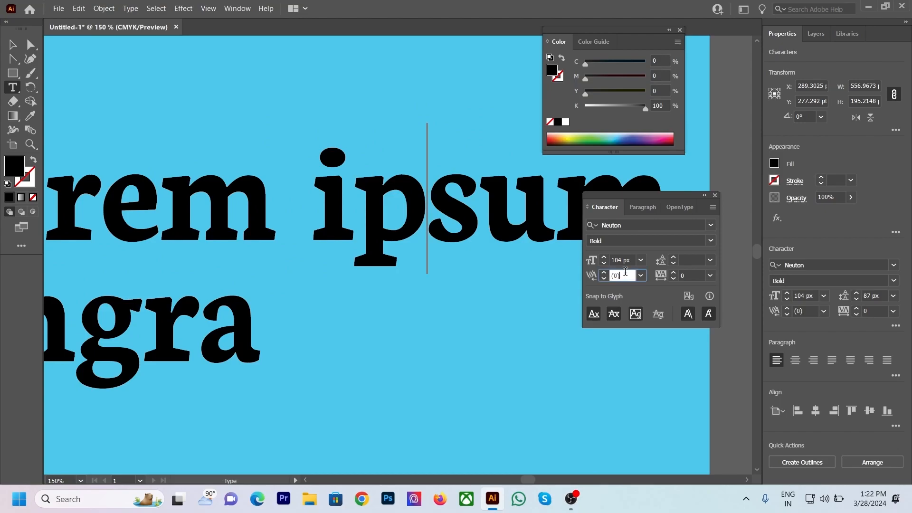
scroll(625, 272, "up", 20)
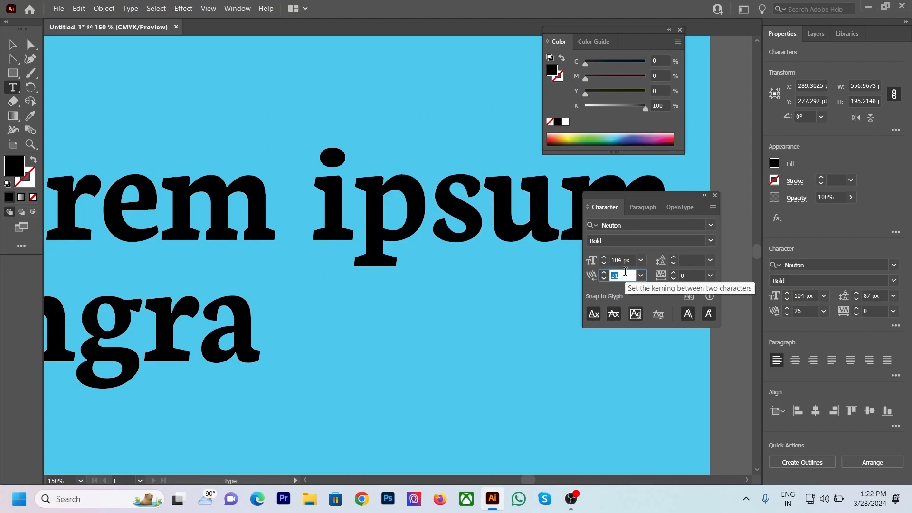
key("Return")
Step: Set the kerning between the letters s and u in "ipsum" to 14
left_click(479, 204)
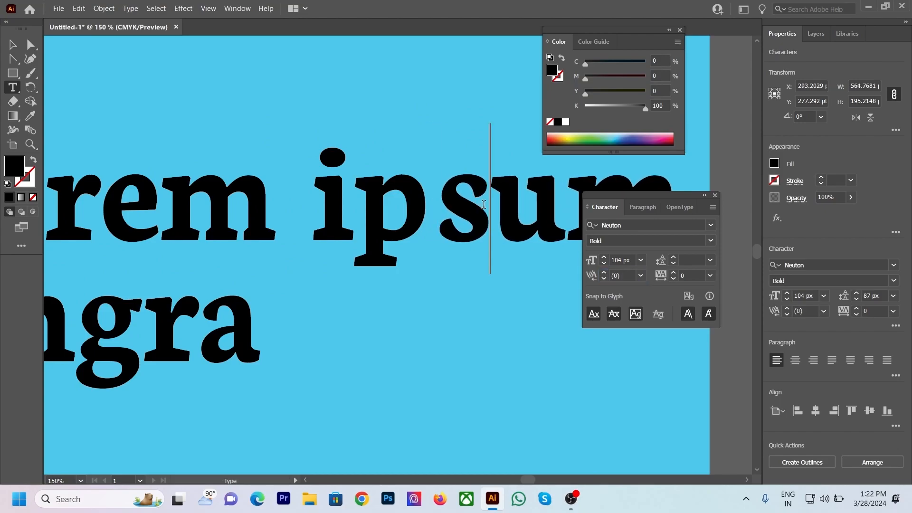
left_click(627, 276)
scroll(629, 276, "up", 7)
scroll(629, 277, "up", 7)
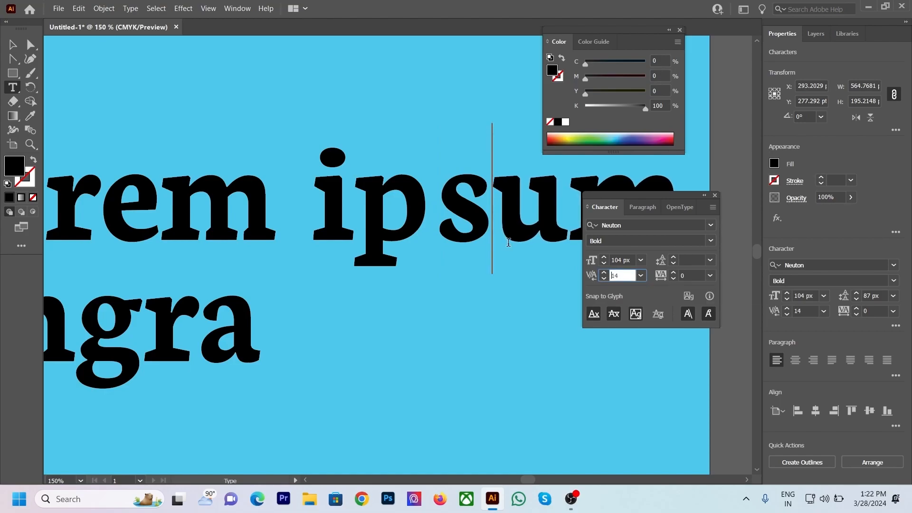
scroll(353, 203, "down", 1)
scroll(353, 203, "down", 2)
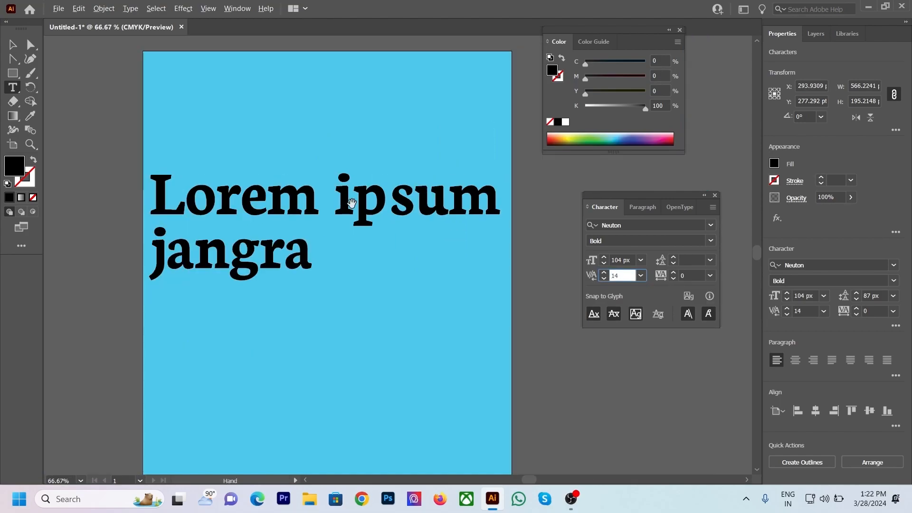
Step: Select the word on the second line, try a tracking of 79, and set its tracking to 200
double_click(288, 246)
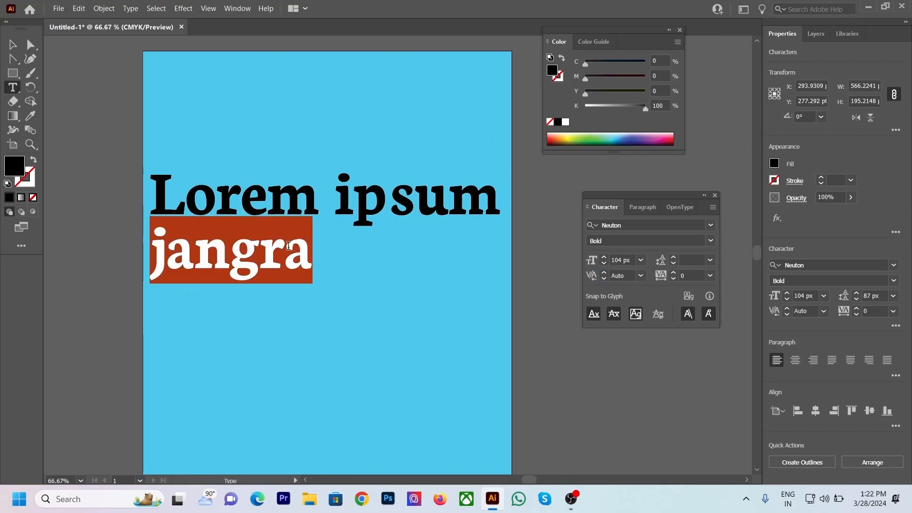
left_click(689, 275)
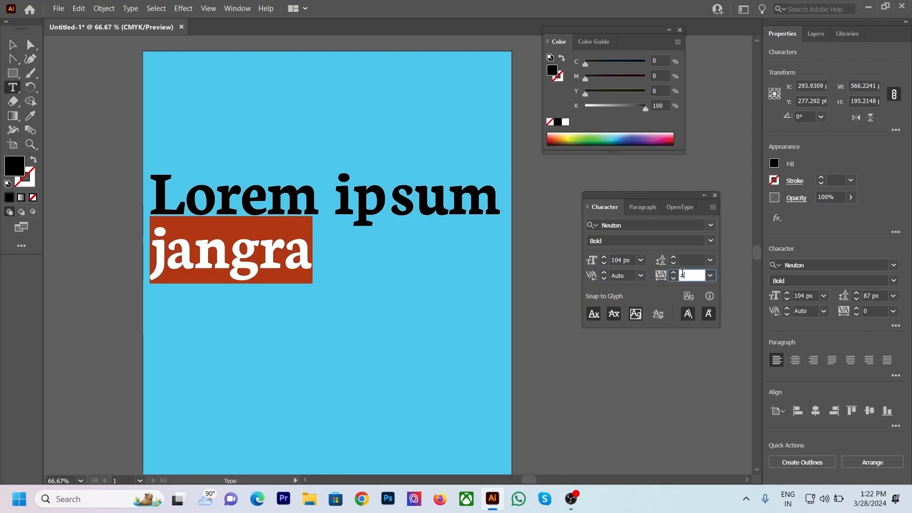
scroll(682, 274, "up", 5)
scroll(681, 274, "up", 20)
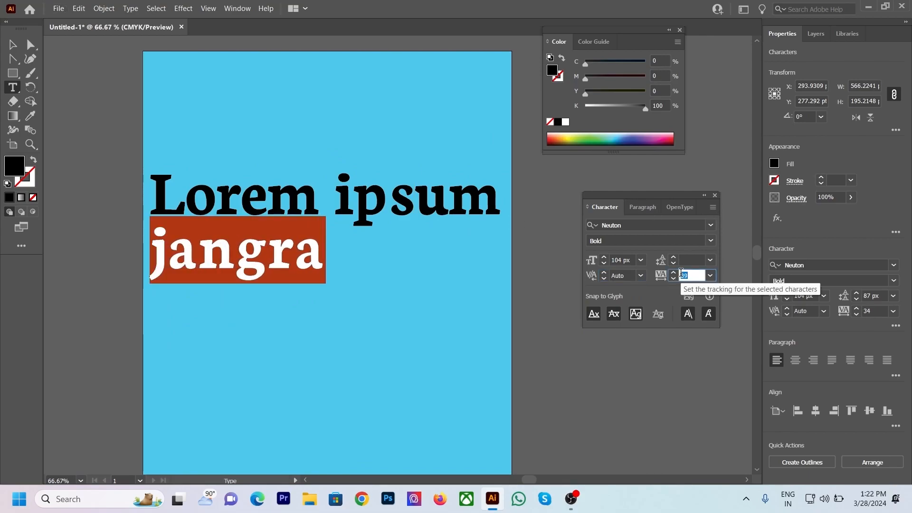
scroll(682, 274, "up", 20)
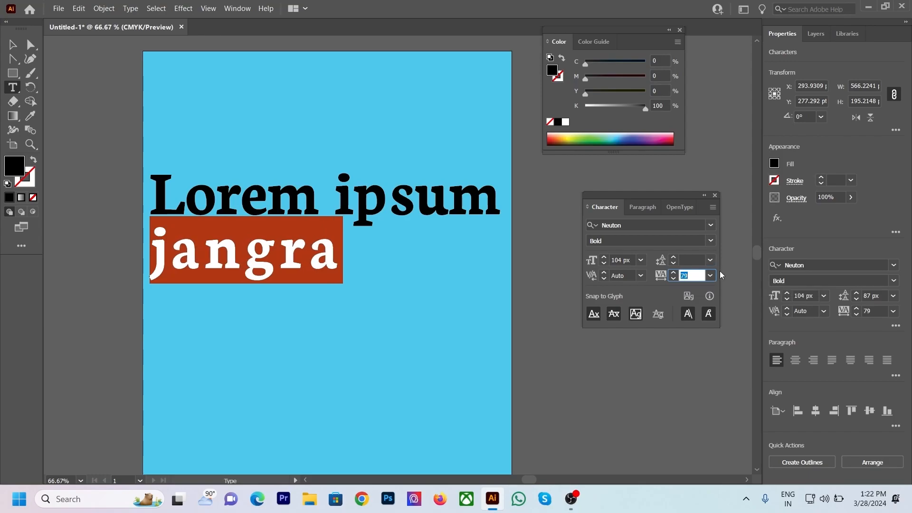
left_click(714, 275)
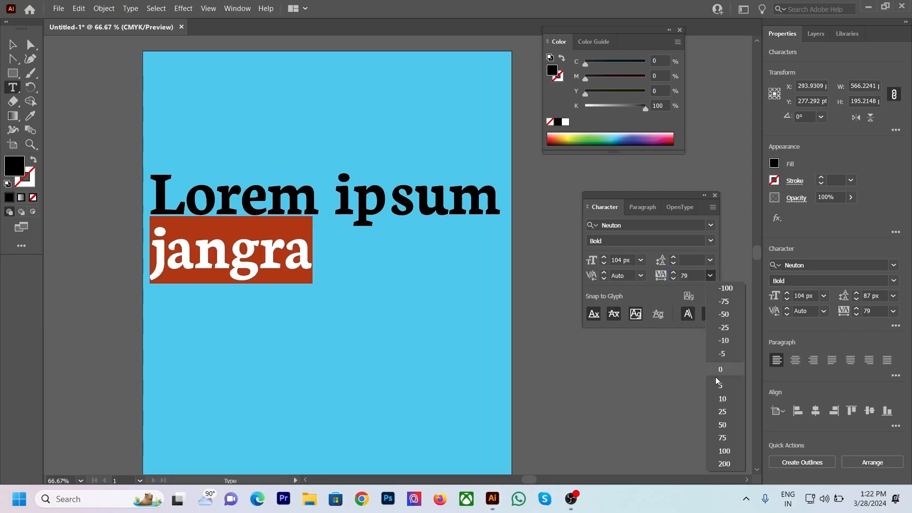
left_click(710, 457)
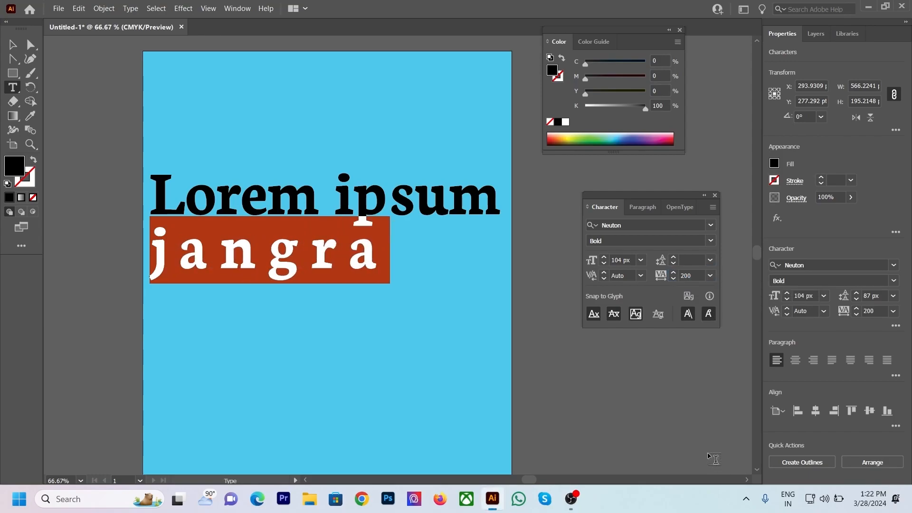
left_click(300, 269)
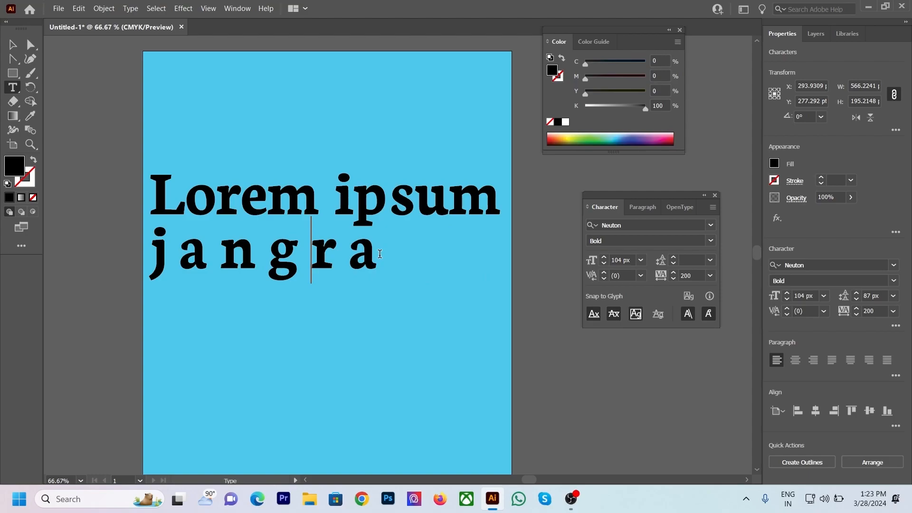
Step: Move the Character panel directly below the Color panel and show its additional character options
key("ctrl+a")
left_click(300, 186)
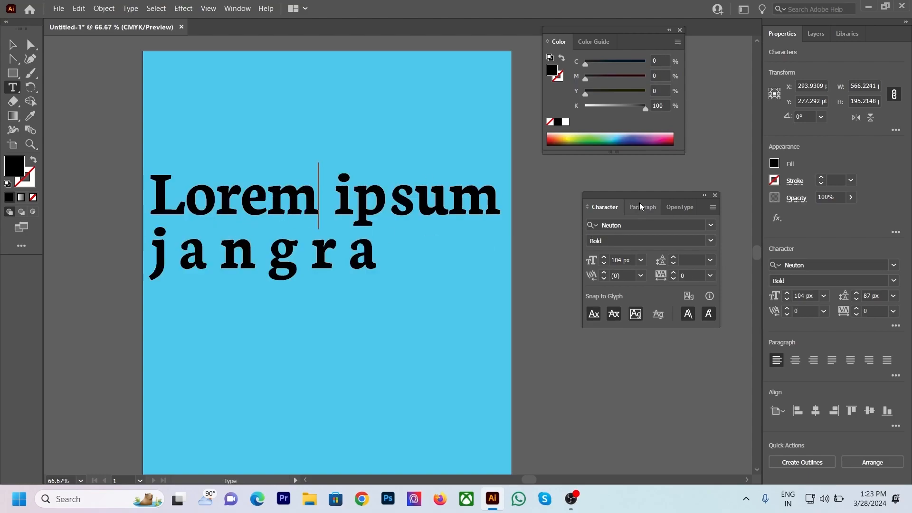
left_click_drag(706, 196, 666, 169)
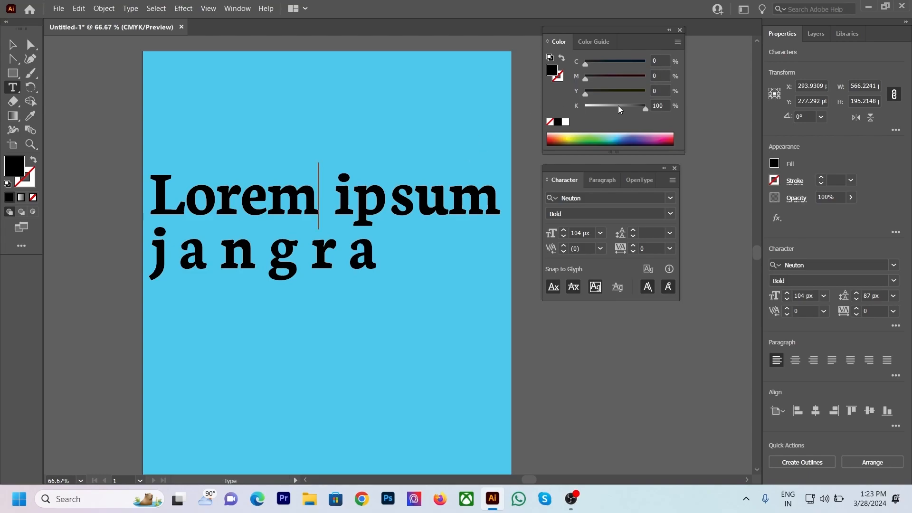
left_click(672, 180)
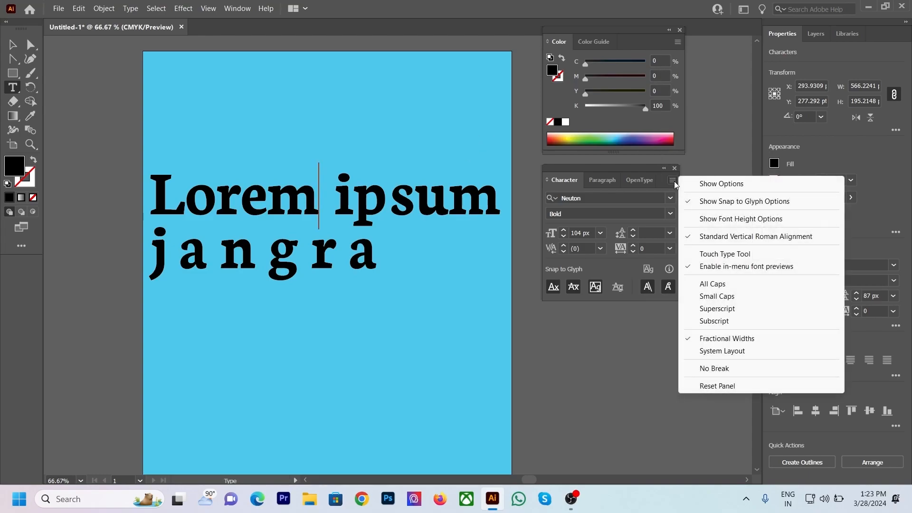
left_click(722, 184)
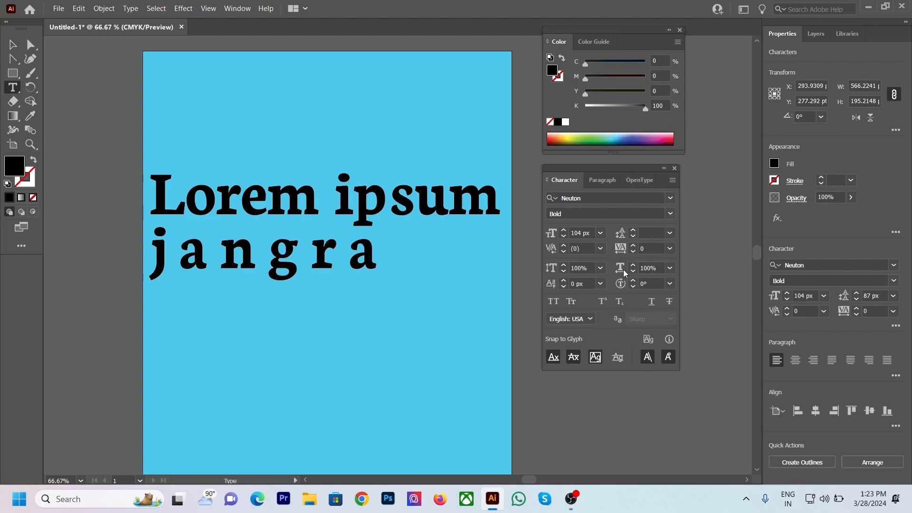
Step: Move the whole text object about 24 pt left and 18 pt up on the blue page
left_click(582, 268)
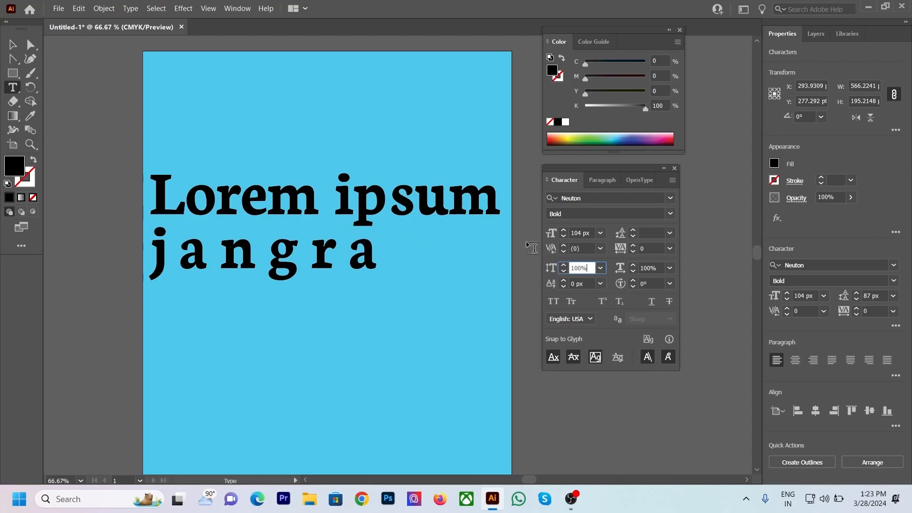
left_click(12, 44)
left_click_drag(217, 192, 203, 181)
Step: Try stretching the text taller with the vertical scale, and return the vertical scale to 100%
left_click(580, 268)
key("Up")
key("Up")
key("Up")
key("Up")
key("Up")
key("Up")
key("Up")
key("Up")
key("Up")
key("Up")
key("Up")
key("Up")
key("Up")
key("Up")
key("Up")
key("Up")
key("Up")
key("Up")
key("Up")
key("Up")
key("Down")
key("Down")
key("Down")
key("Down")
key("Down")
key("Down")
key("Down")
key("Down")
key("Down")
key("Down")
key("Down")
key("Down")
key("Down")
key("Down")
key("Down")
key("Down")
key("Down")
key("Down")
key("Down")
key("Down")
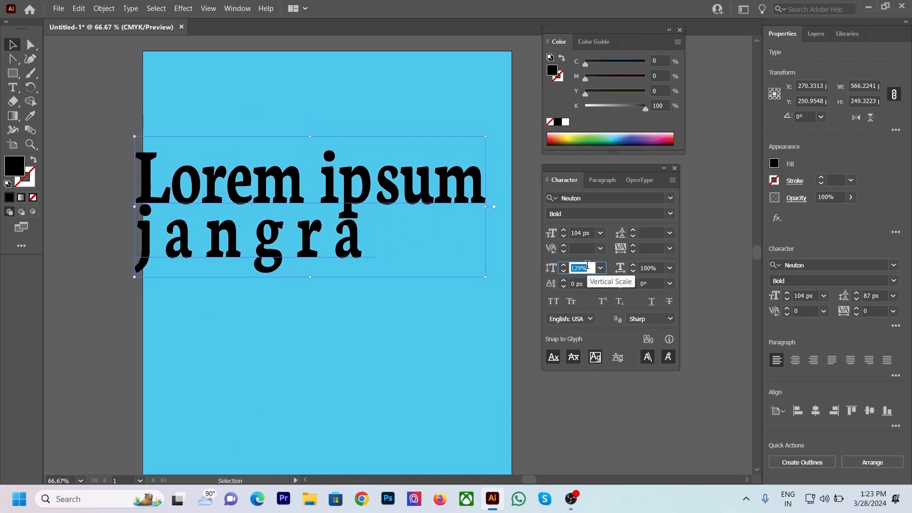
key("Down")
key("Down")
key("Down")
key("Down")
key("Down")
key("Down")
key("Down")
key("Down")
key("Down")
key("Down")
key("Down")
key("Down")
key("Down")
key("Down")
key("Down")
key("Down")
key("Down")
key("Down")
key("Down")
key("Down")
key("Down")
key("Down")
key("Down")
key("Down")
key("Down")
key("Down")
key("Down")
key("Down")
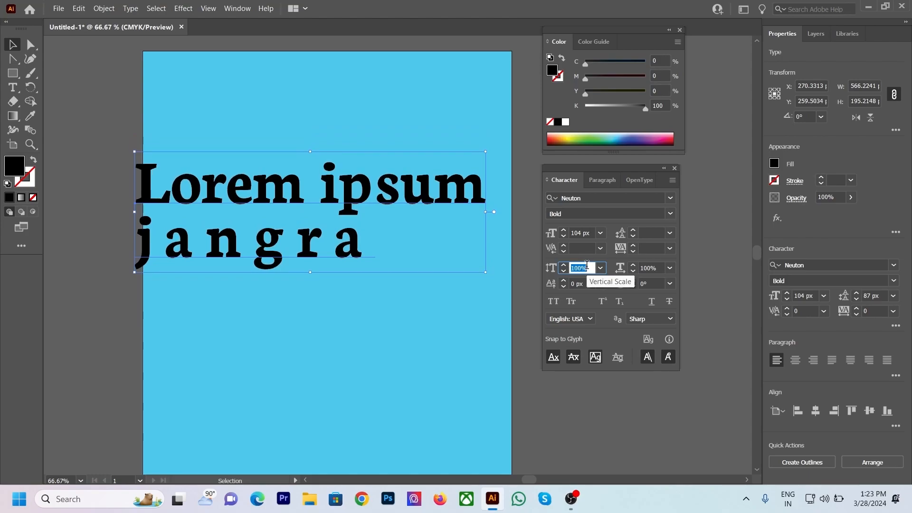
Step: Try stretching the text wider with the horizontal scale, and return the horizontal scale to 100%
left_click(650, 269)
key("Up")
key("Up")
key("Up")
key("Up")
key("Up")
key("Up")
key("Up")
key("Up")
key("Up")
key("Up")
key("Up")
key("Up")
key("Up")
key("Up")
key("Up")
key("Up")
key("Up")
key("Up")
key("Up")
key("Up")
key("Up")
key("Up")
key("Up")
key("Up")
key("Up")
key("Up")
key("Up")
key("Up")
key("Up")
key("Up")
key("Up")
key("Up")
key("Up")
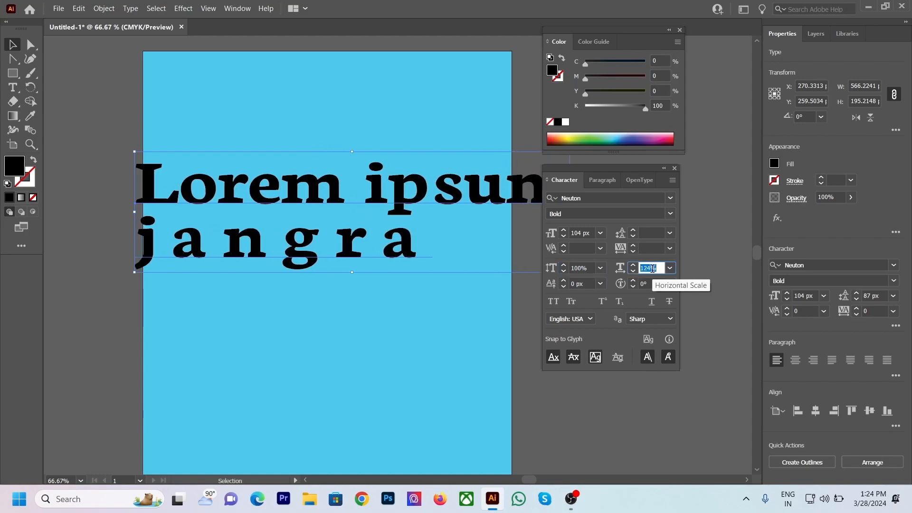
key("Down")
key("Down")
key("Down")
key("Down")
key("Down")
key("Down")
key("Down")
key("Down")
key("Down")
key("Down")
key("Down")
key("Down")
key("Down")
key("Down")
key("Down")
key("Down")
key("Down")
key("Down")
key("Down")
key("Down")
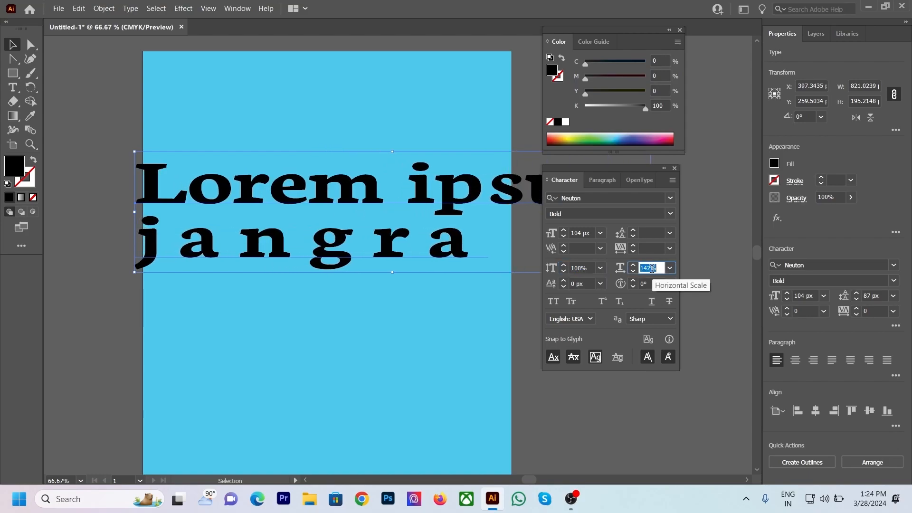
key("Down")
key("Down")
key("Down")
key("Down")
key("Down")
key("Down")
key("Down")
key("Down")
key("Down")
key("Down")
key("Down")
key("Down")
key("Down")
key("Down")
key("Down")
key("Down")
key("Down")
key("Down")
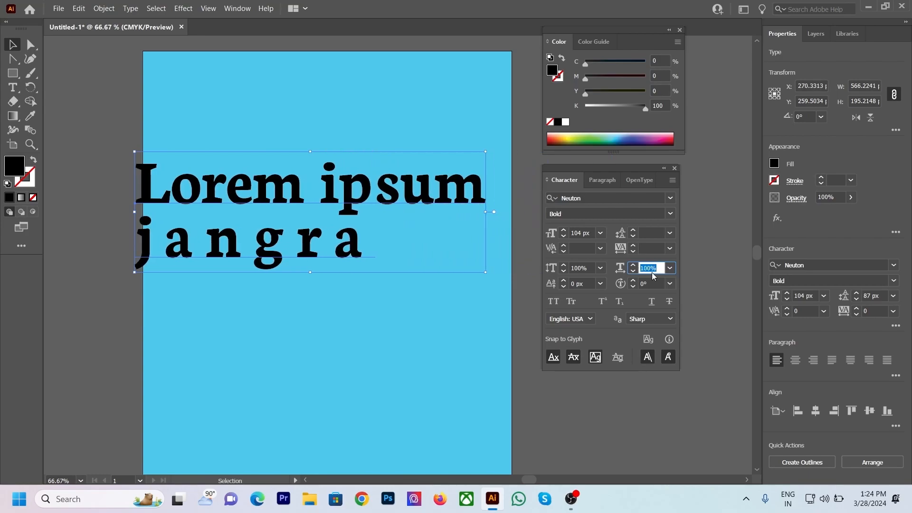
Step: Select only the letter i in "ipsum", try a baseline shift of 27 px, and set it to -46 px
left_click(587, 283)
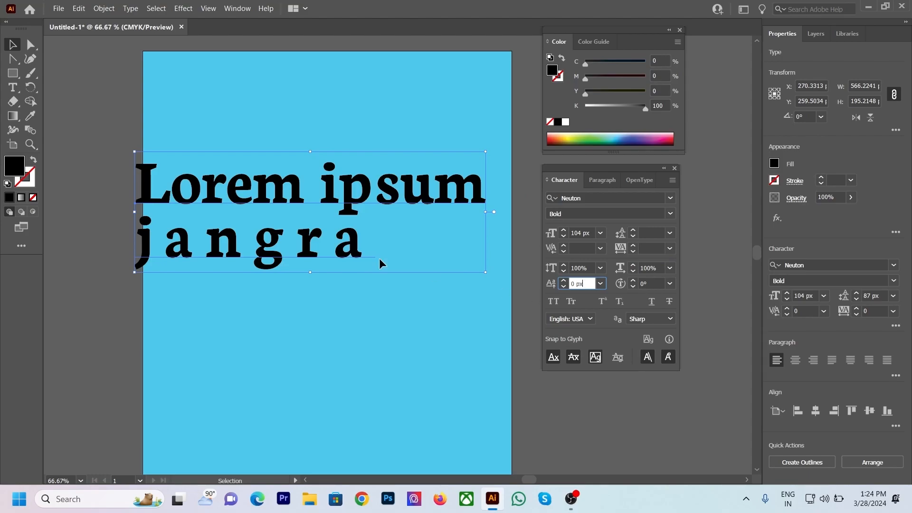
left_click(314, 248)
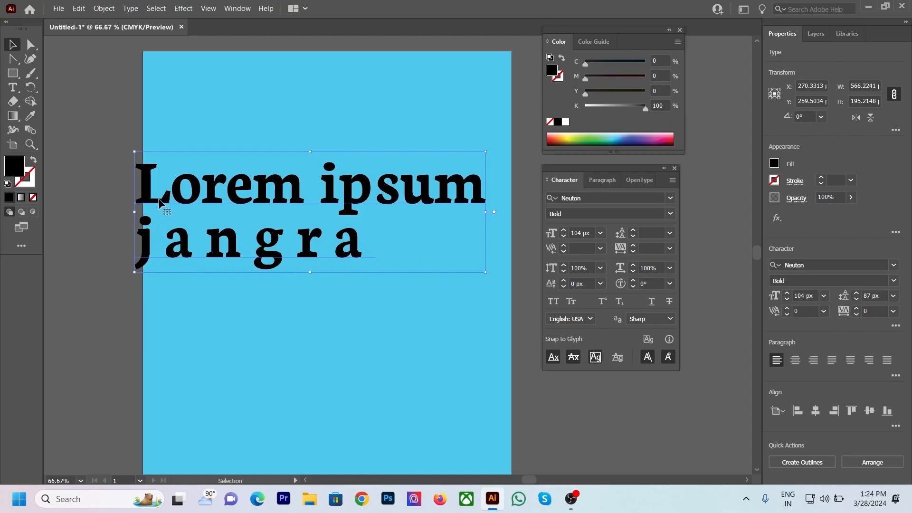
double_click(391, 185)
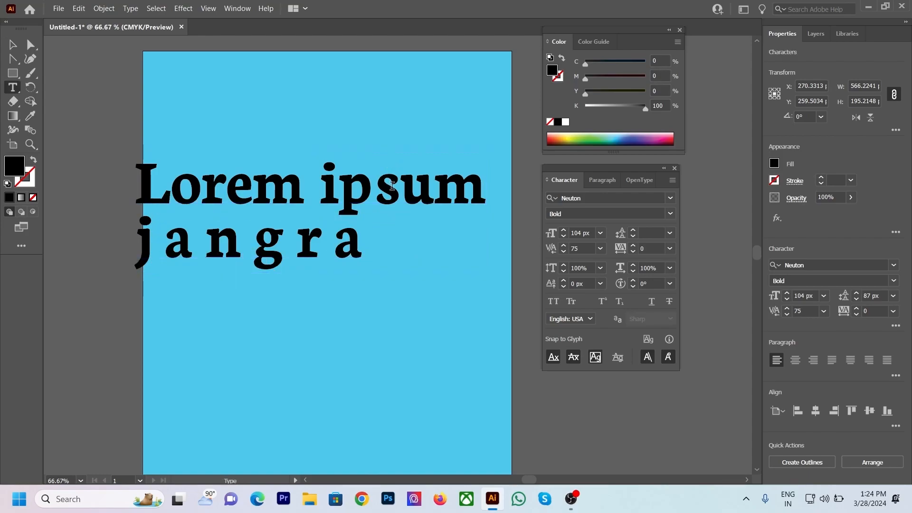
double_click(397, 189)
left_click(399, 186)
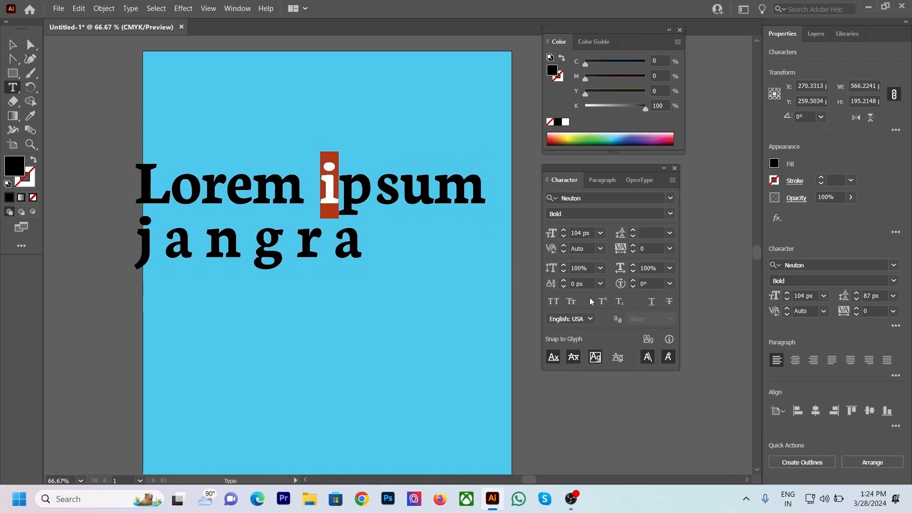
left_click(584, 284)
scroll(584, 283, "up", 18)
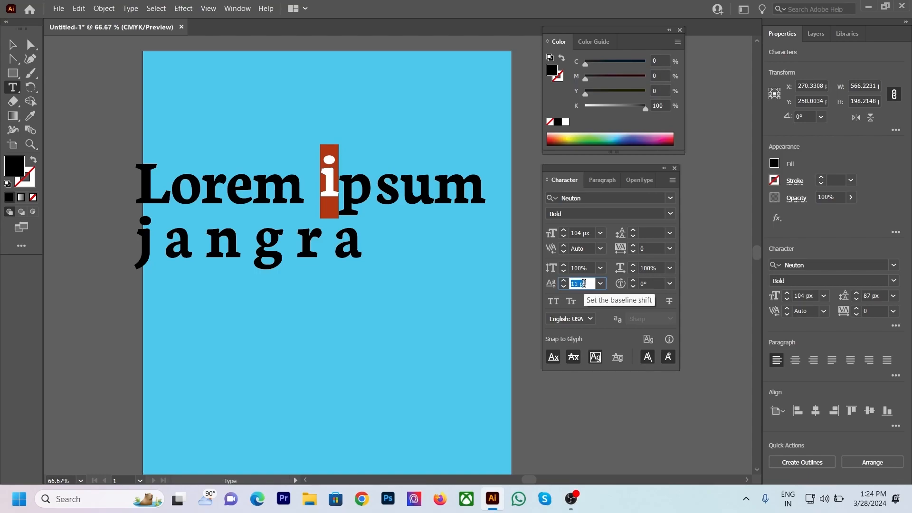
scroll(584, 284, "up", 9)
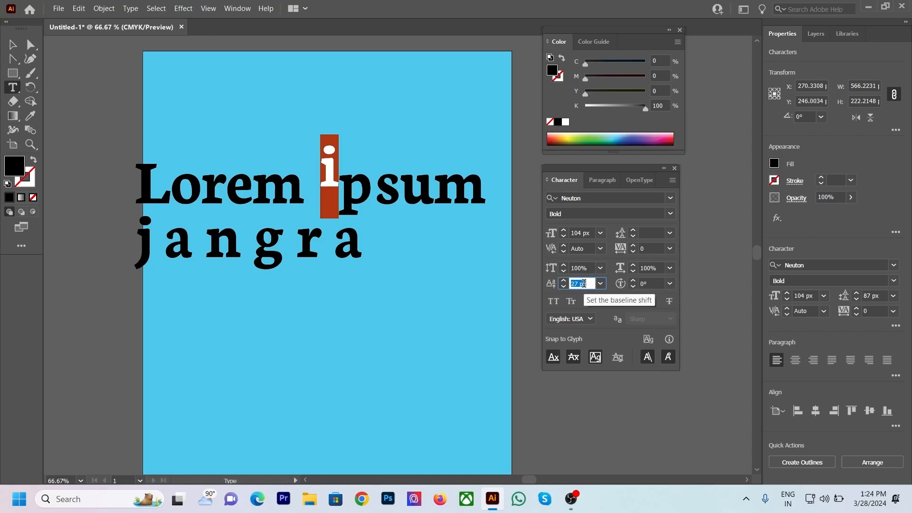
scroll(584, 284, "down", 20)
scroll(584, 284, "down", 20)
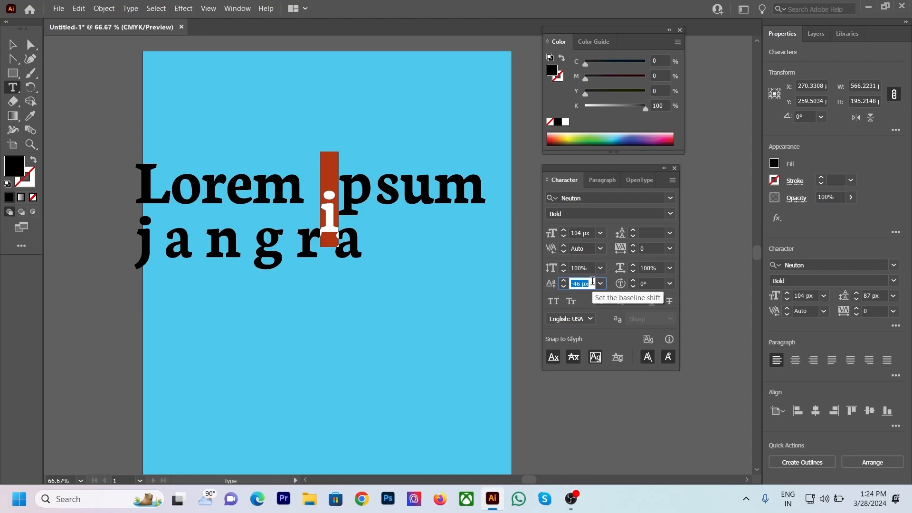
Step: Select only the letters "sum" in "ipsum", raise them with a baseline shift of 37 px, and finish editing the text
left_click(340, 192)
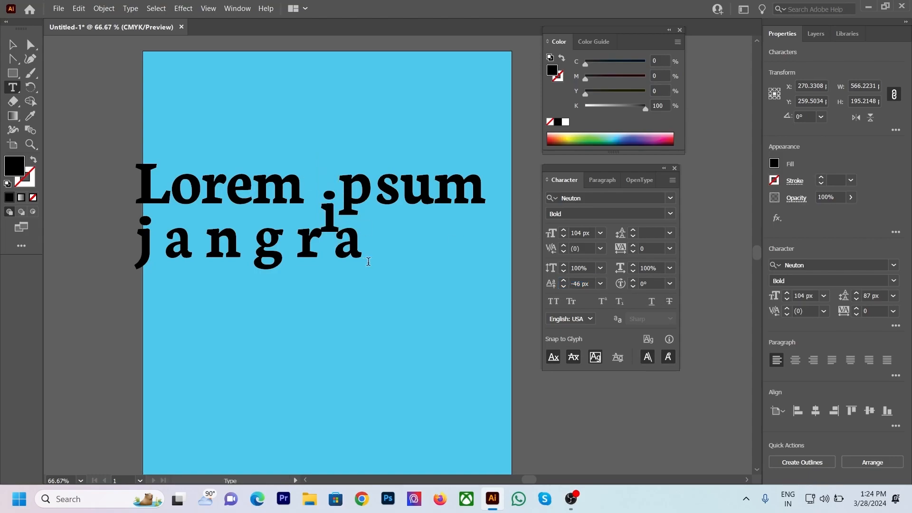
left_click_drag(378, 193, 532, 188)
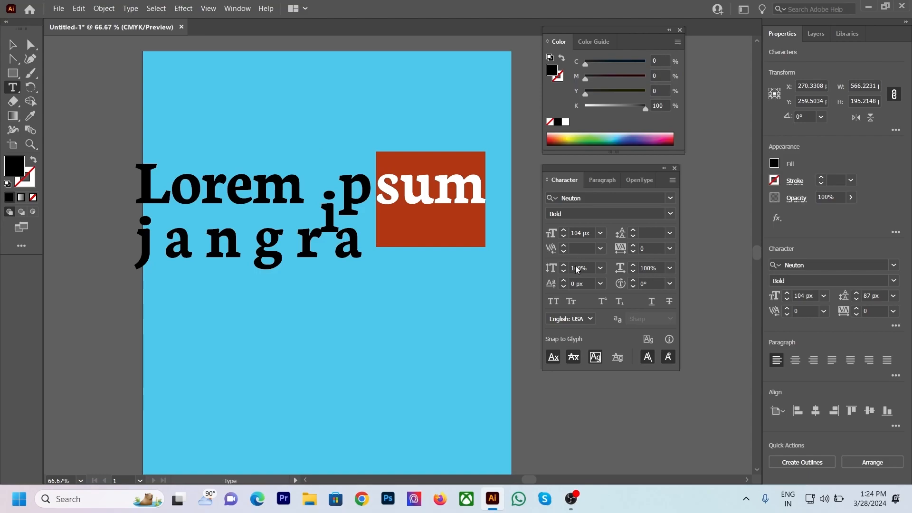
left_click(584, 283)
key("Up")
key("Up")
key("Up")
key("Up")
key("Up")
key("Up")
key("Up")
key("Up")
key("Up")
key("Up")
key("Up")
key("Up")
key("Up")
key("Up")
key("Up")
key("Up")
key("Up")
key("Up")
key("Up")
key("Up")
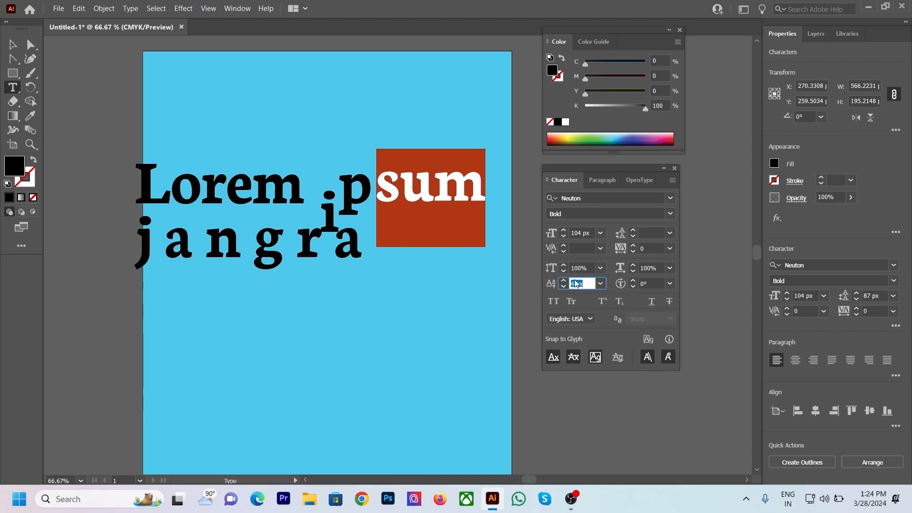
key("Up")
key("Up")
key("Up")
key("Up")
key("Up")
key("Up")
key("Up")
key("Up")
key("Up")
key("Up")
key("Up")
key("Up")
key("Up")
key("Up")
key("Up")
key("Up")
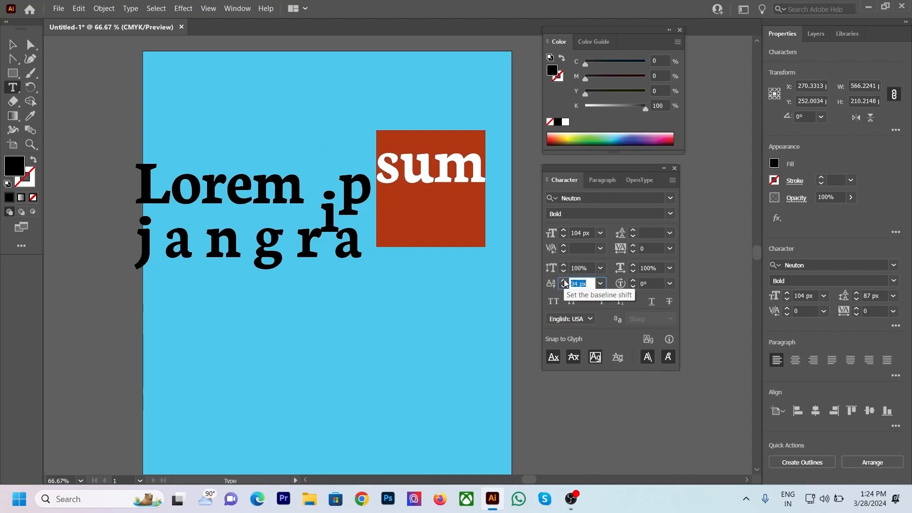
left_click(13, 44)
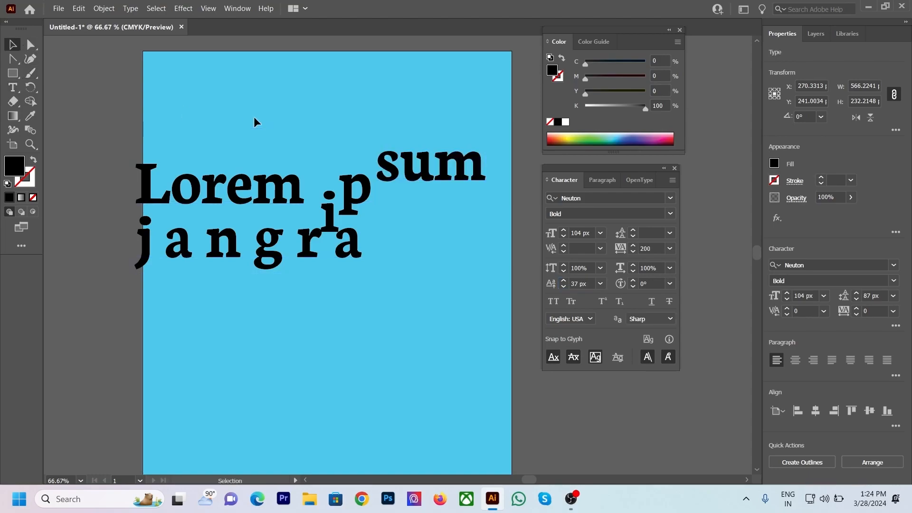
left_click(254, 116)
Step: Select the whole second line of text, try rotating its characters up to 236°, and return the character rotation to 0°
left_click(239, 240)
triple_click(239, 240)
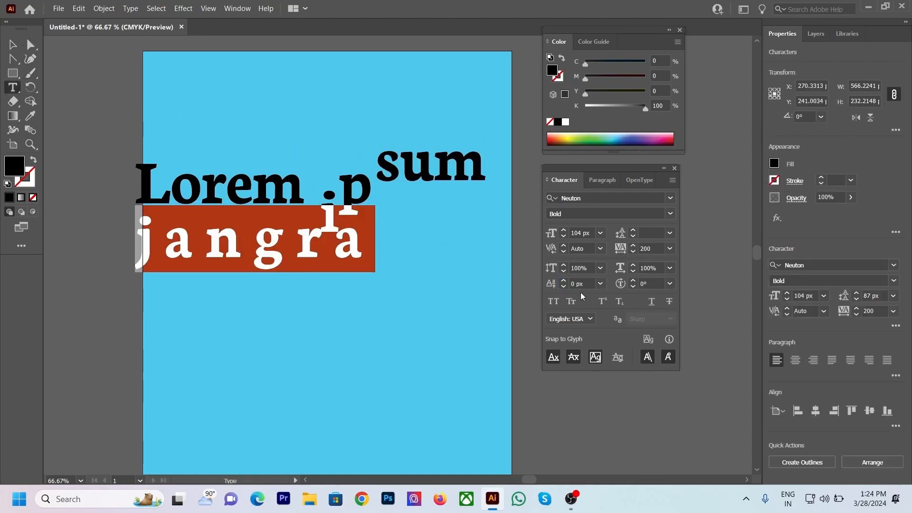
left_click(656, 284)
type("23")
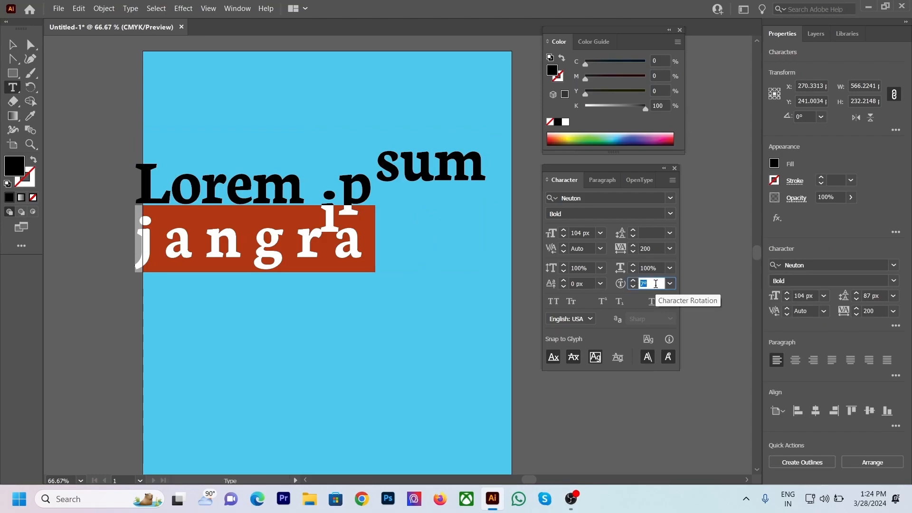
key("Return")
key("Up")
key("Up")
key("Up")
key("Up")
key("Up")
key("Up")
key("Up")
key("Up")
key("Up")
key("Up")
key("Up")
key("Up")
key("Up")
key("Up")
key("Up")
key("Up")
key("Up")
key("Up")
key("Up")
key("Up")
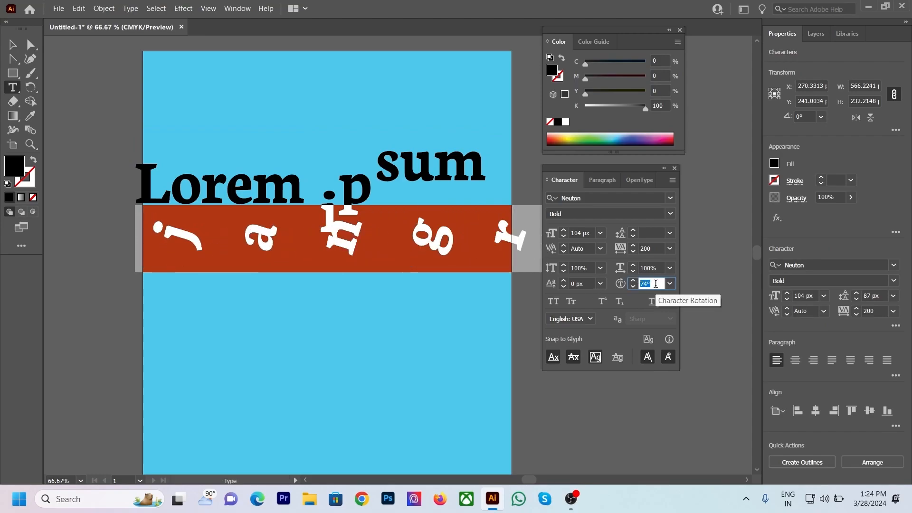
key("Up")
key("Up")
key("Up")
key("Up")
key("Up")
key("Up")
key("Up")
key("Up")
key("Up")
key("Up")
key("Up")
key("Up")
key("Up")
key("Up")
key("Up")
key("Up")
key("Up")
key("Up")
key("Up")
key("Up")
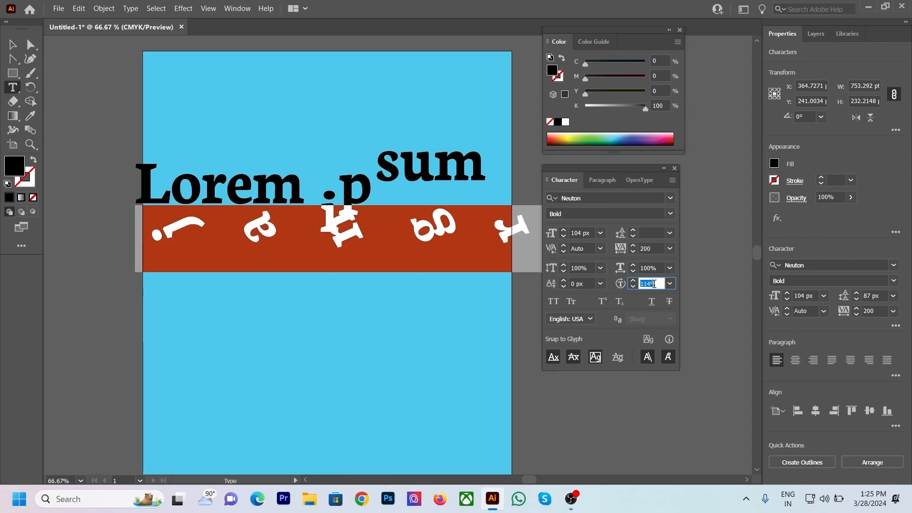
key("Up")
key("Up")
key("Up")
key("Up")
key("Up")
key("Up")
key("Up")
key("Up")
key("Up")
key("Up")
key("Up")
key("Up")
key("Up")
key("Up")
key("Up")
key("Up")
key("Up")
key("Up")
key("Up")
key("Up")
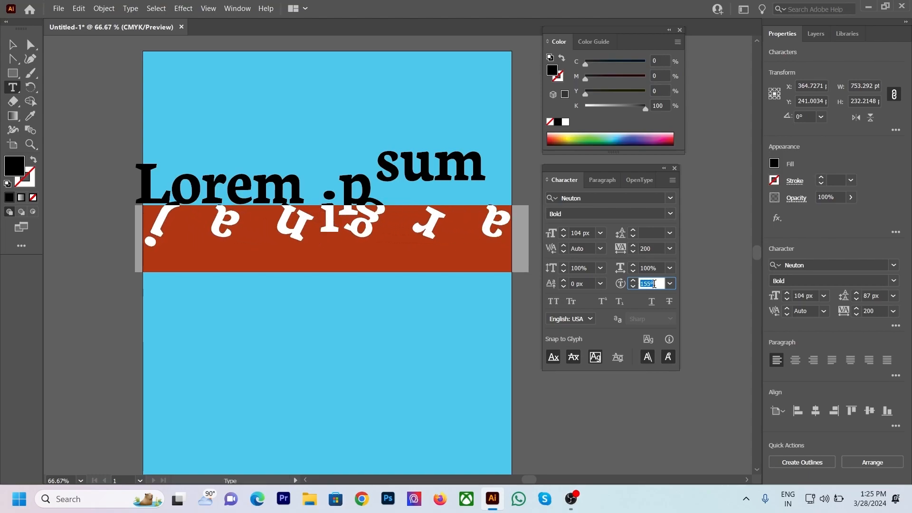
key("Up")
key("Up")
key("Up")
key("Up")
key("Up")
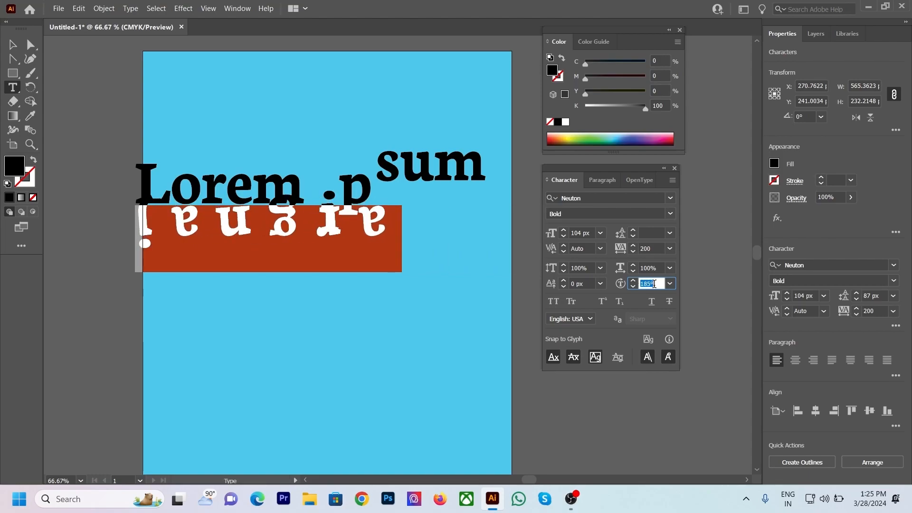
key("Up")
key("Up")
key("Up")
key("Up")
key("Up")
key("Up")
key("Up")
key("Up")
key("Up")
key("Up")
key("Up")
key("Up")
key("Up")
key("Up")
key("Up")
key("Up")
key("Up")
key("Up")
key("Up")
key("Up")
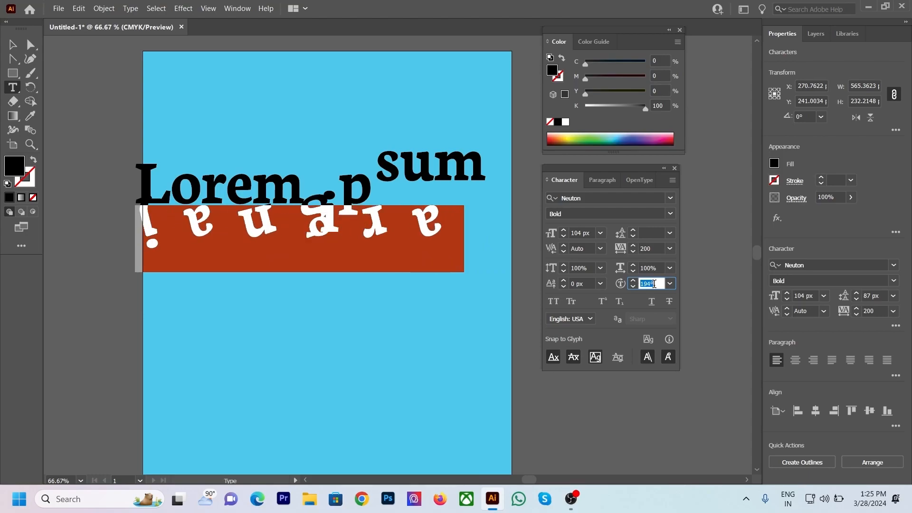
key("Up")
key("Up")
key("Up")
key("Up")
key("Up")
key("Up")
key("Up")
key("Up")
key("Up")
key("Up")
key("Up")
key("Up")
key("Up")
key("Up")
key("Up")
key("Up")
key("Up")
key("Up")
key("Up")
key("Up")
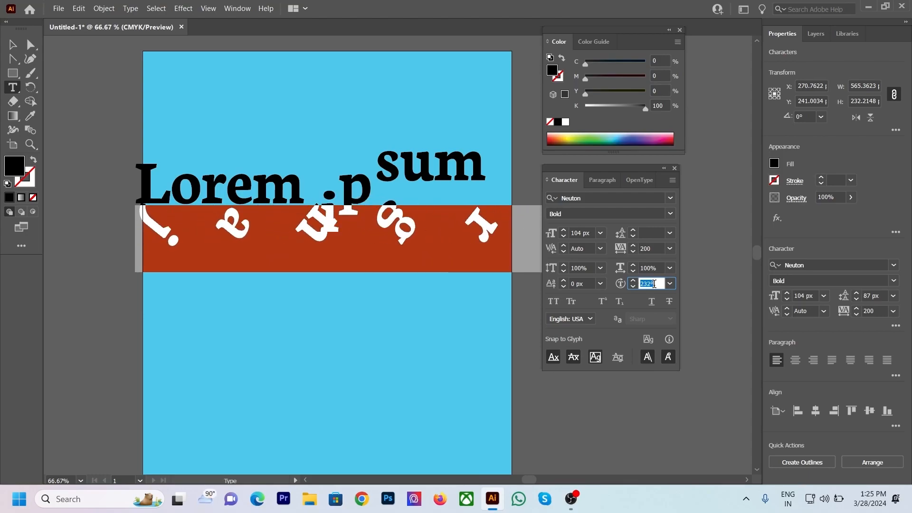
left_click(670, 284)
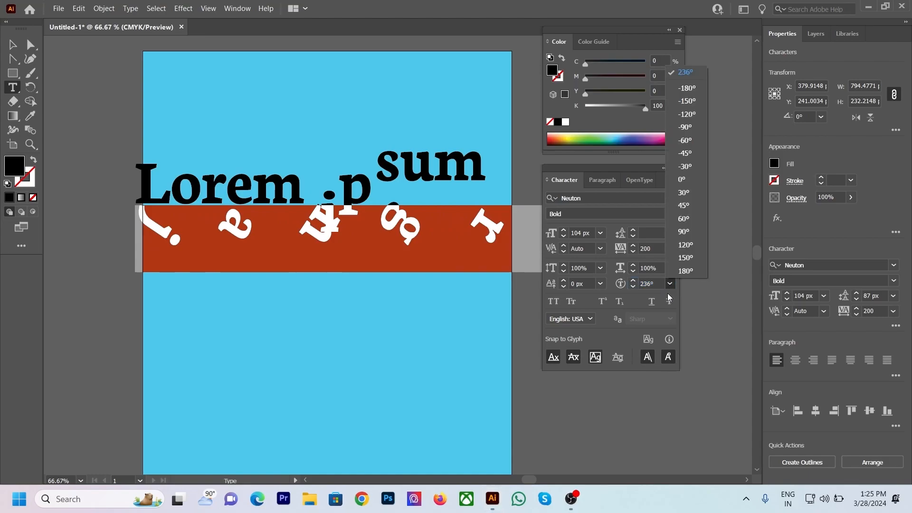
left_click(681, 180)
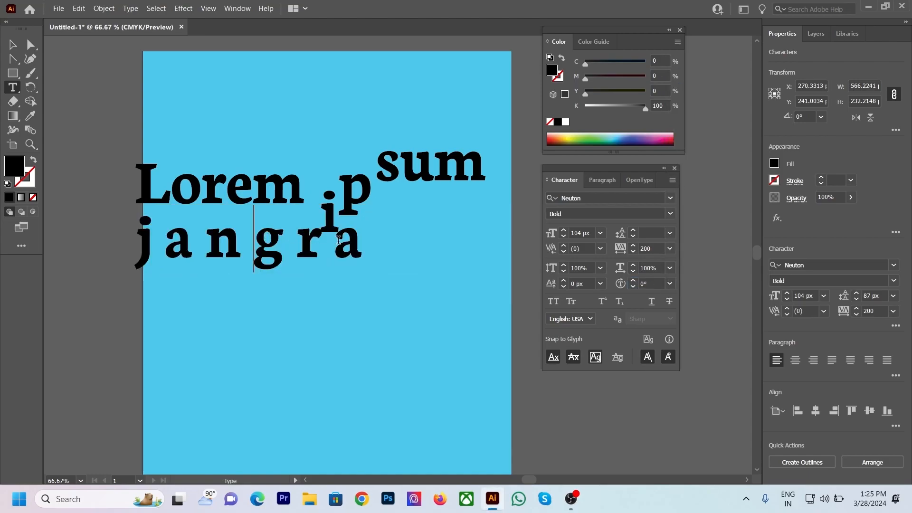
Step: Select only the last letter of the second line, turn it upside down with a 180° character rotation, and finish editing
left_click(649, 283)
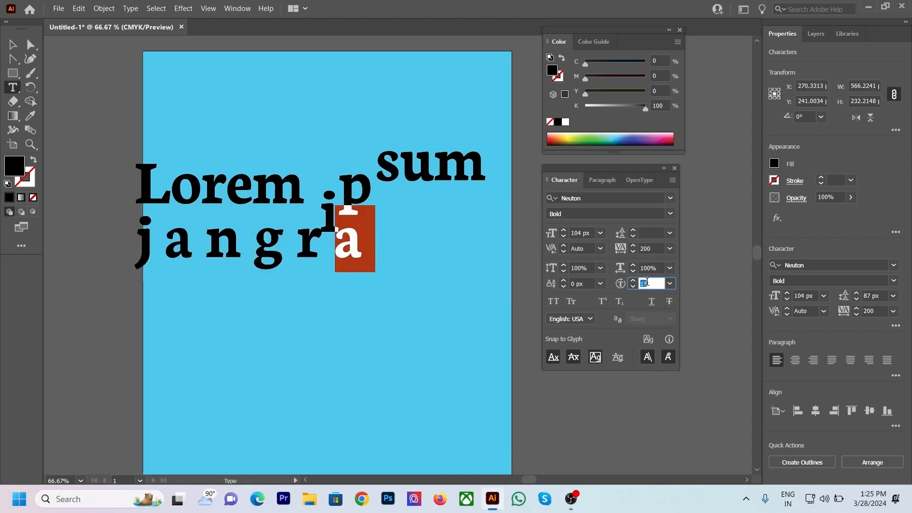
key("Up")
key("Up")
key("Up")
key("Up")
key("Up")
key("Up")
key("Up")
key("Up")
key("Up")
key("Up")
key("Up")
key("Up")
key("Up")
key("Up")
key("Up")
key("Up")
key("Up")
key("Up")
key("Up")
key("Up")
key("Up")
key("Up")
key("Up")
key("Up")
key("Up")
key("Up")
key("Up")
key("Up")
key("Up")
key("Up")
key("Up")
key("Up")
key("Up")
key("Up")
key("Up")
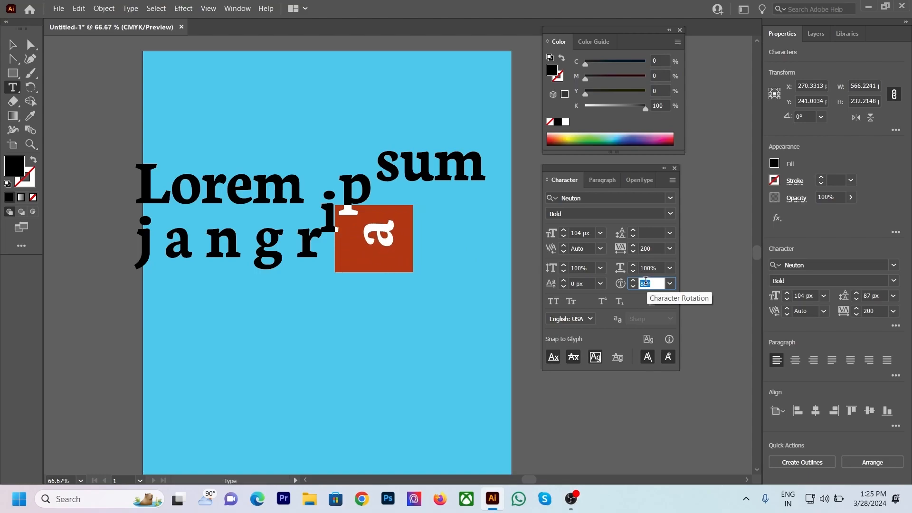
key("Up")
key("Up")
key("Up")
key("Up")
key("Up")
key("Up")
key("Up")
key("Up")
key("Up")
key("Up")
key("Up")
key("Up")
key("Up")
key("Up")
key("Up")
key("Up")
key("Up")
key("Up")
key("Up")
key("Up")
key("Up")
key("Up")
key("Up")
key("Up")
key("Up")
key("Up")
key("Up")
key("Up")
key("Up")
key("Up")
key("Up")
key("Up")
key("Up")
key("Up")
key("Up")
key("Up")
key("Up")
key("Up")
key("Up")
key("Up")
key("Up")
key("Up")
key("Up")
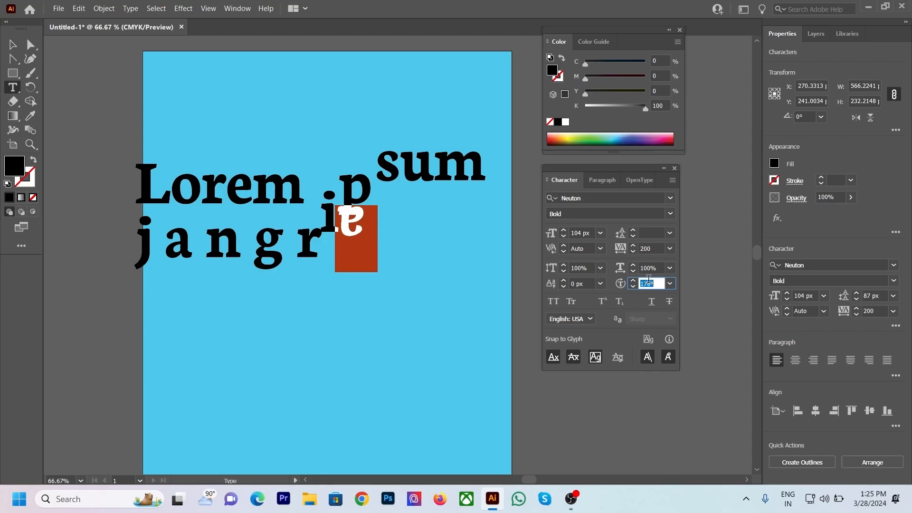
key("Up")
key("Up")
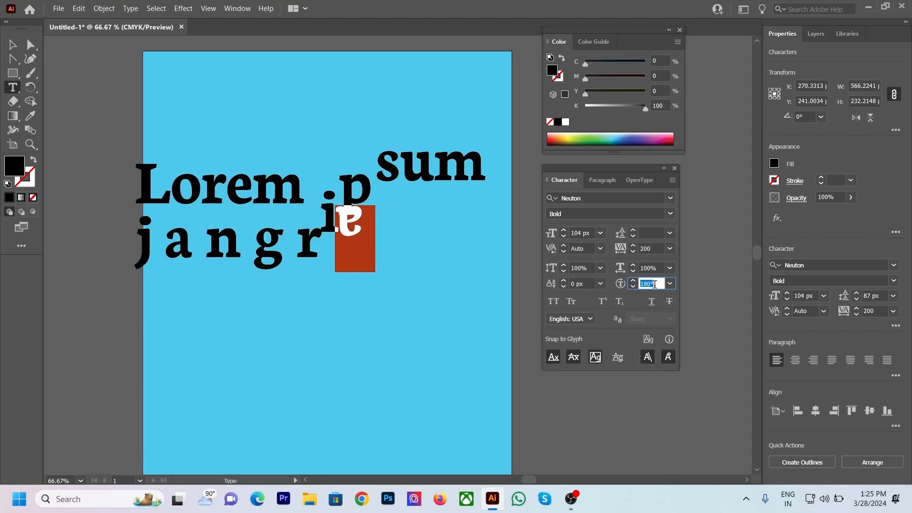
key("Escape")
Step: Move the text fully onto the blue page, select its whole second line, and try All Caps on it
left_click_drag(251, 257, 269, 274)
double_click(269, 274)
double_click(269, 273)
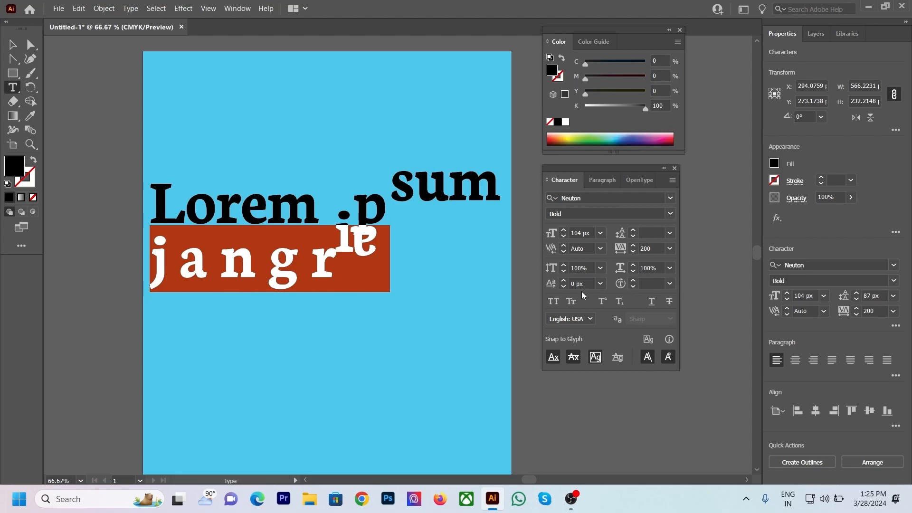
left_click(553, 302)
left_click(553, 303)
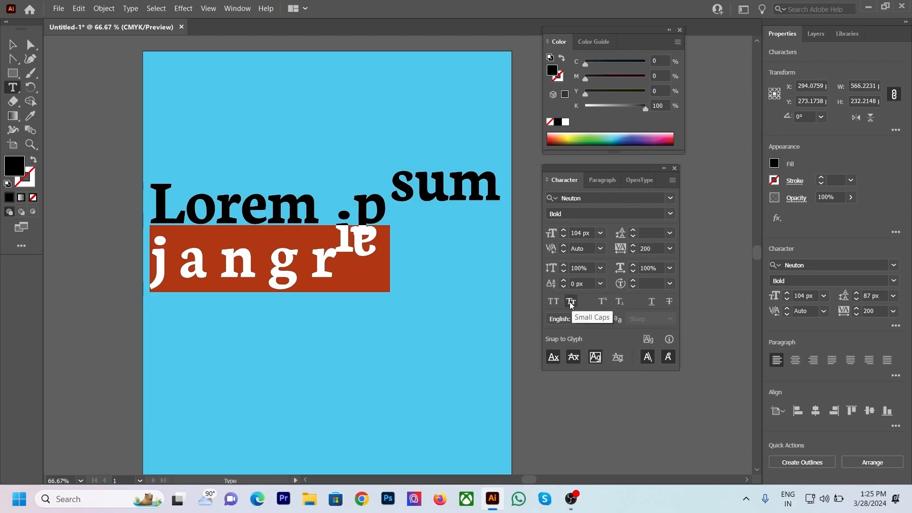
Step: Replace the first letter of the second line with a capital J and finish editing the text
left_click_drag(166, 263, 142, 259)
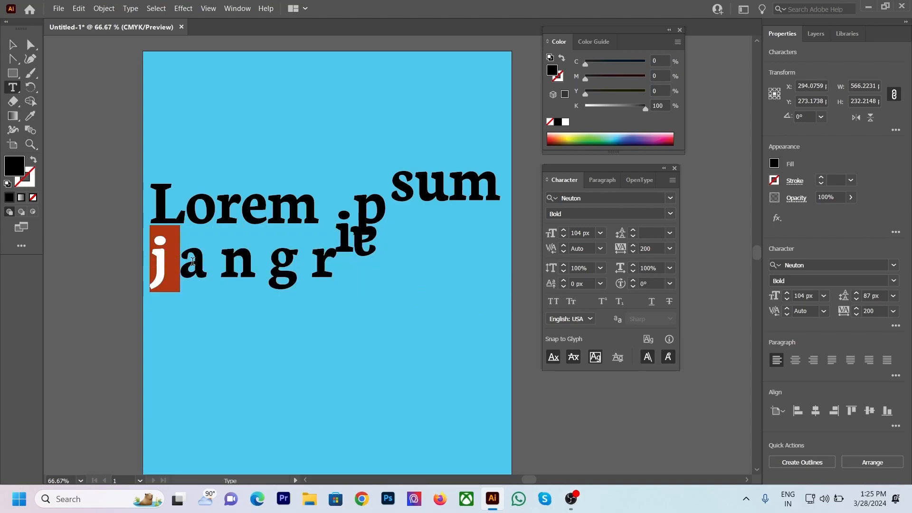
type("J")
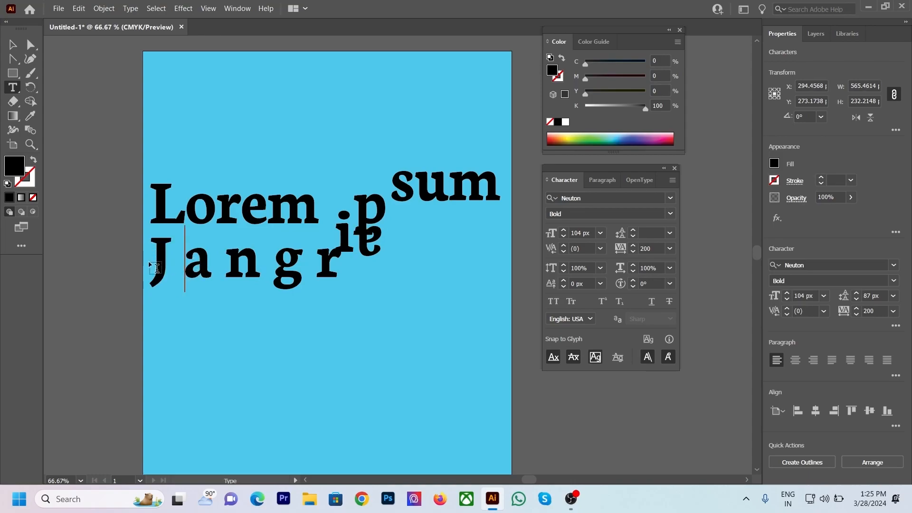
key("Escape")
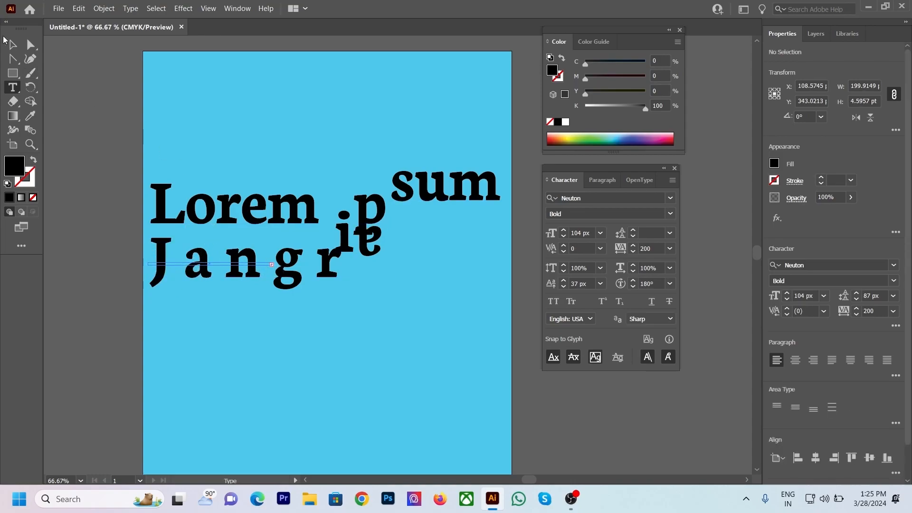
Step: Select the two-line text with the Selection tool and delete it, leaving the blue page empty
left_click(13, 44)
left_click_drag(509, 340, 495, 332)
key("Delete")
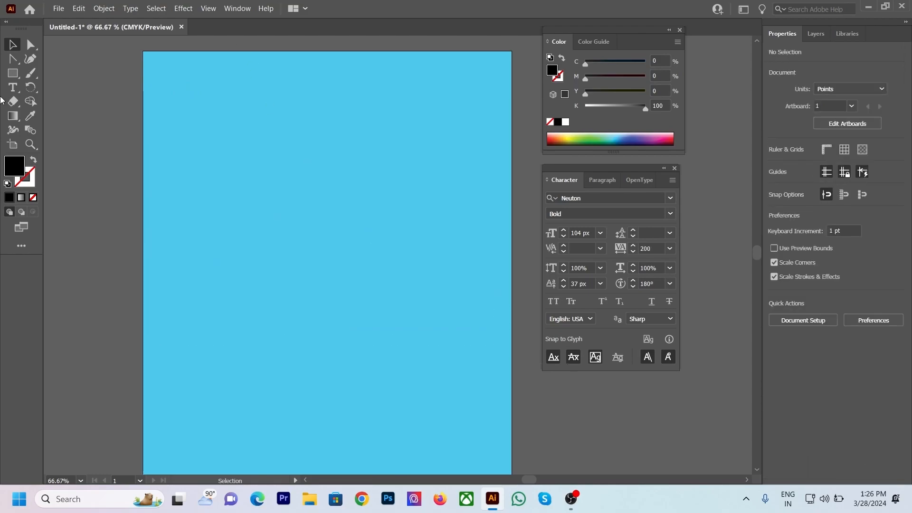
Step: Add a new line of "Lorem ipsum" placeholder text and move it to the middle of the blue page
key("ctrl+z")
left_click(7, 43)
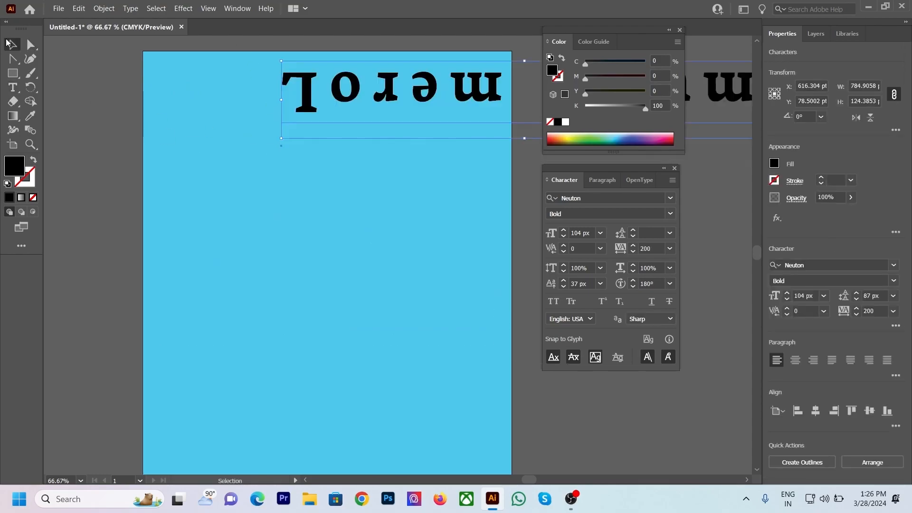
left_click_drag(373, 85, 141, 233)
Step: Select the whole new placeholder line and open the character rotation presets for it
triple_click(294, 235)
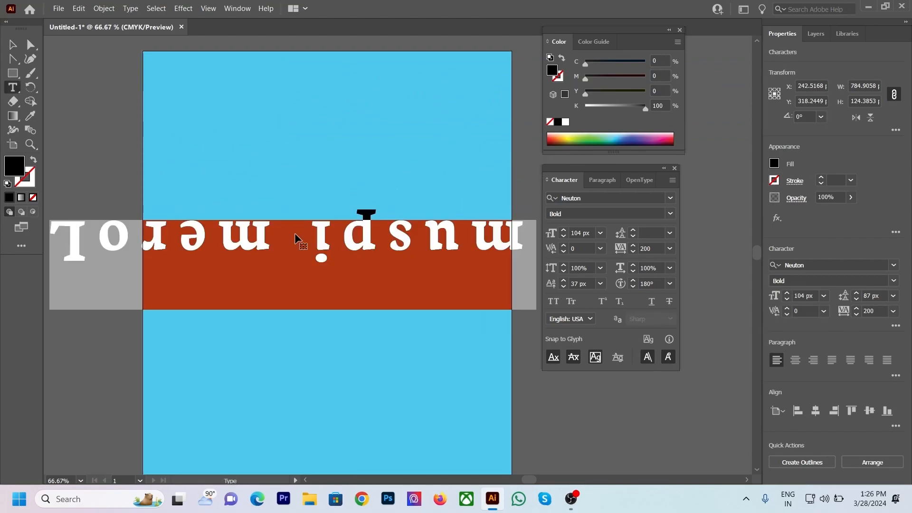
left_click(671, 283)
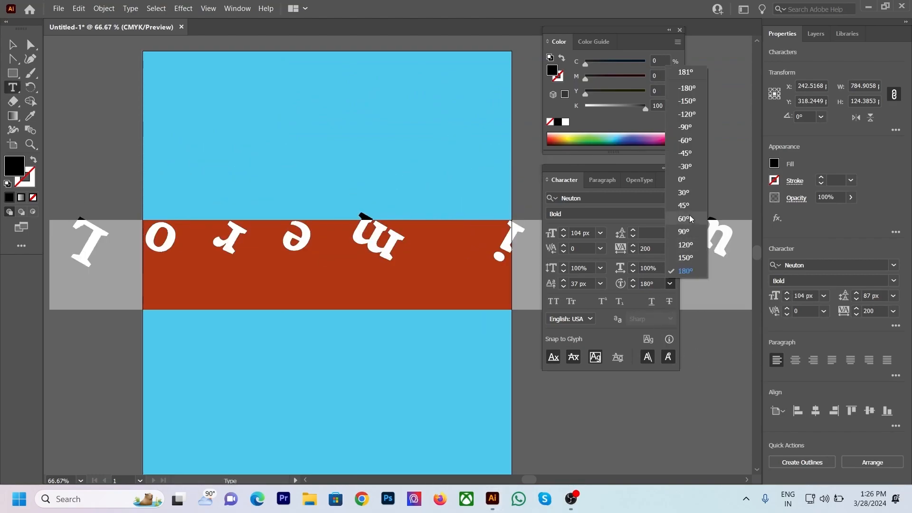
Step: Reset the text's character rotation to 0° and capitalize the "i" so the text reads "Lorem Ipsum"
left_click(685, 180)
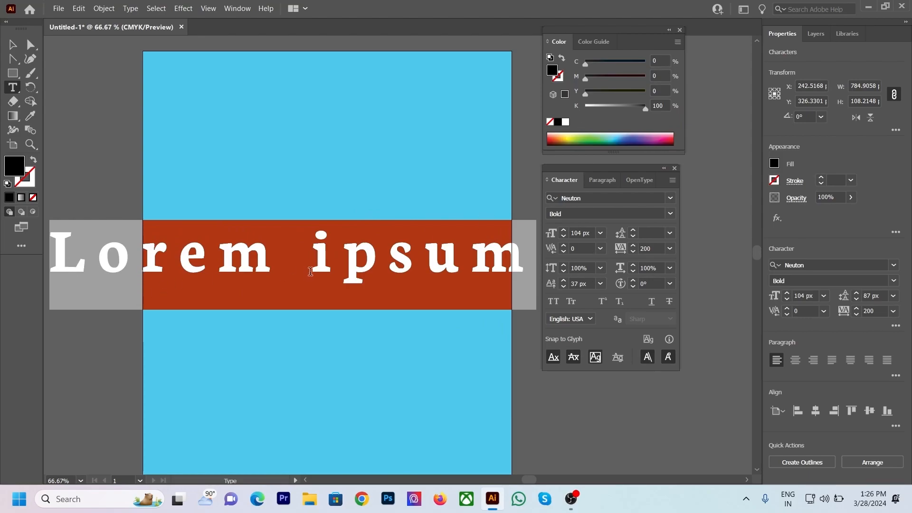
left_click_drag(310, 273, 321, 259)
type("I")
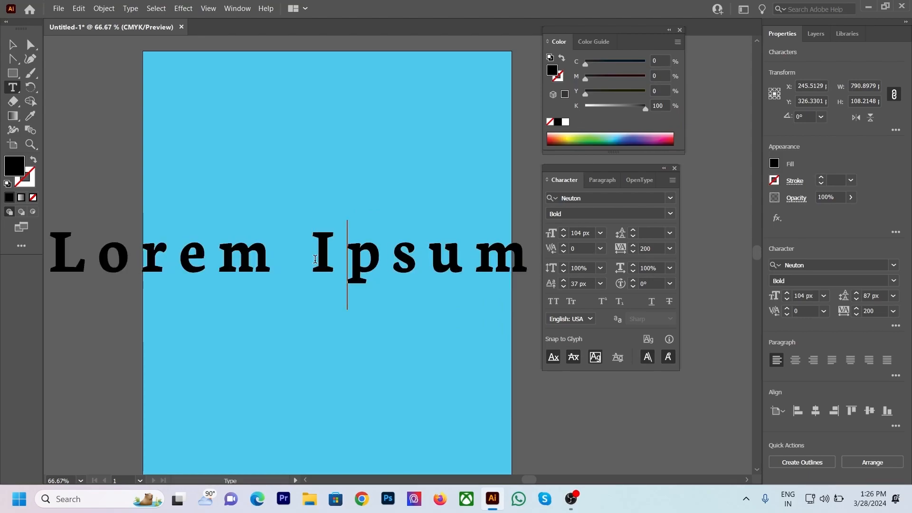
Step: Try Small Caps on the whole "Lorem Ipsum" text and undo it
left_click_drag(51, 259, 524, 226)
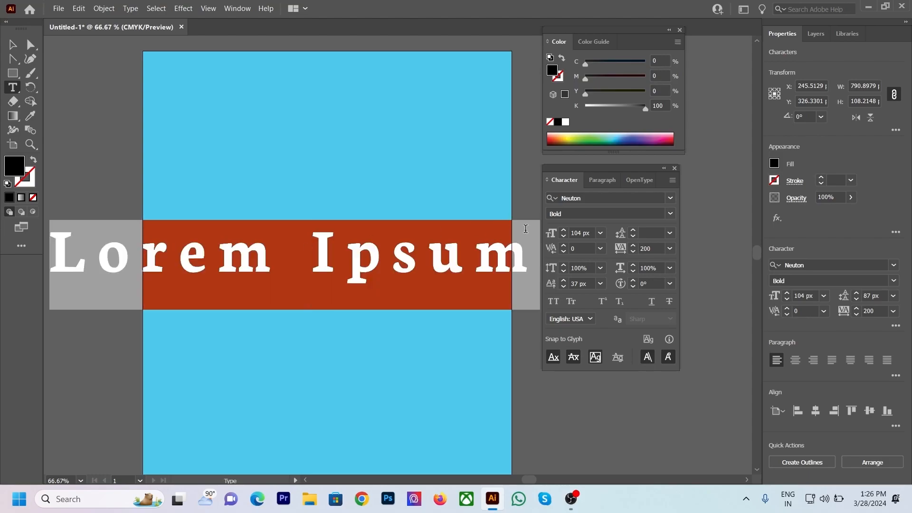
left_click(572, 301)
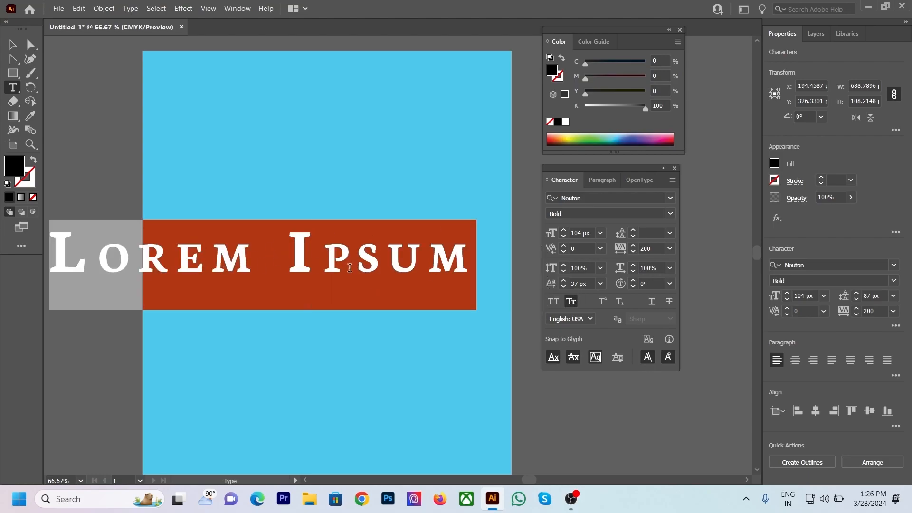
key("ctrl+z")
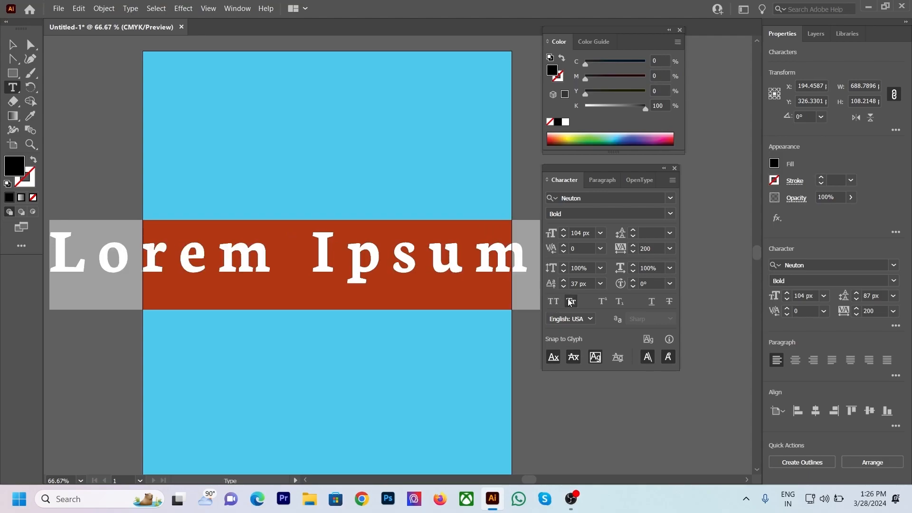
Step: Set the tracking of the whole "Lorem Ipsum" text to 0
left_click(450, 228)
left_click_drag(383, 244, 363, 250)
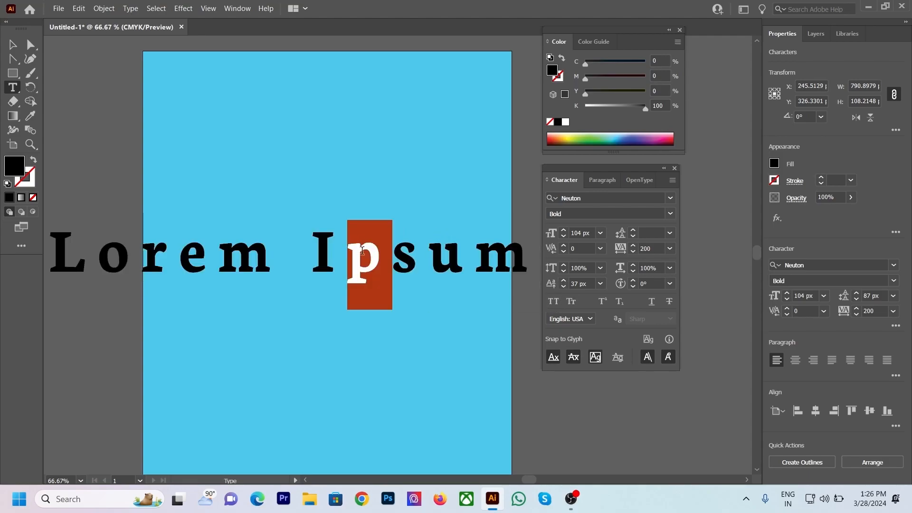
left_click_drag(423, 261, 392, 256)
left_click(386, 253)
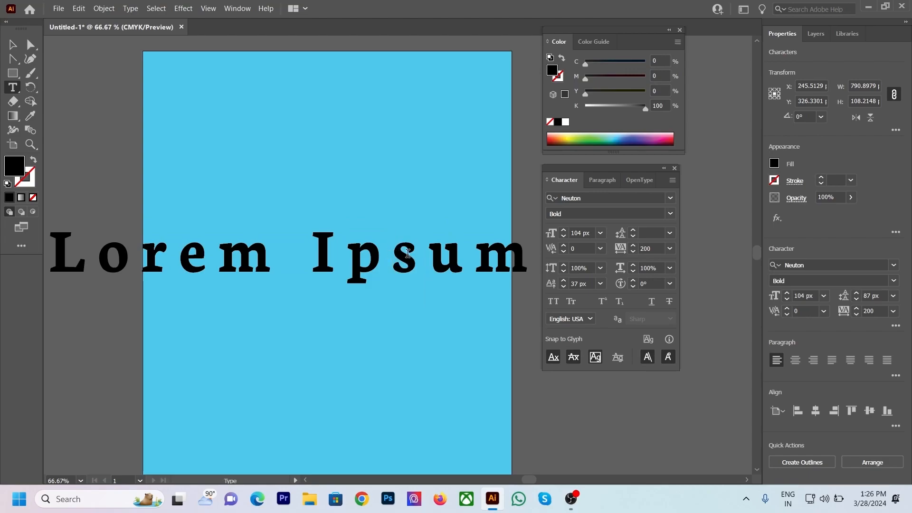
triple_click(408, 253)
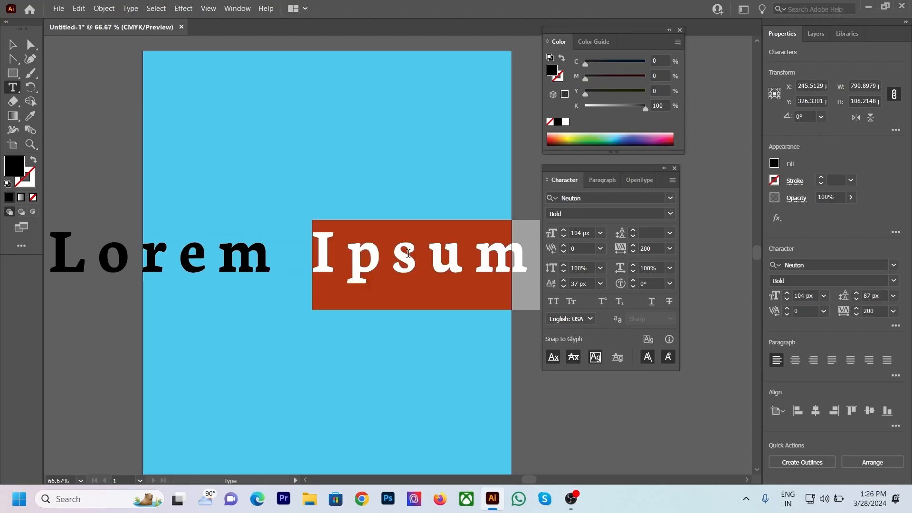
left_click(669, 253)
left_click(683, 341)
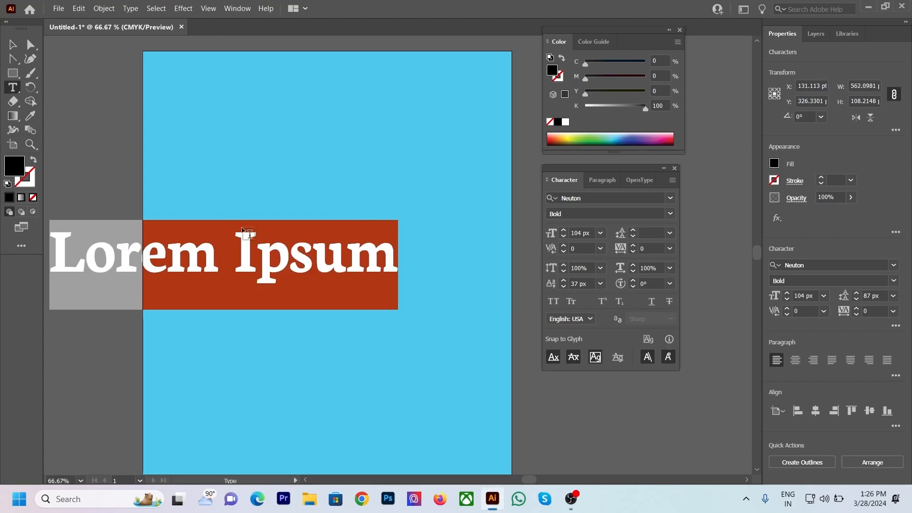
Step: Try superscript on the letter "s" in "Ipsum" and switch it to subscript
left_click(249, 234)
left_click_drag(290, 252, 312, 252)
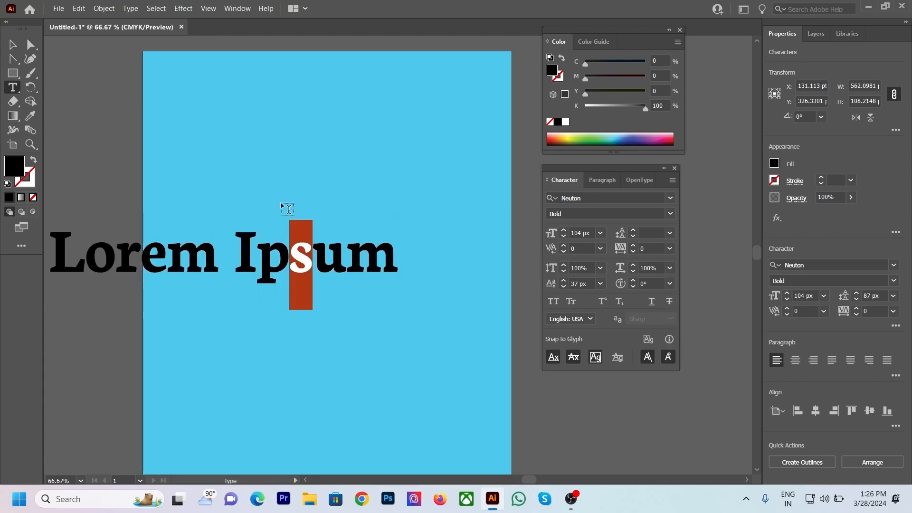
left_click(602, 301)
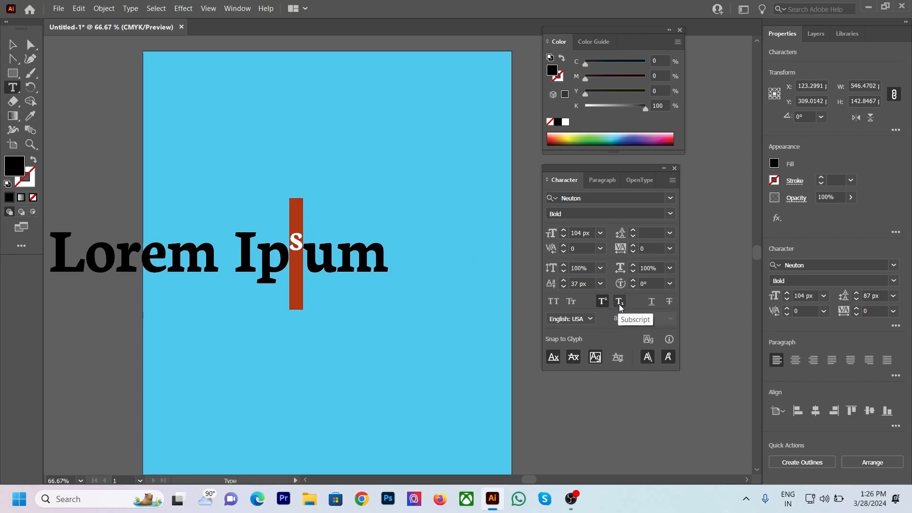
left_click(619, 307)
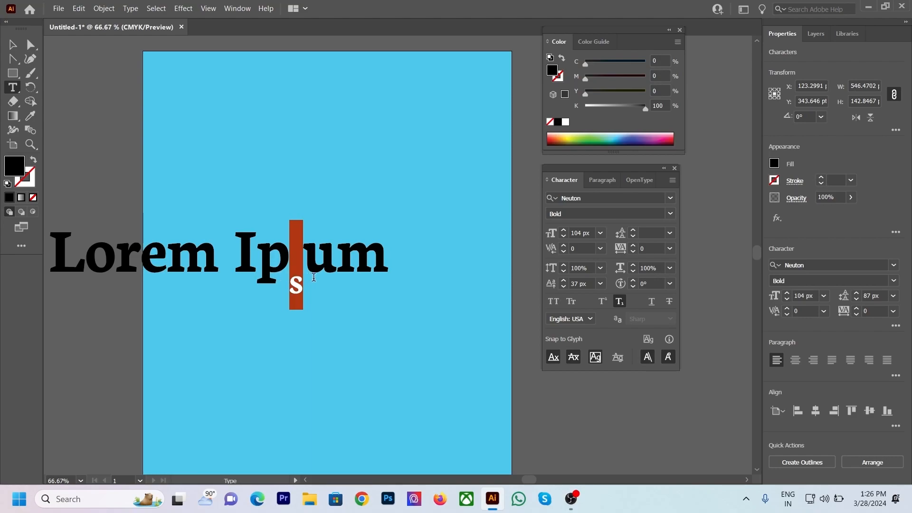
Step: Insert a "2" between the "u" and "m" of "Ipsum", make it superscript and deselect the text
left_click(323, 248)
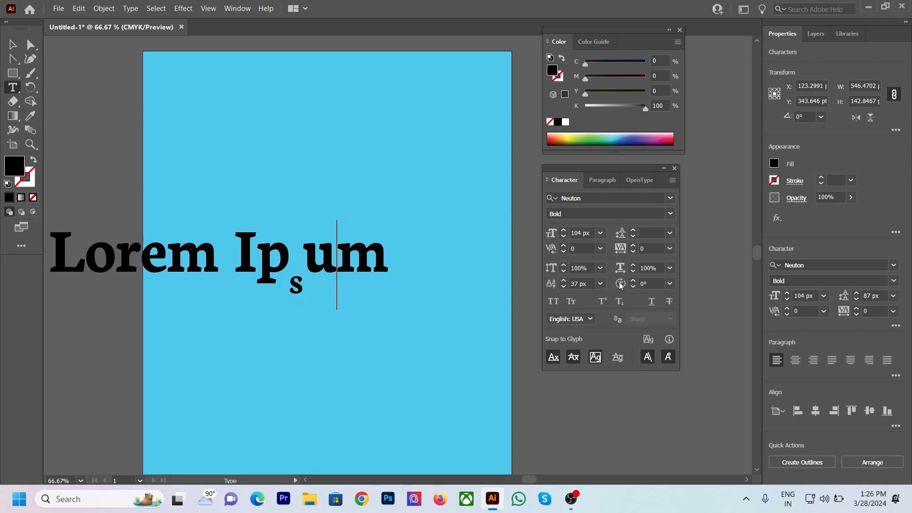
type("2")
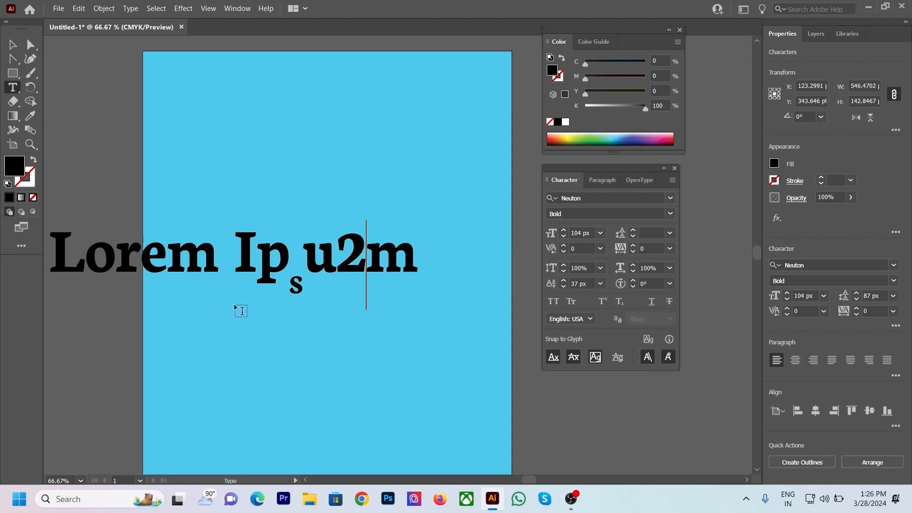
left_click_drag(365, 237, 336, 238)
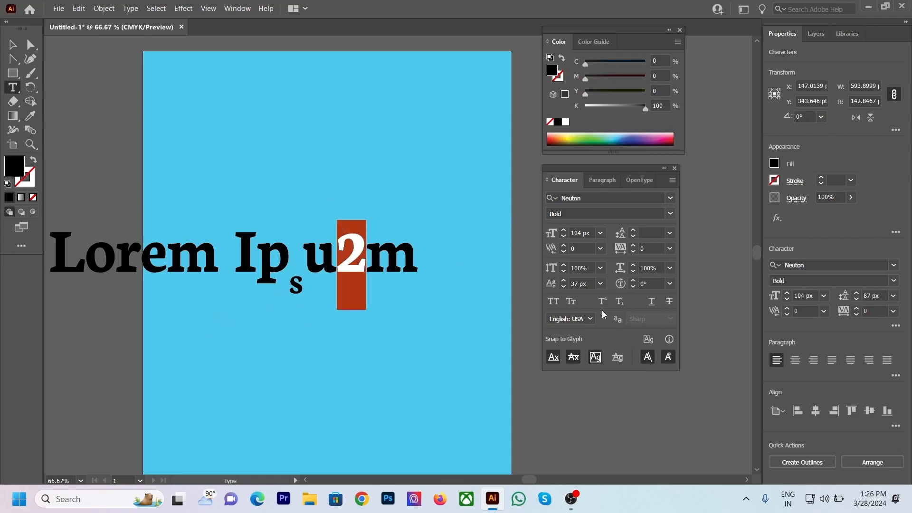
left_click(602, 301)
left_click(13, 45)
left_click(303, 130)
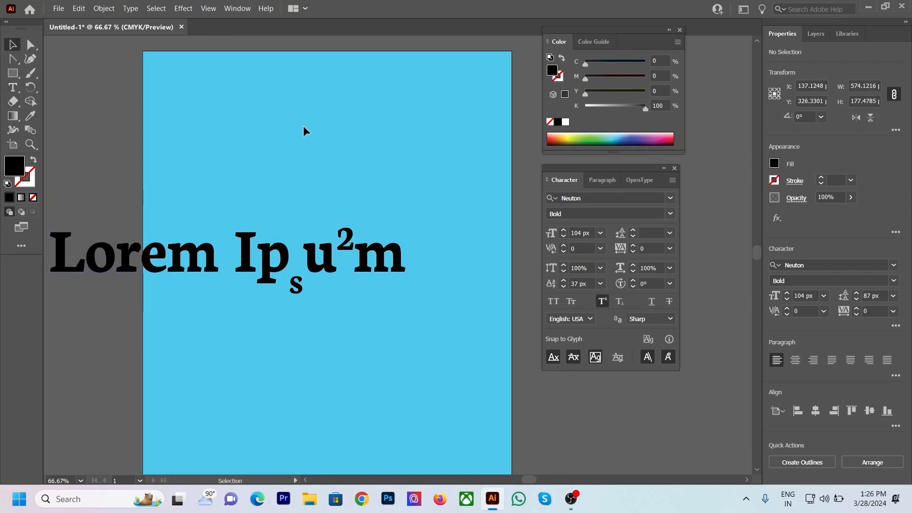
Step: Try underline and strikethrough on the whole text, switching each one off again
left_click_drag(268, 257, 291, 227)
double_click(288, 230)
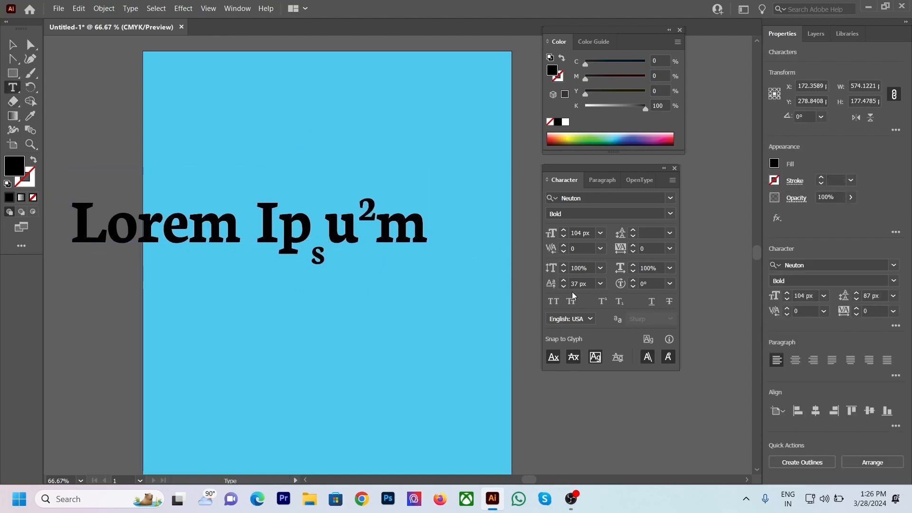
key("ctrl+a")
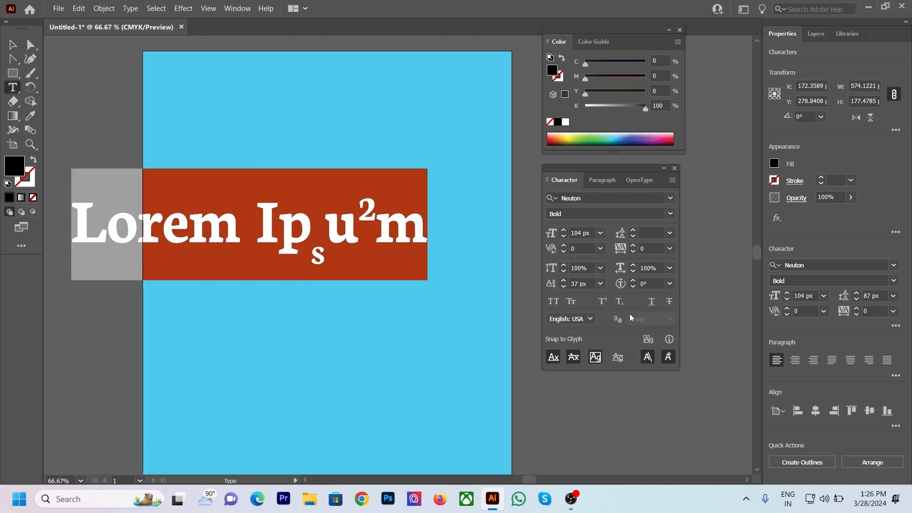
left_click(653, 302)
left_click(653, 302)
left_click(670, 302)
left_click(669, 304)
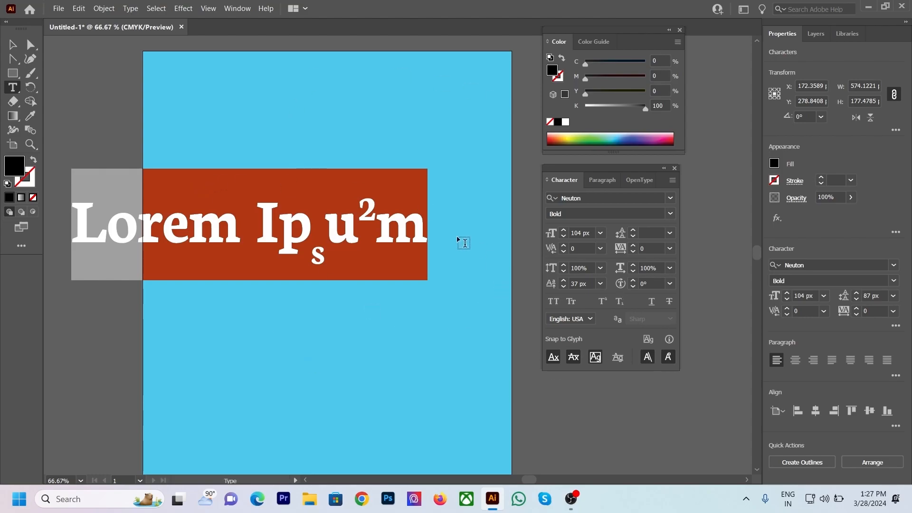
Step: Move the text line onto the artboard and delete it
left_click(13, 44)
left_click_drag(209, 236, 273, 216)
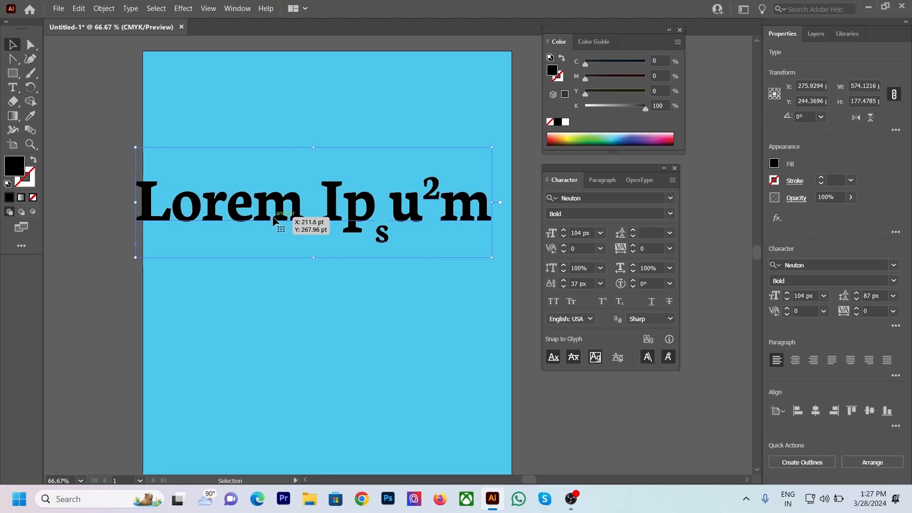
left_click_drag(273, 216, 256, 223)
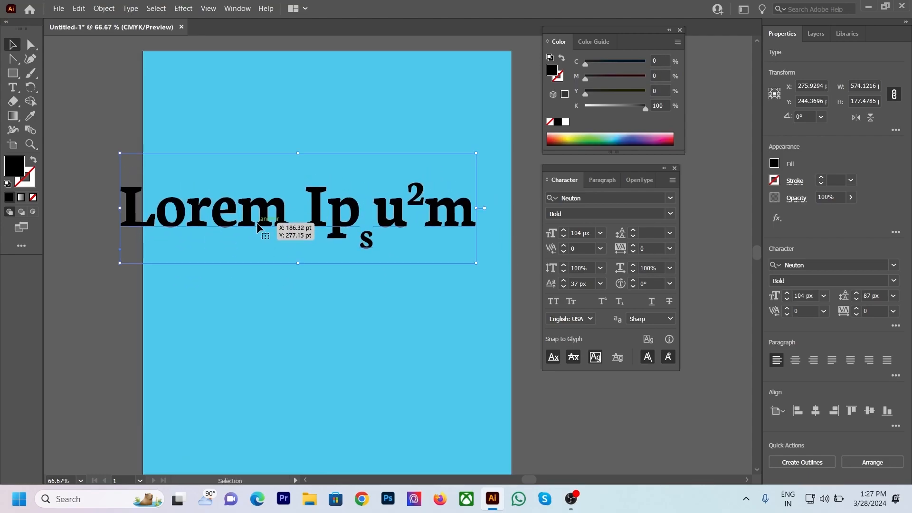
key("Delete")
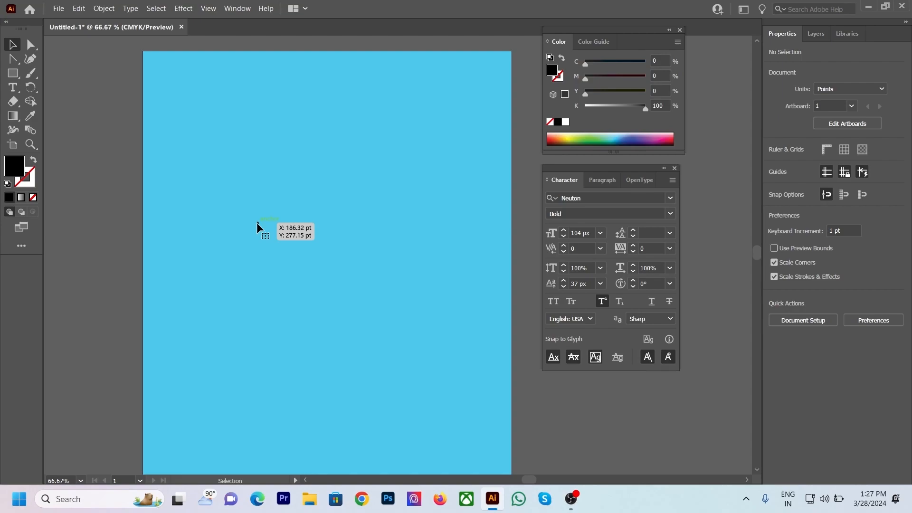
Step: Draw a placeholder text area about 469 × 449 pt on the artboard with the Type tool
left_click(12, 87)
left_click_drag(164, 114, 454, 393)
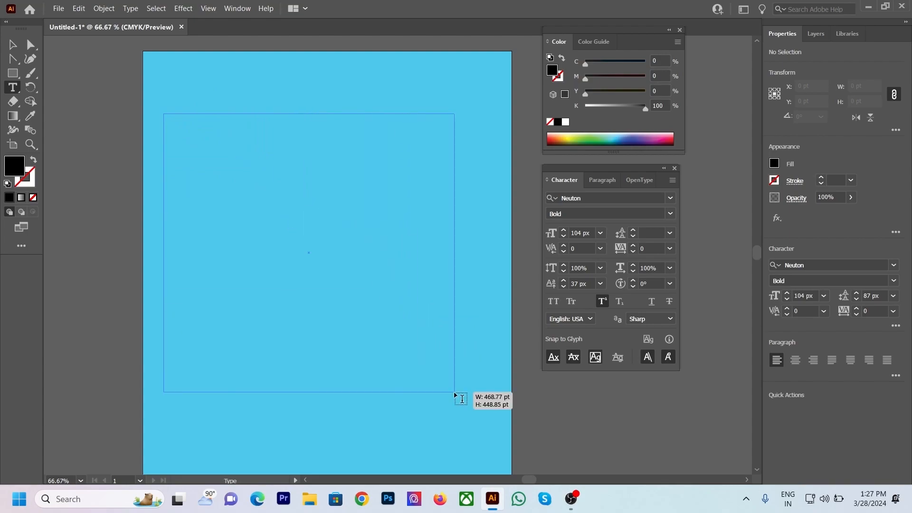
left_click_drag(455, 393, 455, 393)
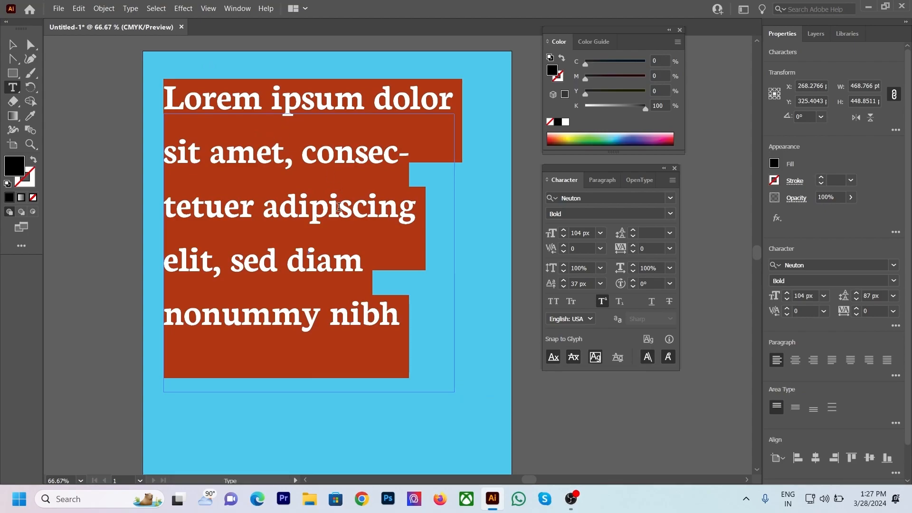
Step: Set the area text's font size to 41 px and its leading to Auto
left_click(593, 232)
type("91")
key("Return")
scroll(593, 232, "down", 20)
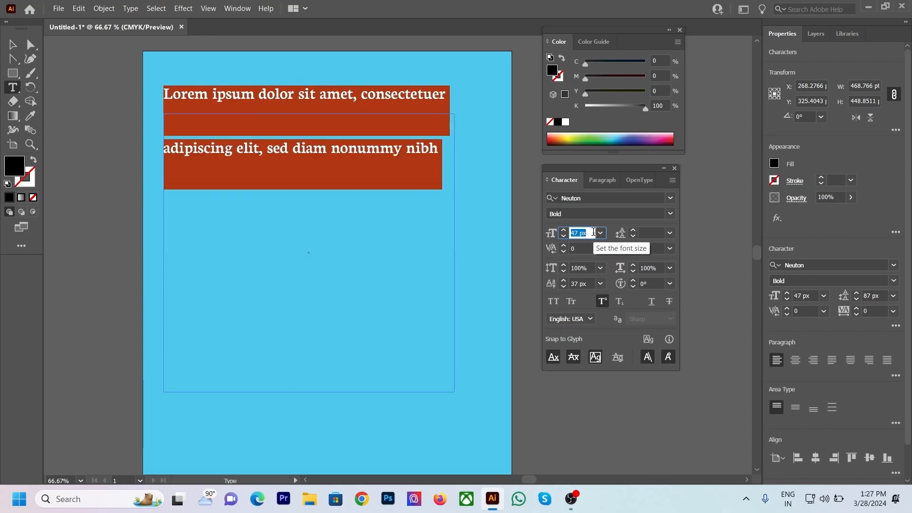
scroll(593, 232, "down", 6)
left_click(669, 232)
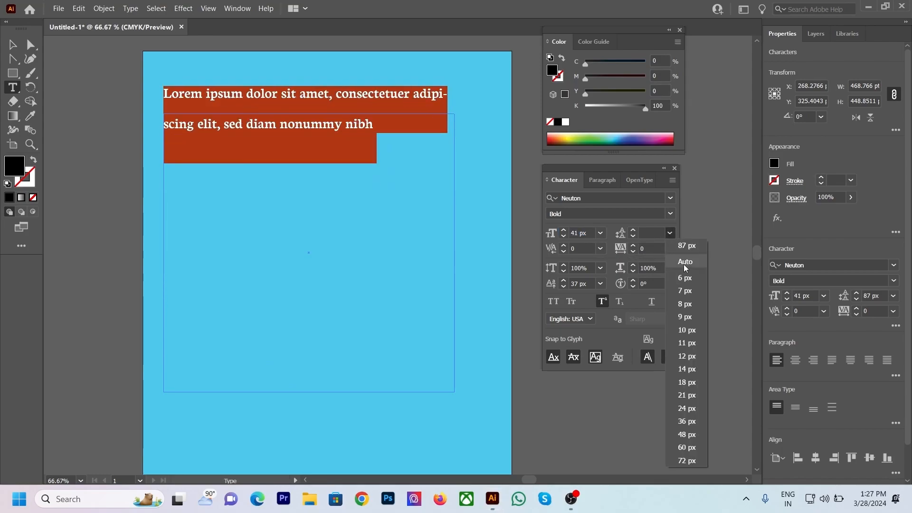
left_click(685, 263)
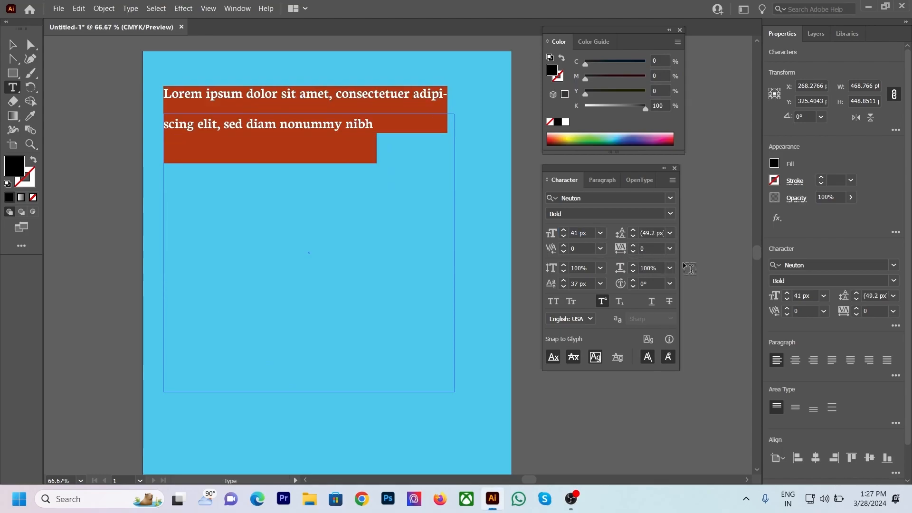
Step: Set the area text's baseline shift to 0 px and turn off superscript
left_click(600, 285)
left_click(620, 366)
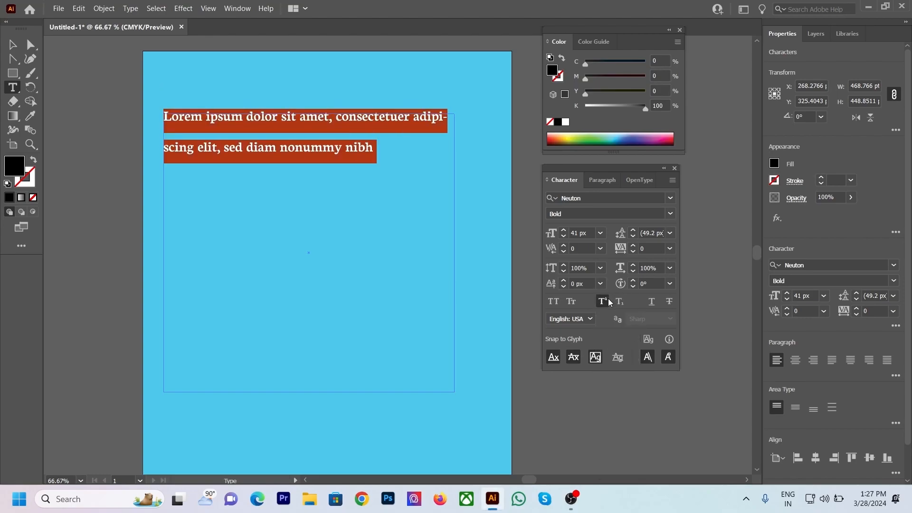
left_click(603, 301)
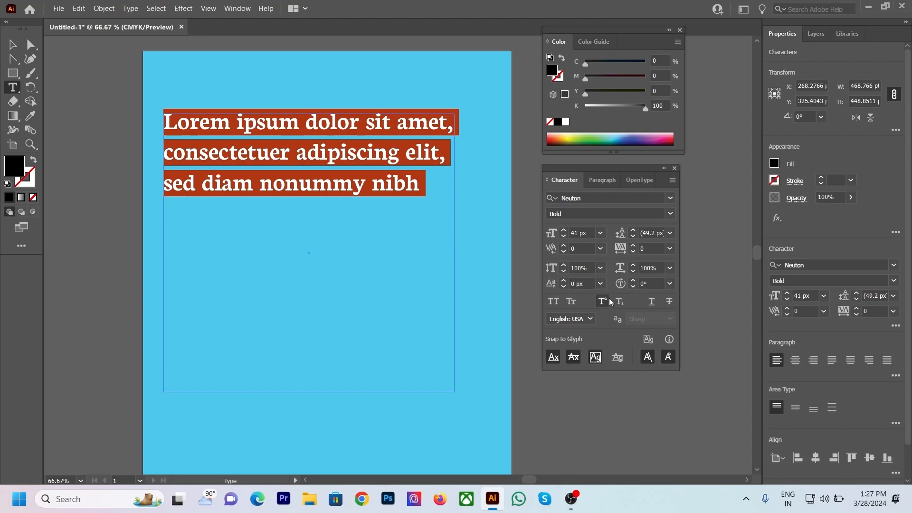
Step: Try larger font sizes on the area text and settle on 11 px
left_click(588, 233)
scroll(589, 233, "up", 8)
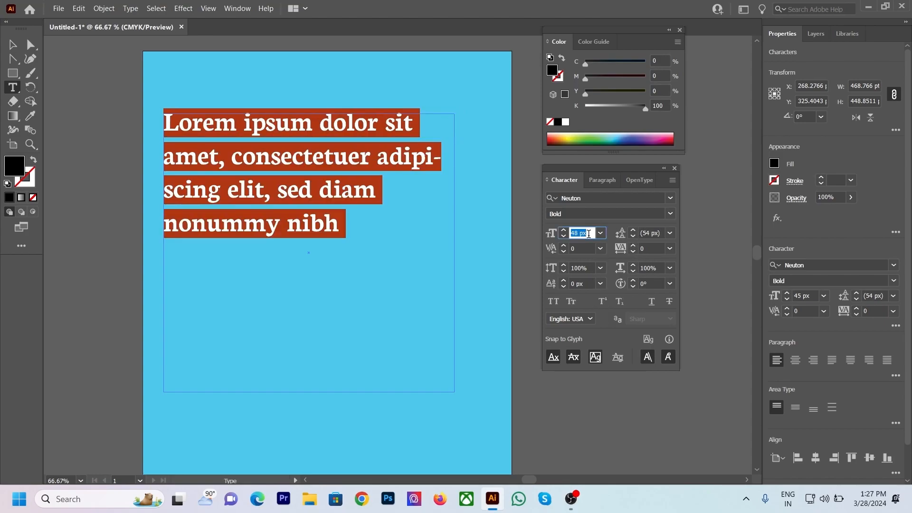
scroll(589, 233, "down", 2)
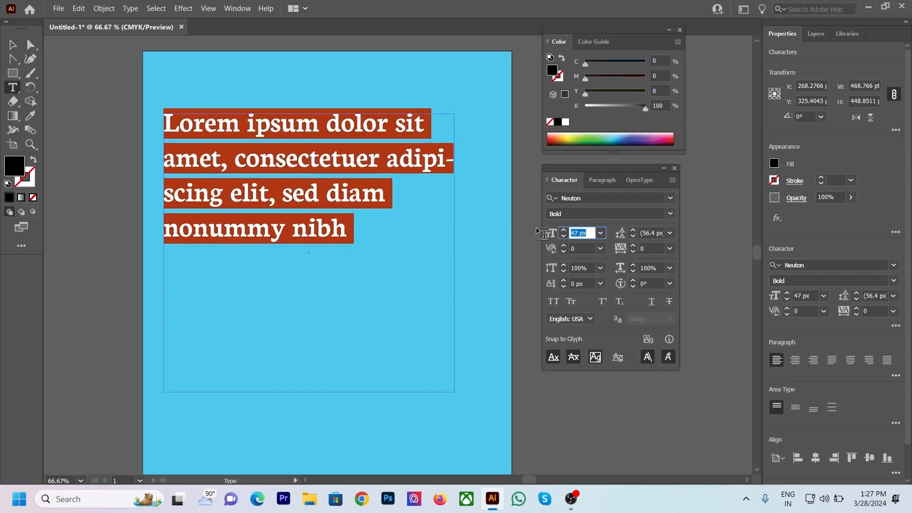
left_click(601, 233)
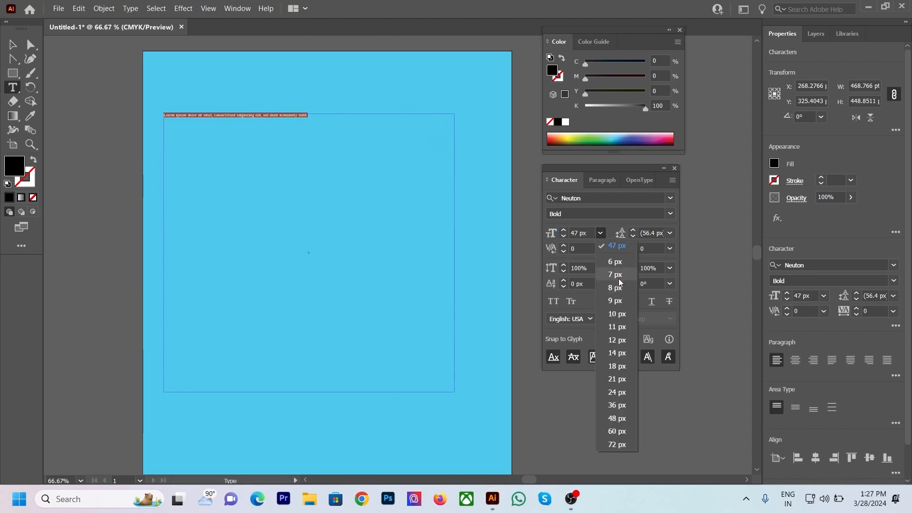
left_click(617, 327)
left_click(13, 45)
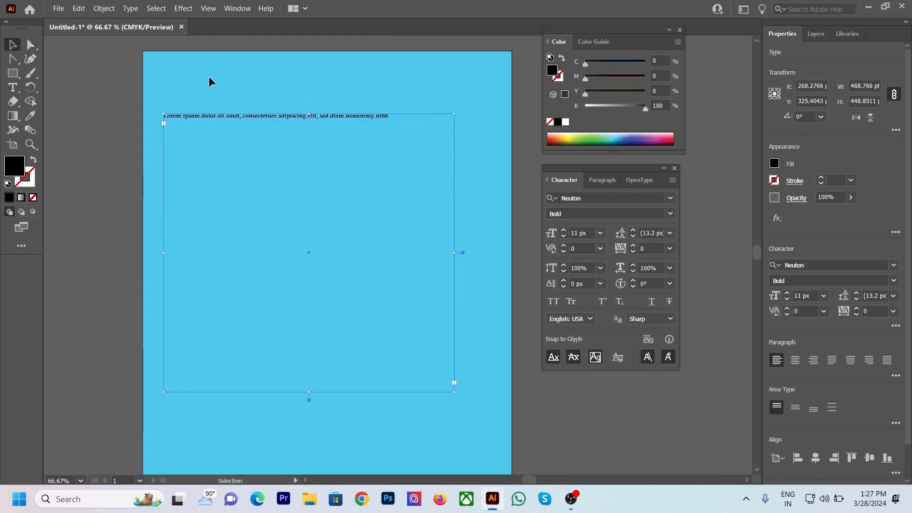
Step: Shift the paragraph text area slightly sideways and delete it from the artboard
left_click(172, 79)
mouse_move(251, 117)
left_mouse_down()
mouse_move(215, 127)
mouse_move(264, 118)
left_mouse_up()
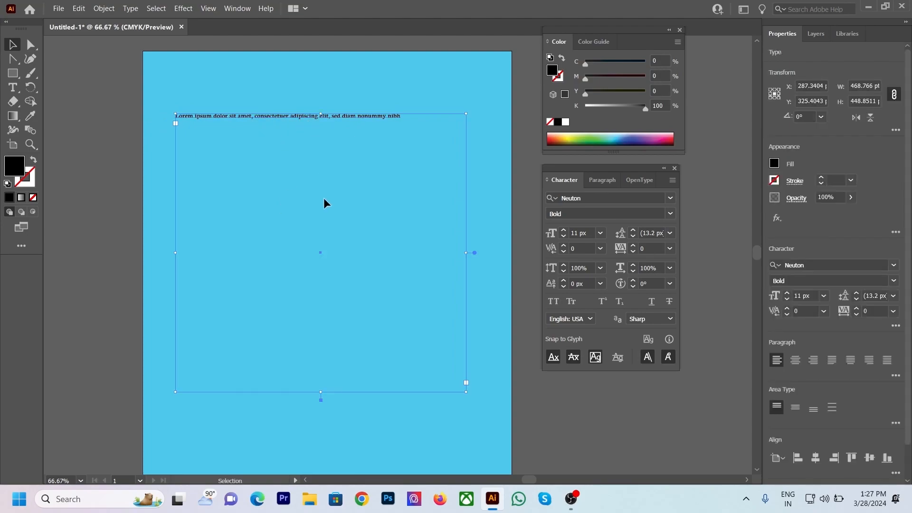
key("Delete")
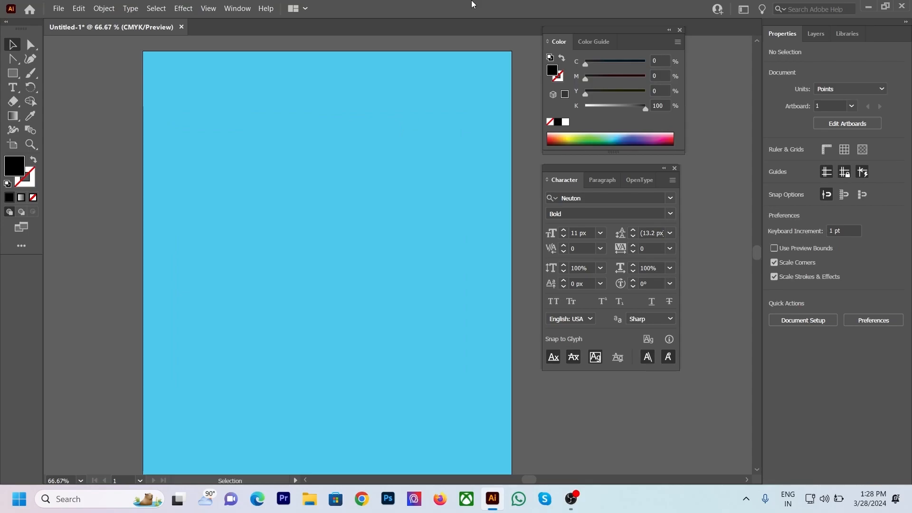
Step: Draw an area text frame about 470 by 543 pt filled with placeholder text and shift it slightly sideways on the artboard
key("t")
left_click_drag(199, 110, 472, 425)
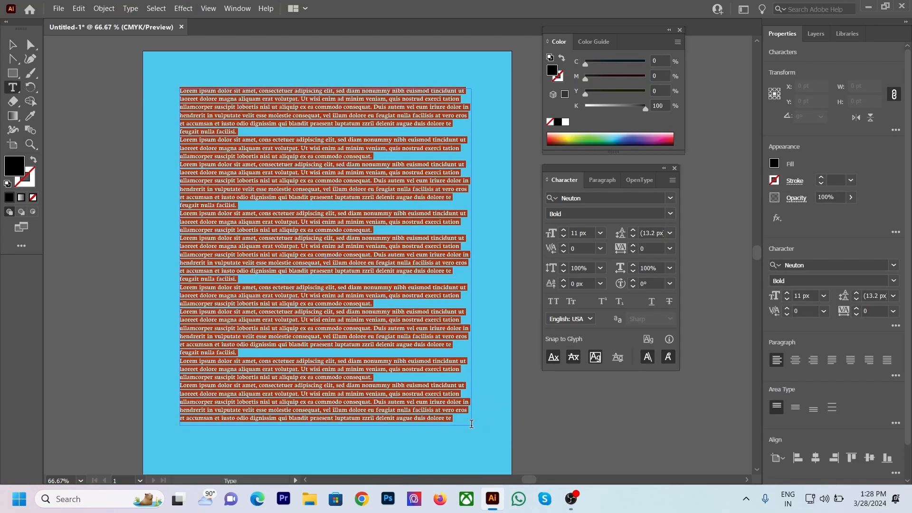
left_click(283, 277)
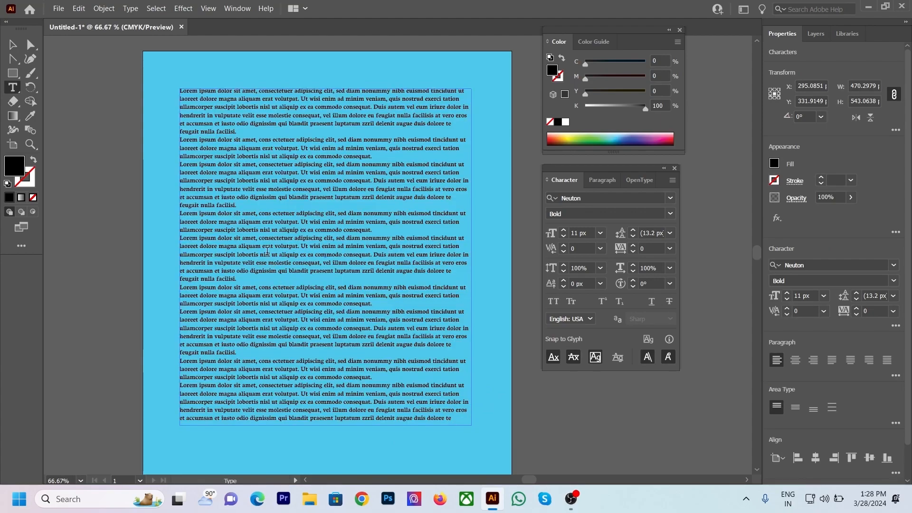
left_click(8, 46)
left_click_drag(231, 142, 268, 164)
scroll(214, 190, "down", 2)
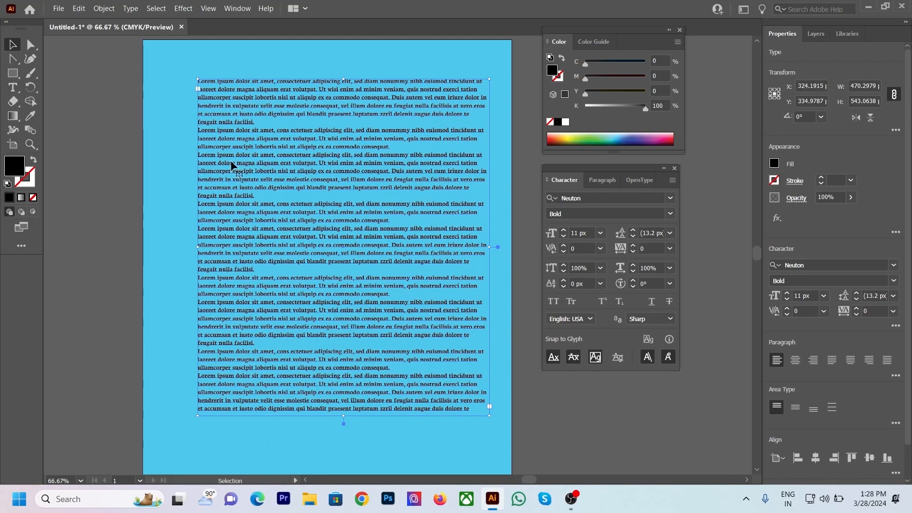
Step: Unlock the blue background rectangle and delete it
left_click(186, 198)
scroll(181, 200, "down", 3)
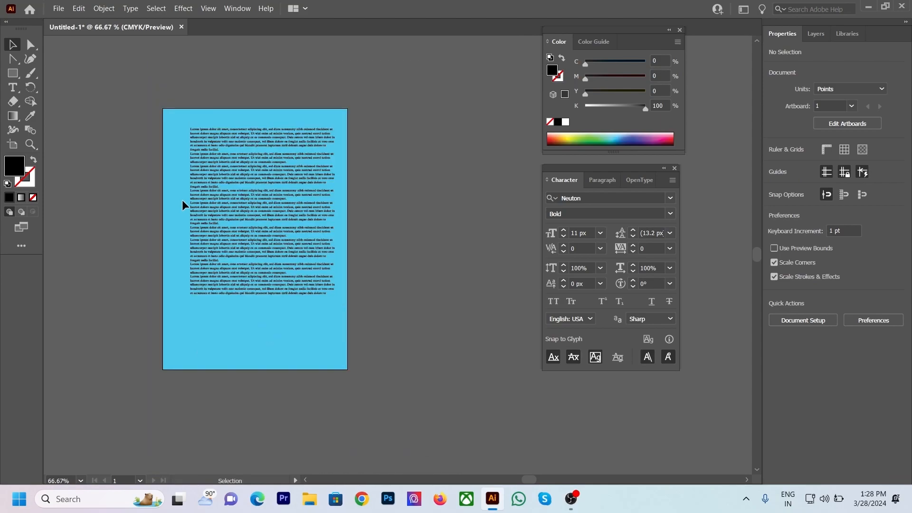
right_click(175, 189)
mouse_move(197, 198)
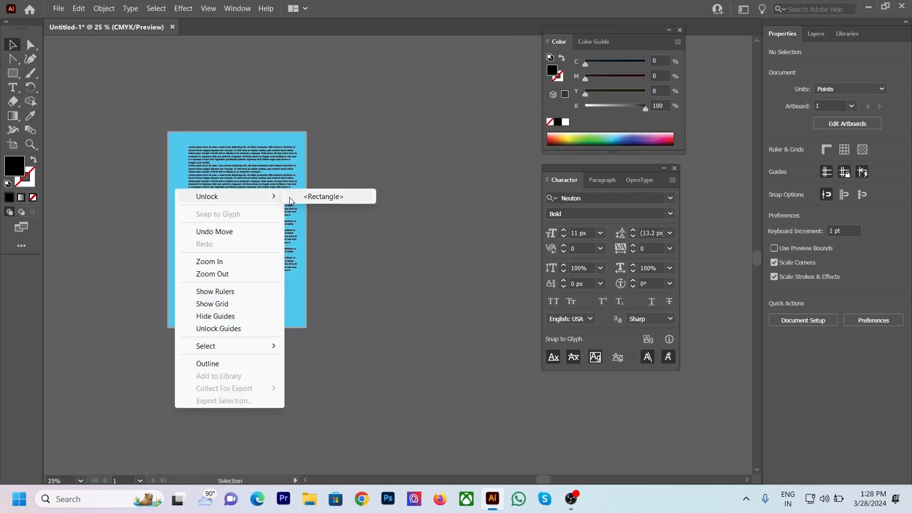
left_click(323, 196)
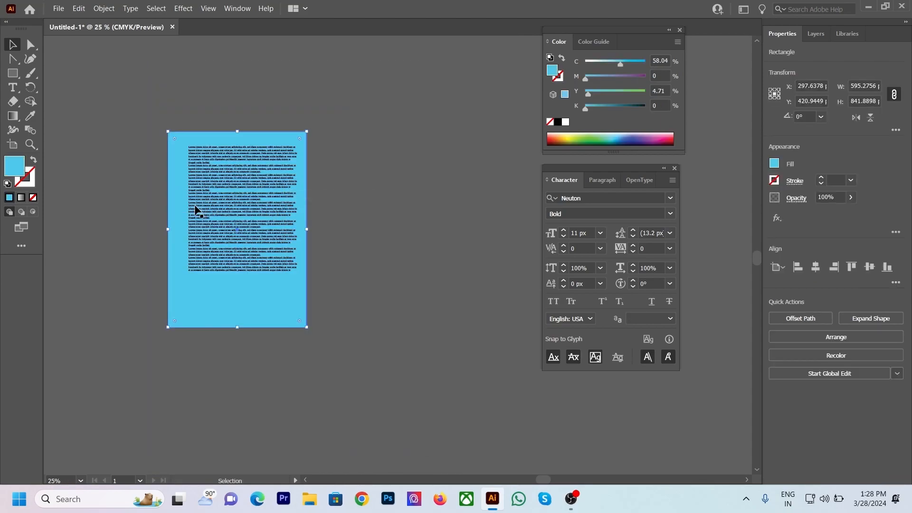
left_click(817, 34)
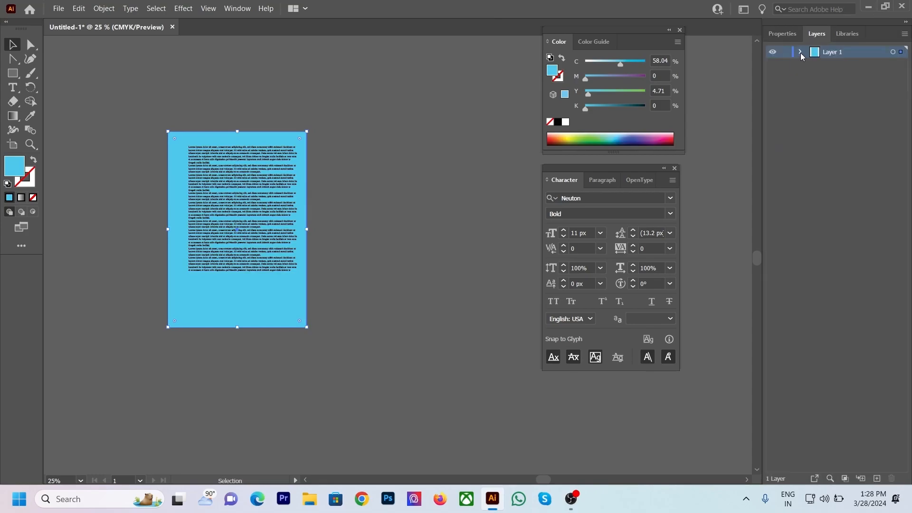
left_click(801, 52)
left_click(858, 78)
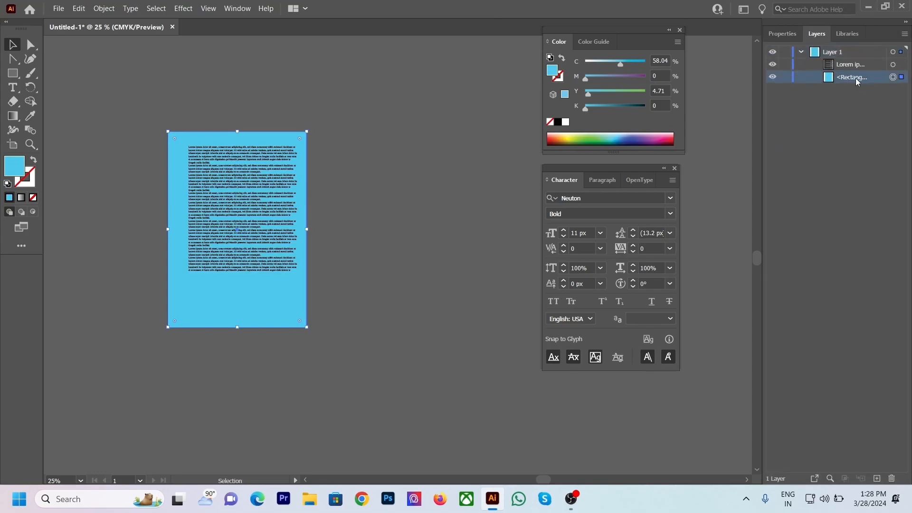
key("Delete")
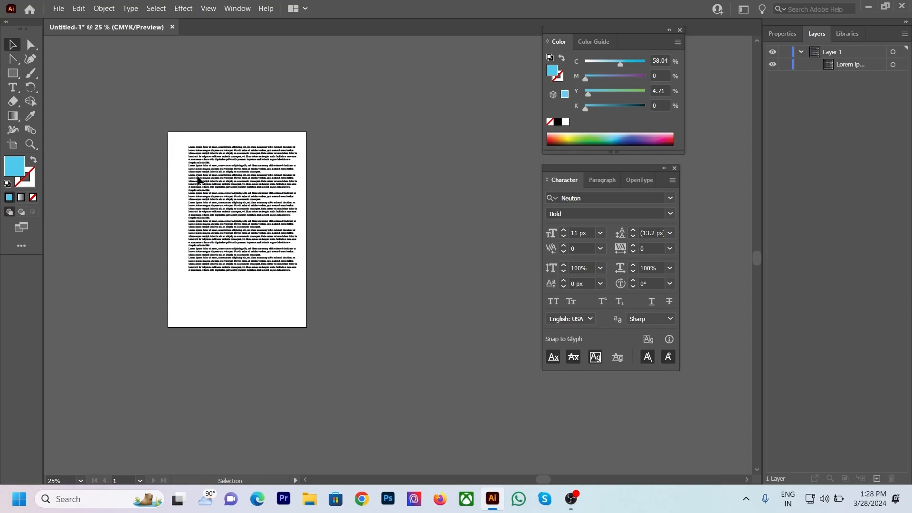
Step: Extend the text frame downward close to the artboard's lower edge and narrow it slightly from its right side
scroll(209, 170, "up", 3)
scroll(234, 178, "down", 3)
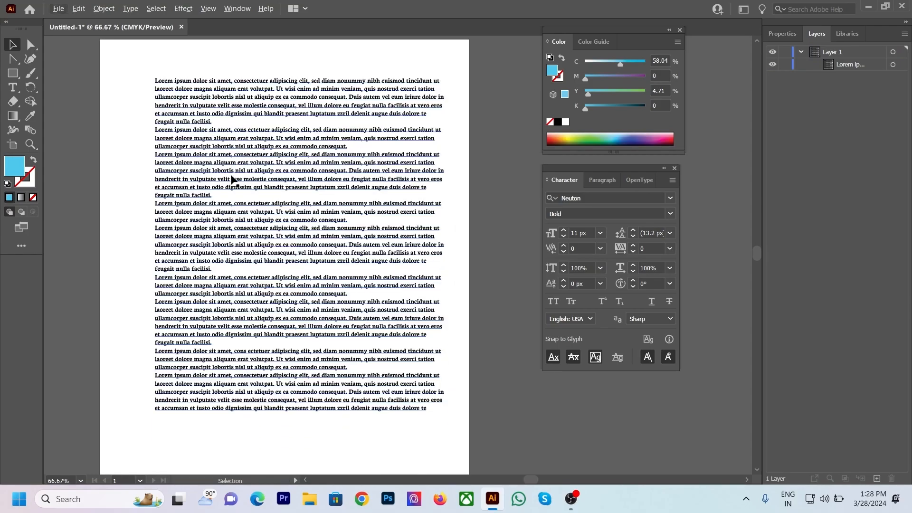
scroll(266, 157, "down", 1)
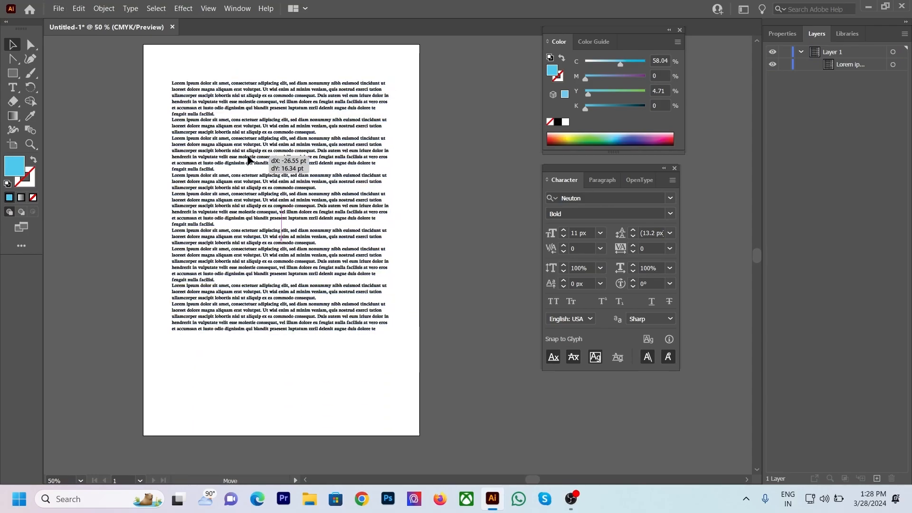
left_click(204, 161)
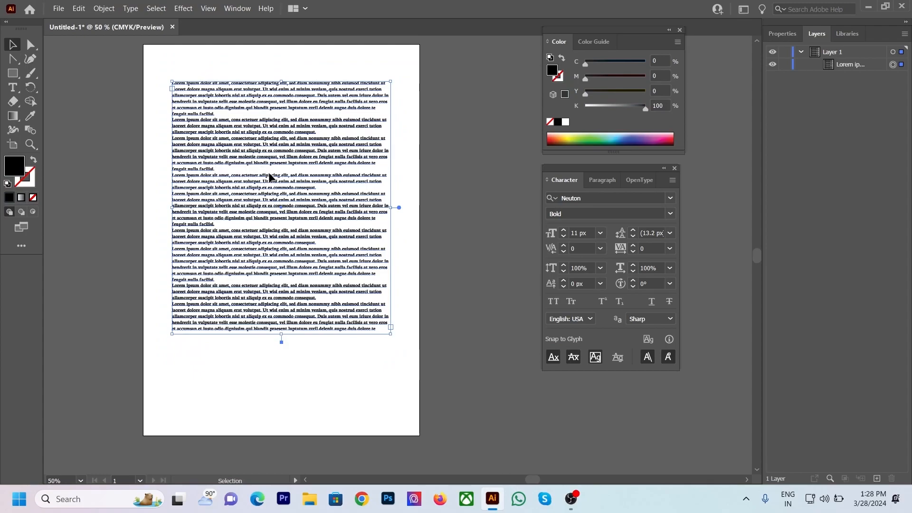
left_click_drag(283, 335, 284, 413)
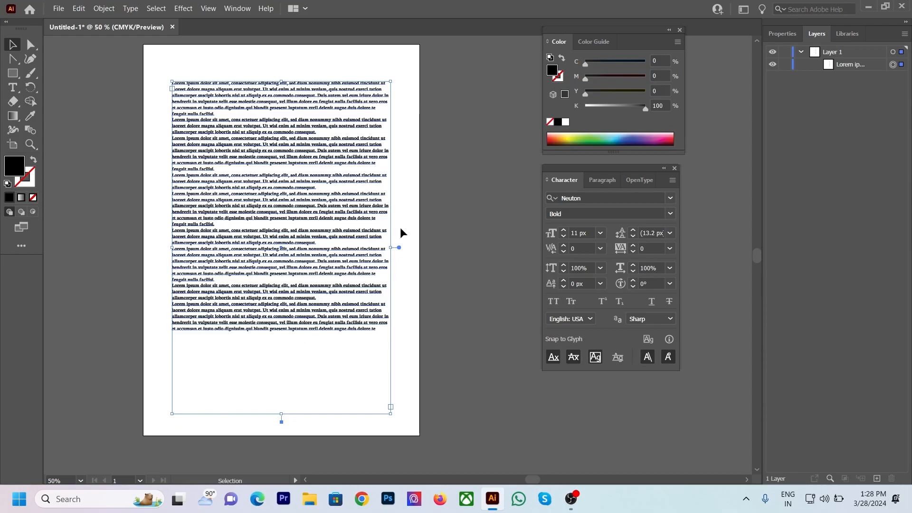
left_click_drag(391, 247, 388, 266)
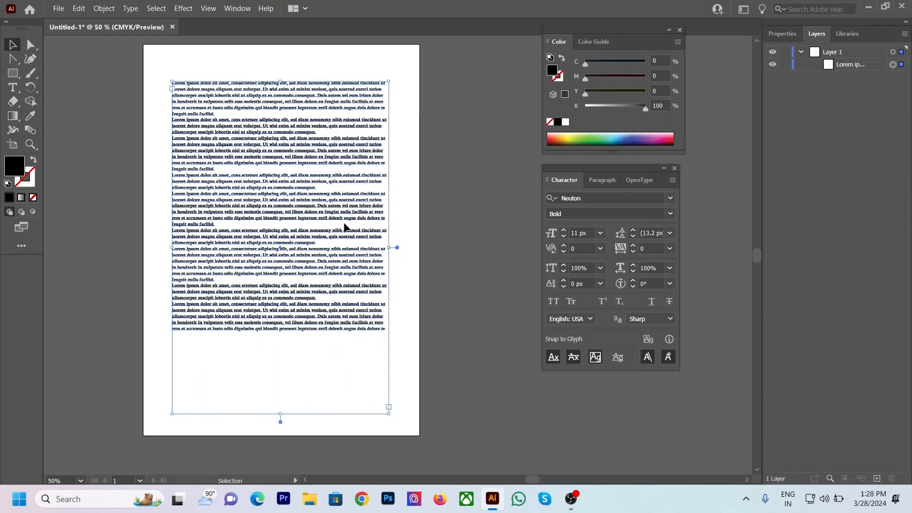
Step: Show the paragraph formatting options for the area text
triple_click(311, 216)
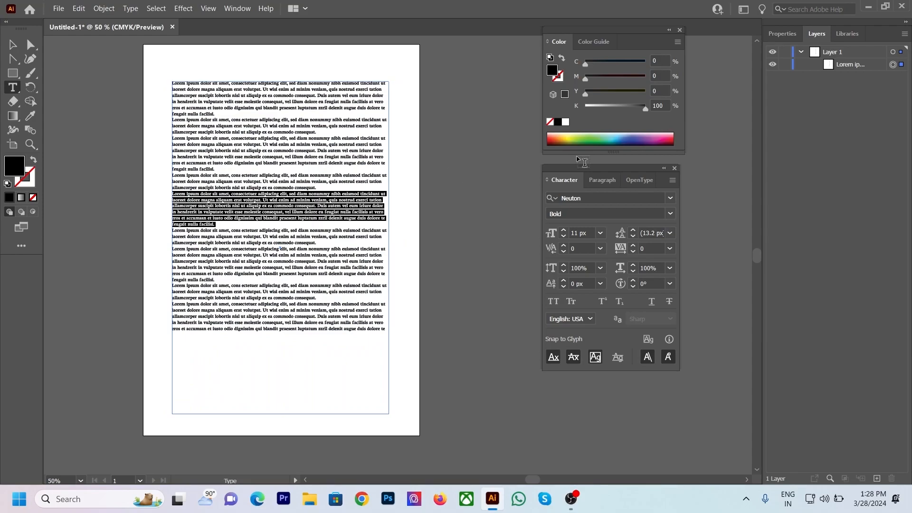
left_click(606, 181)
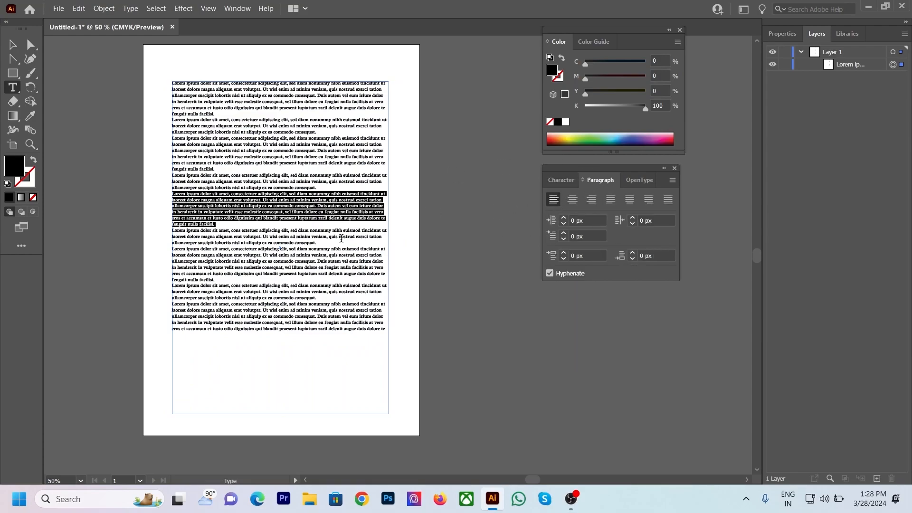
left_click(332, 305)
left_click(249, 230)
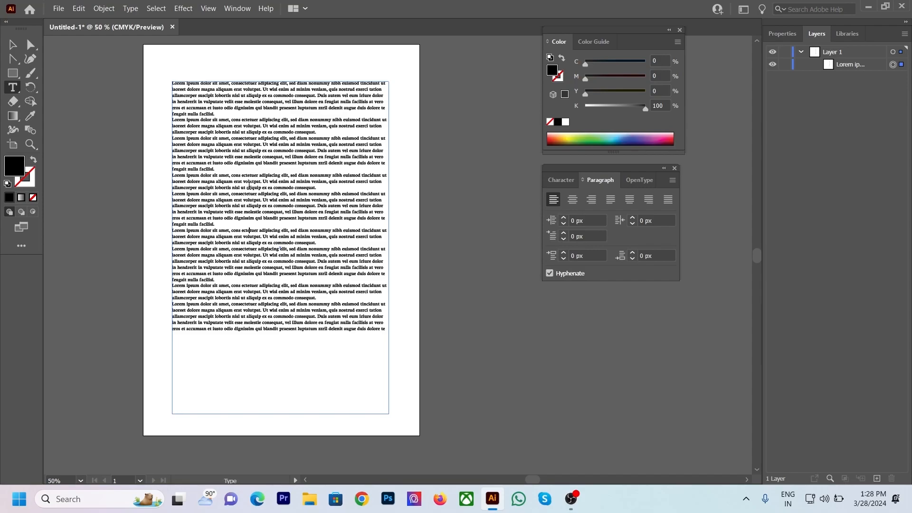
scroll(247, 180, "up", 3)
scroll(248, 180, "down", 2)
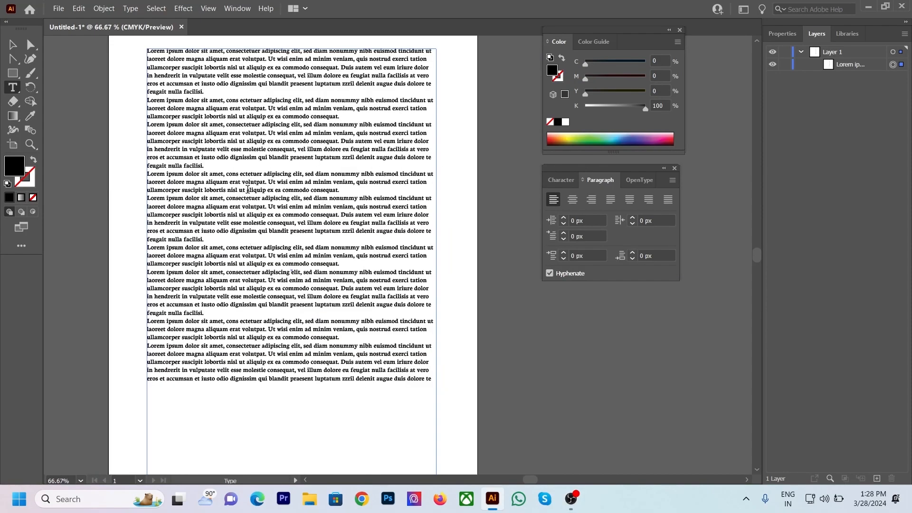
Step: Try centre and right alignment on the fifth paragraph and return it to left alignment
left_click_drag(260, 215, 292, 214)
left_click(301, 209)
left_click(573, 200)
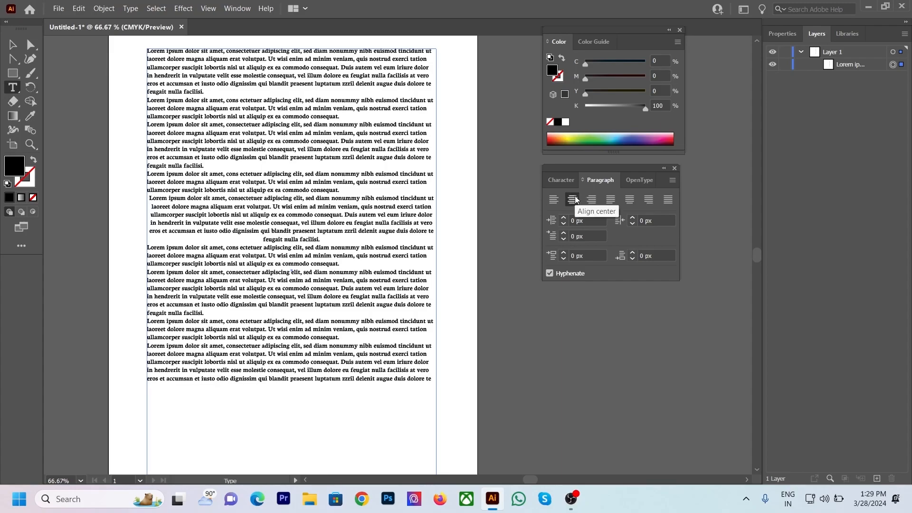
left_click(593, 201)
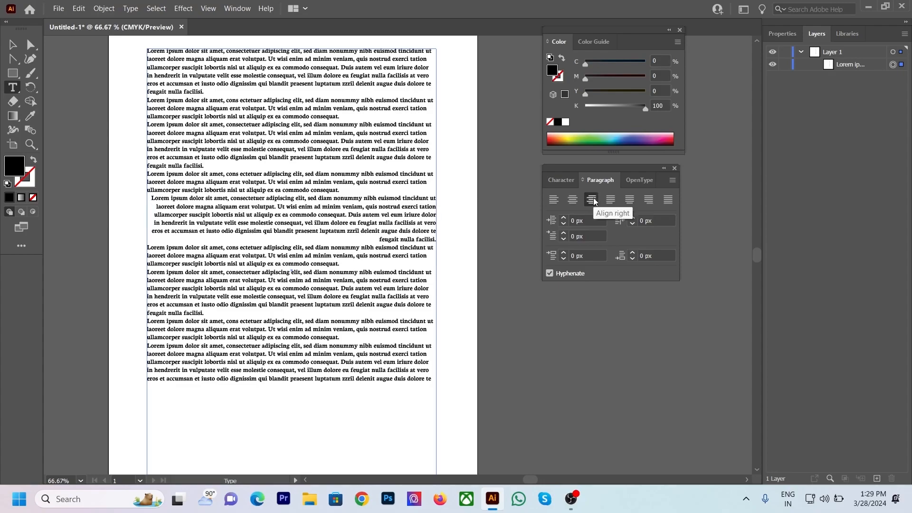
left_click(558, 202)
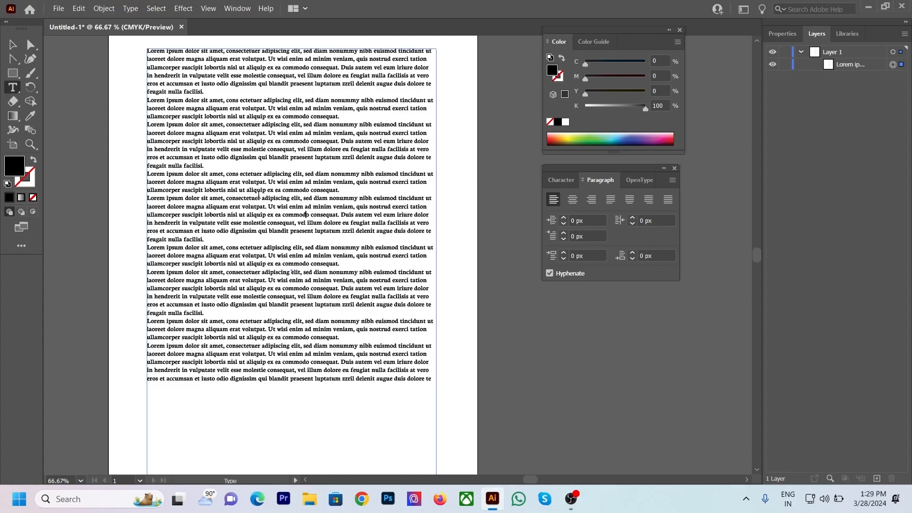
Step: Set the space before paragraph to 10 px for all of the area text
key("ctrl+a")
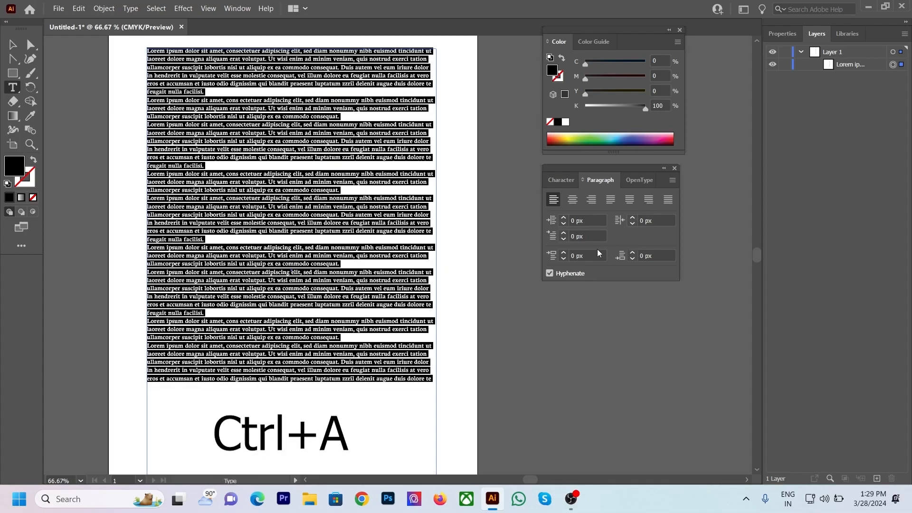
left_click(592, 256)
key("shift+Up")
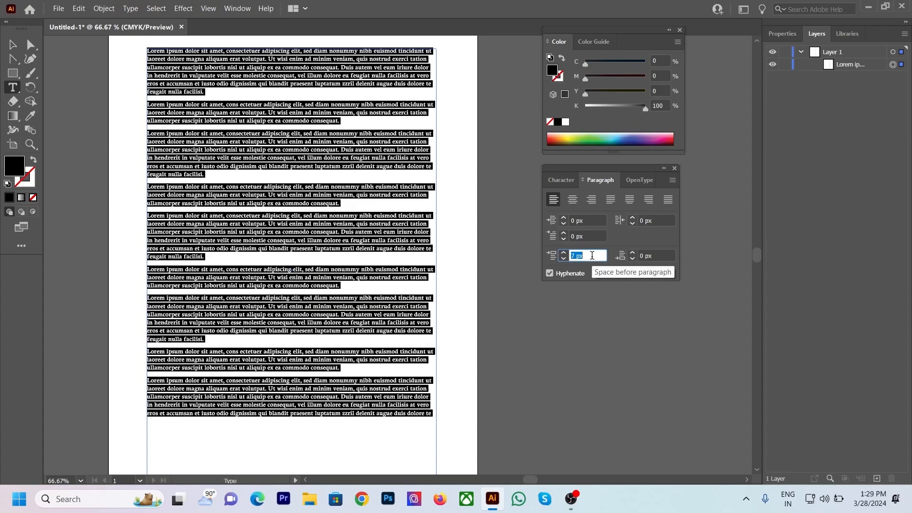
Step: Set the fifth paragraph's space before to 29 px and its space after to about 32 px
left_click(278, 209)
left_click(306, 222)
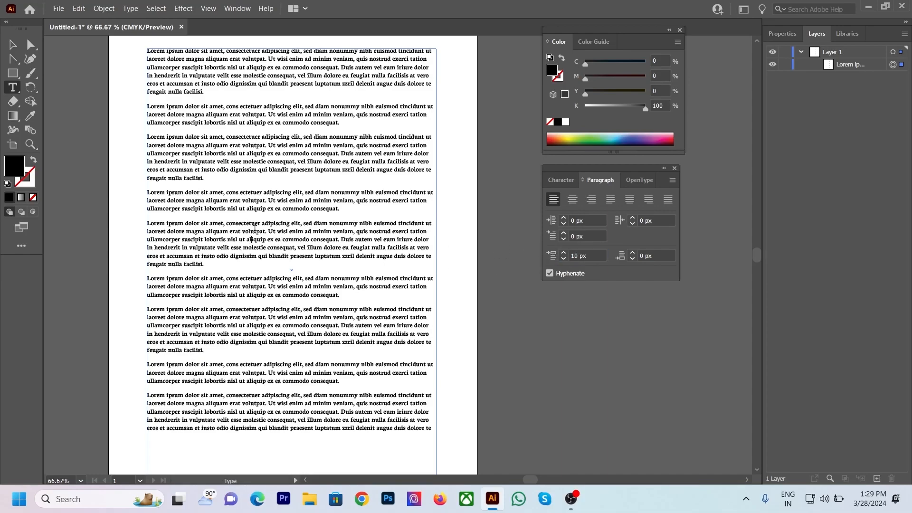
left_click(587, 252)
scroll(587, 252, "up", 18)
scroll(588, 251, "up", 1)
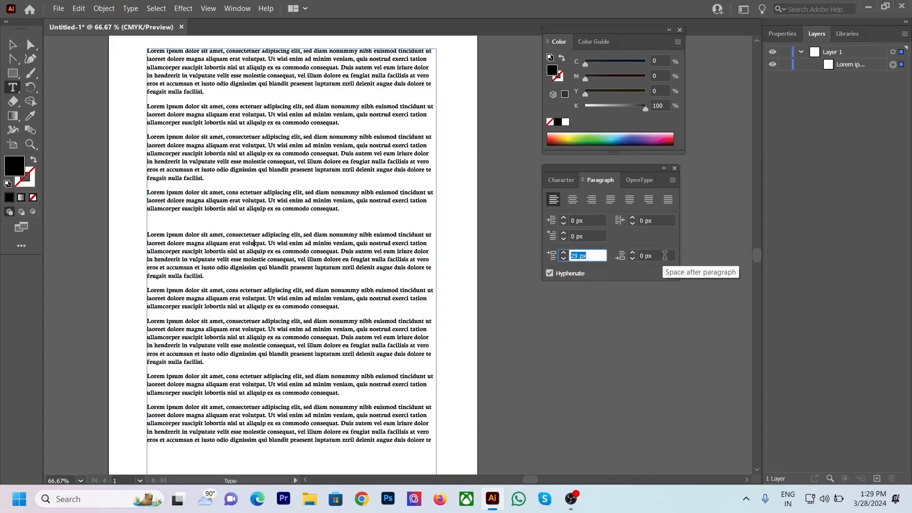
left_click(651, 256)
scroll(651, 255, "up", 14)
scroll(651, 255, "up", 20)
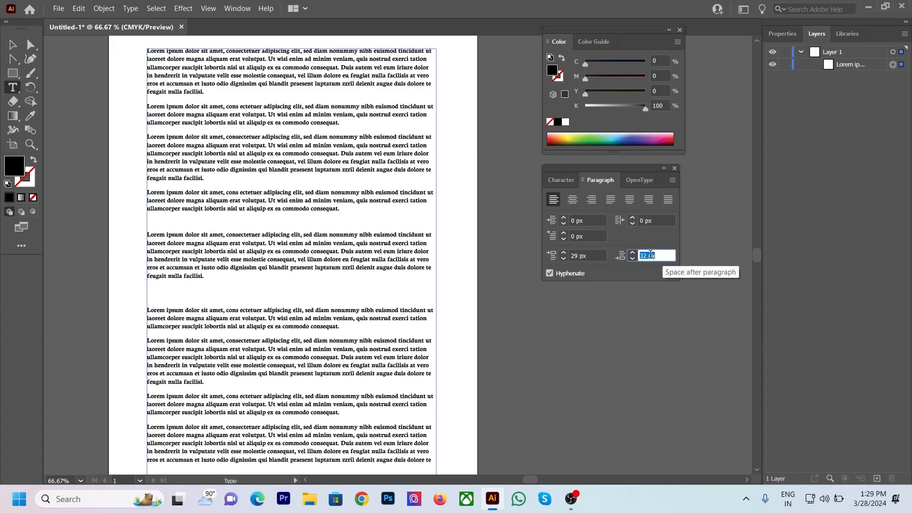
Step: Set the third paragraph's right indent to 29 px
left_click(233, 153)
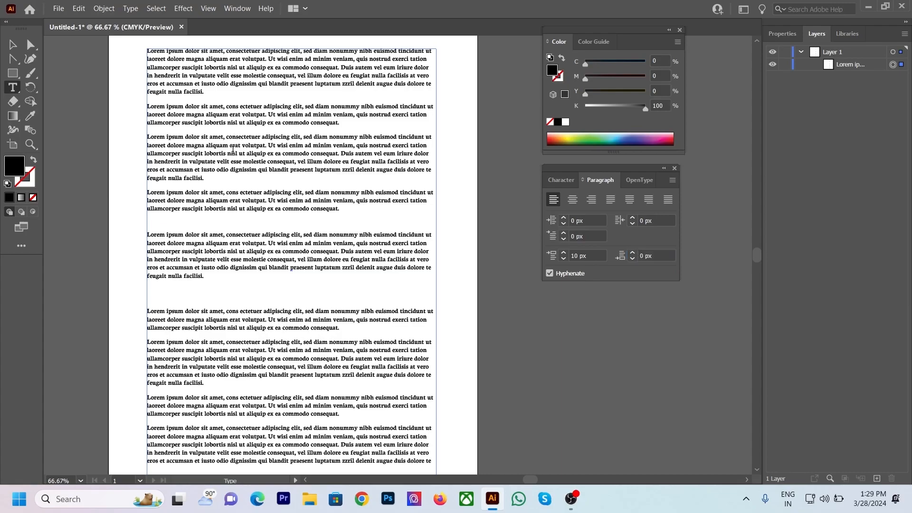
left_click(650, 222)
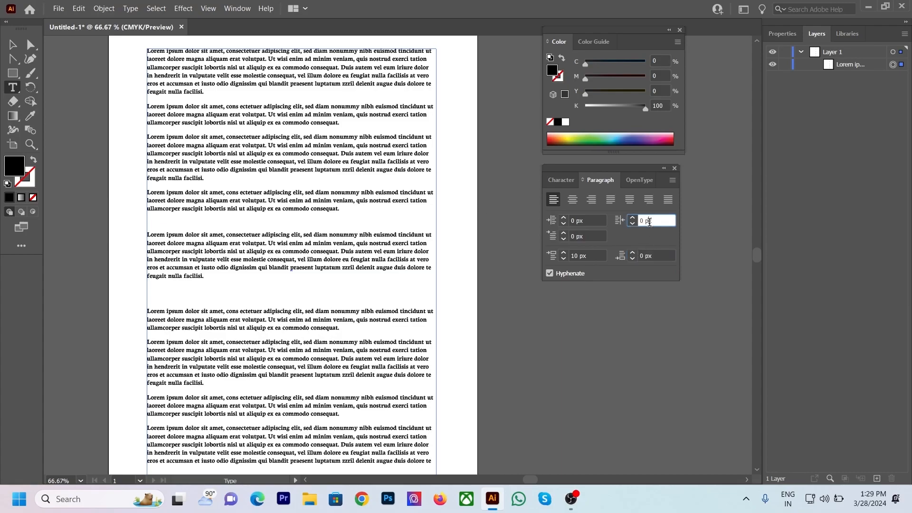
type("10")
key("Return")
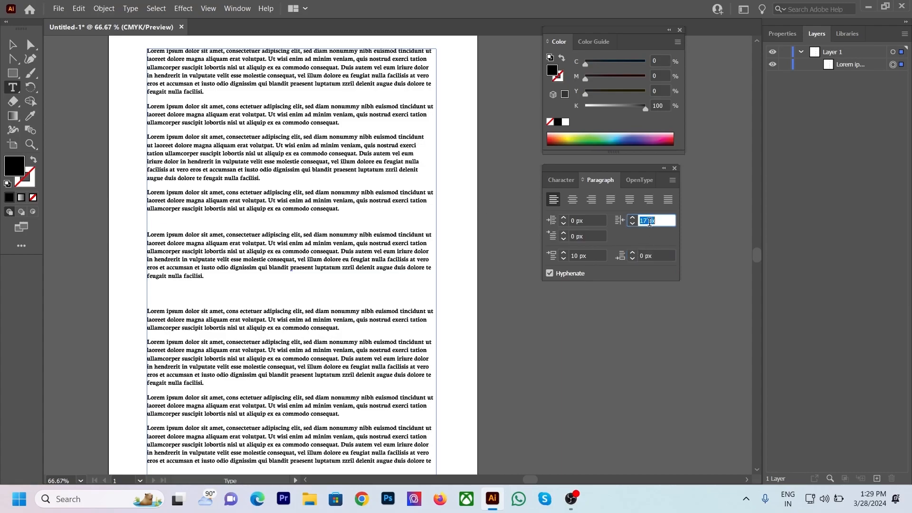
key("Up")
key("Up")
key("Up")
key("Up")
key("Up")
key("Up")
key("Up")
key("Up")
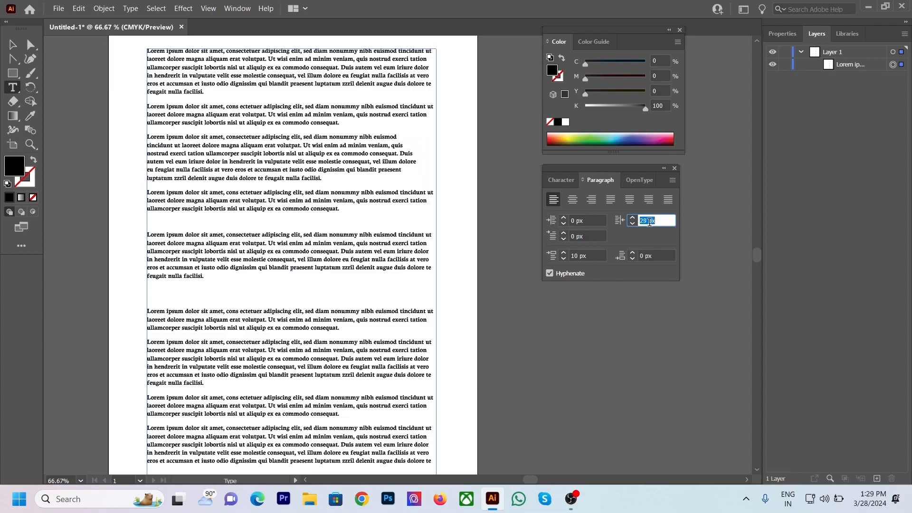
Step: Set the third paragraph's left indent to 35 px
left_click(584, 221)
key("Up")
key("Up")
key("Up")
key("Up")
key("Up")
key("Up")
key("Up")
key("Up")
key("Up")
key("Up")
key("Up")
key("Up")
key("Up")
key("Up")
key("Up")
key("Up")
key("Up")
key("Up")
key("Up")
key("Up")
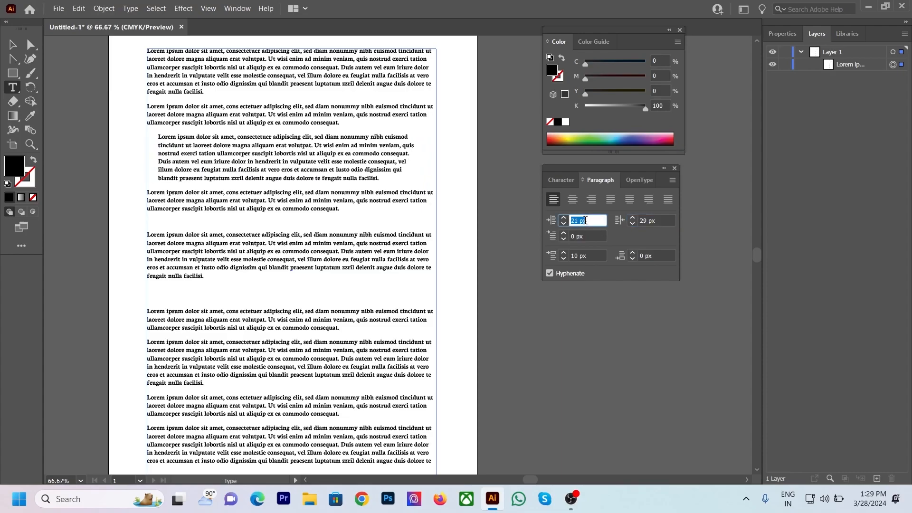
key("Up")
key("Up")
key("Up")
key("Up")
key("Up")
key("Up")
key("Up")
key("Up")
key("Up")
key("Up")
key("Up")
key("Up")
key("Up")
key("Up")
key("Up")
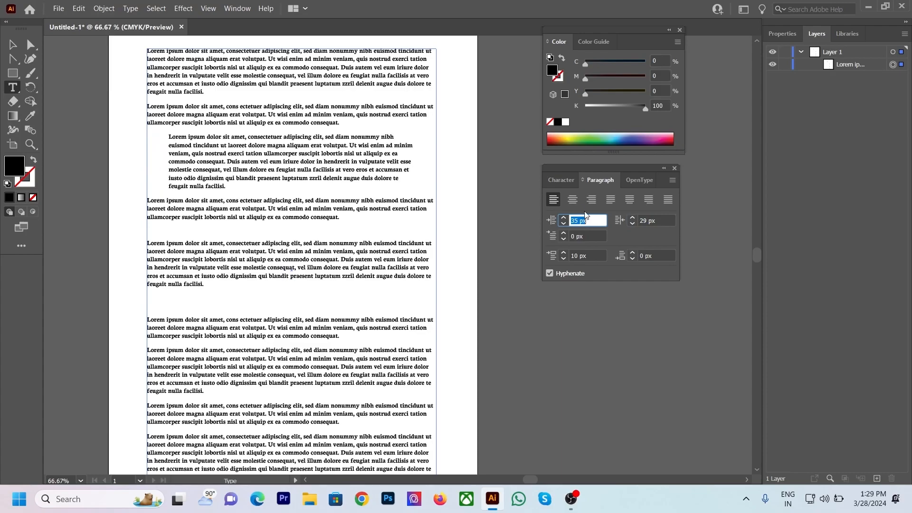
Step: Try different alignments on the indented third paragraph and settle on justify with last line aligned center
left_click(572, 204)
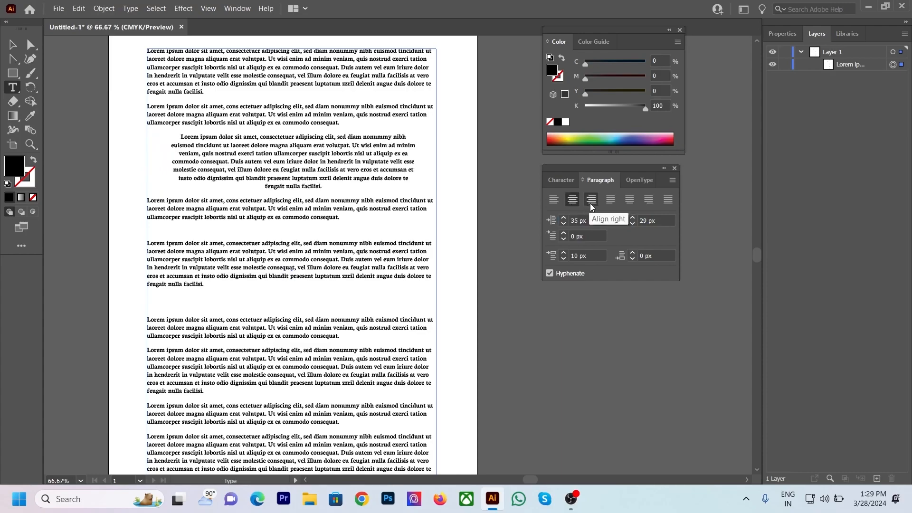
left_click(590, 204)
left_click(609, 203)
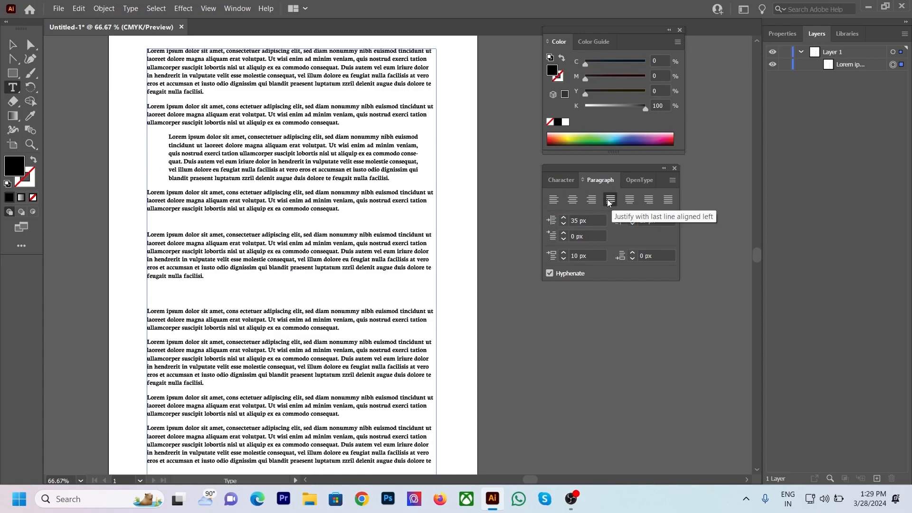
left_click(631, 202)
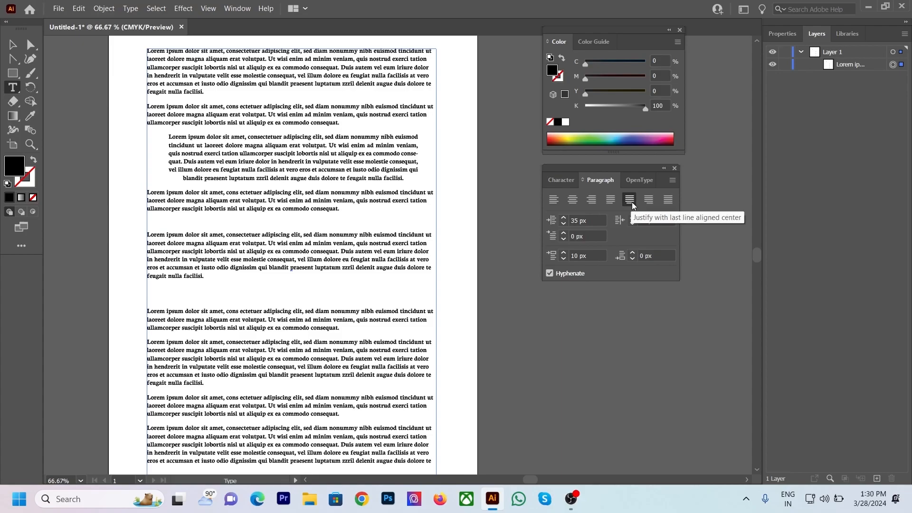
Step: Try justify with last line aligned right and justify all lines on the indented third paragraph
left_click(645, 203)
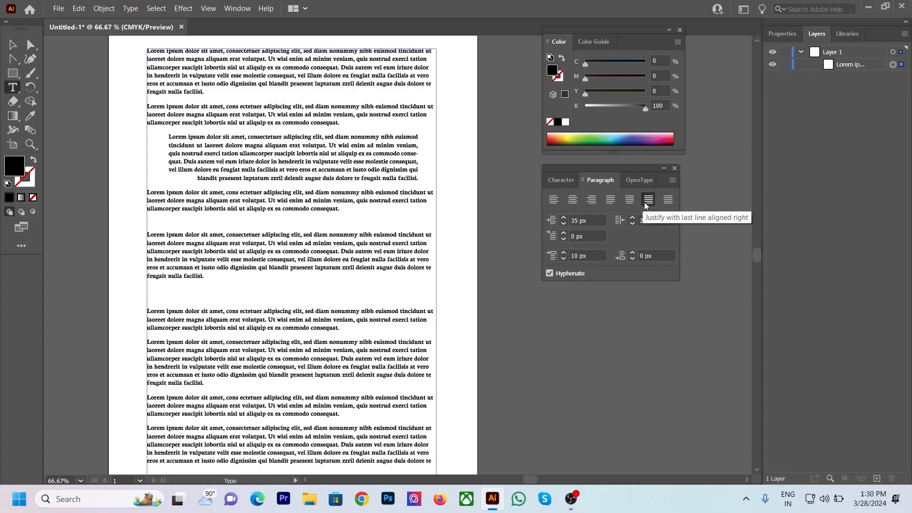
left_click(668, 202)
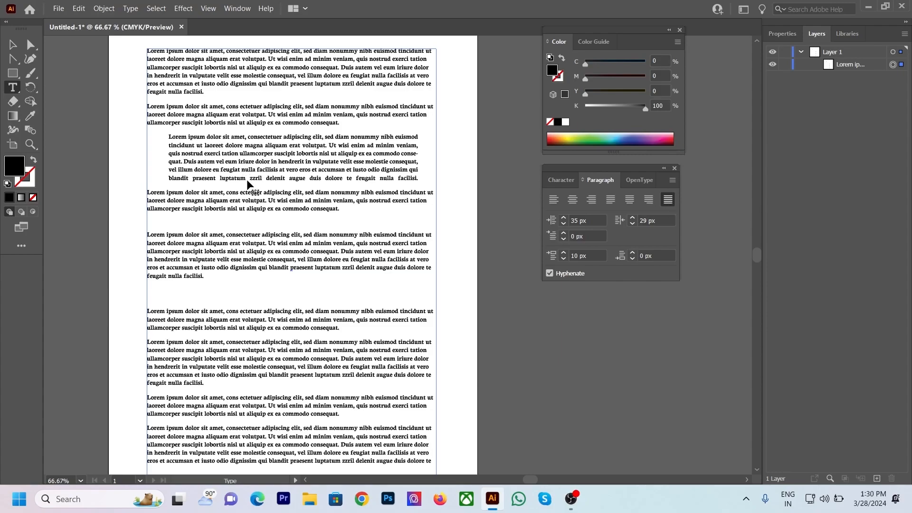
Step: Reset the left and right indents of all the text to 0 px
key("ctrl+a")
left_click(584, 220)
type("33")
key("Return")
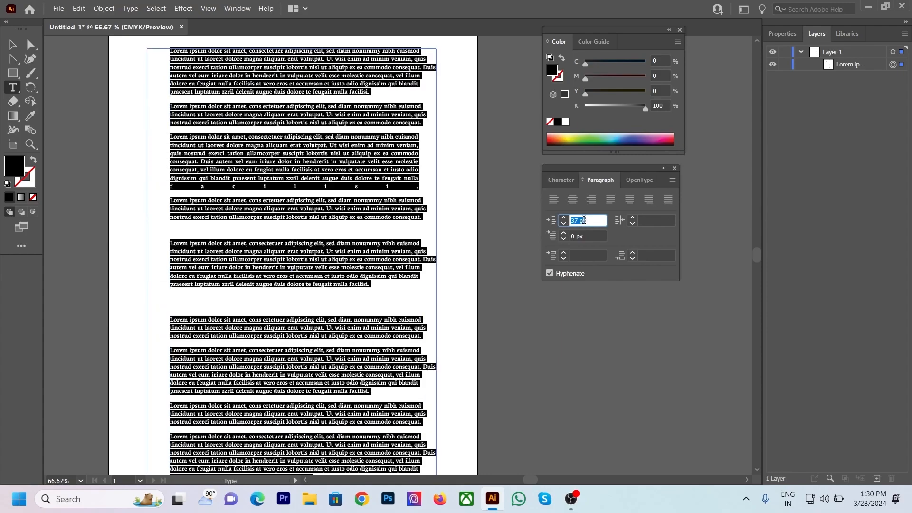
type("0")
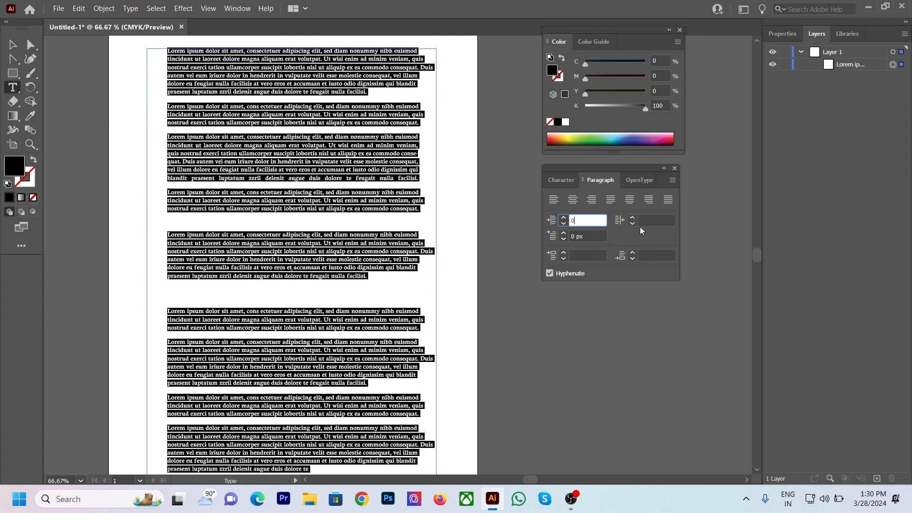
left_click(644, 220)
type("0")
Step: Set the first-line indent of all paragraphs to 17 px
left_click(601, 233)
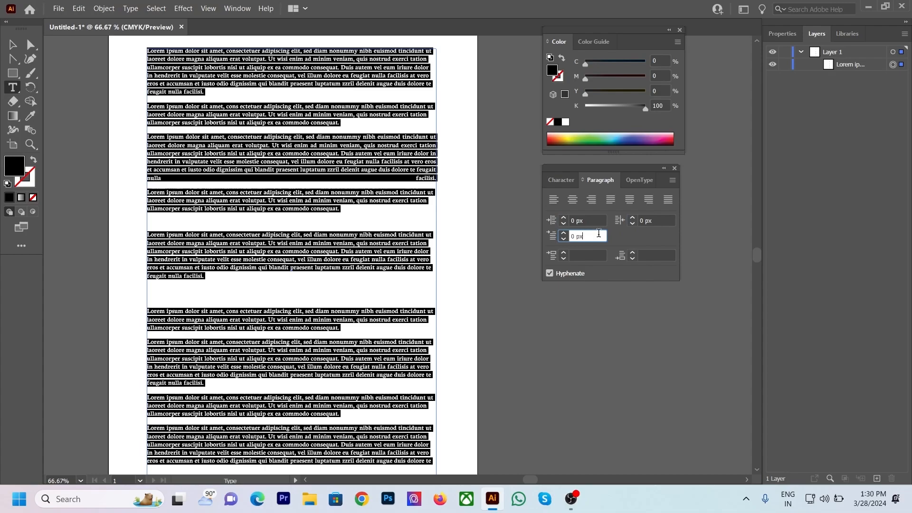
type("13")
key("Return")
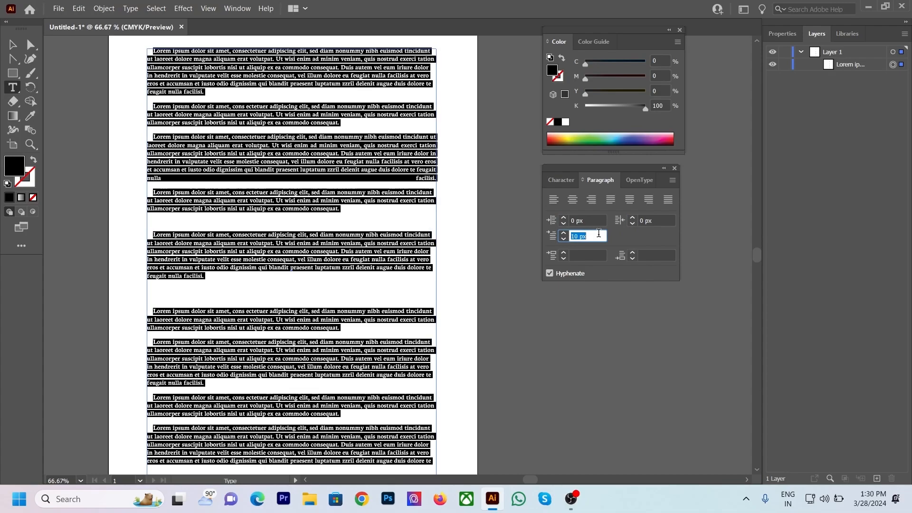
scroll(599, 233, "up", 4)
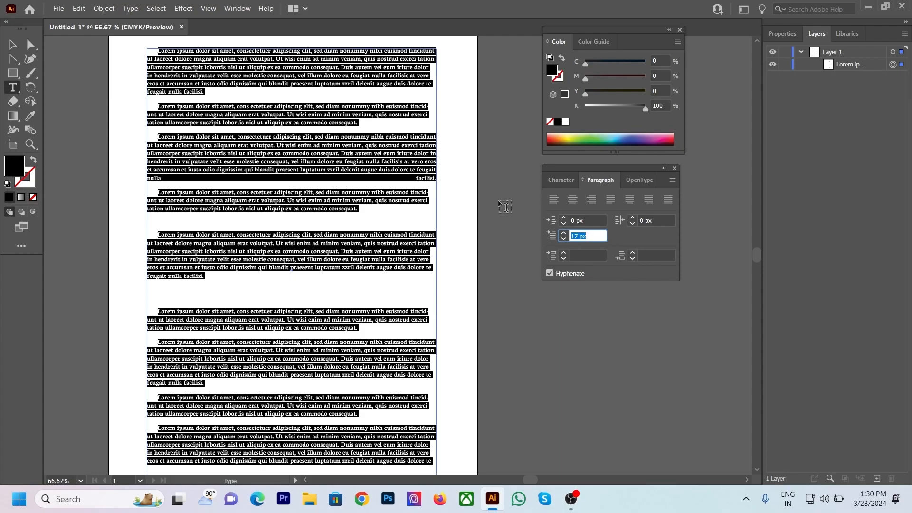
Step: Reset the space before and space after of all paragraphs to 0 px
left_click(591, 256)
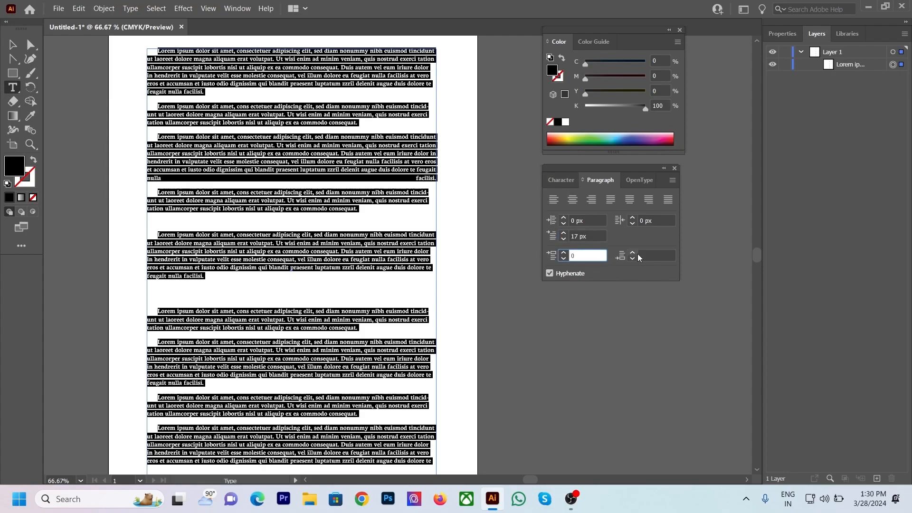
left_click(657, 256)
type("0")
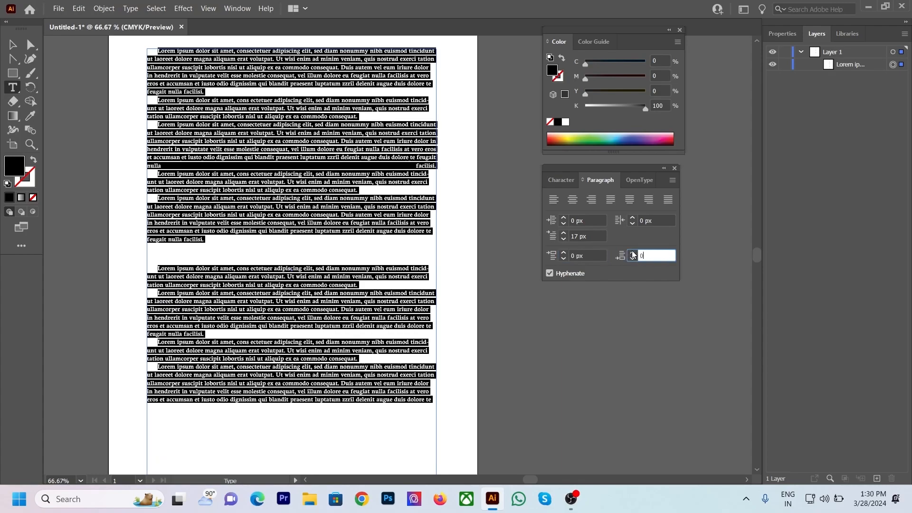
key("Return")
left_click(262, 207)
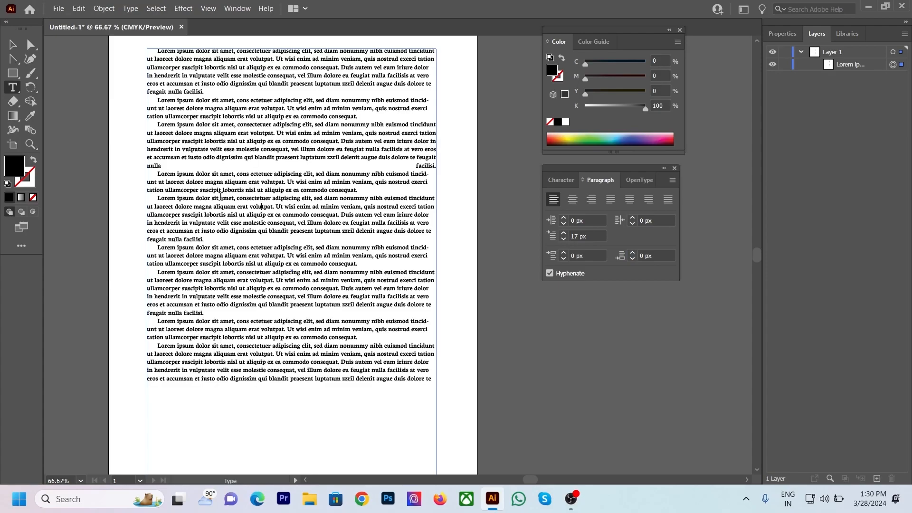
Step: Set the space before every paragraph to 10 px and leave text editing
key("ctrl+a")
left_click(595, 260)
type("10")
key("Return")
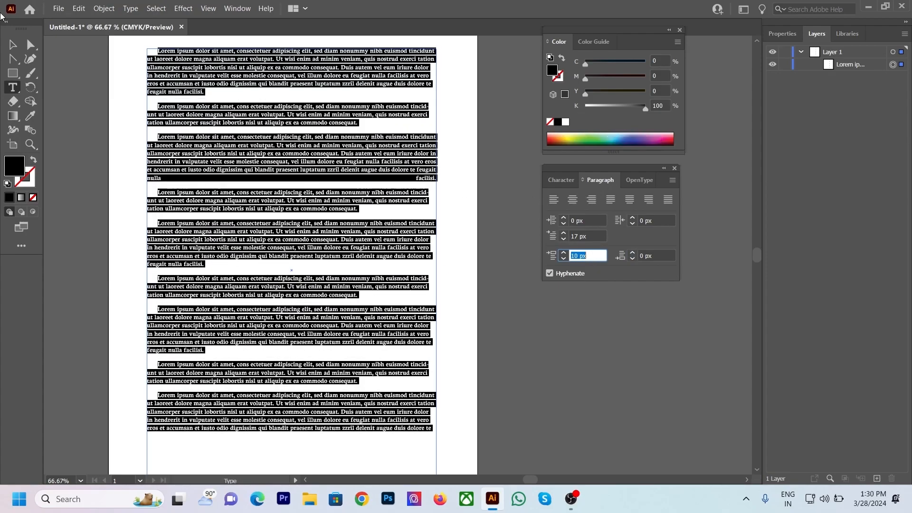
left_click(13, 44)
left_click(490, 219)
key("ctrl+minus")
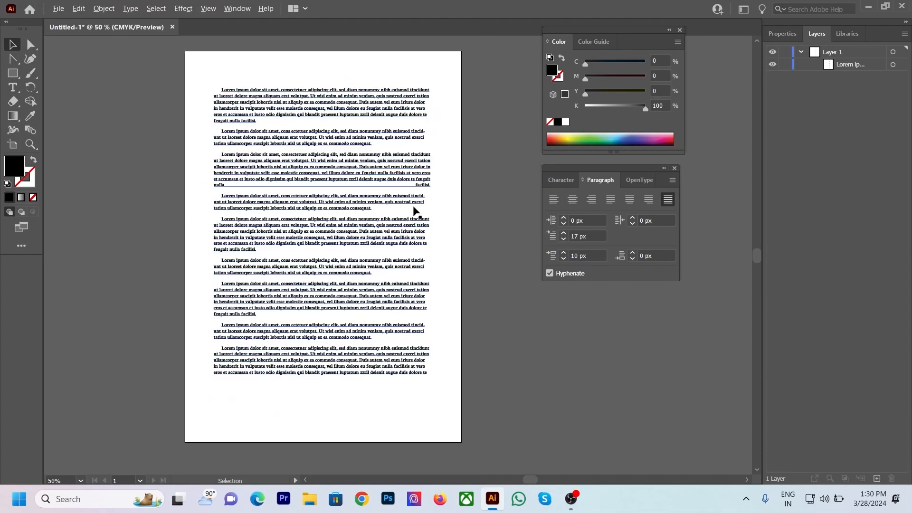
Step: Try the alignment options on all the text and settle on justify with last line aligned left
left_click(354, 194)
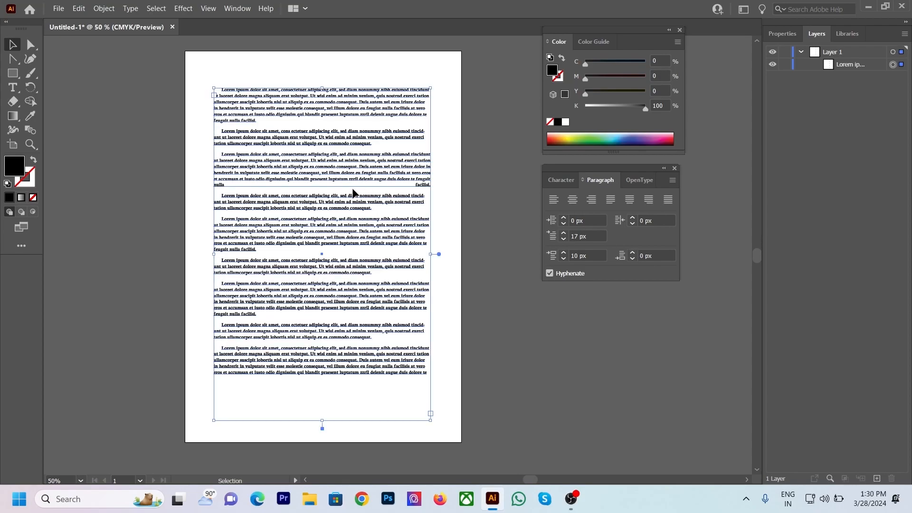
key("a")
double_click(346, 224)
key("ctrl+a")
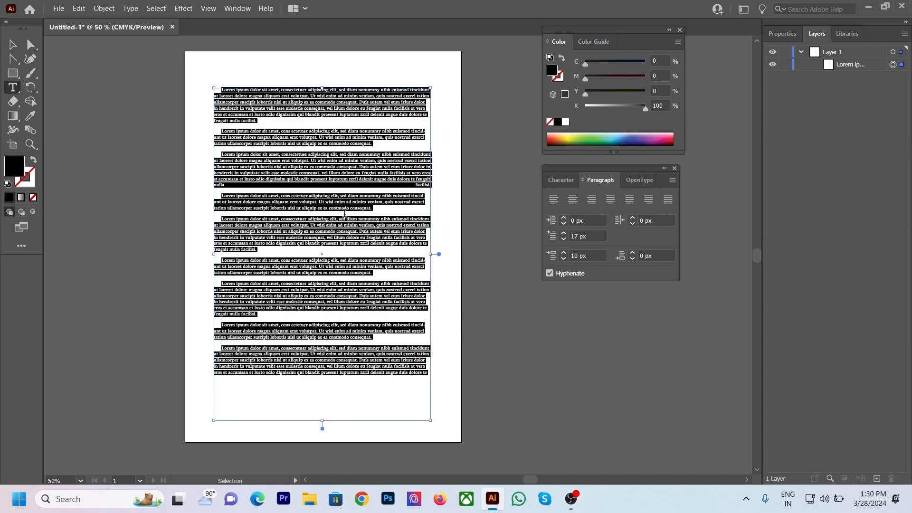
left_click(555, 200)
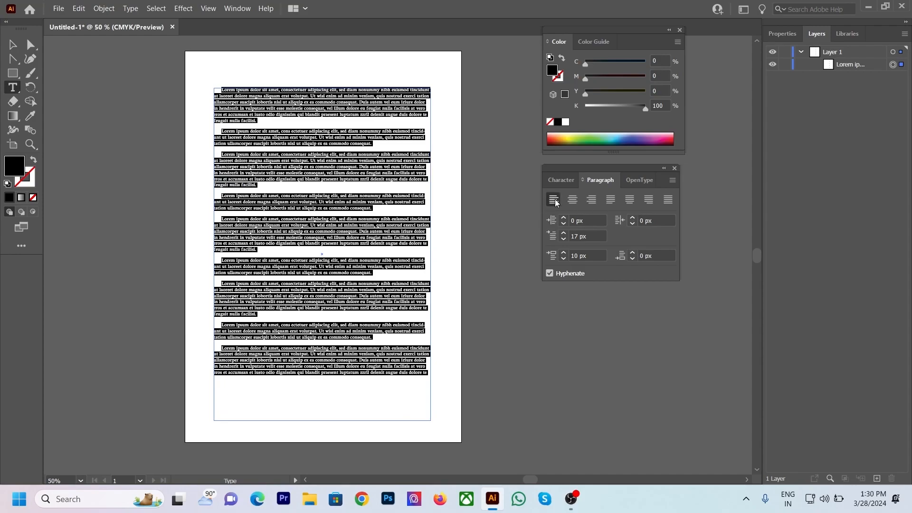
left_click(573, 201)
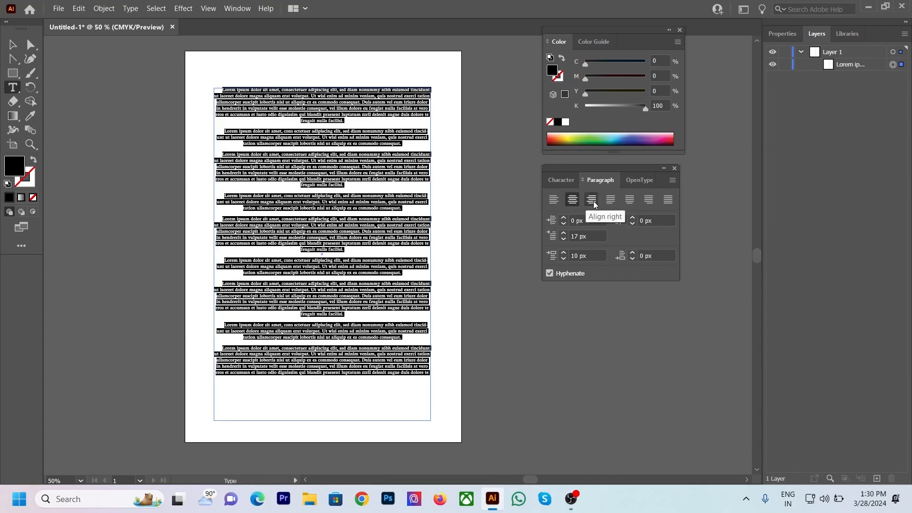
left_click(594, 200)
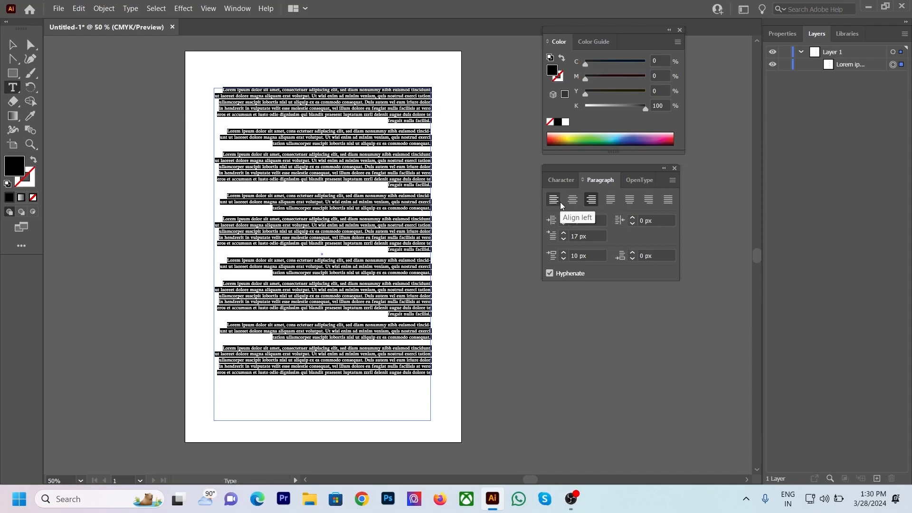
left_click(612, 202)
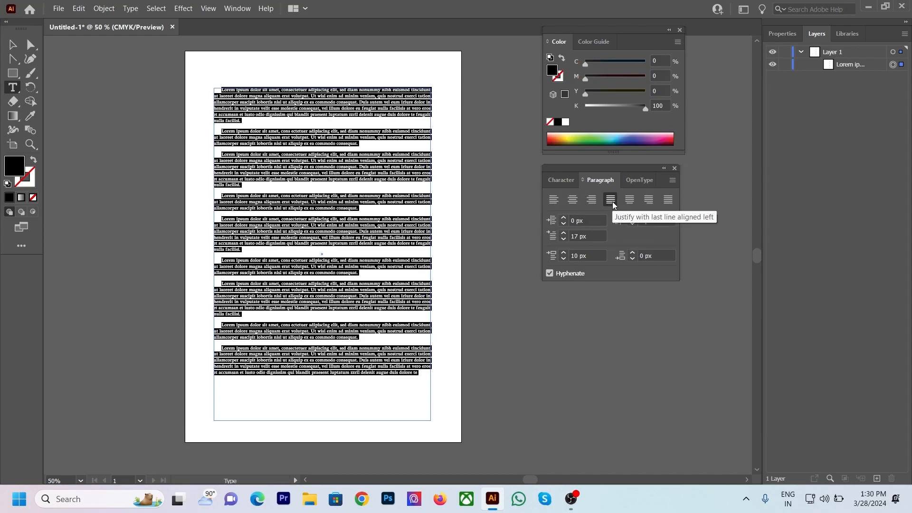
left_click(631, 202)
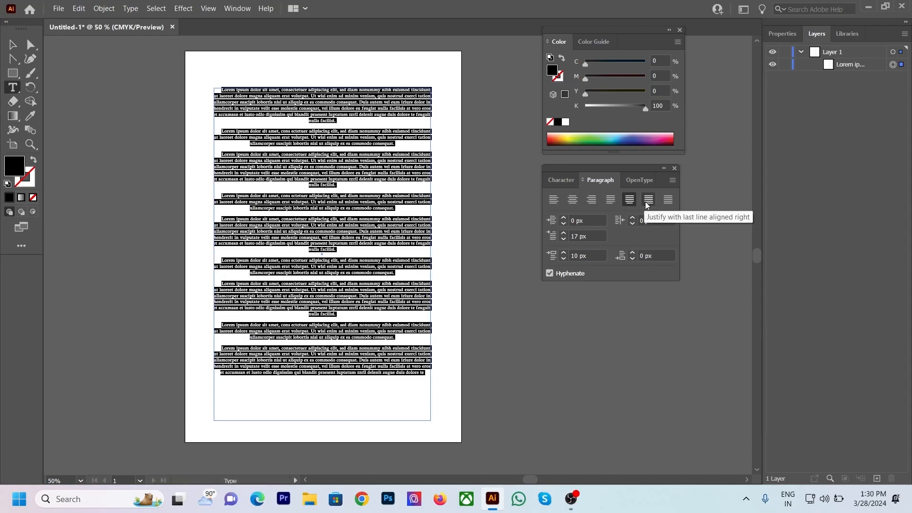
left_click(647, 205)
left_click(668, 202)
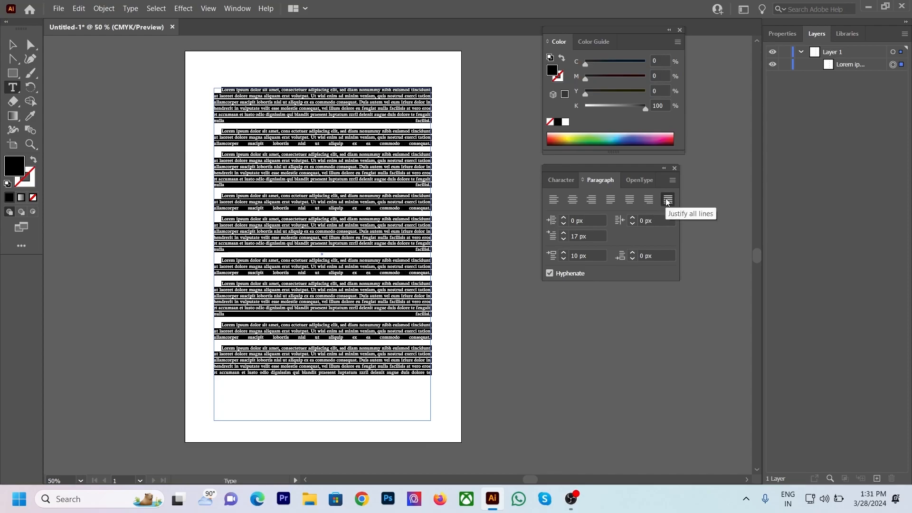
left_click(615, 202)
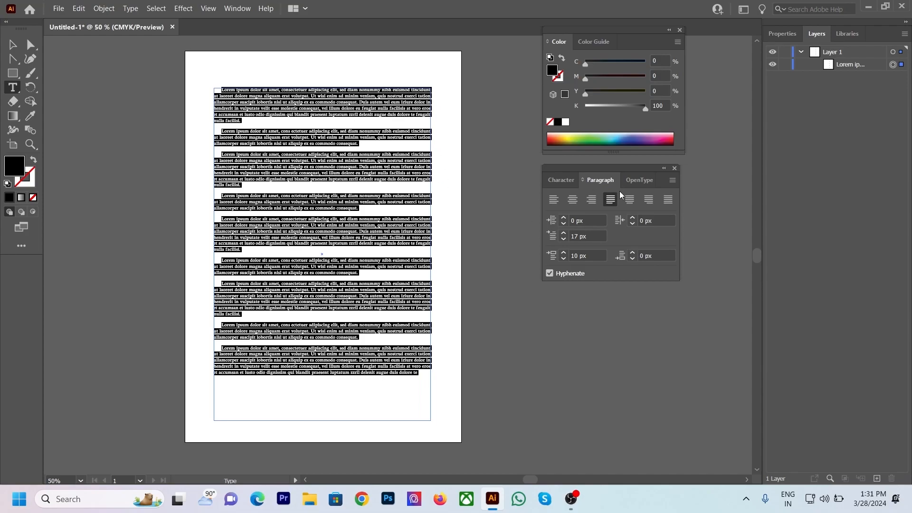
Step: Move the text frame toward the artboard's upper-left corner and resize it into a narrow column nearly the artboard's full height
left_click(12, 45)
left_click(125, 58)
left_click(311, 120)
triple_click(311, 117)
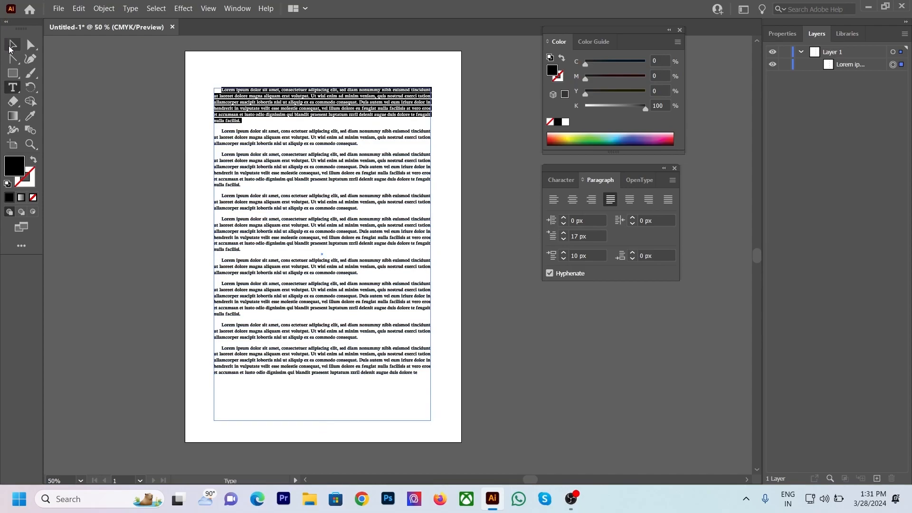
left_click(10, 48)
left_click_drag(301, 209, 279, 190)
left_click_drag(417, 234, 316, 238)
mouse_move(263, 120)
left_mouse_down()
mouse_move(261, 104)
mouse_move(263, 124)
mouse_move(262, 112)
left_mouse_up()
left_click_drag(257, 393, 256, 437)
Step: Set the font size of all text in the narrow column to 17 px
triple_click(289, 255)
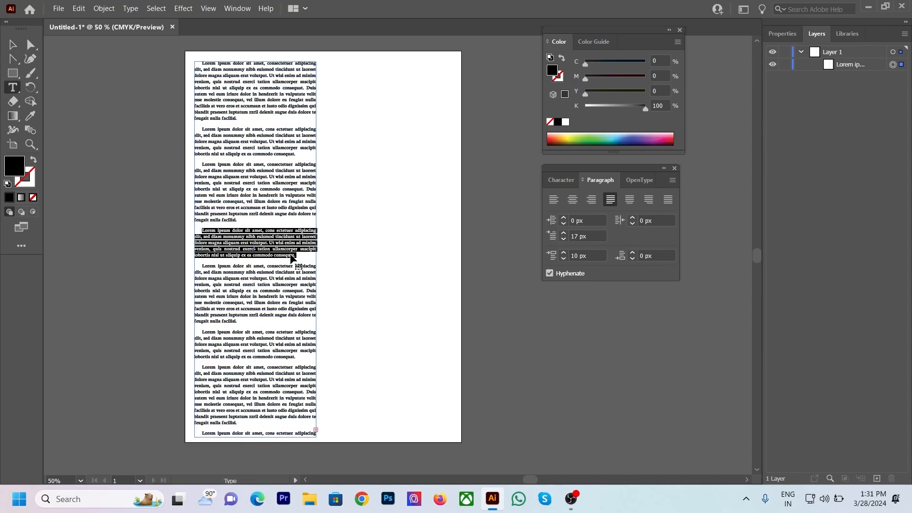
key("ctrl+a")
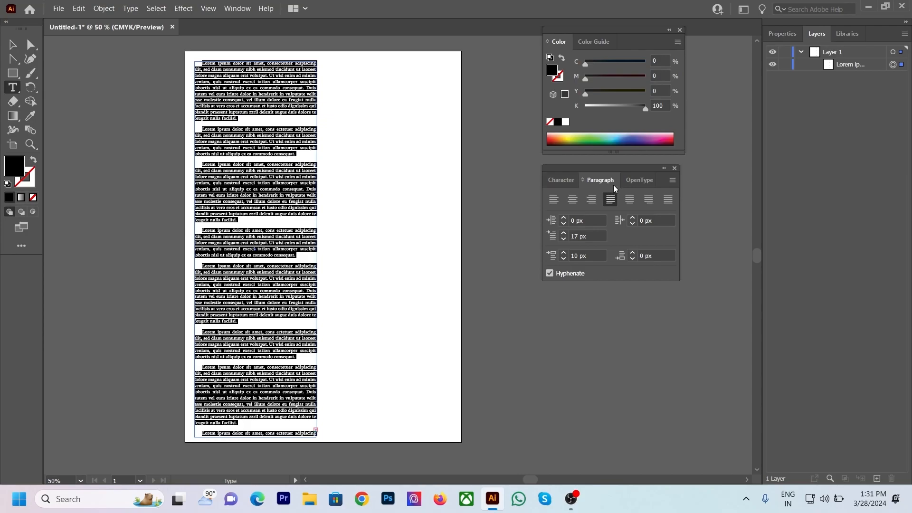
left_click(591, 219)
left_click(561, 180)
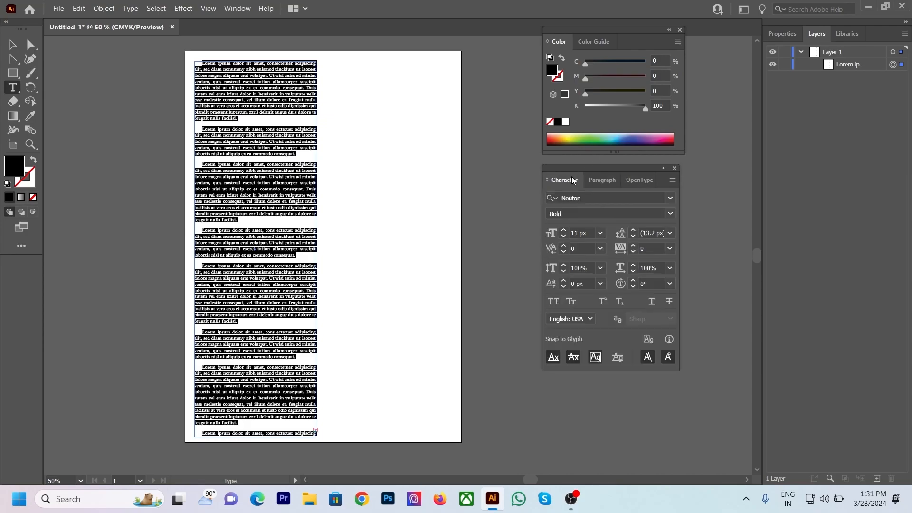
left_click(586, 232)
type("17")
key("Return")
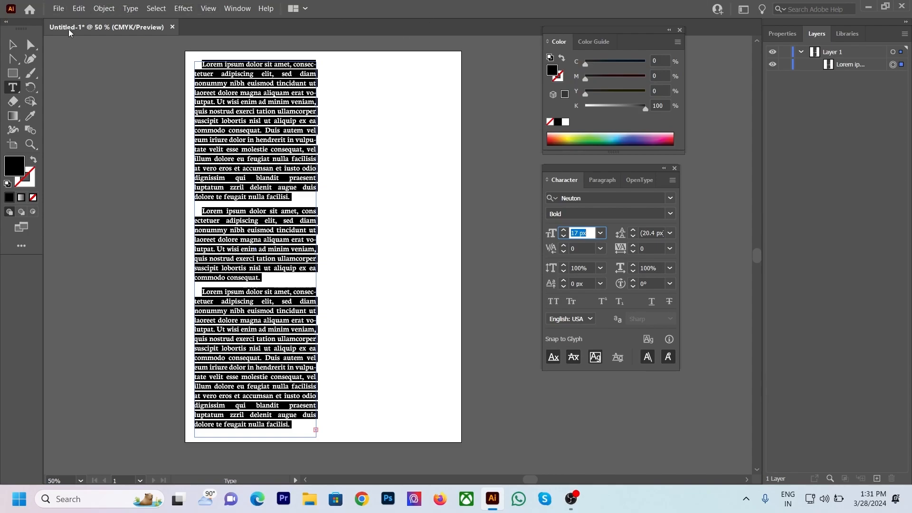
Step: Examine the overset text marker at the lower-right corner of the text column
key("Escape")
scroll(240, 284, "up", 1)
scroll(228, 266, "up", 3)
scroll(218, 252, "down", 3)
scroll(214, 218, "down", 1)
key("t")
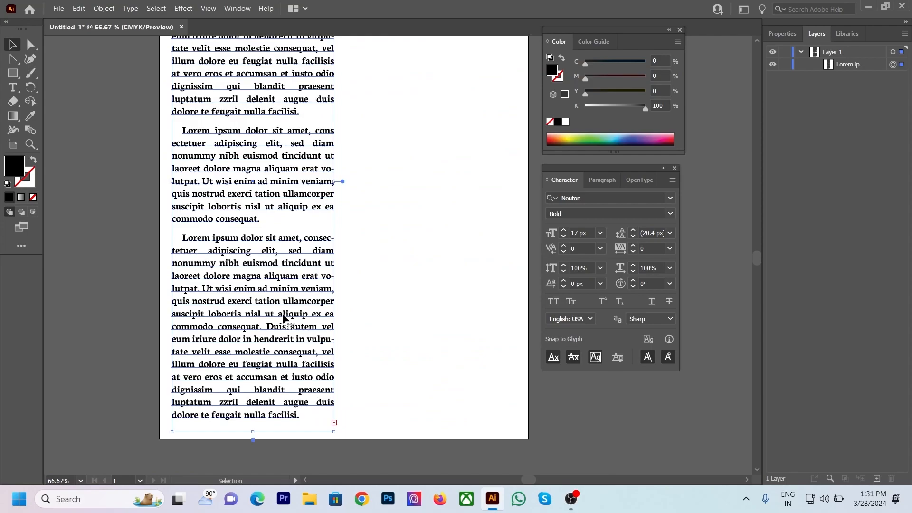
triple_click(282, 314)
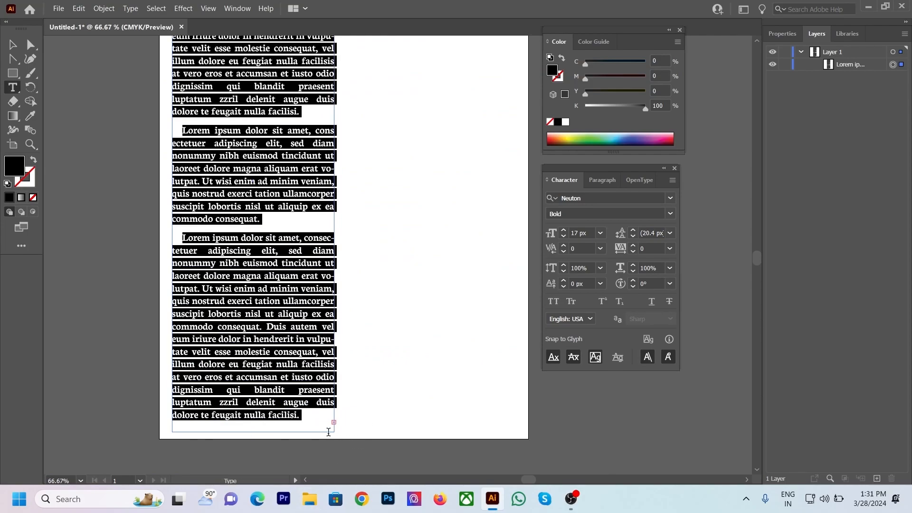
scroll(332, 432, "up", 6)
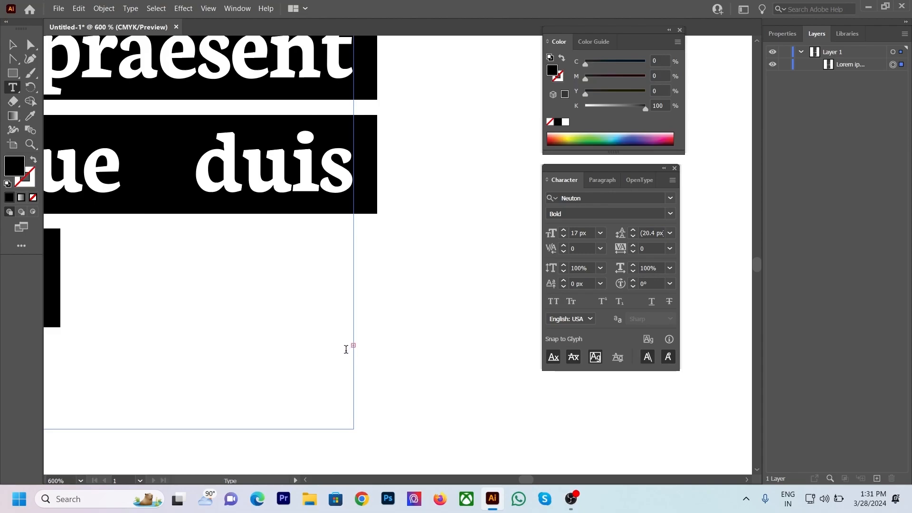
key("ctrl+1")
scroll(269, 385, "down", 3)
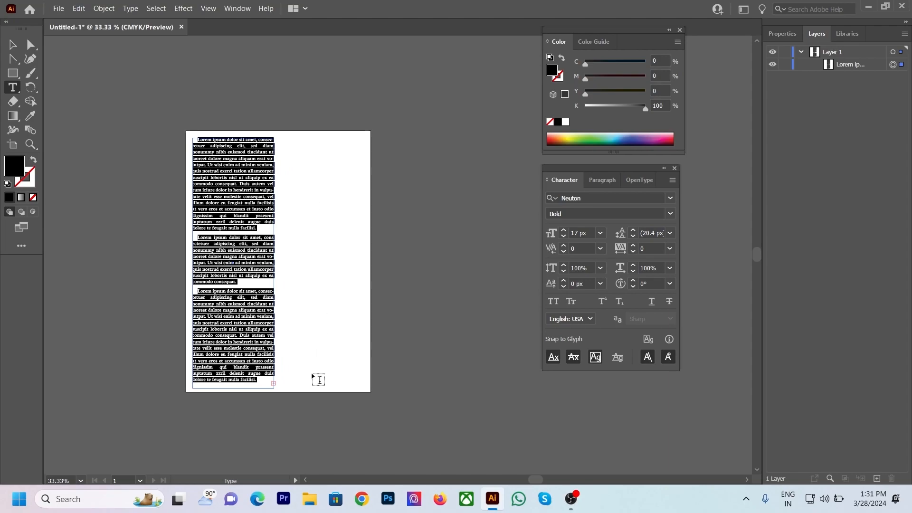
scroll(290, 393, "up", 1)
key("ctrl")
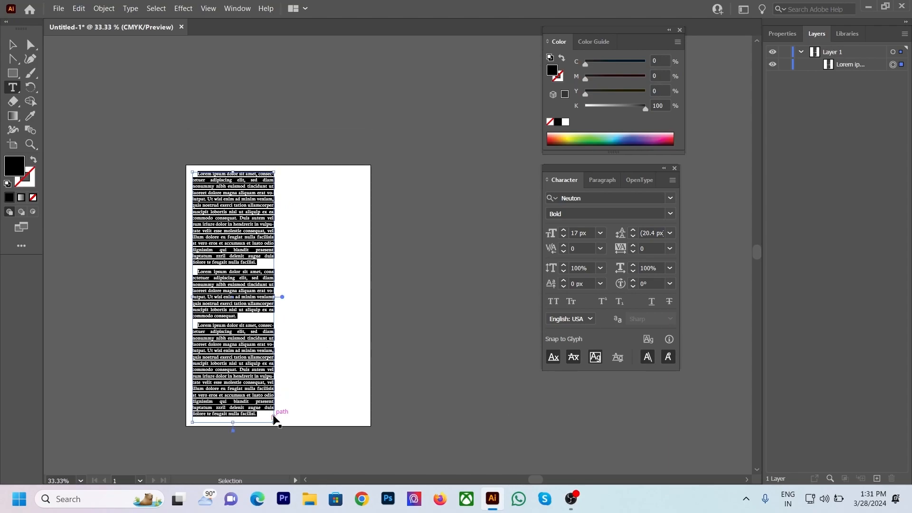
key("BackSpace")
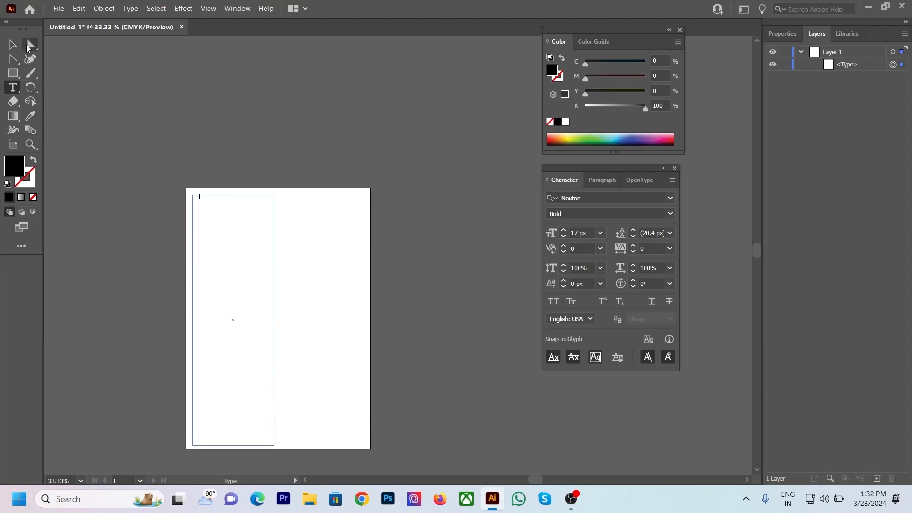
Step: Continue the first column's overset text into a second, equally tall column filling the other half of the artboard
left_click(16, 44)
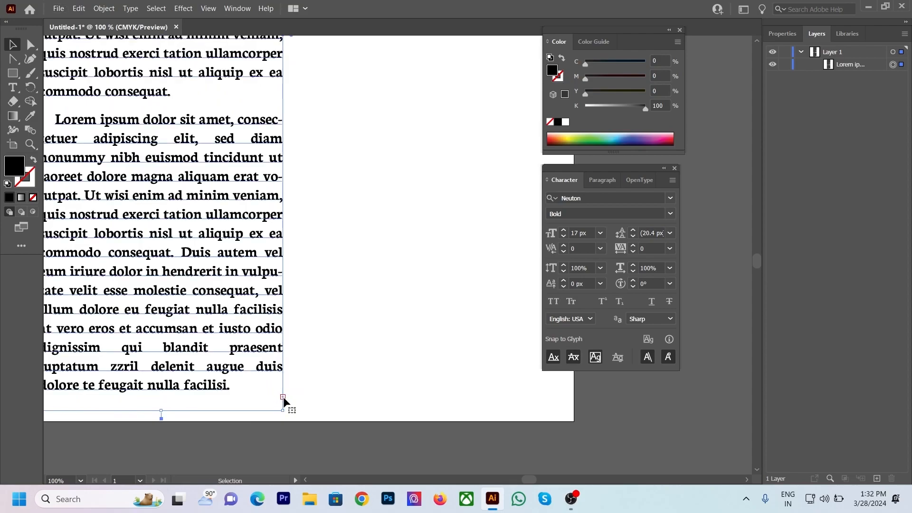
key("t")
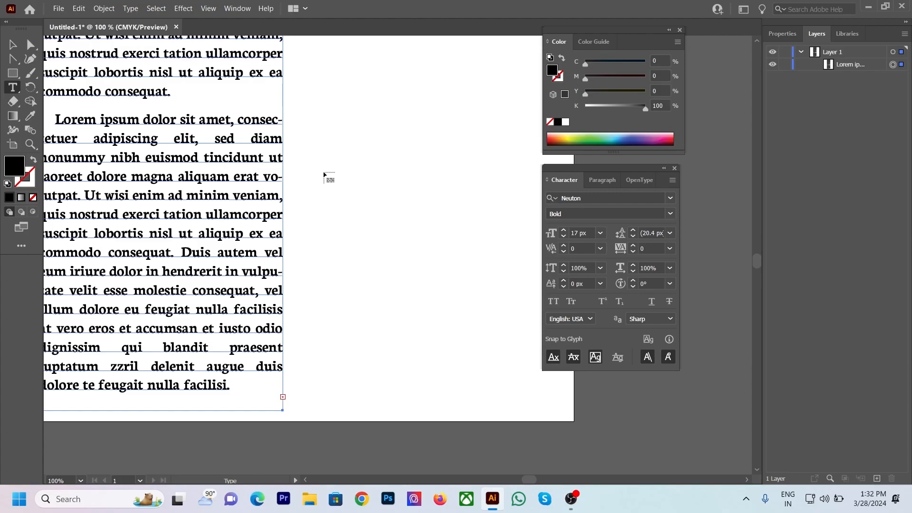
scroll(319, 202, "down", 4)
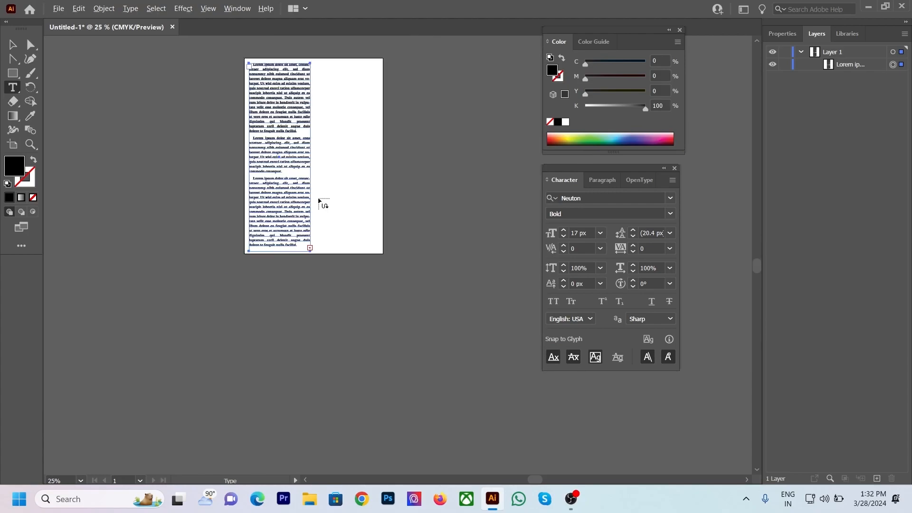
left_click_drag(316, 64, 376, 245)
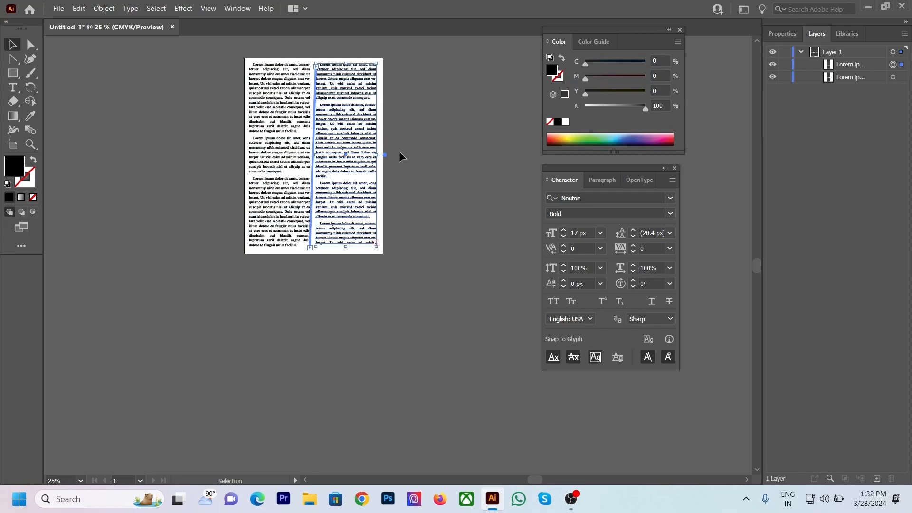
Step: Continue the second column's overset text into a third text frame beside the artboard, about the columns' height
scroll(402, 235, "up", 2)
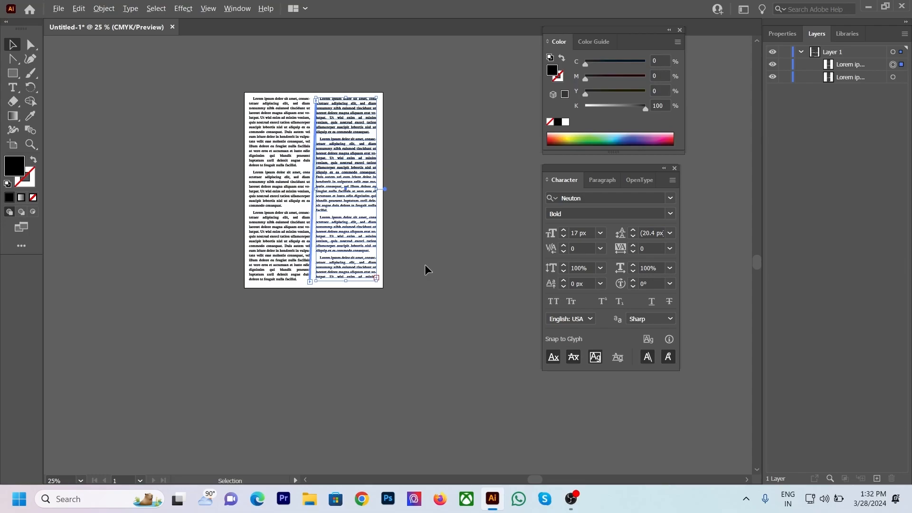
scroll(425, 264, "up", 2)
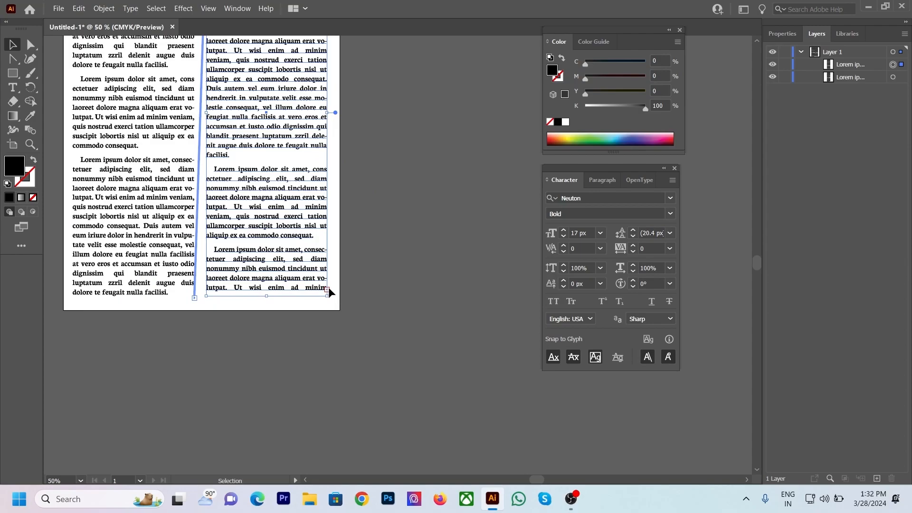
key("t")
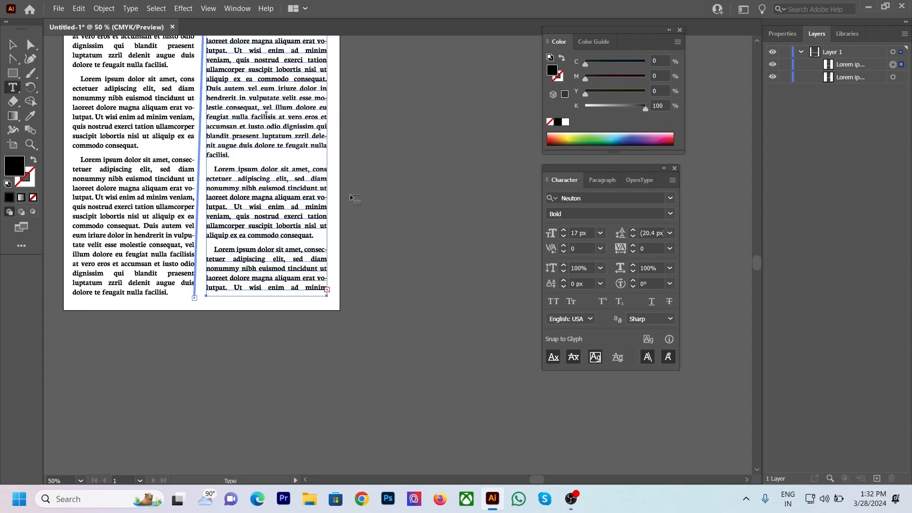
scroll(354, 197, "up", 4)
scroll(354, 197, "up", 1)
left_click_drag(362, 66, 508, 436)
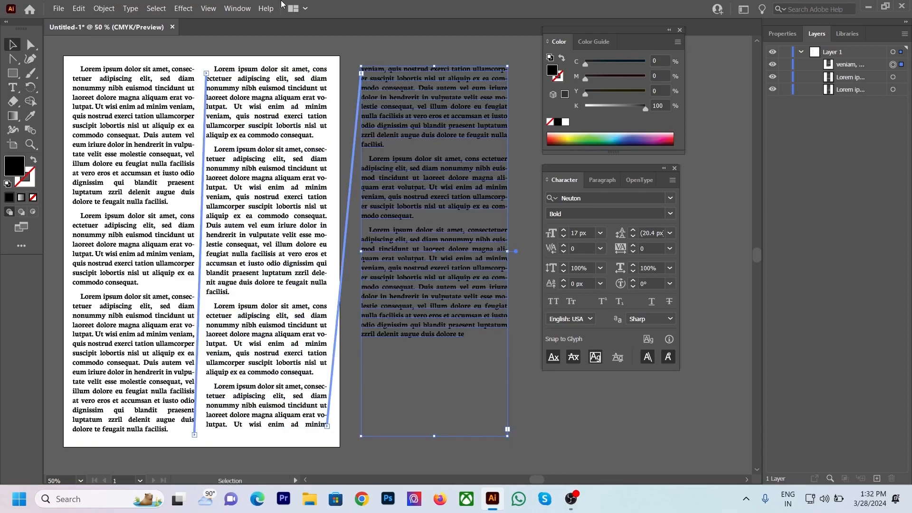
Step: Delete the second paragraph of the first column so the text reflows through the threaded frames
left_click(152, 184)
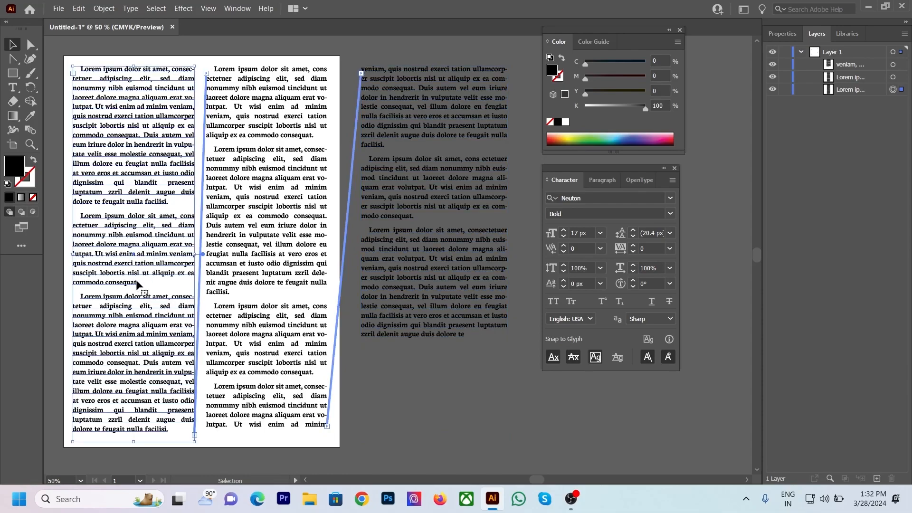
triple_click(136, 266)
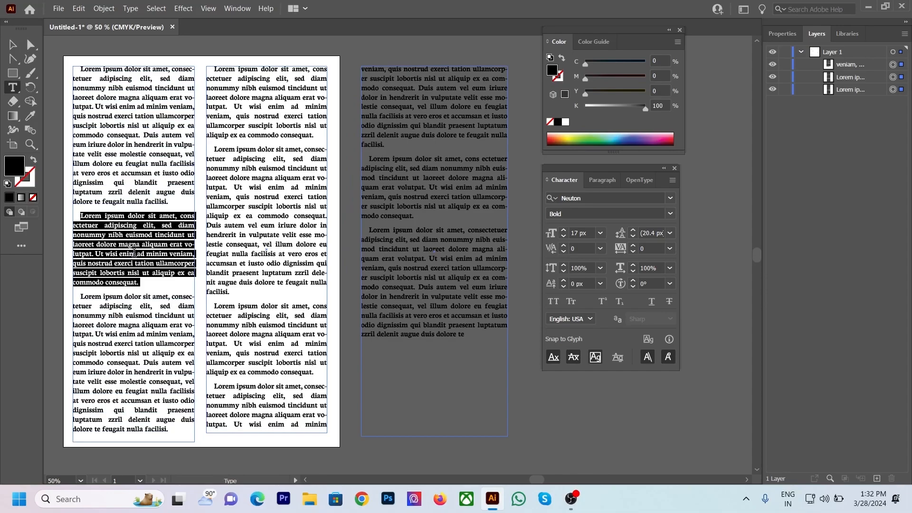
key("Delete")
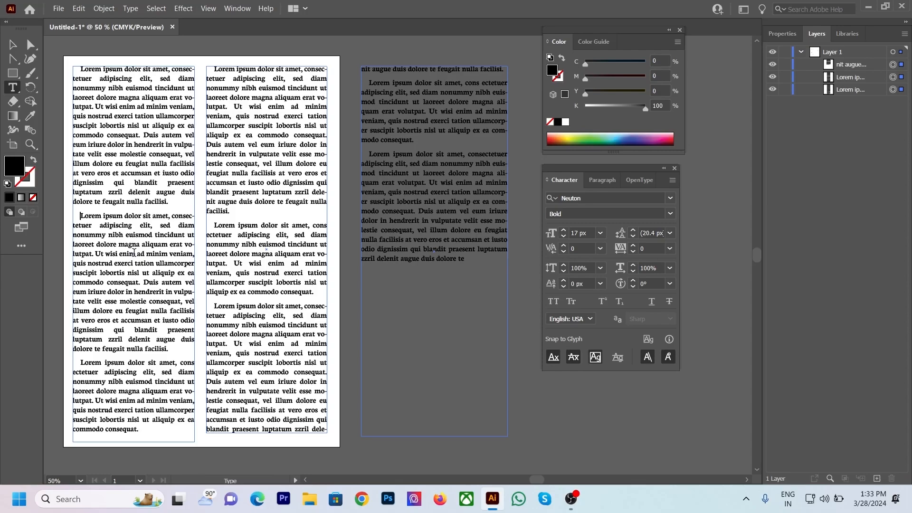
Step: Delete all three threaded text frames to empty the artboard
scroll(130, 256, "up", 1)
left_click(13, 45)
left_click(166, 46)
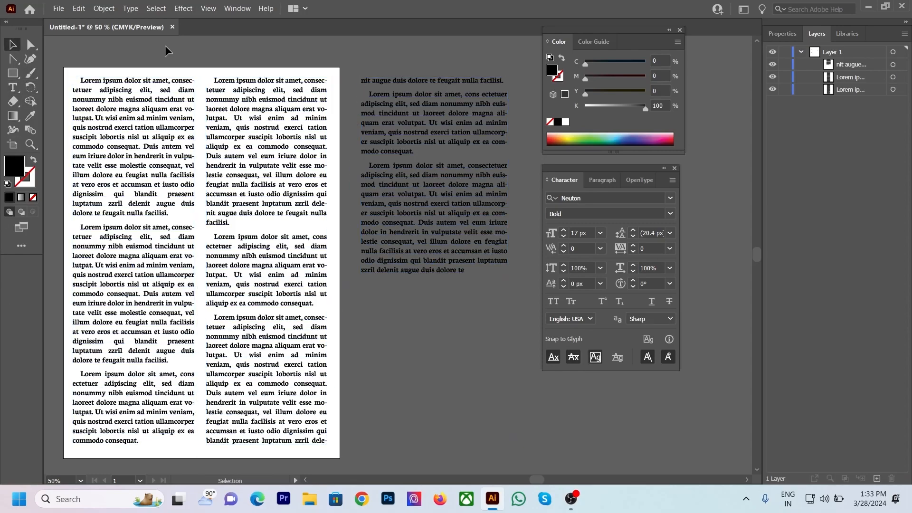
key("ctrl+a")
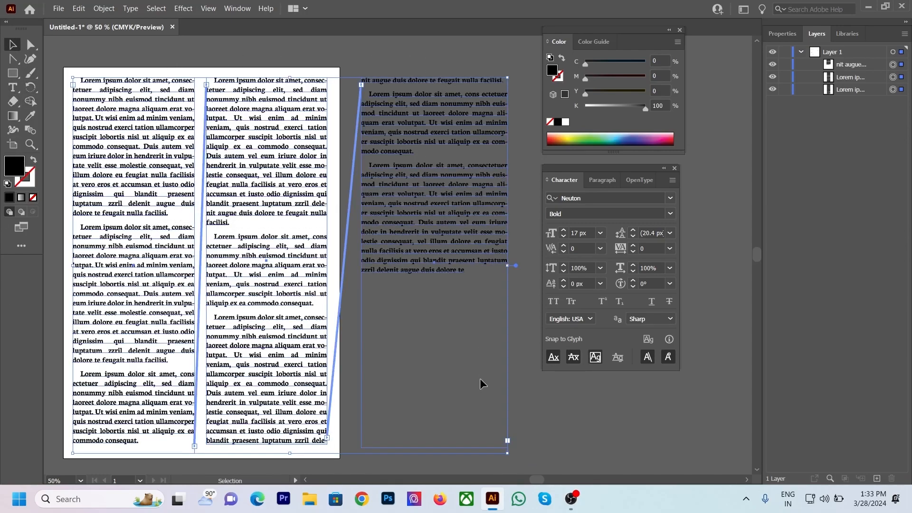
key("Delete")
Step: Choose the Type on a Path tool, then draw a filled rectangle on the artboard's upper half and a circle below it
left_click(12, 94)
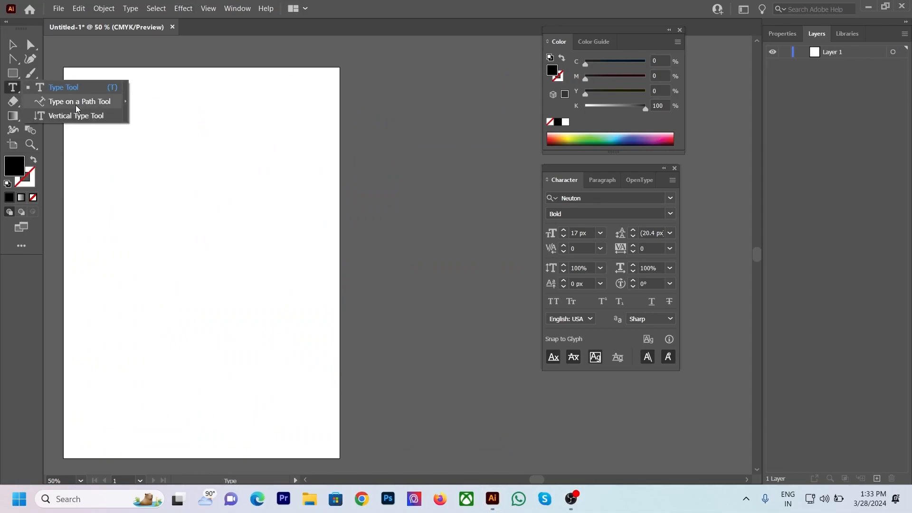
left_click(77, 105)
left_click(9, 72)
left_click_drag(94, 114, 246, 257)
left_click_drag(13, 78, 53, 101)
left_click_drag(153, 325, 277, 449)
Step: Add placeholder path text around the rectangle and the circle, and move the circular text off the artboard
left_click(12, 87)
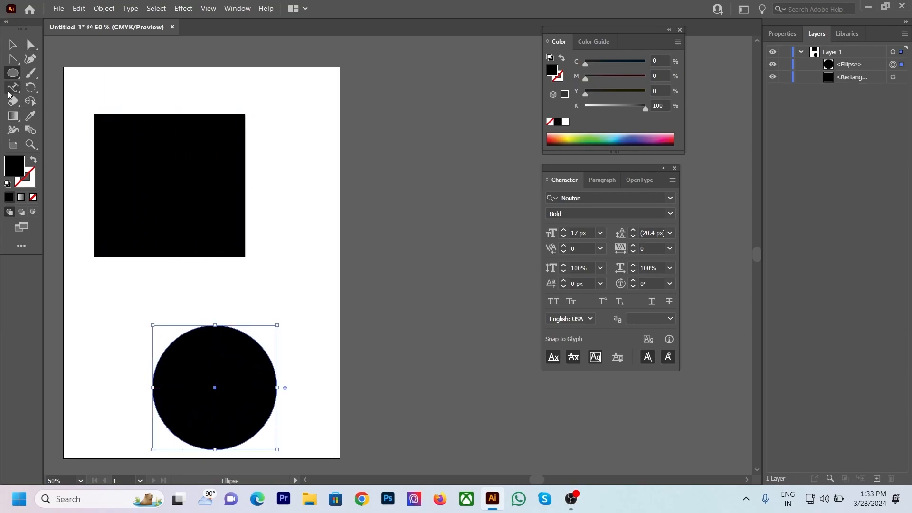
left_click(125, 113)
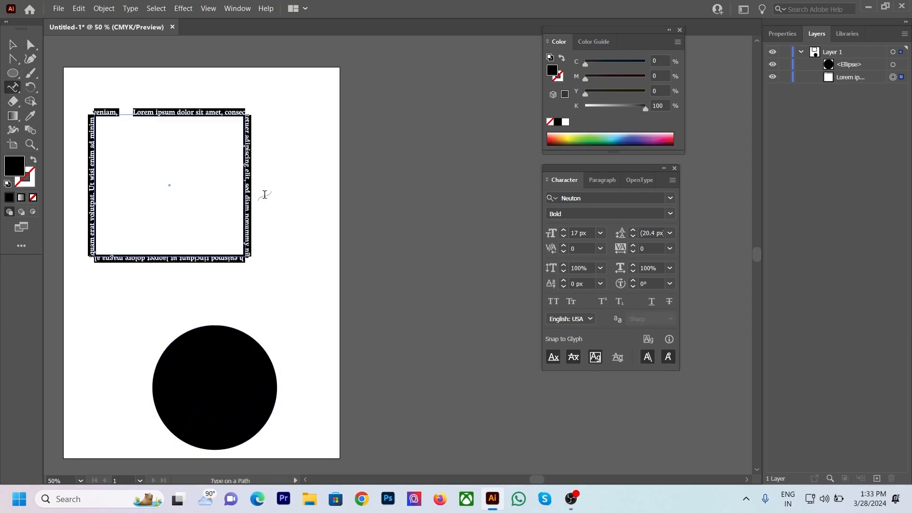
left_click(199, 331)
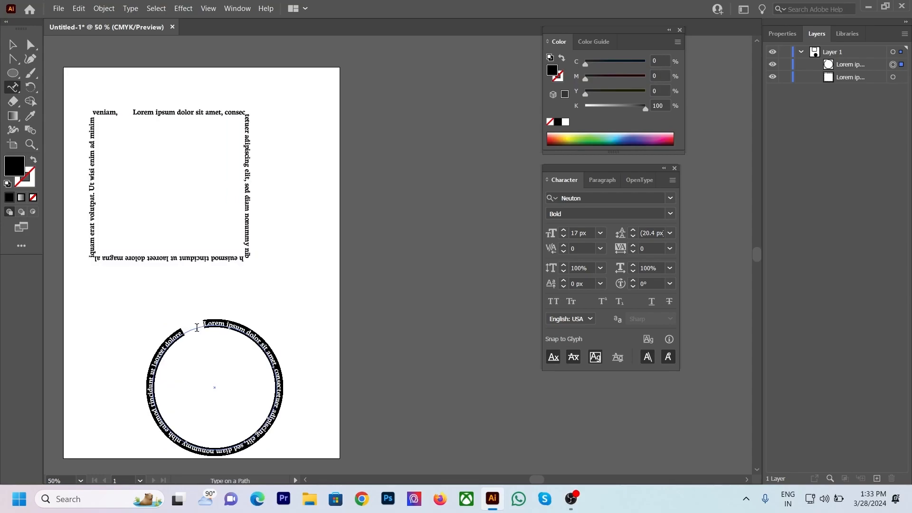
left_click(13, 45)
left_click_drag(276, 345, 492, 175)
Step: Try a font size of 35 px on the rectangle's path text and undo the change
left_click(156, 116)
triple_click(157, 116)
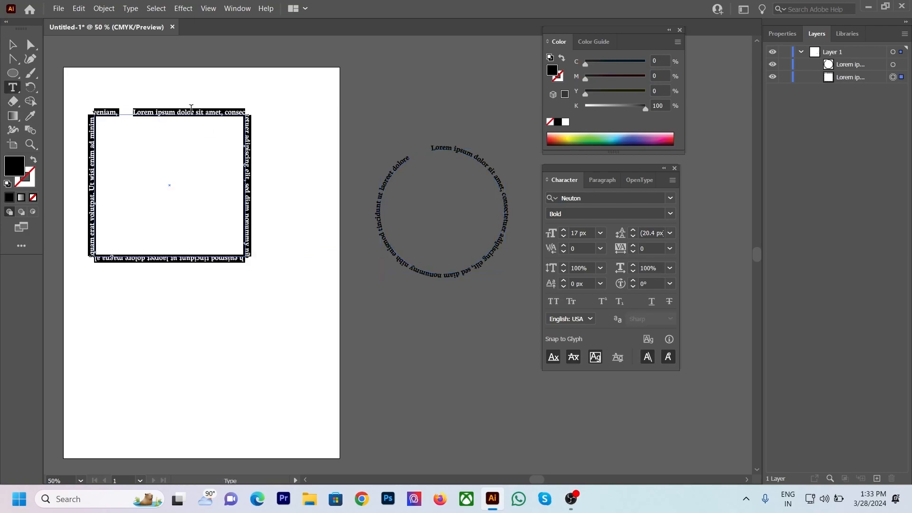
left_click(584, 233)
scroll(588, 233, "up", 20)
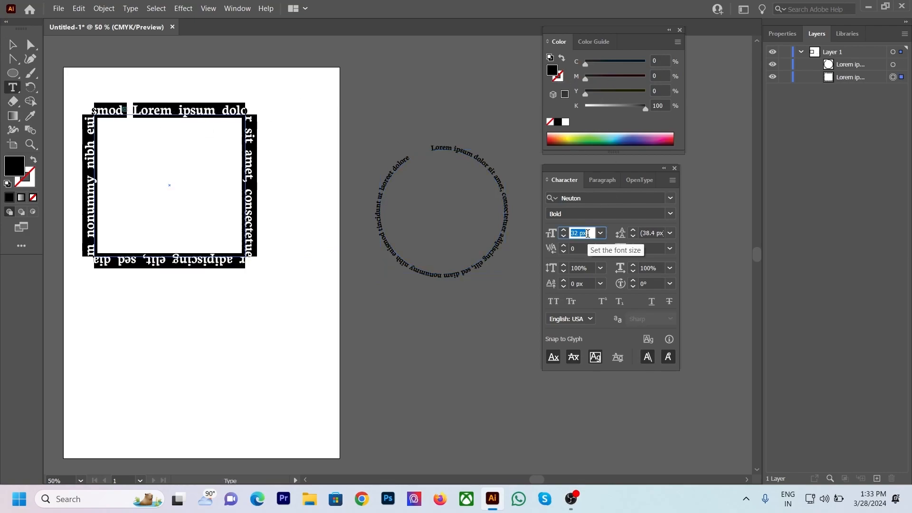
scroll(585, 230, "down", 2)
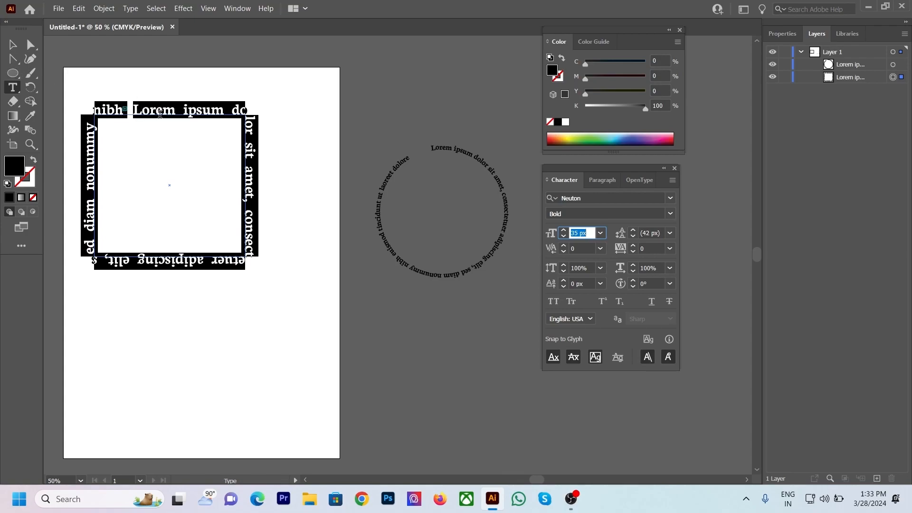
type("kjshk")
key("ctrl+z")
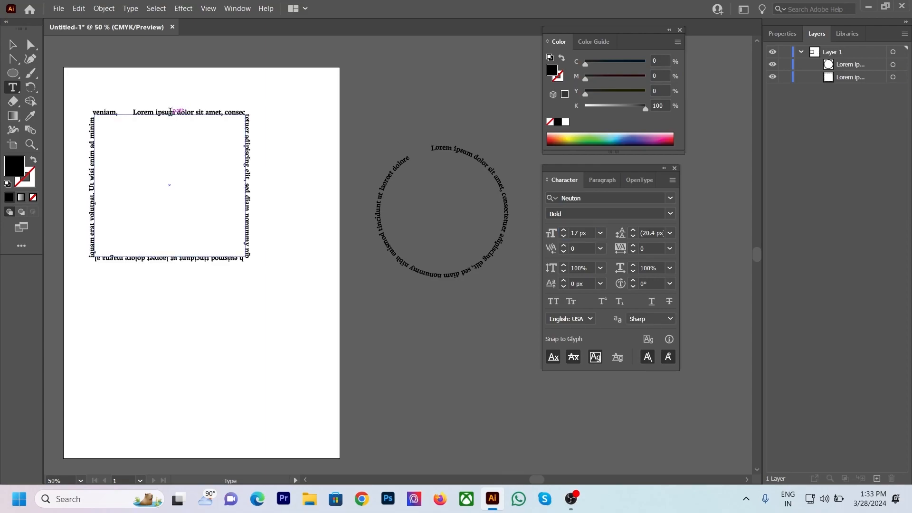
Step: Try replacing the rectangle's path text with random letters along the outline and undo the replacement
key("ctrl+a")
left_click(170, 112)
key("ctrl+a")
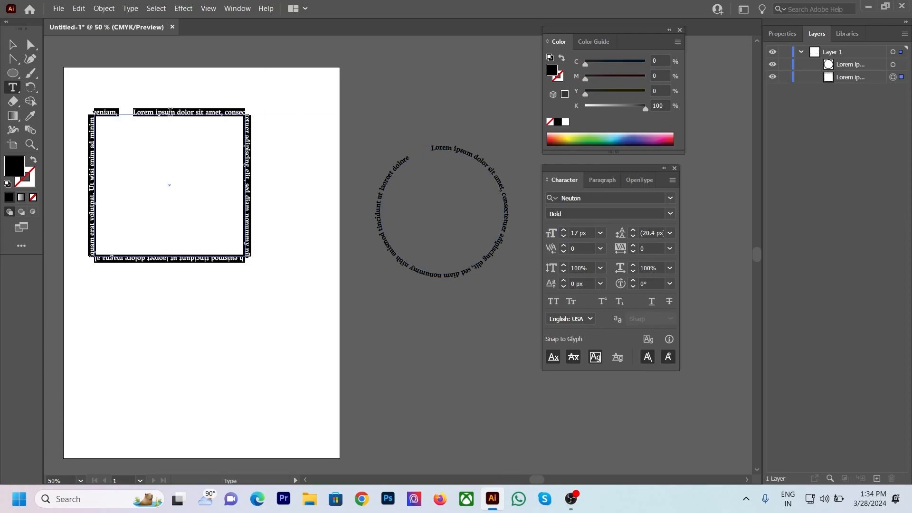
type("hdsjksdslkdjlks")
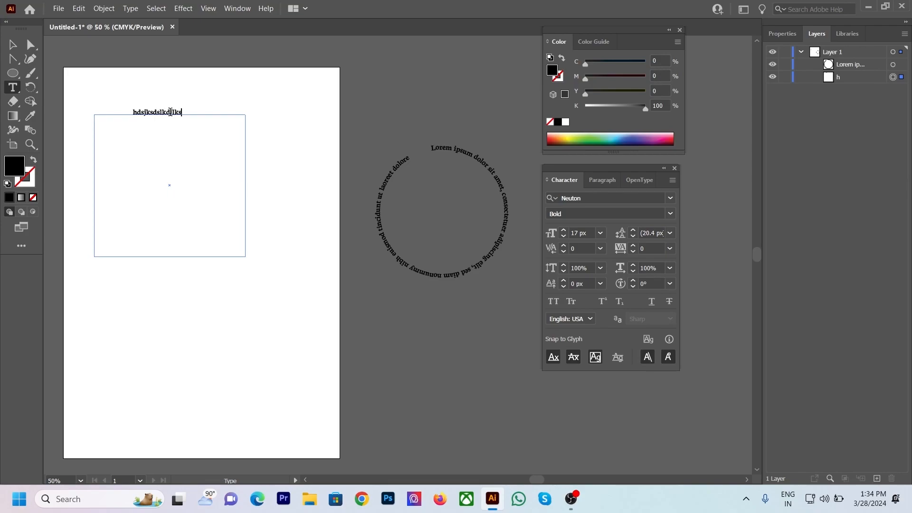
type("jdlksjldksjdl:ksjlkjl jjhl:kjhl;jlkjlkjl:kjl;kjlkjlkjlkjl")
type("l:kjskfjs")
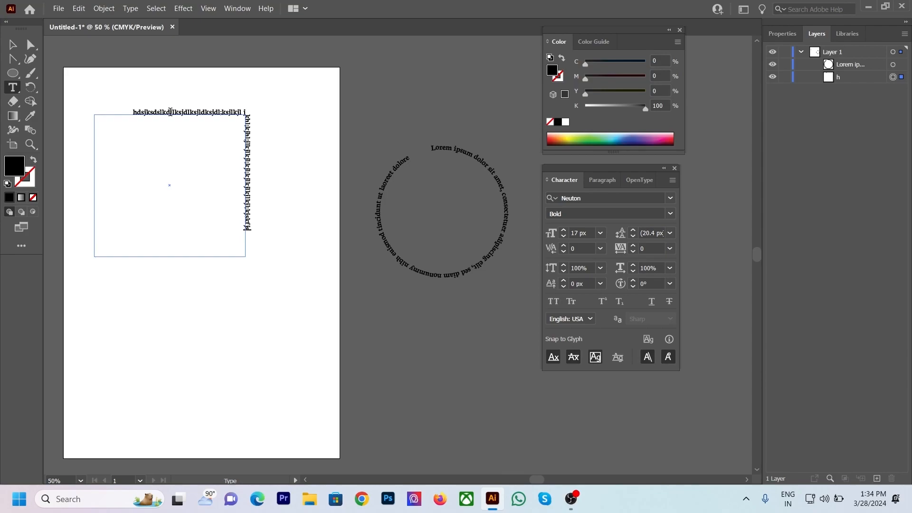
key("ctrl+a")
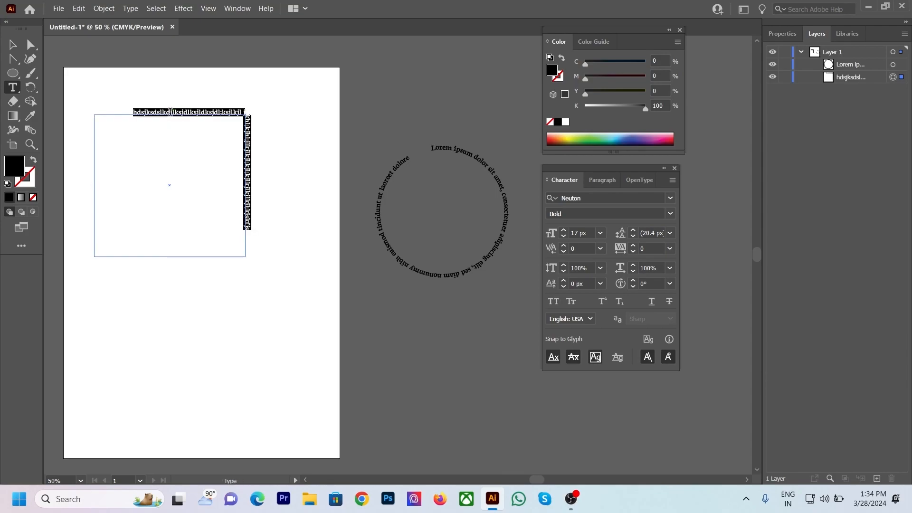
left_click(13, 44)
key("ctrl+z")
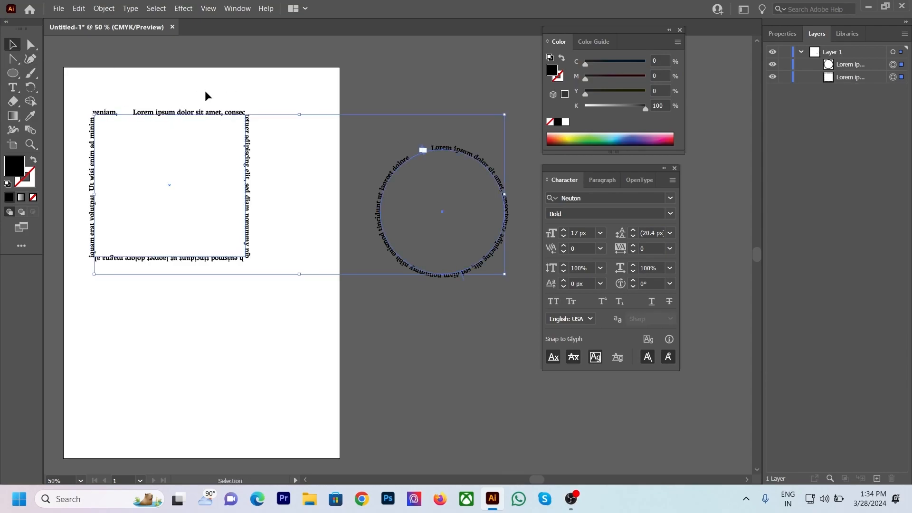
Step: Move the end bracket of the rectangle's path text back along the upper edge toward the upper-left corner
left_click(151, 113)
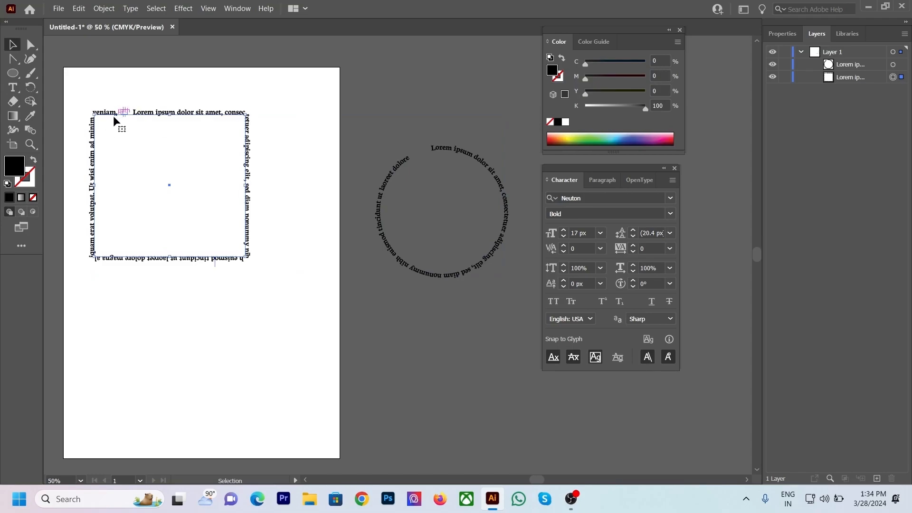
scroll(108, 129, "up", 5)
key("space")
left_click_drag(147, 90, 242, 280)
scroll(153, 236, "down", 2)
scroll(130, 135, "down", 3)
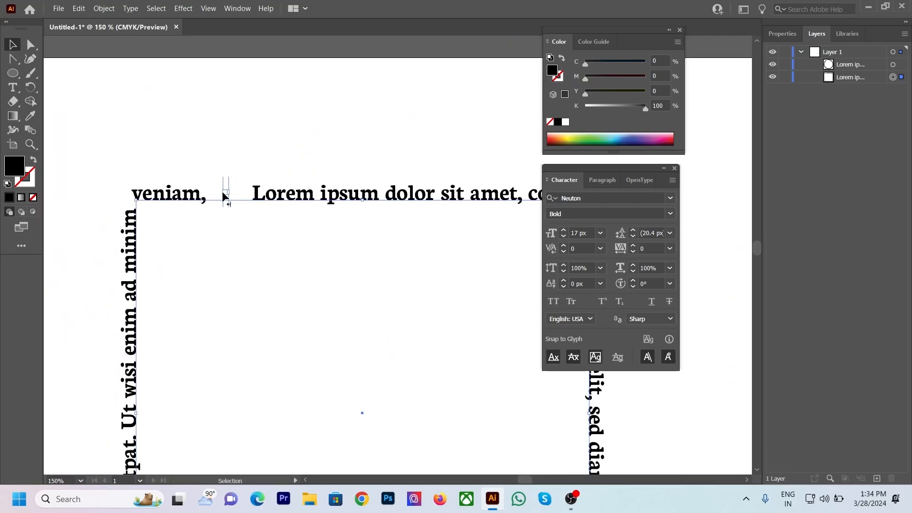
scroll(225, 195, "up", 3)
scroll(225, 196, "up", 2)
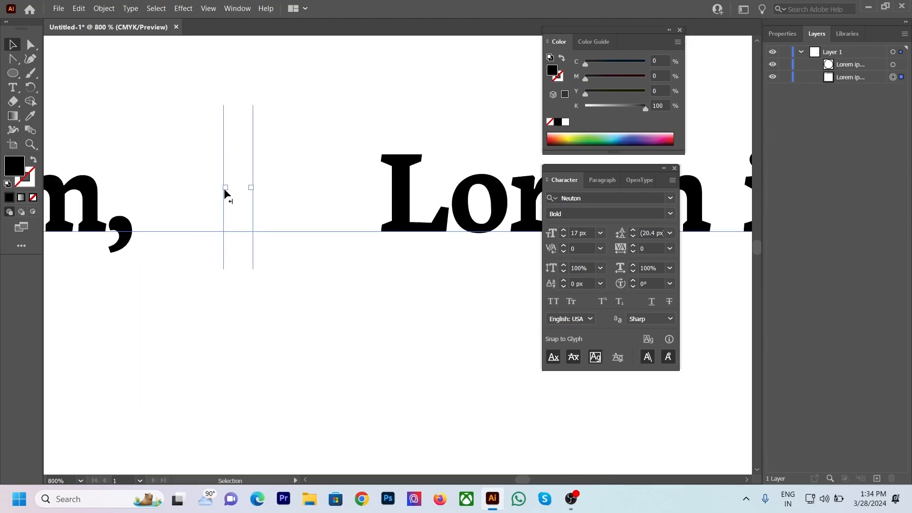
left_click_drag(207, 190, 68, 189)
Step: Move the start bracket of the rectangle's path text along the upper edge to near the upper-right corner
key("t")
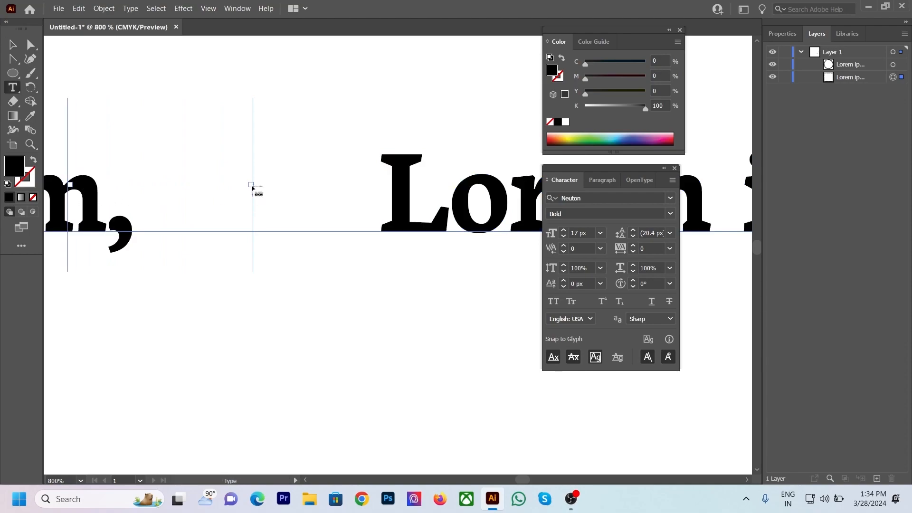
key("v")
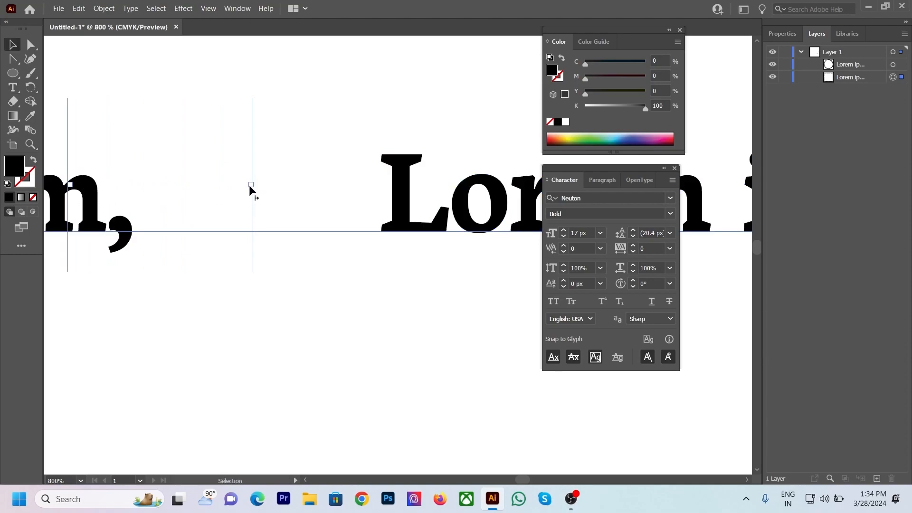
left_click_drag(249, 184, 572, 188)
scroll(147, 246, "down", 11)
scroll(161, 222, "up", 4)
scroll(163, 223, "down", 2)
left_click_drag(193, 188, 300, 186)
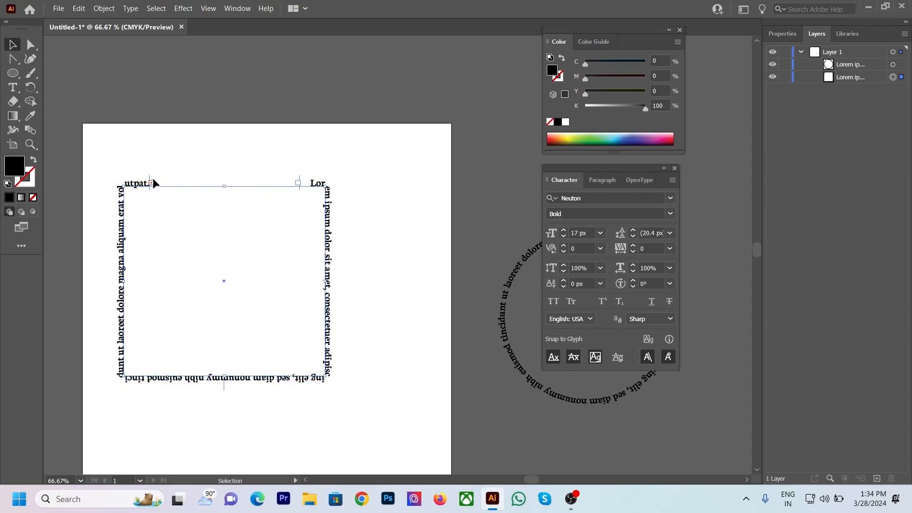
Step: Replace the circle's path text with "The Graphic Designing"
scroll(144, 150, "down", 3)
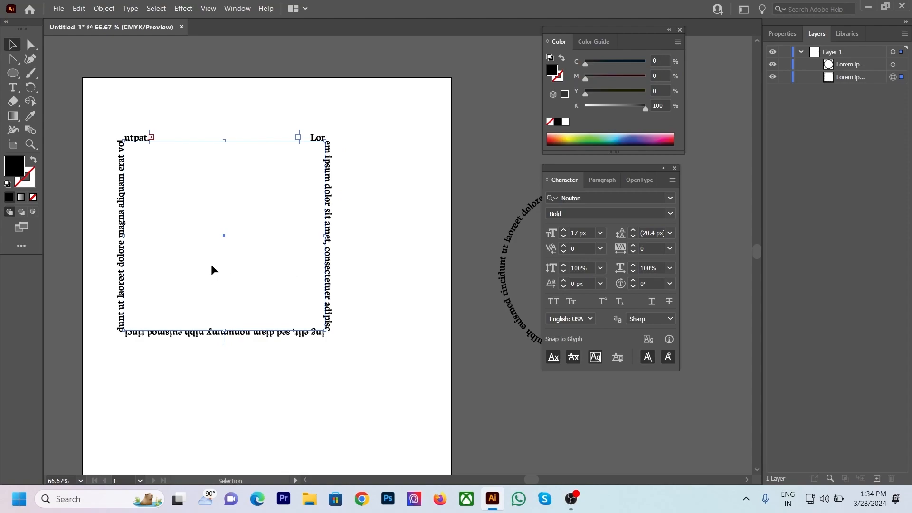
left_click(197, 90)
scroll(135, 120, "down", 4)
scroll(235, 169, "up", 4)
scroll(236, 169, "up", 1)
left_click_drag(236, 114, 194, 238)
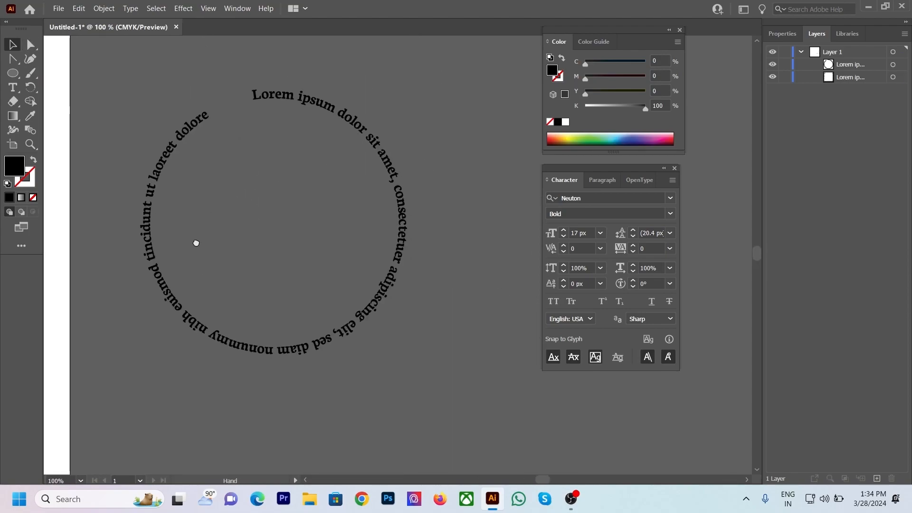
double_click(173, 301)
double_click(172, 302)
key("ctrl+a")
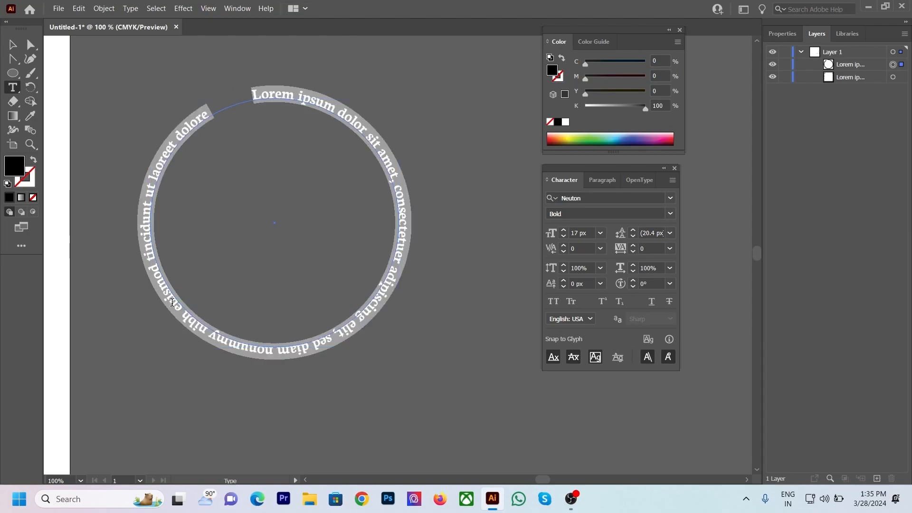
type("The ")
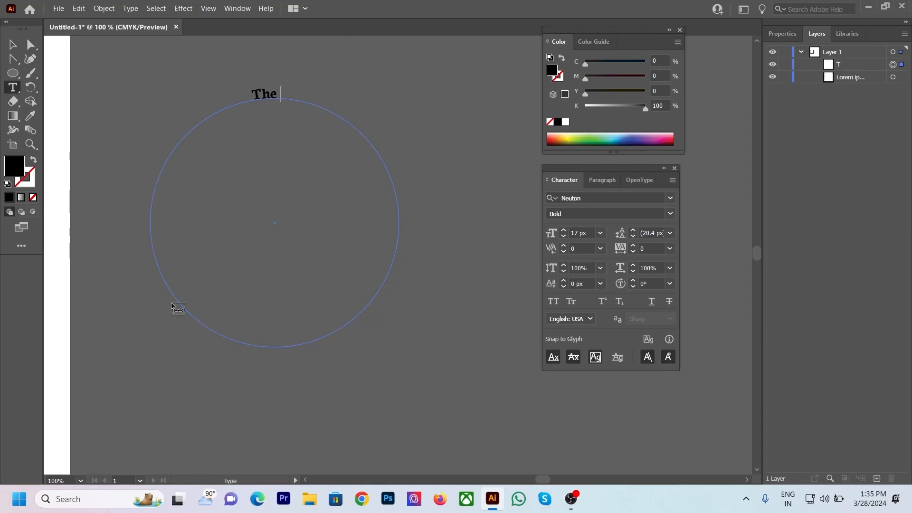
type("Graphic Designing")
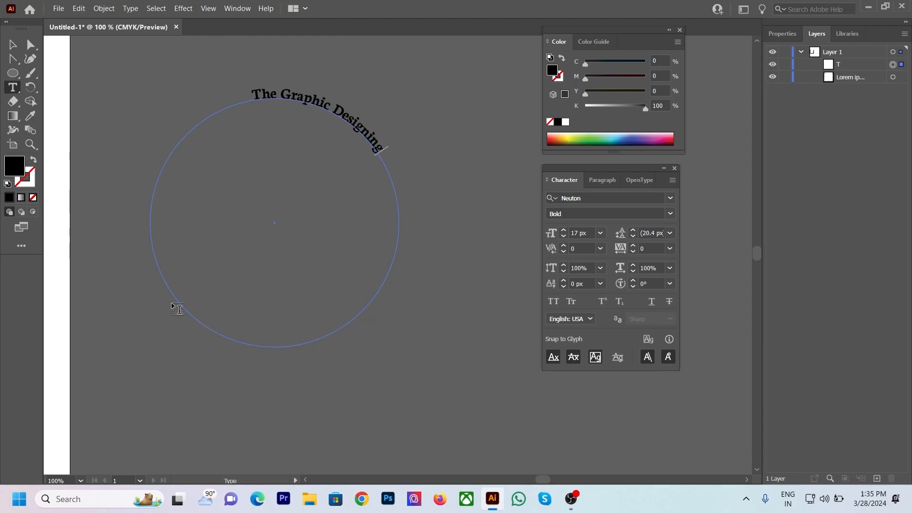
Step: Format the circle's path text in Noir Medium at 43 px with All Caps
key("ctrl+a")
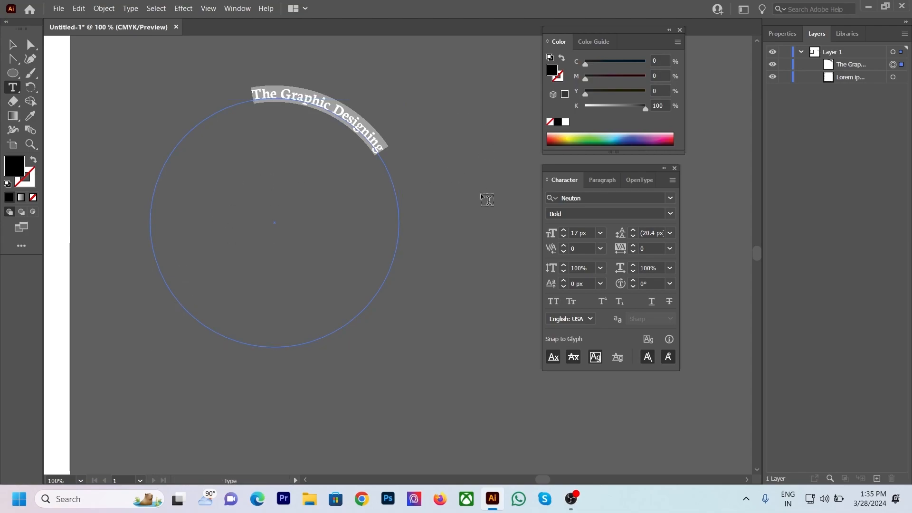
scroll(579, 229, "up", 9)
scroll(579, 229, "up", 17)
left_click(594, 199)
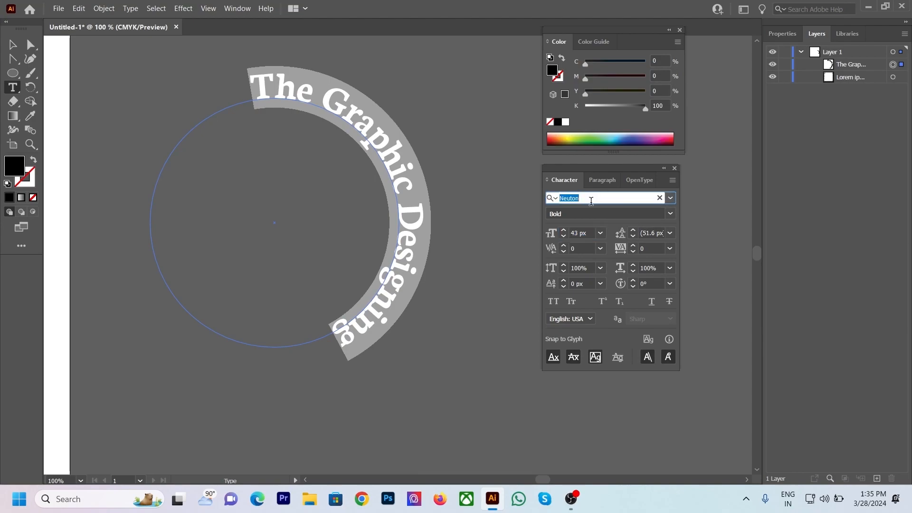
type("Noir")
left_click(625, 265)
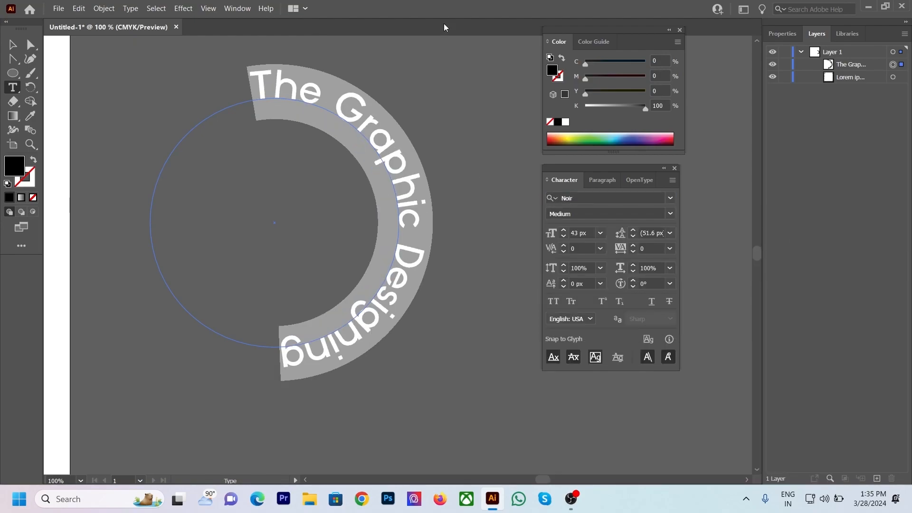
left_click(553, 301)
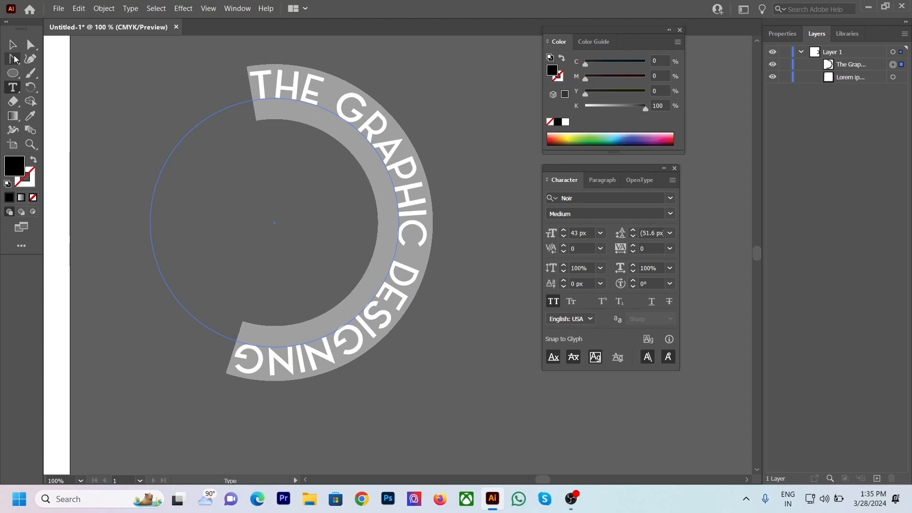
Step: Shift the circle's text object slightly down and right, and move its end bracket along the path to the circle's lower-left side
left_click(13, 48)
left_click(173, 64)
left_click_drag(297, 100, 322, 129)
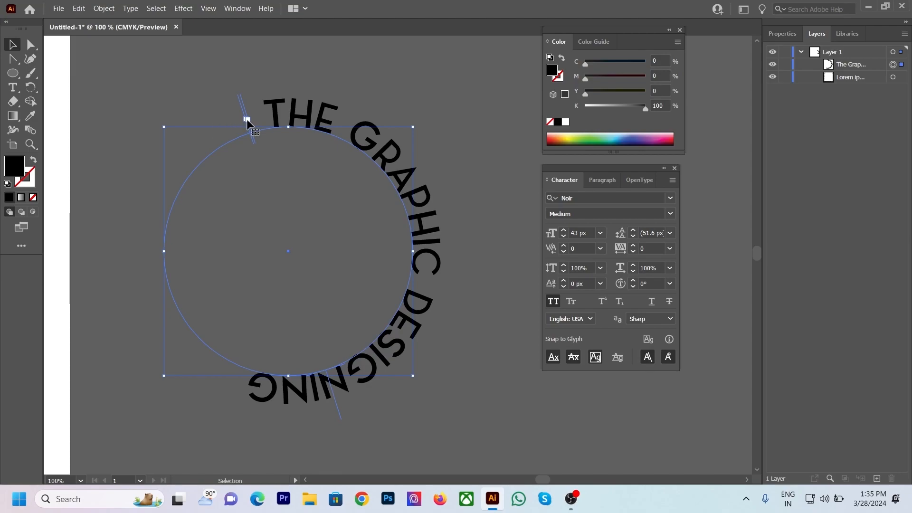
scroll(247, 119, "up", 2)
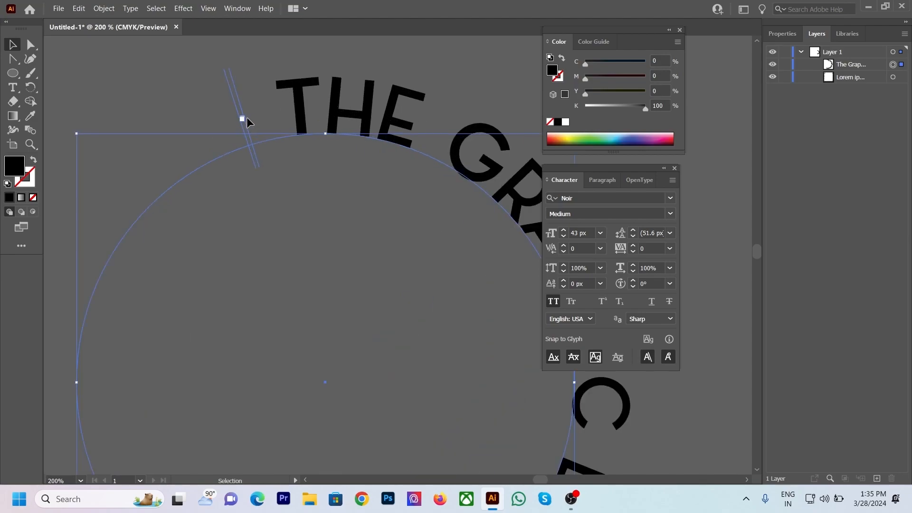
left_click_drag(244, 118, 124, 223)
left_click_drag(105, 373, 119, 470)
scroll(222, 296, "down", 1)
scroll(216, 273, "down", 2)
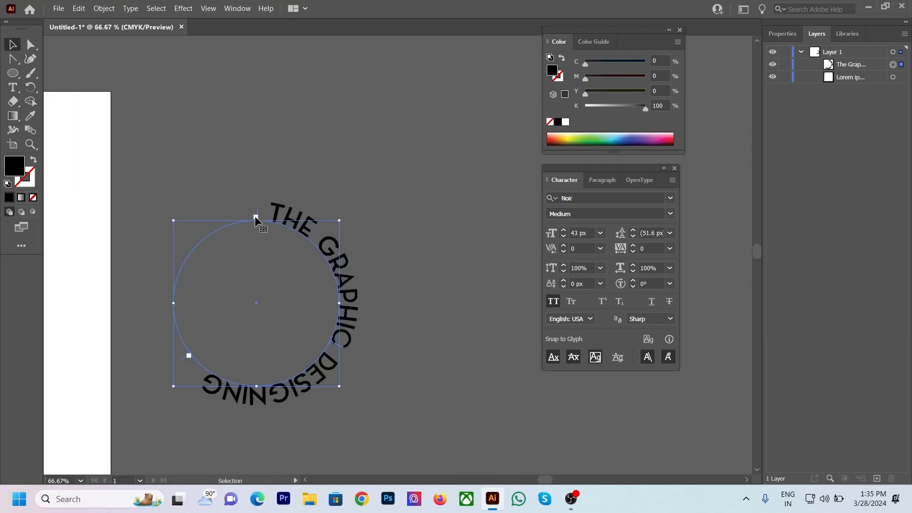
Step: Move the start bracket of the circle's text to just above the end bracket at lower left, so the words arch over the upper half
scroll(256, 216, "up", 3)
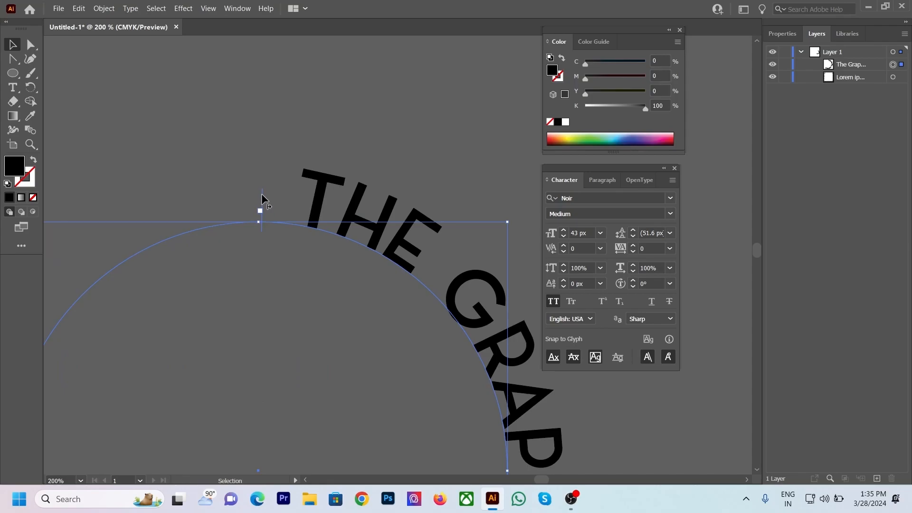
left_click_drag(260, 212, 44, 456)
scroll(295, 151, "down", 3)
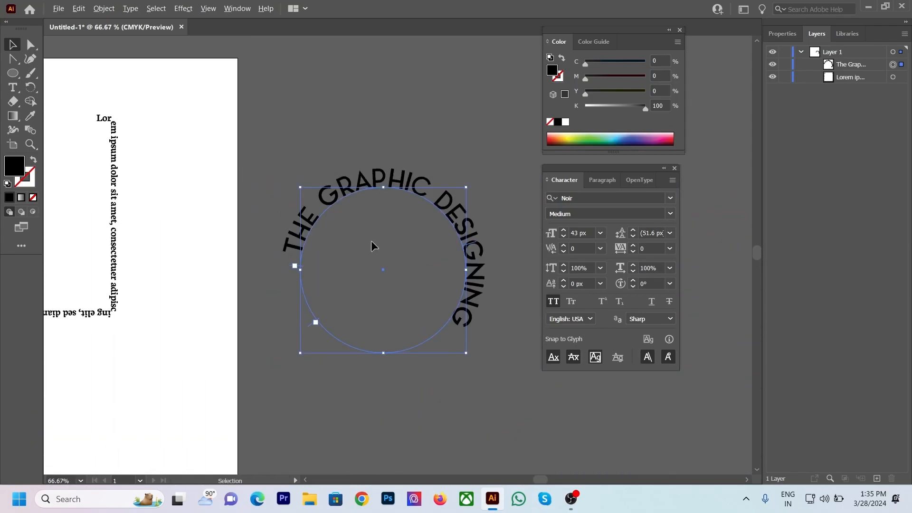
scroll(359, 244, "up", 2)
scroll(285, 228, "down", 2)
scroll(357, 238, "up", 1)
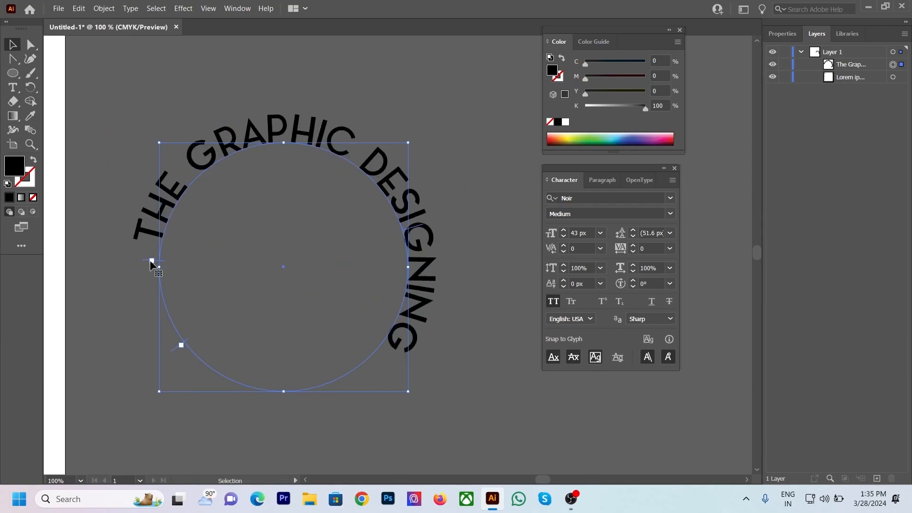
left_click_drag(147, 260, 144, 326)
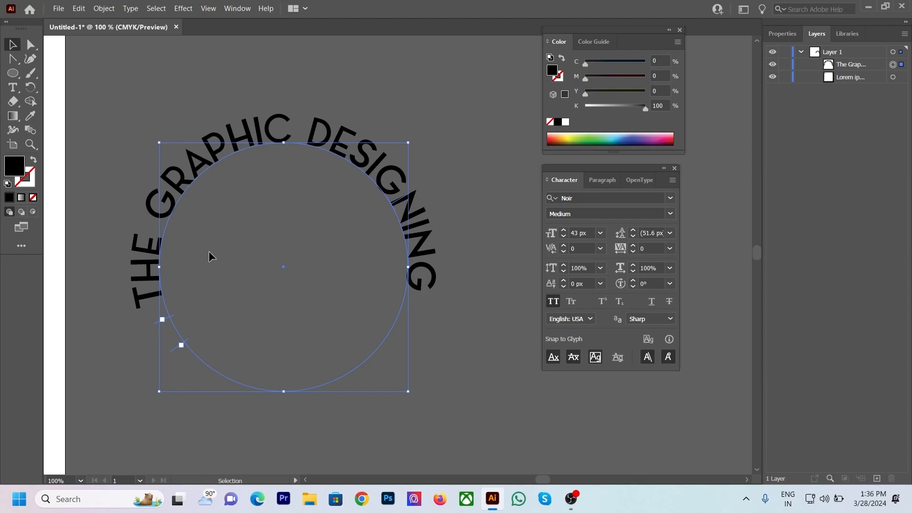
scroll(290, 148, "up", 2)
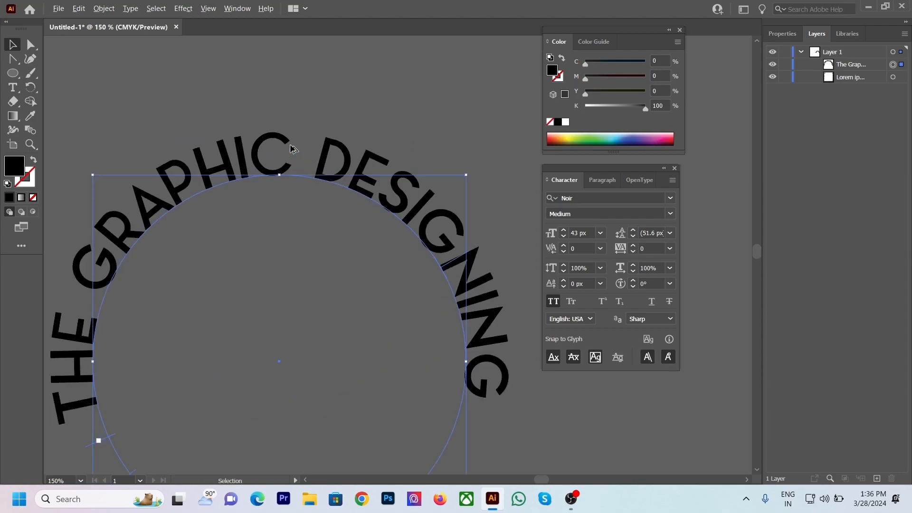
scroll(291, 148, "down", 2)
scroll(290, 148, "up", 1)
double_click(286, 161)
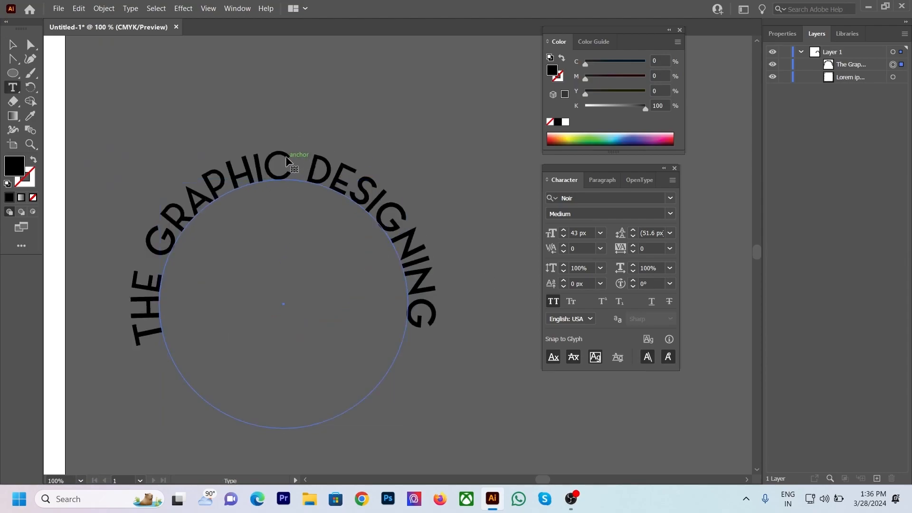
left_click(267, 166)
key("ctrl+a")
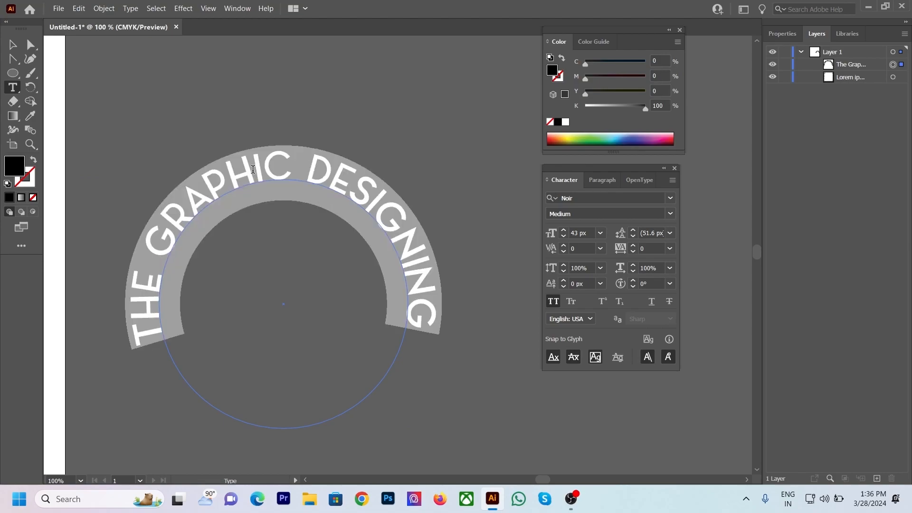
left_click(17, 41)
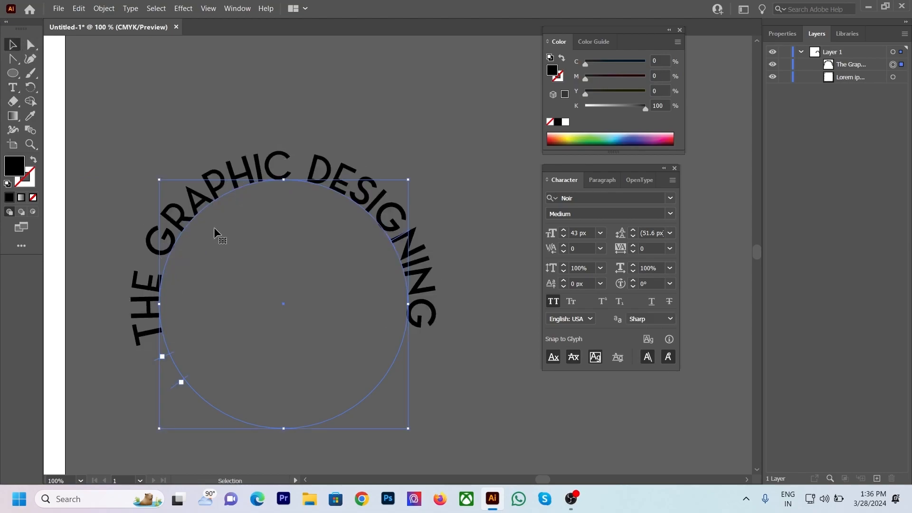
scroll(376, 244, "down", 2)
scroll(246, 301, "up", 2)
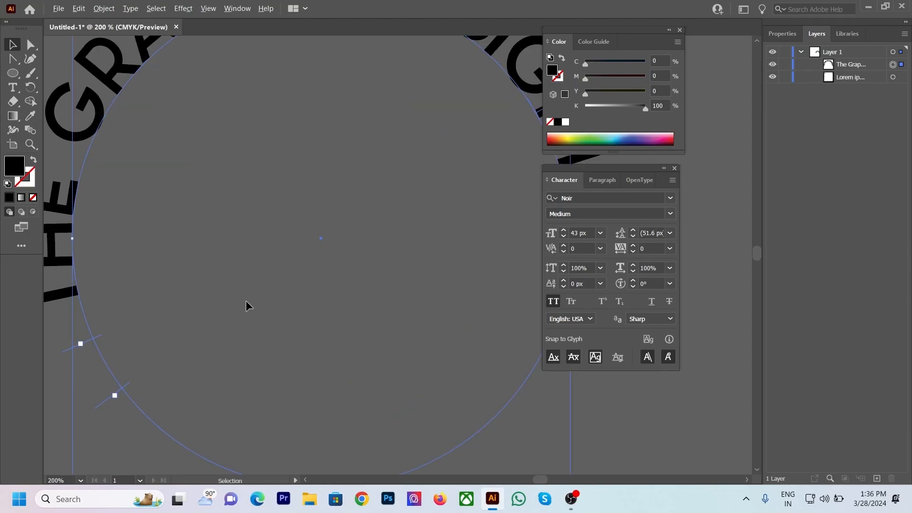
scroll(244, 287, "down", 2)
scroll(291, 127, "up", 2)
scroll(298, 131, "down", 3)
Step: Move the circle's path text onto the artboard below the rectangle's text
left_click_drag(292, 138, 276, 212)
key("ctrl+z")
scroll(323, 164, "down", 1)
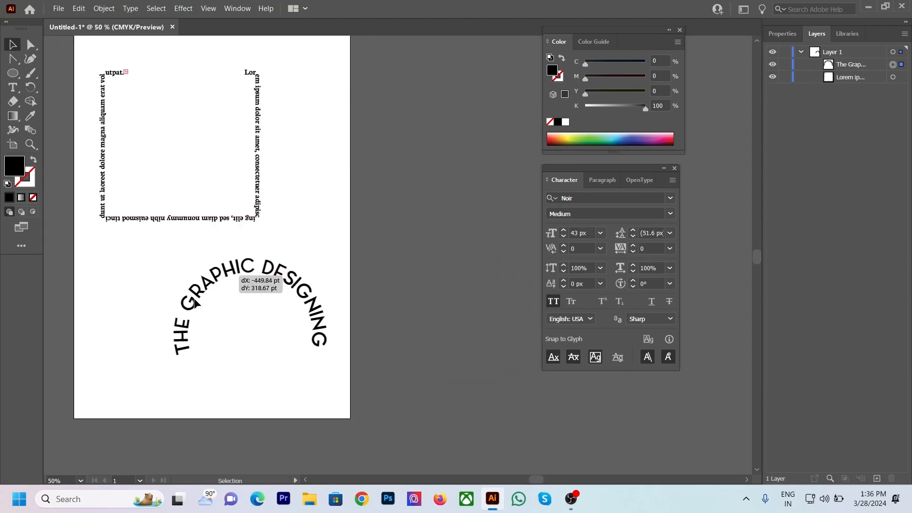
left_click_drag(220, 276, 180, 278)
left_click(202, 300)
left_click(178, 287)
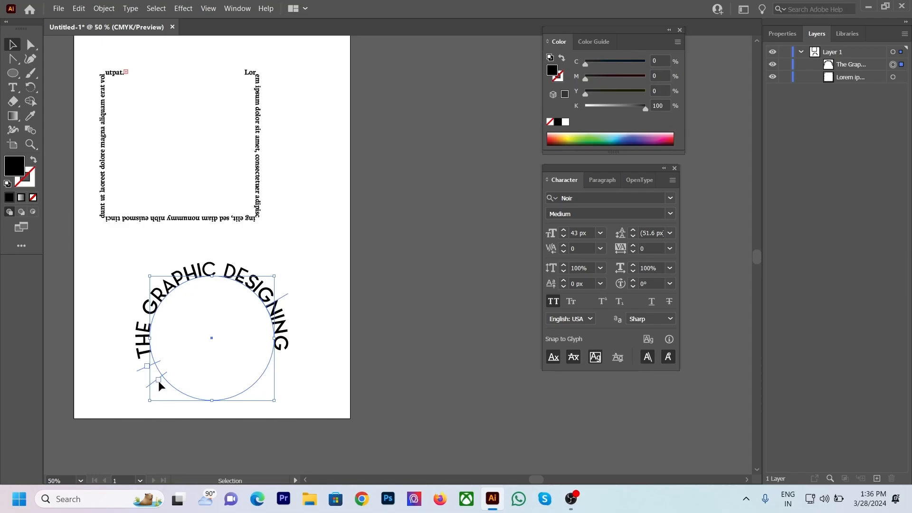
Step: Flip the circle's text to the inside of its path with the centre bracket, so it reads along the lower arc
scroll(157, 380, "up", 3)
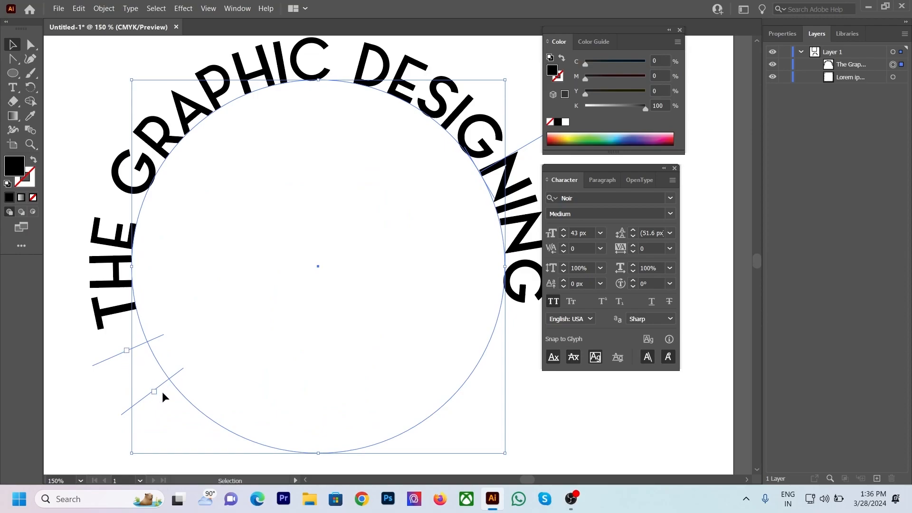
scroll(162, 391, "down", 1)
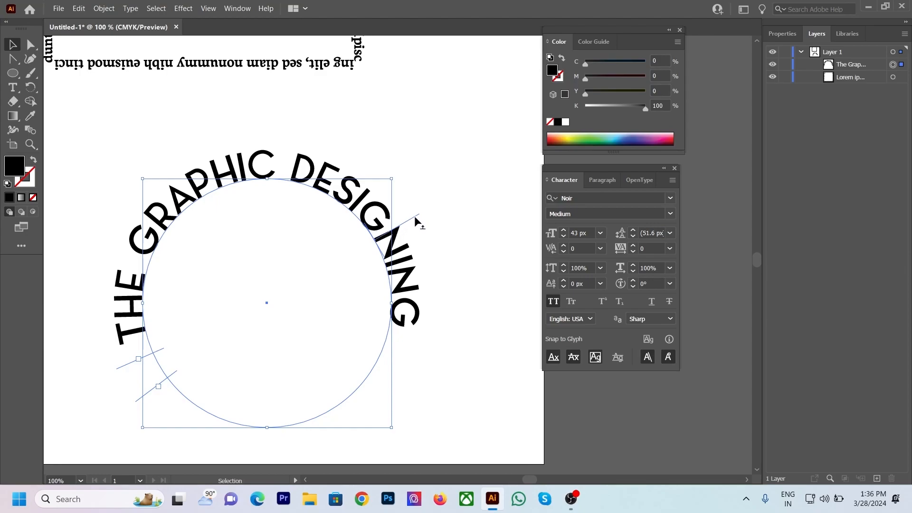
left_click_drag(414, 217, 317, 356)
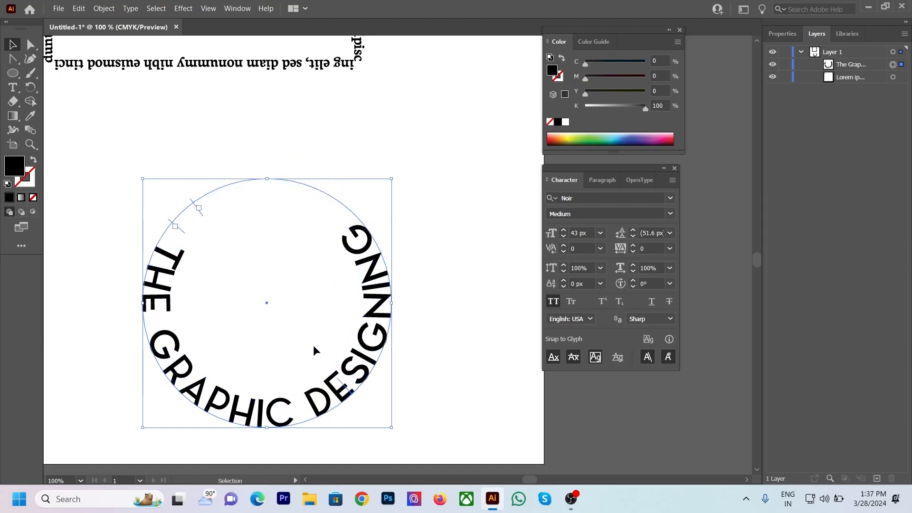
Step: Flip the rectangle's path text to the inside of its outline with the centre bracket on the lower edge
scroll(312, 345, "up", 3)
scroll(292, 251, "down", 2)
scroll(275, 155, "up", 1)
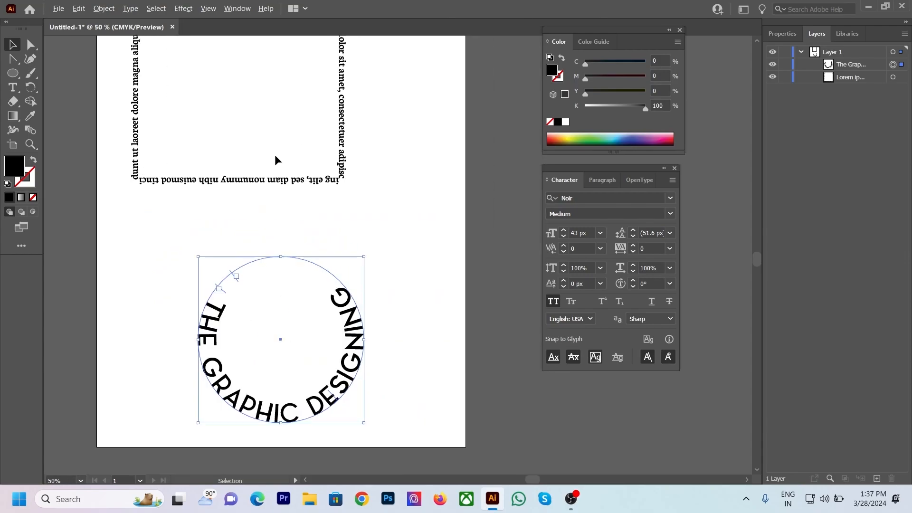
double_click(273, 181)
key("ctrl+a")
scroll(273, 181, "up", 2)
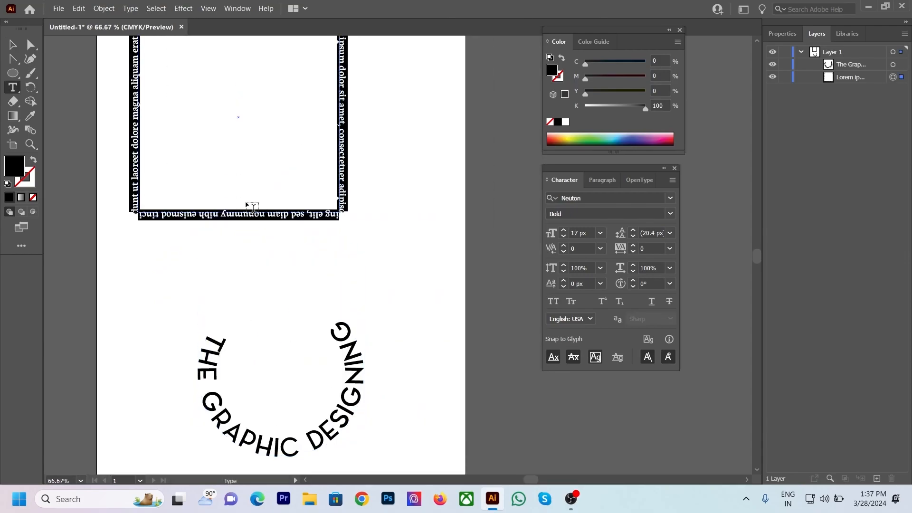
left_click(14, 46)
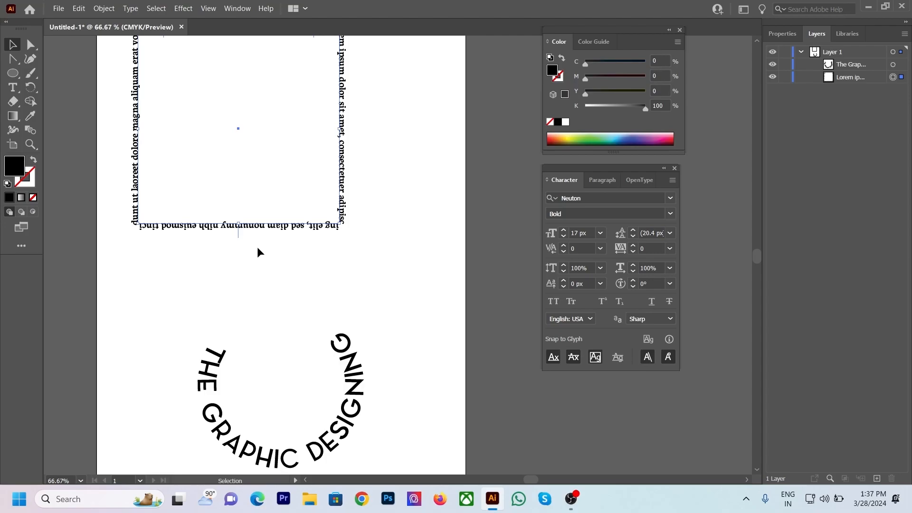
left_click_drag(239, 235, 239, 203)
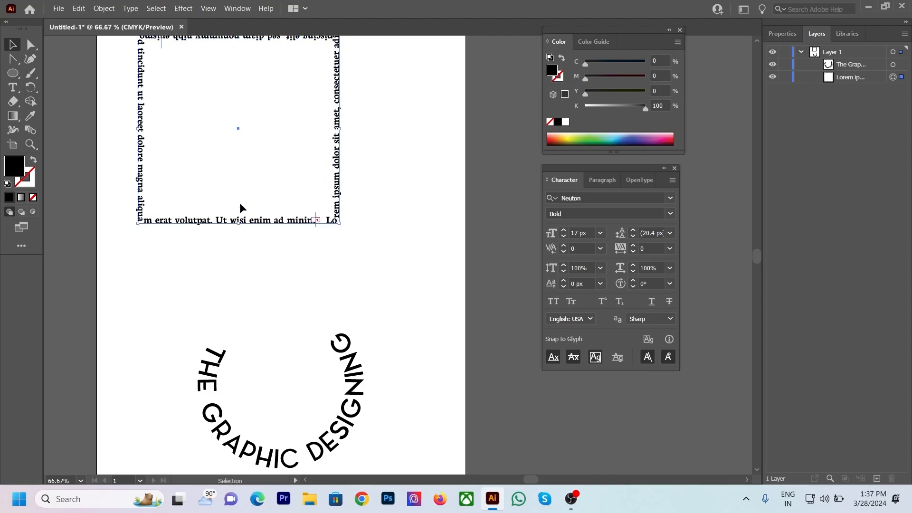
scroll(239, 202, "up", 2)
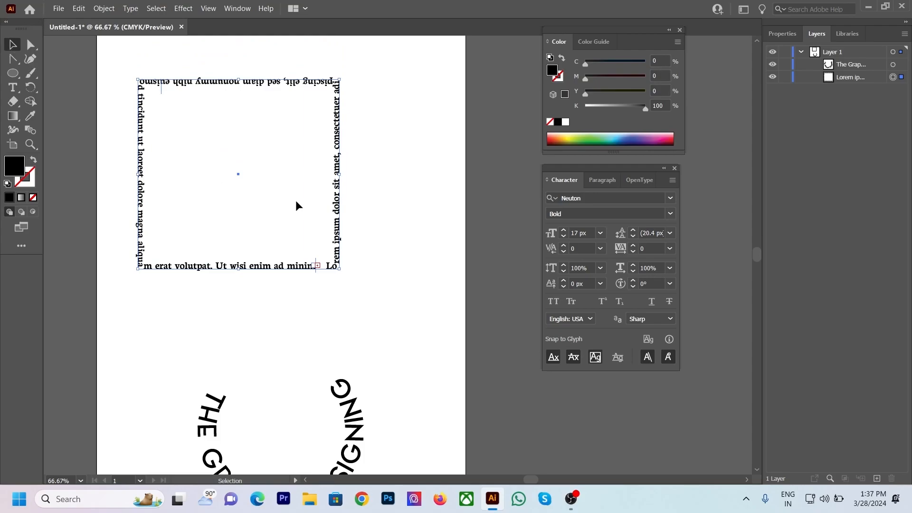
Step: Slide the circle's text slightly along the inside of its lower arc and deselect it
scroll(244, 157, "down", 3)
left_click(354, 313)
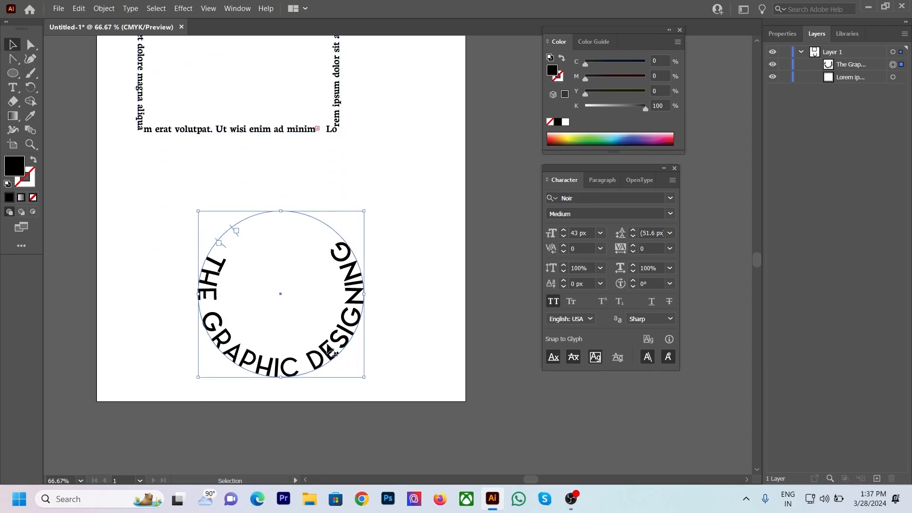
left_click_drag(334, 352, 315, 328)
left_click(275, 156)
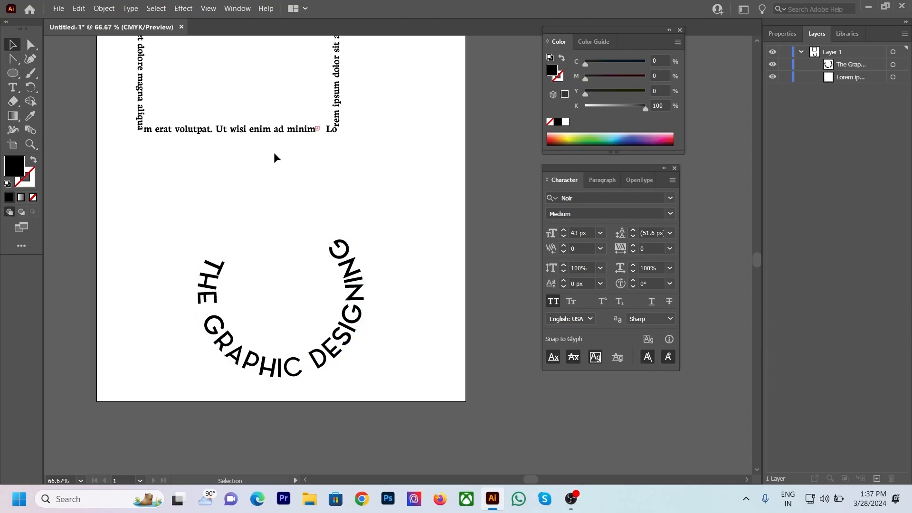
Step: Open the recent file Main_Color-final.pdf, then try moving the logo's curved MANUFACTURING lettering and undo the move
left_click(30, 10)
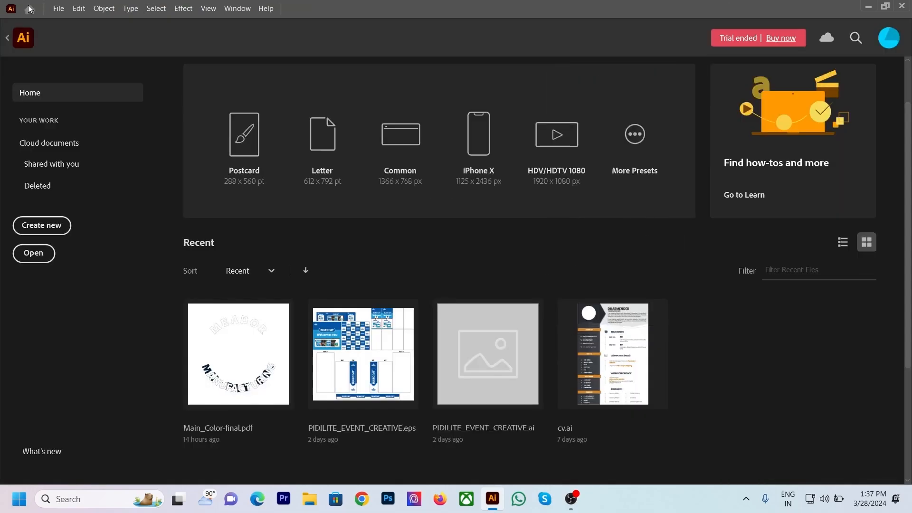
left_click(252, 351)
left_click_drag(396, 308, 348, 324)
key("ctrl+z")
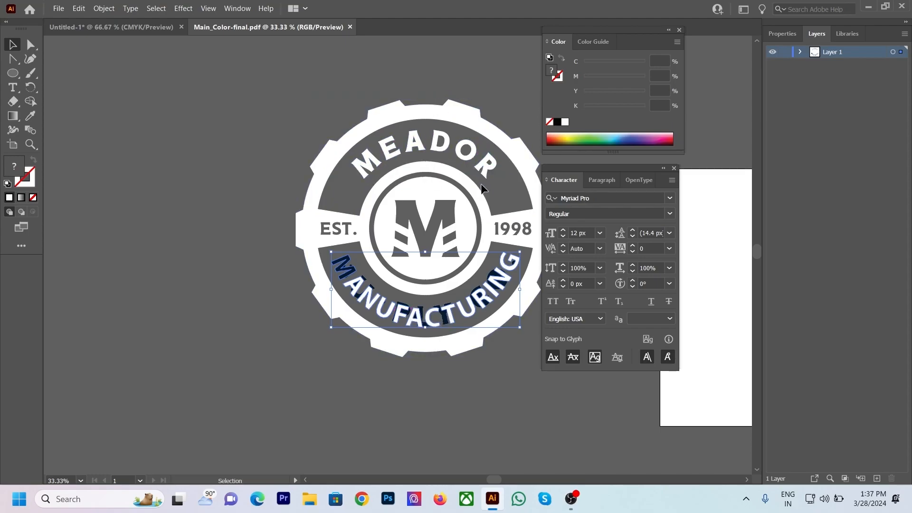
Step: Return to the Untitled-1 document and delete both the rectangular and the circular path text
left_click(162, 30)
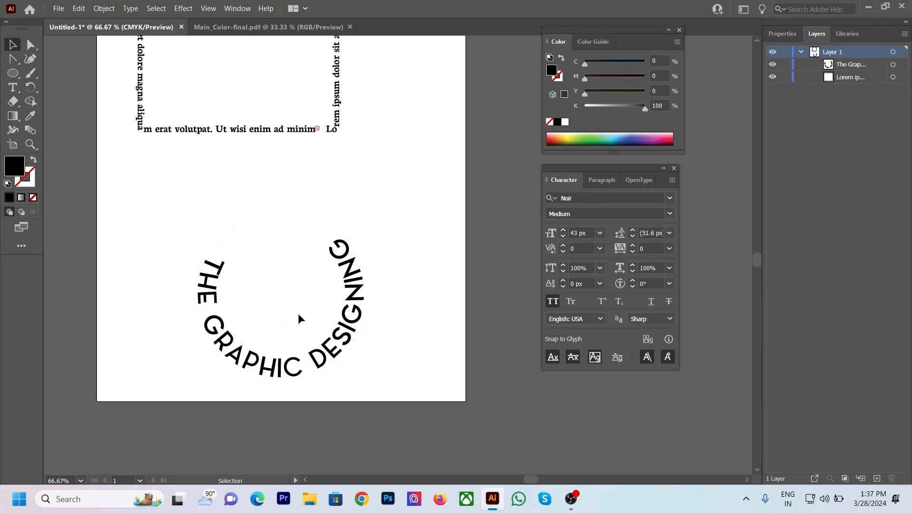
scroll(298, 314, "down", 2)
left_click_drag(381, 112, 245, 353)
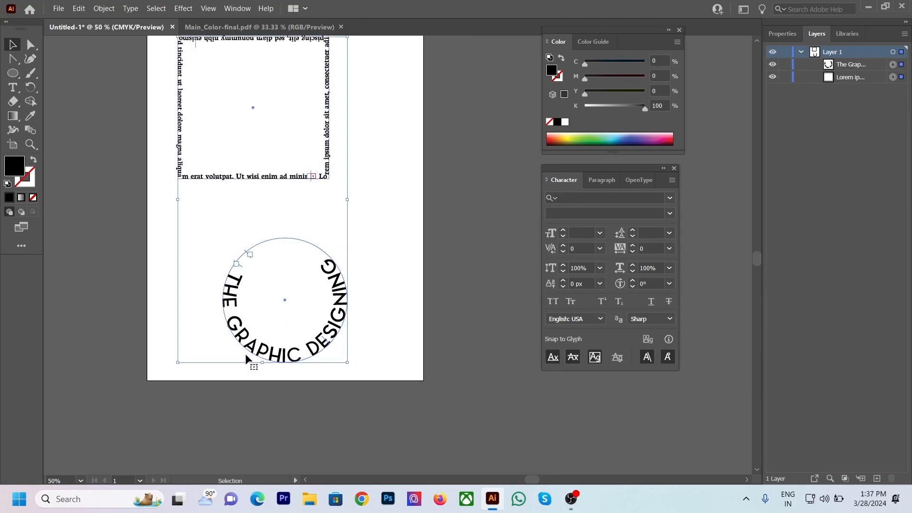
key("Delete")
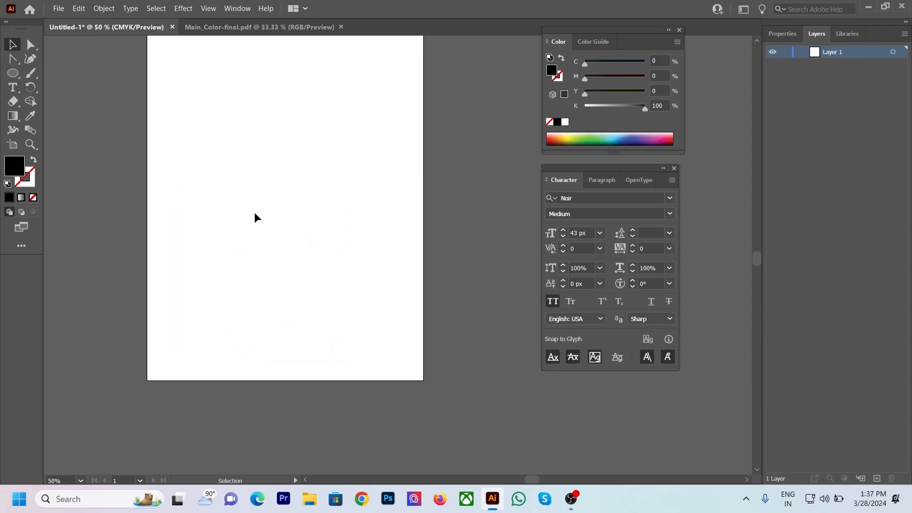
Step: Draw an open S-shaped curve across the page with the Pen tool and swap its fill and stroke so only the black outline remains
left_click(27, 63)
left_click_drag(15, 59, 54, 58)
left_click(192, 137)
left_click_drag(310, 152, 392, 218)
left_click_drag(505, 193, 523, 180)
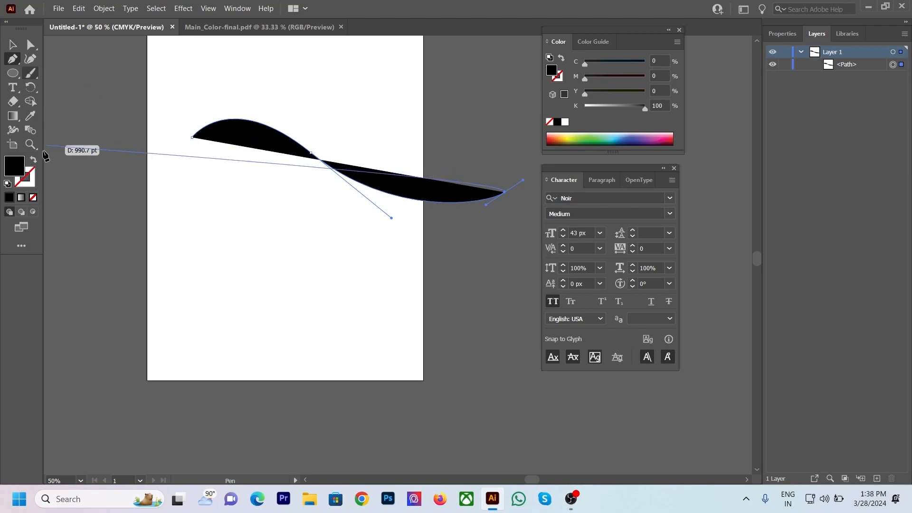
left_click(33, 161)
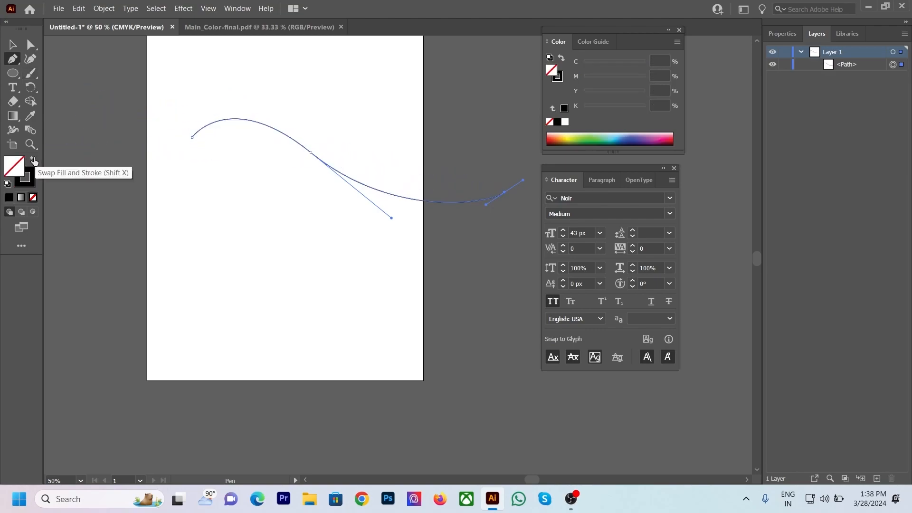
Step: Place placeholder type along the S-shaped curve, then move it lower on the page and delete it
left_click(13, 87)
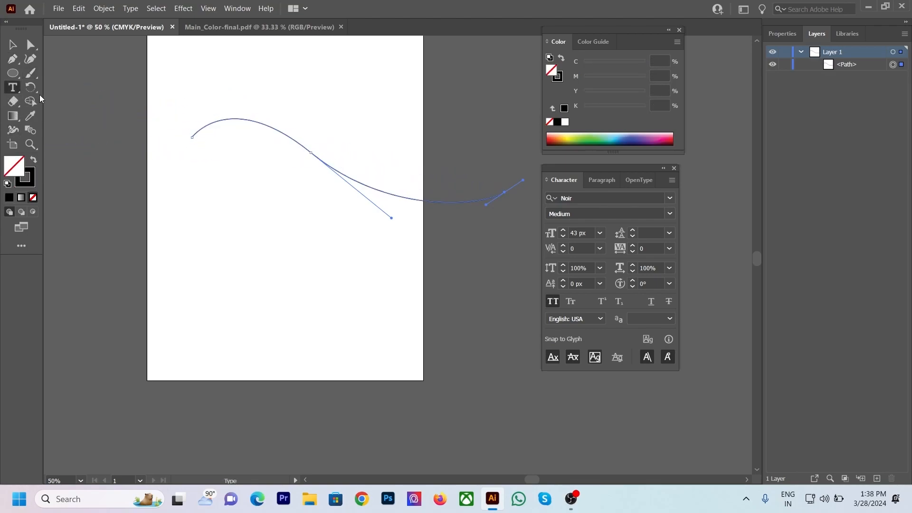
left_click(201, 126)
left_click(13, 44)
left_click_drag(255, 114, 150, 207)
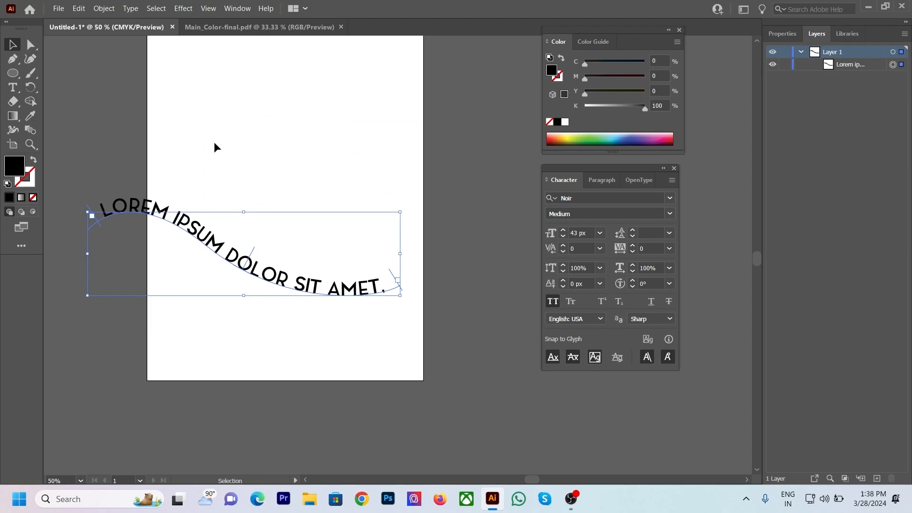
key("Delete")
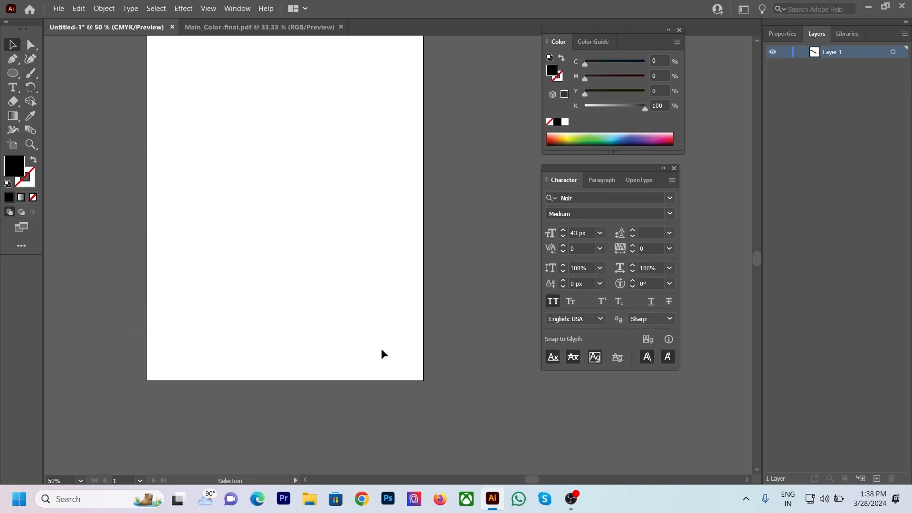
Step: Place vertical LOREM IPSUM placeholder text on the page with the Vertical Type tool, then delete it
left_click(20, 89)
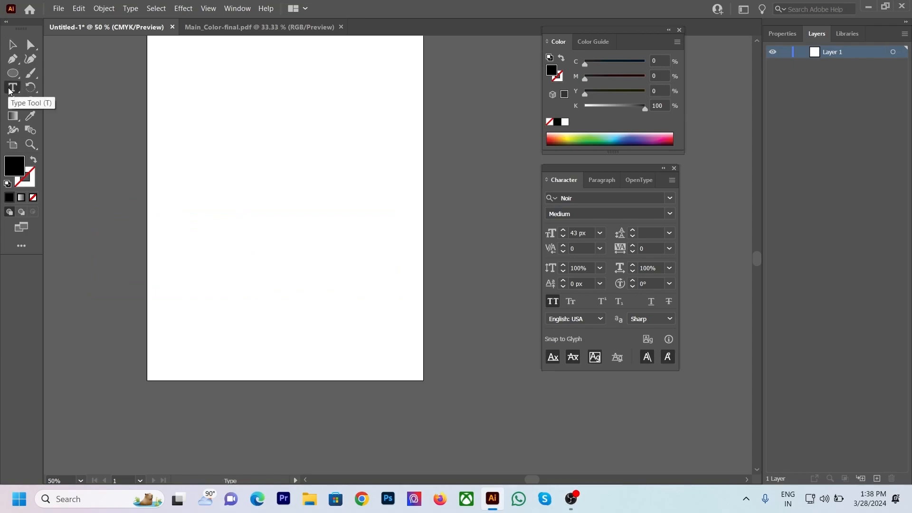
left_click_drag(21, 91, 91, 120)
left_click(202, 88)
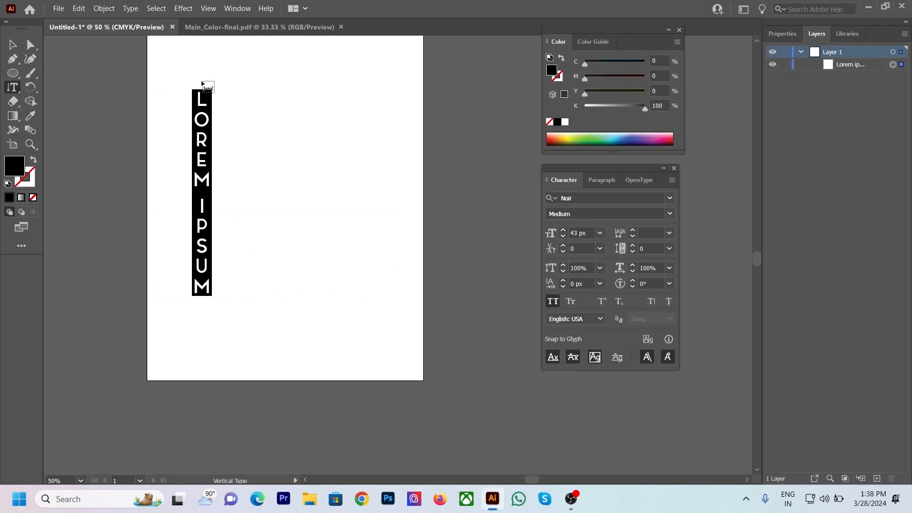
left_click(13, 44)
left_click_drag(206, 135, 157, 134)
key("Delete")
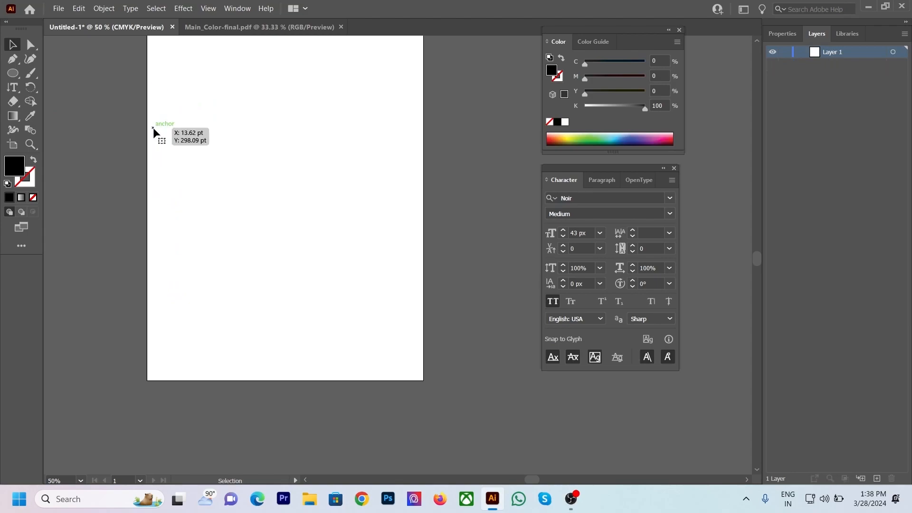
Step: Switch the toolbar to the Advanced set and activate the Area Type tool
scroll(181, 242, "up", 3)
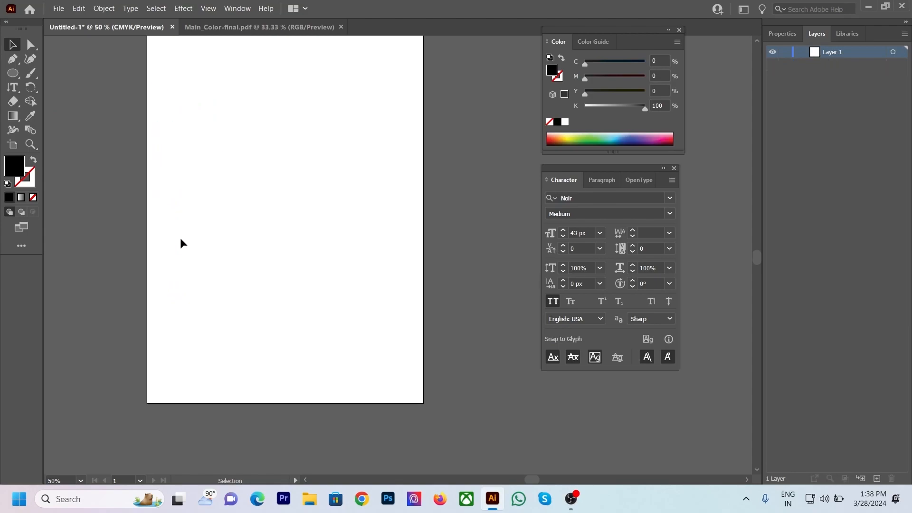
left_click(29, 249)
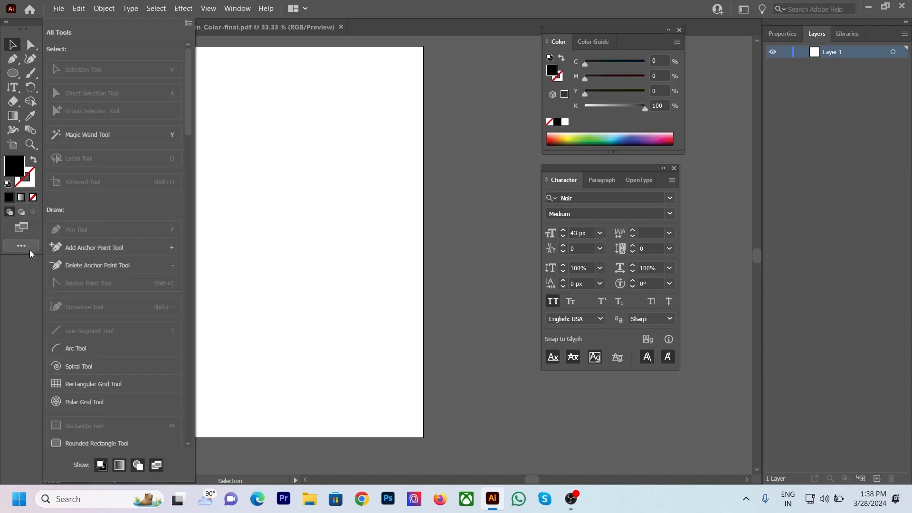
left_click(189, 23)
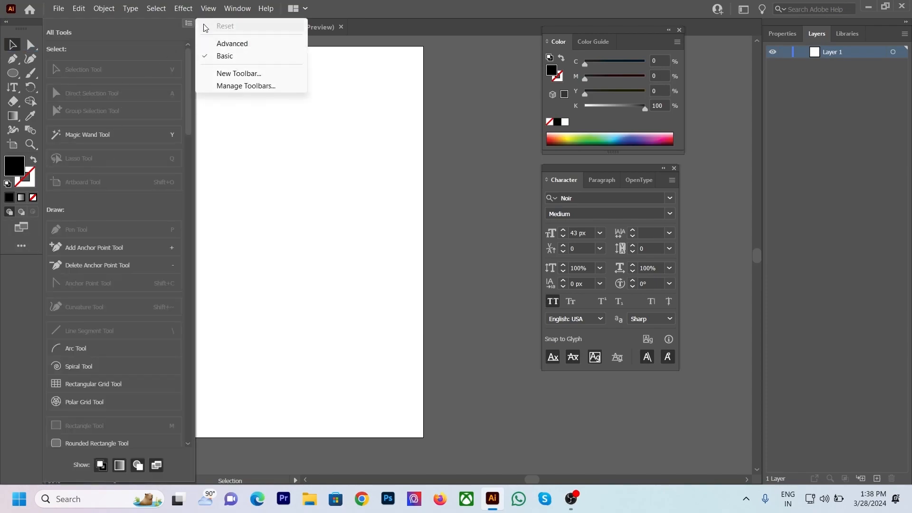
left_click(232, 43)
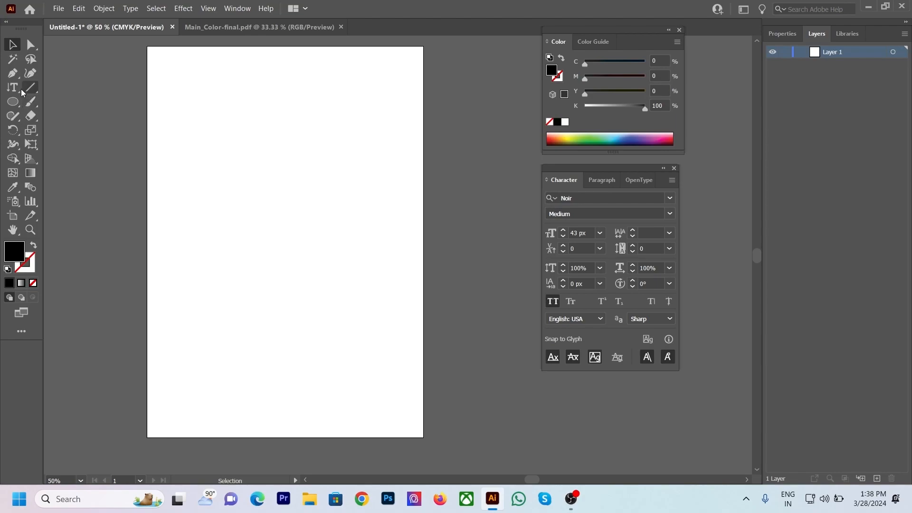
left_click_drag(13, 88, 85, 136)
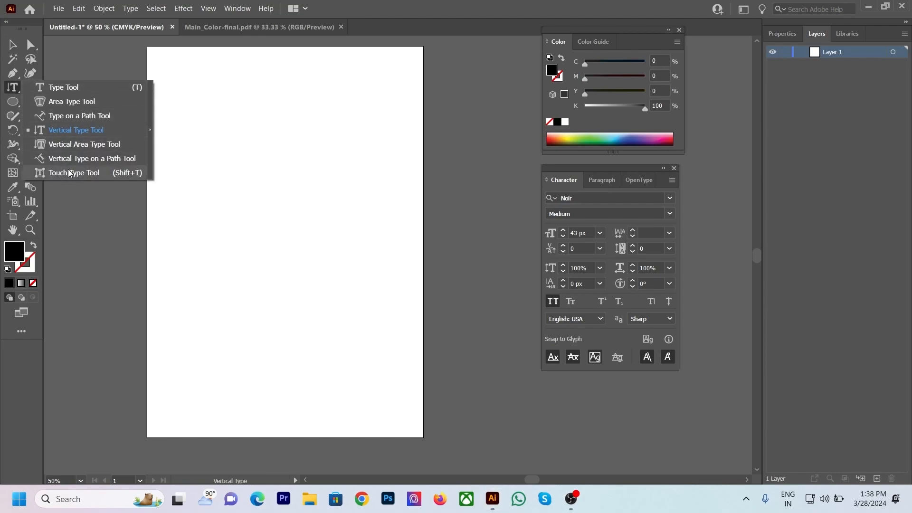
left_click(67, 100)
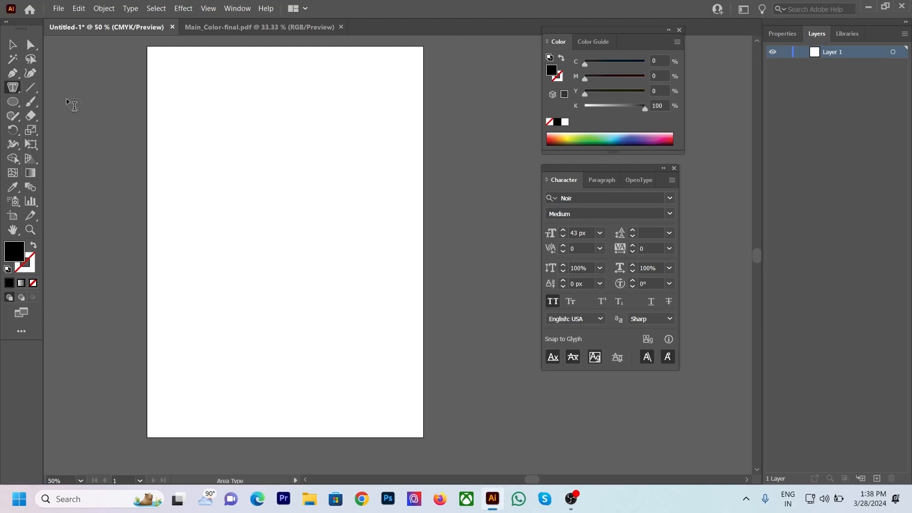
Step: Draw a tall ellipse over most of the page and fill it with placeholder text using the Area Type tool on its outline
left_click(12, 101)
left_click_drag(173, 90, 393, 406)
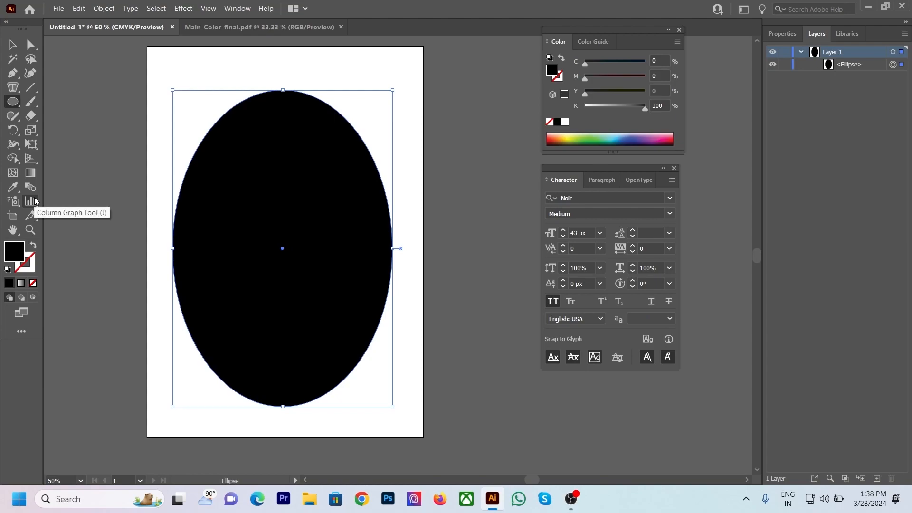
left_click(13, 88)
left_click(42, 98)
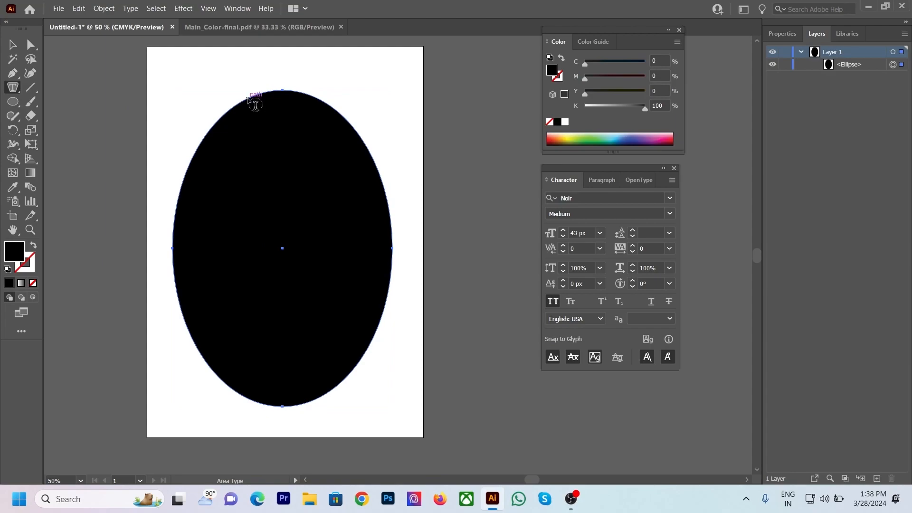
left_click(273, 155)
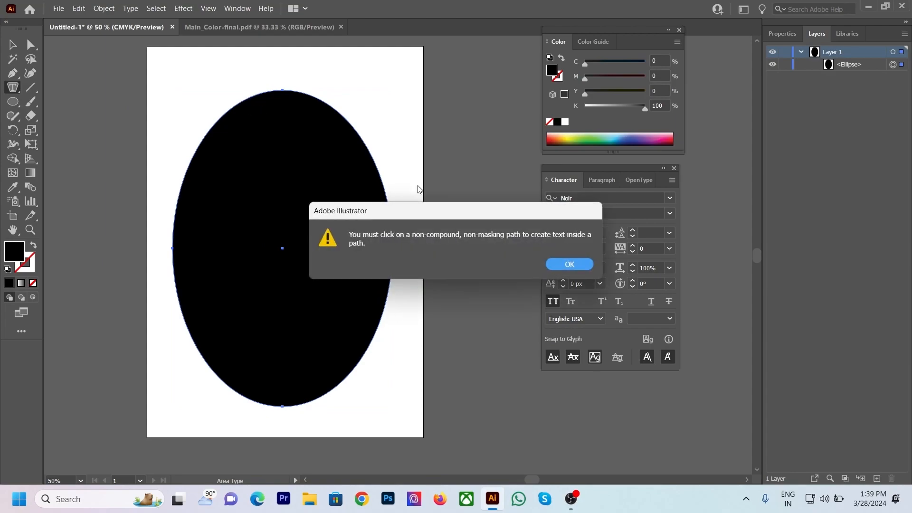
left_click(569, 265)
left_click(227, 114)
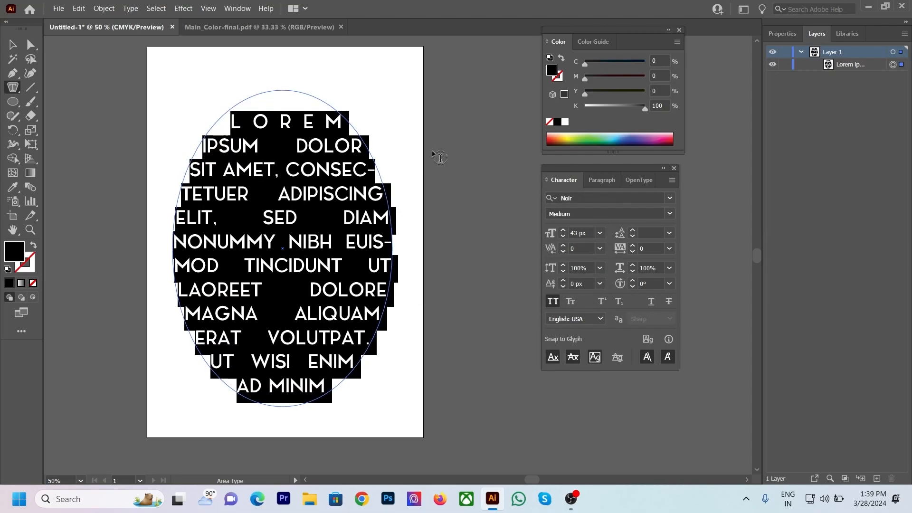
Step: Set the ellipse text's font size to 19 px, then delete the text-filled ellipse
left_click(591, 233)
scroll(592, 233, "down", 20)
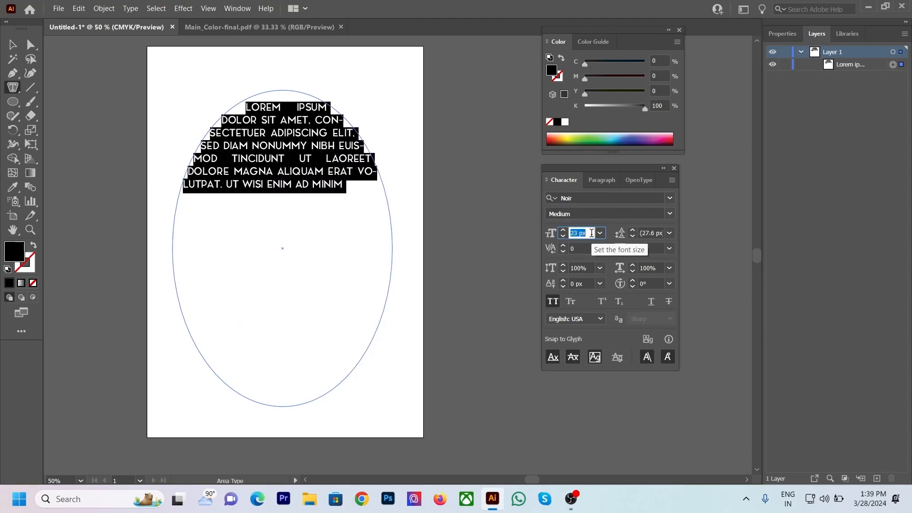
scroll(591, 233, "up", 3)
key("Escape")
left_click_drag(274, 138, 268, 148)
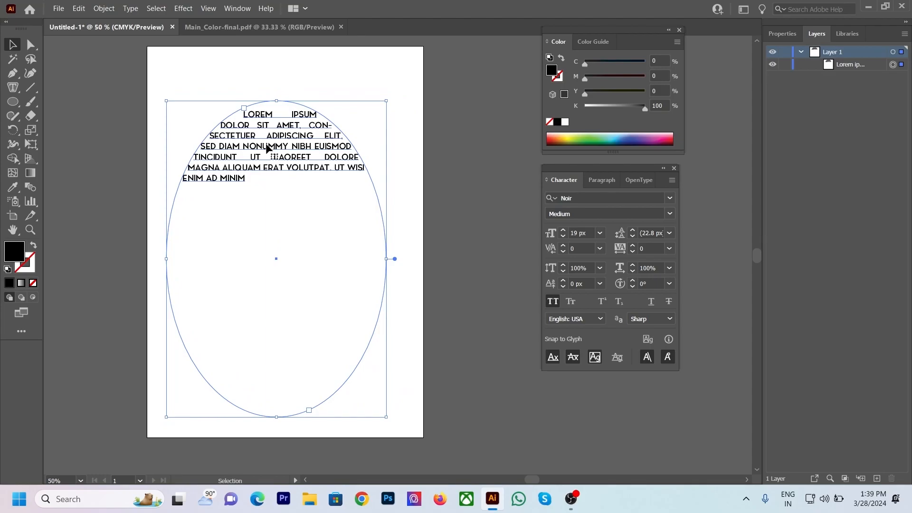
key("Delete")
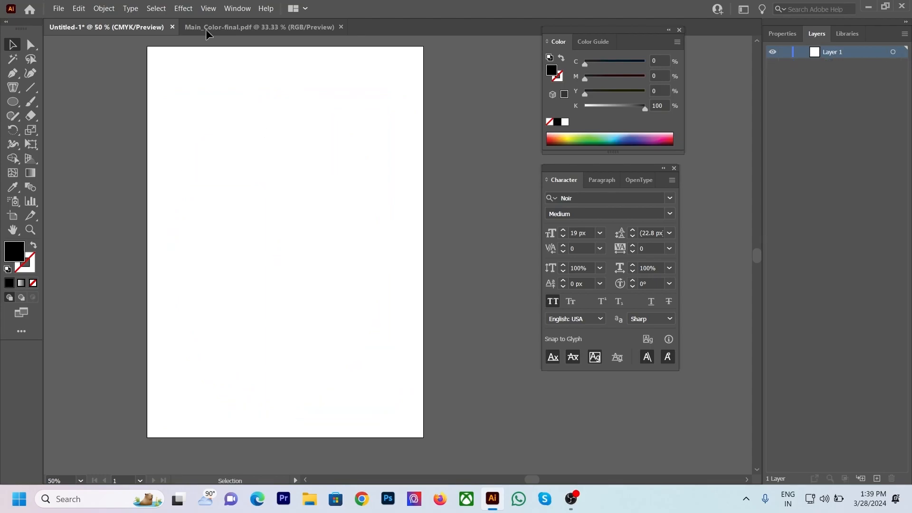
Step: Draw a new, taller ellipse, fill it with area-type placeholder text, and move it to the page's left edge
left_click(13, 101)
left_click_drag(200, 71, 405, 420)
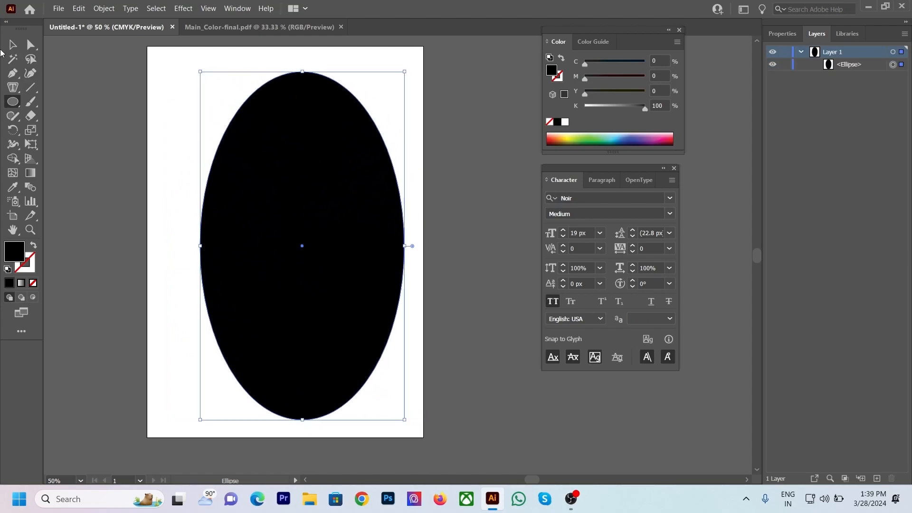
left_click(13, 87)
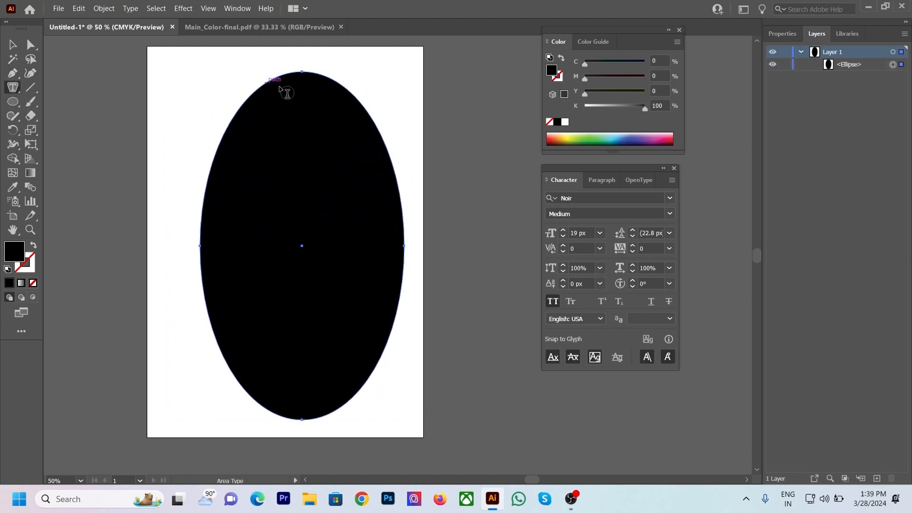
left_click(267, 89)
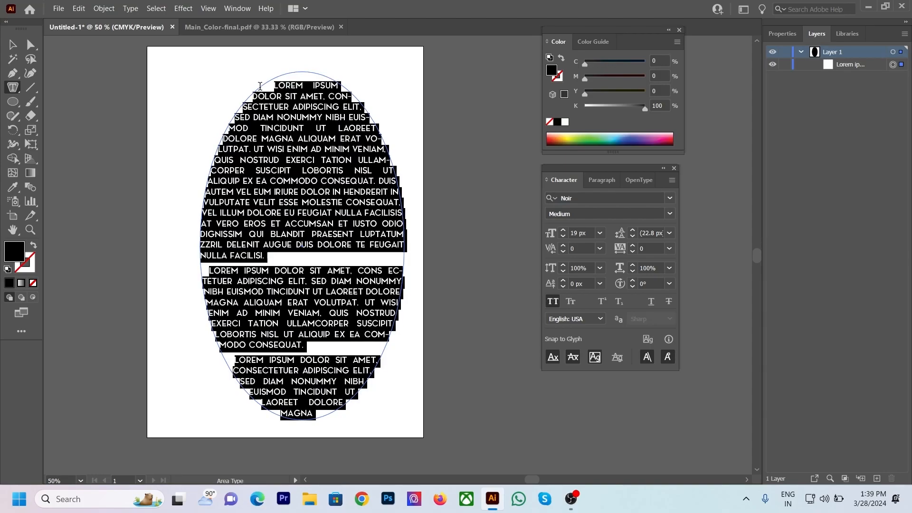
key("Escape")
left_click_drag(335, 141, 267, 141)
Step: Try justified, last-line-centred, centred and left alignment on all the ellipse's text, and finish with Justify all lines
double_click(272, 144)
key("ctrl+a")
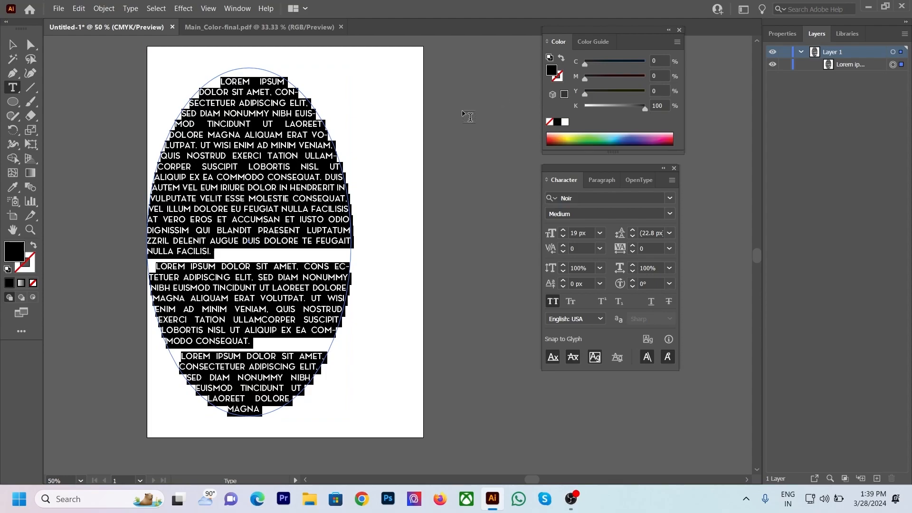
left_click(602, 181)
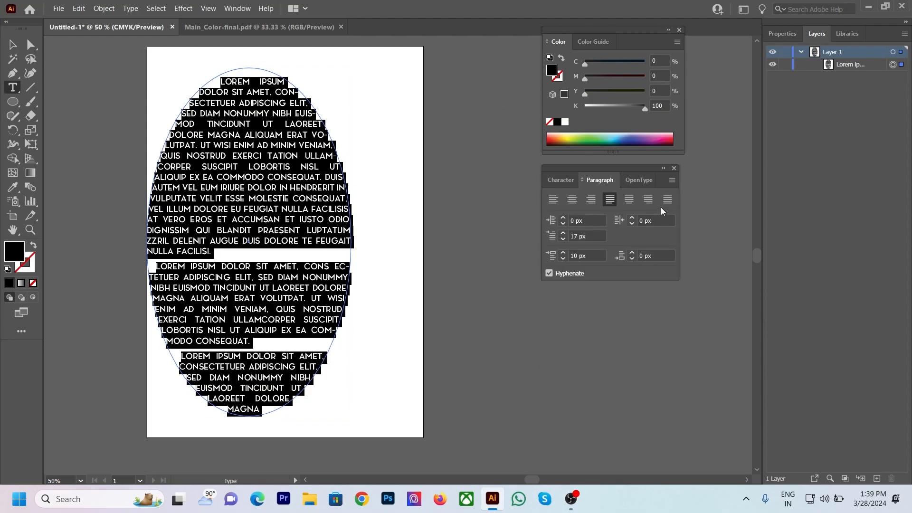
left_click(667, 200)
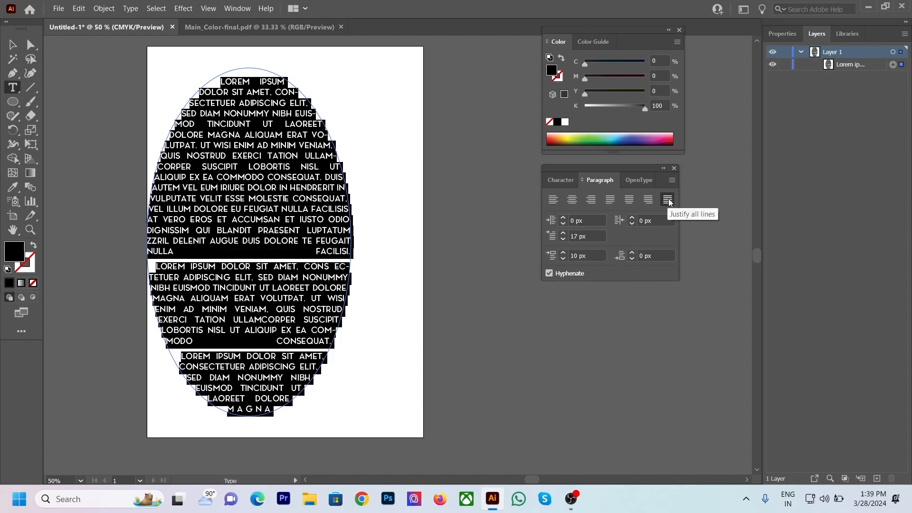
left_click(629, 200)
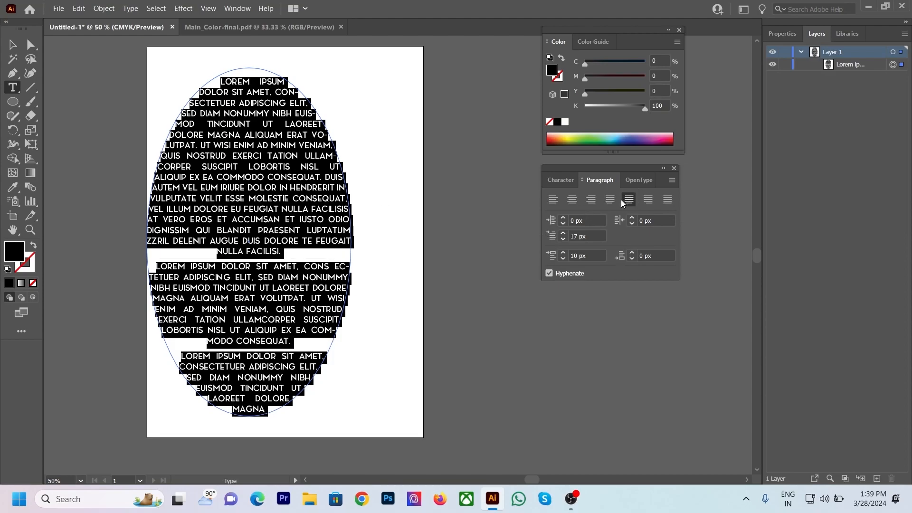
left_click(573, 200)
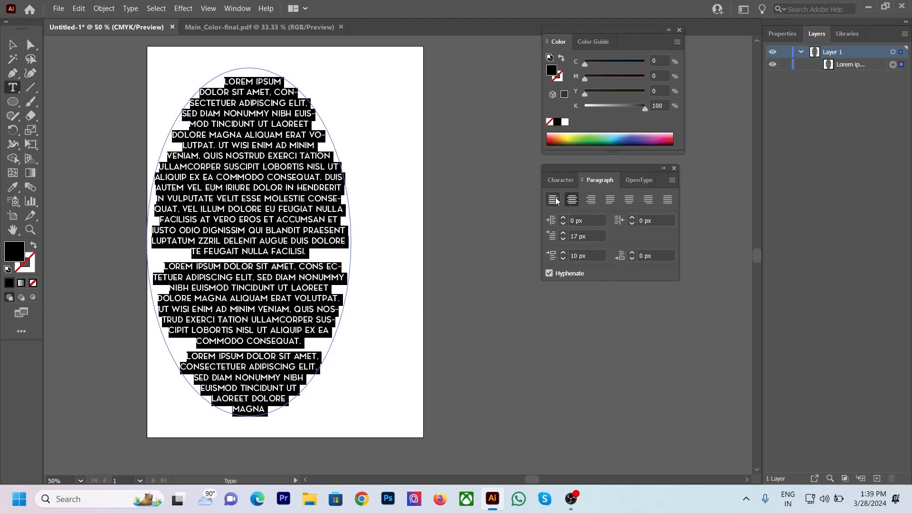
left_click(555, 200)
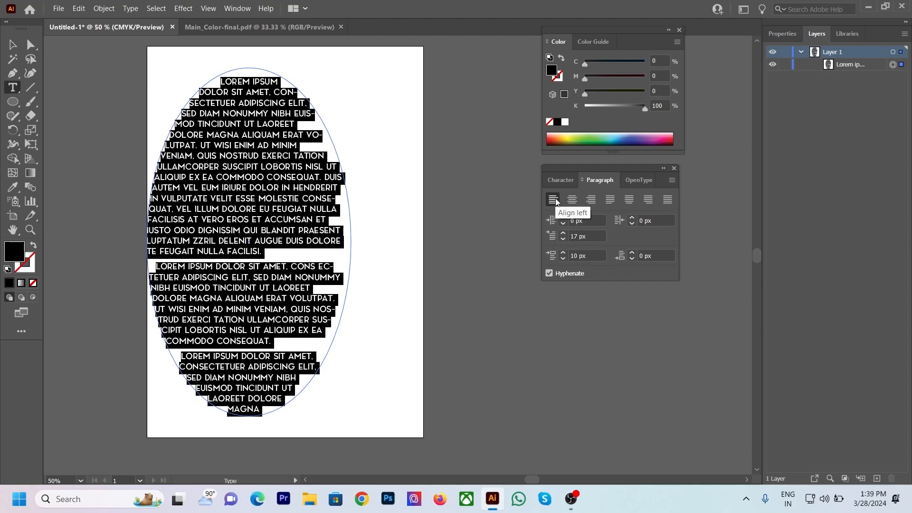
left_click(668, 200)
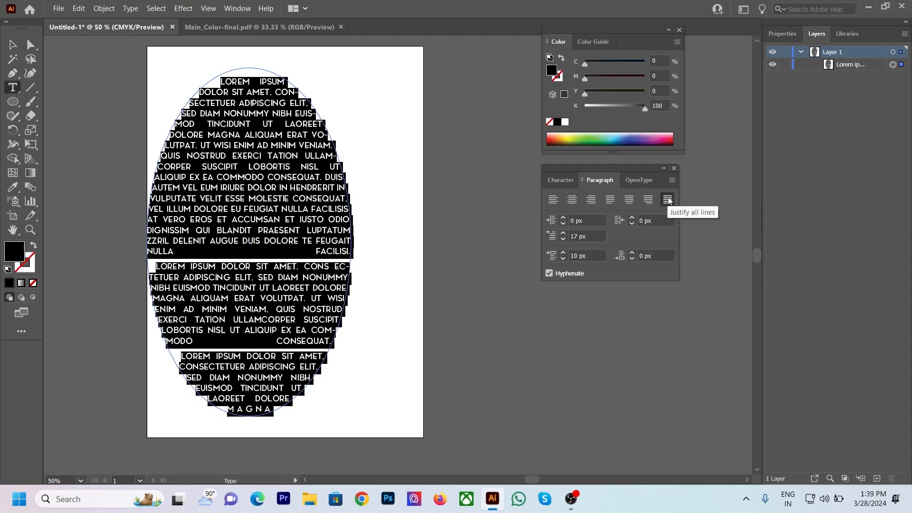
Step: Move the text-filled ellipse off the artboard to the empty area on its right
key("Escape")
left_click_drag(248, 164, 571, 301)
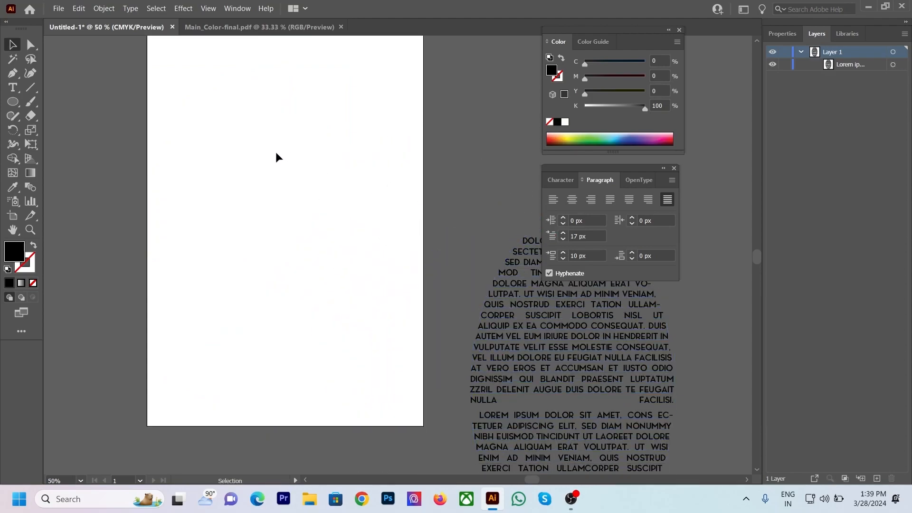
Step: With the Pen tool, start a filled path on the artboard: straight top edge, concave upper-right corner, then a vertical right edge
scroll(275, 156, "up", 2)
left_click(13, 102)
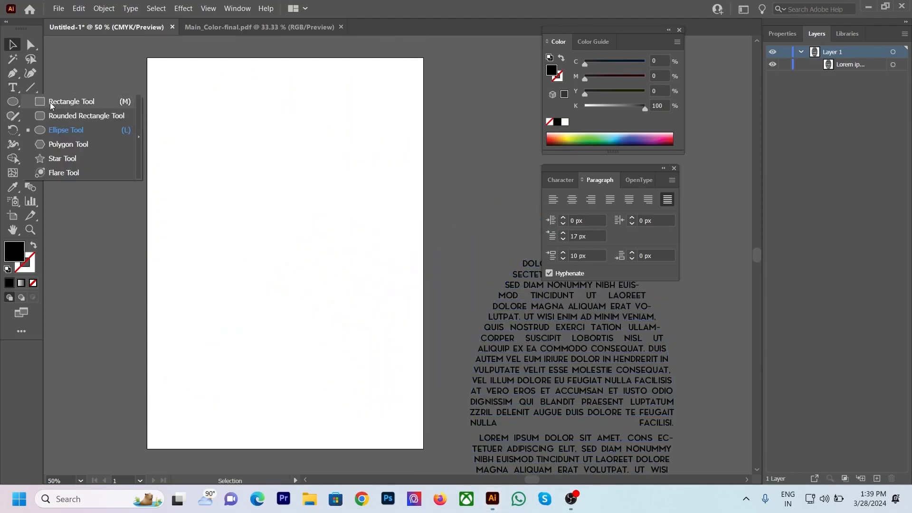
left_click(12, 73)
left_click(169, 75)
left_click(379, 75)
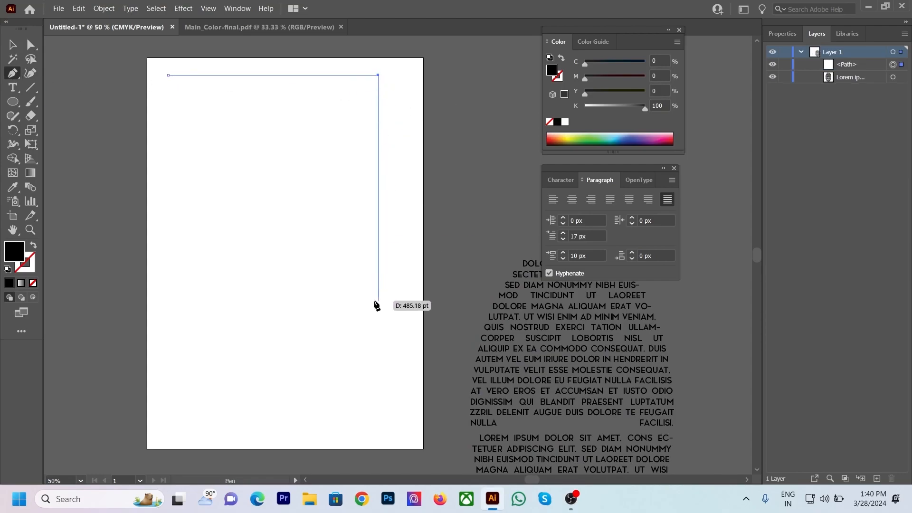
key("ctrl+z")
left_click(355, 75)
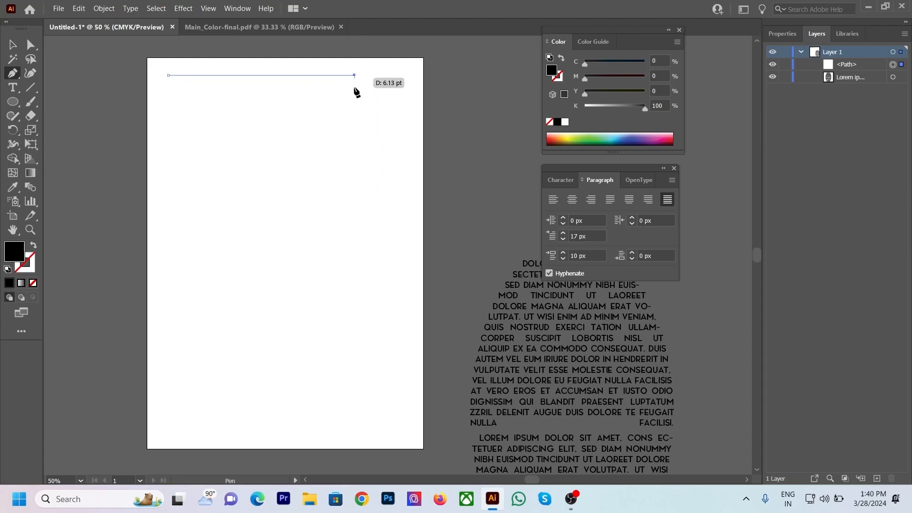
mouse_move(393, 149)
left_mouse_down()
mouse_move(446, 155)
mouse_move(406, 151)
left_mouse_up()
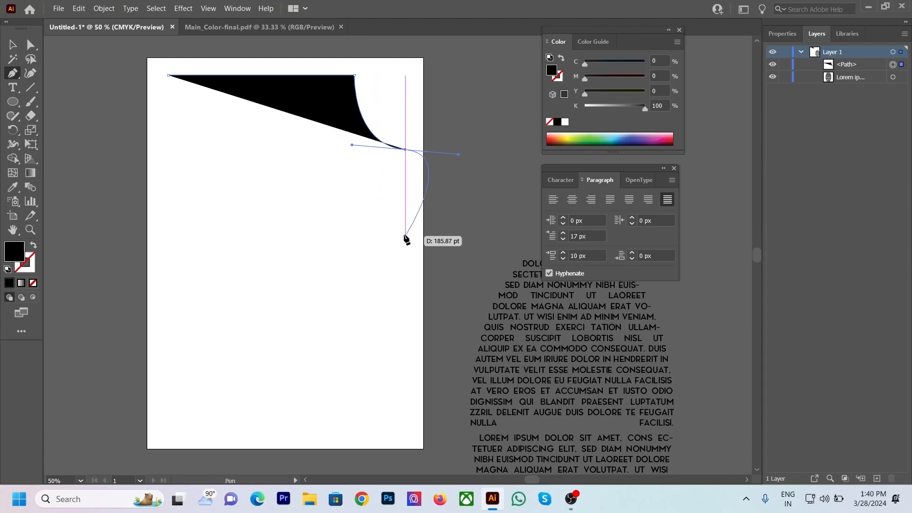
left_click(405, 149, "alt")
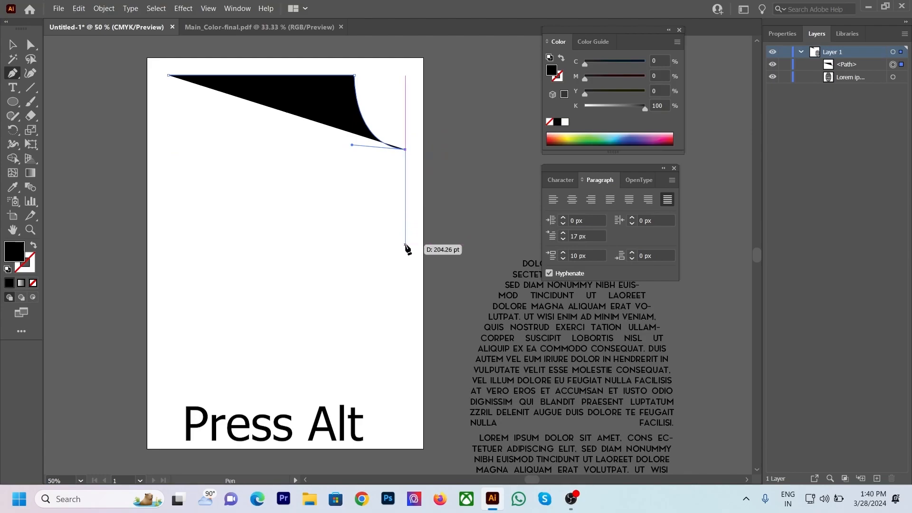
left_click(405, 245)
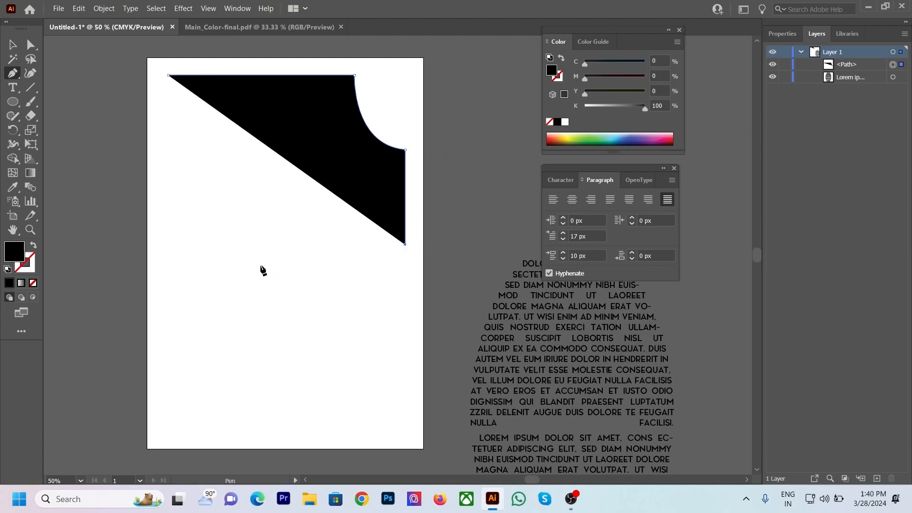
Step: Continue the path with a rectangular notch in the right side, straight bottom and left edges, and close it with a concave upper-left curve
left_click(311, 245)
left_click(310, 333)
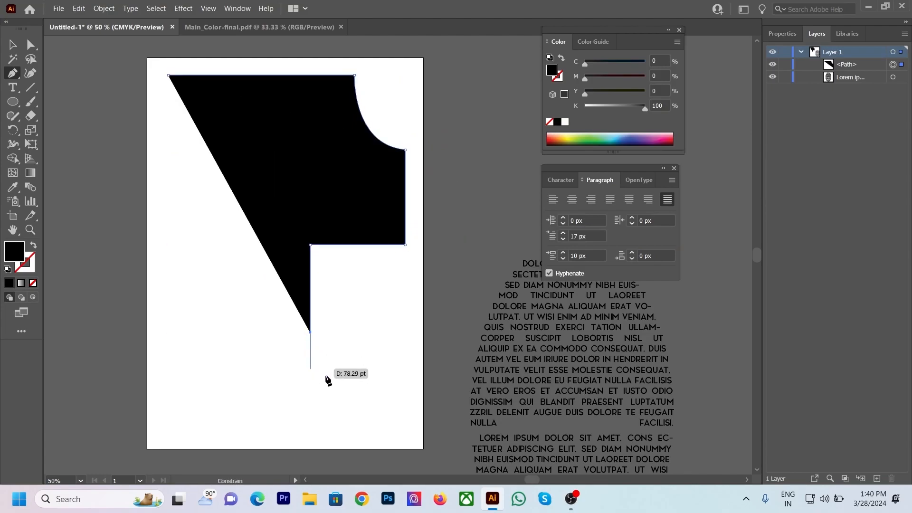
left_click(400, 341, "ctrl")
left_click(401, 333)
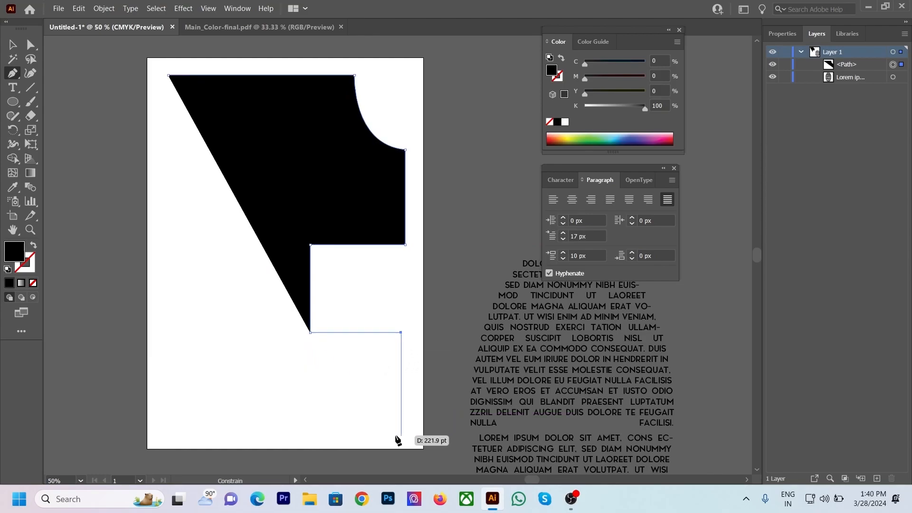
left_click(401, 436)
left_click(169, 436)
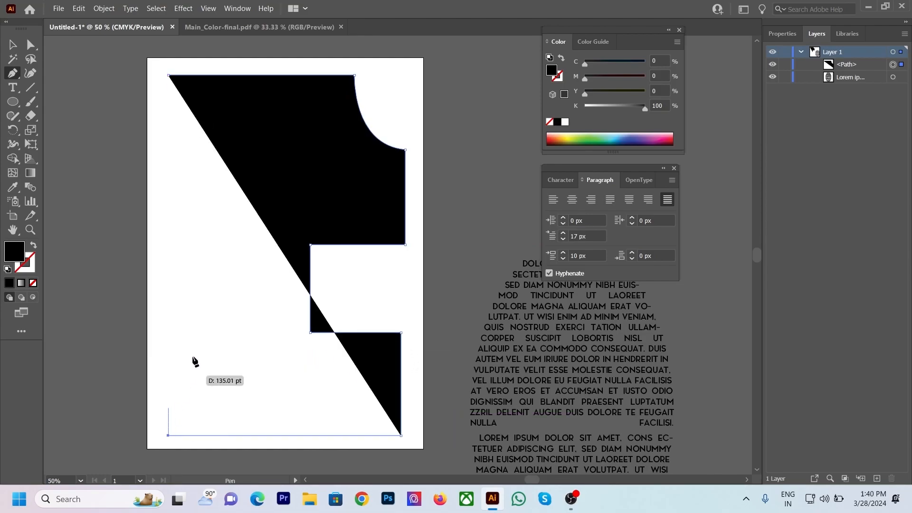
left_click(169, 146)
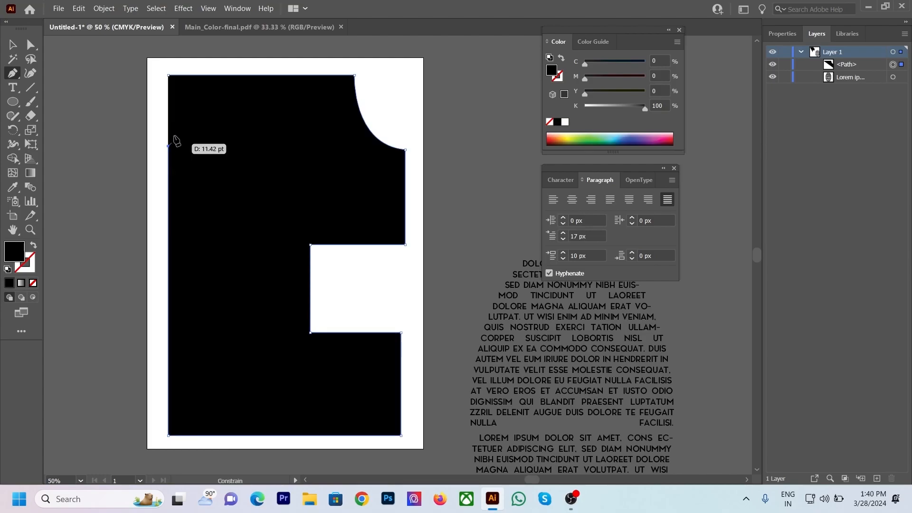
left_click(168, 75)
mouse_move(168, 76)
left_mouse_down()
mouse_move(113, 45)
mouse_move(91, 153)
mouse_move(98, 127)
mouse_move(147, 135)
mouse_move(125, 123)
left_mouse_up()
key("v")
left_click(61, 60)
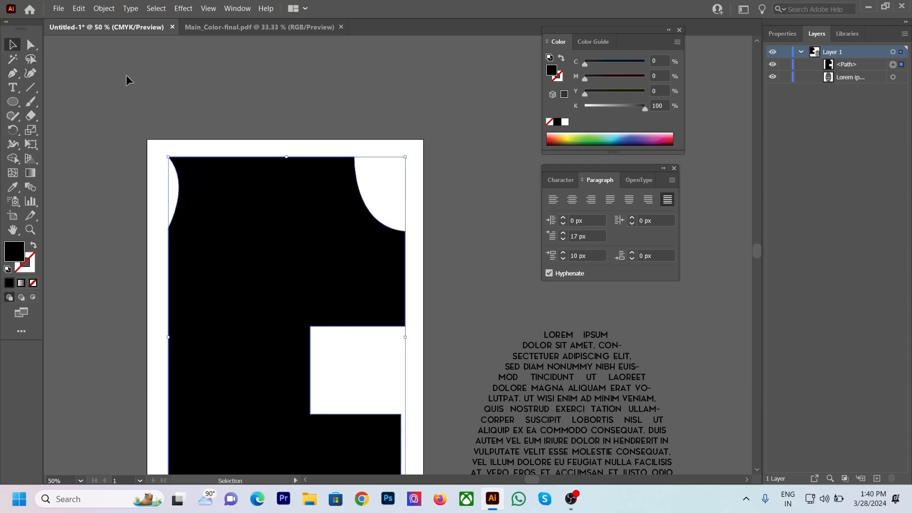
Step: Fill the closed freeform shape with placeholder text using the Area Type tool, then deselect it
scroll(220, 84, "down", 3)
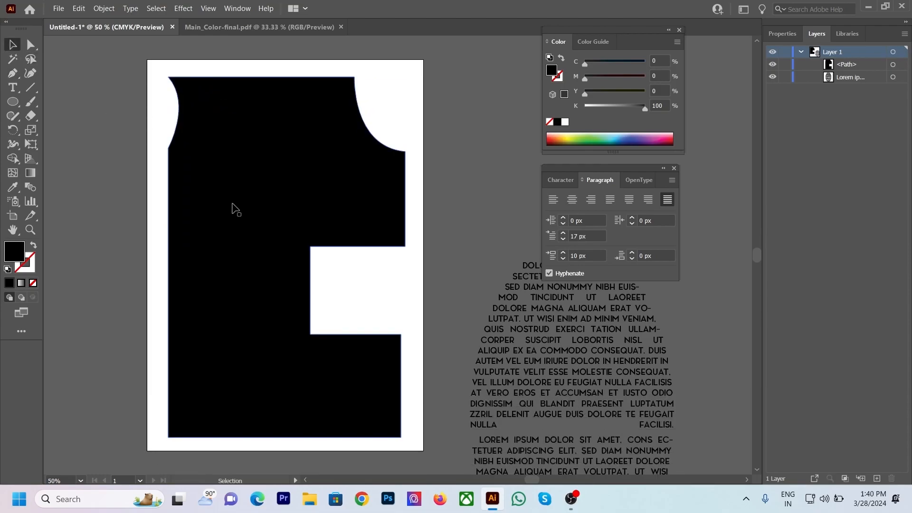
left_click(233, 209)
left_click_drag(13, 101, 52, 108)
right_click(14, 89)
left_click(54, 101)
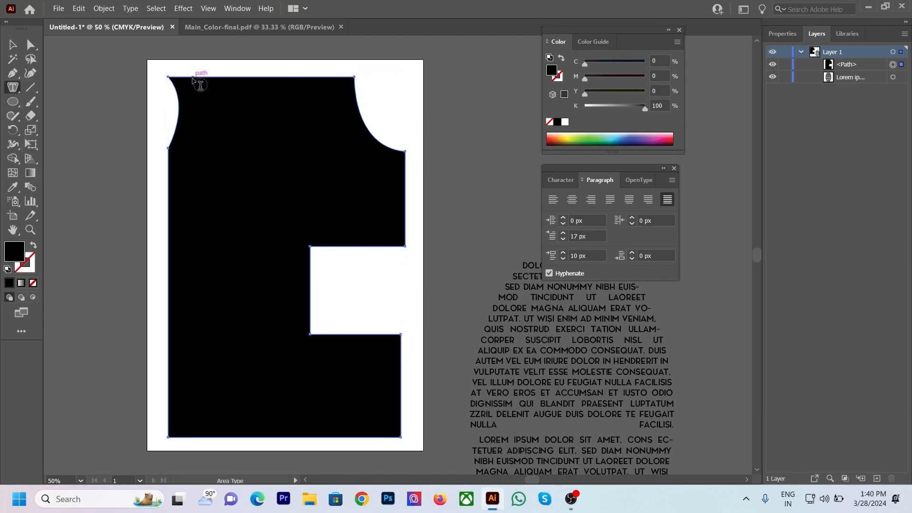
left_click(192, 77)
left_click(13, 45)
left_click(83, 65)
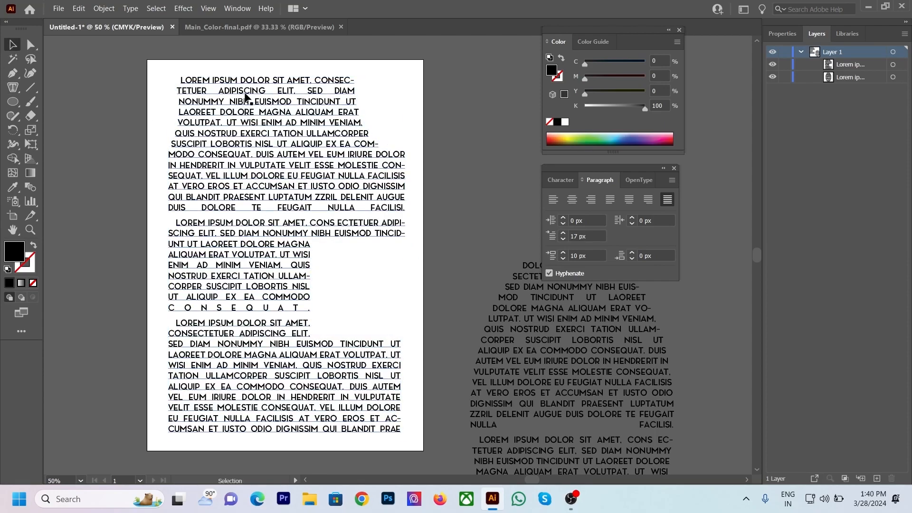
left_click(421, 306)
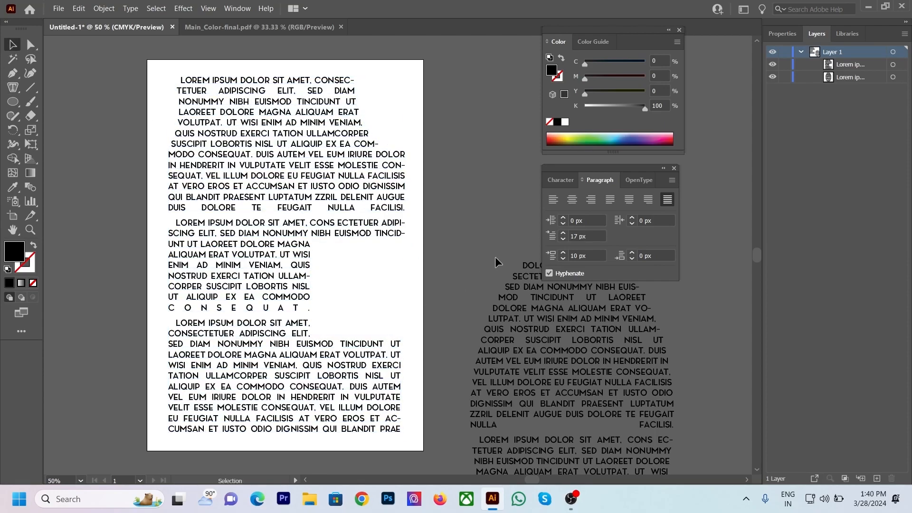
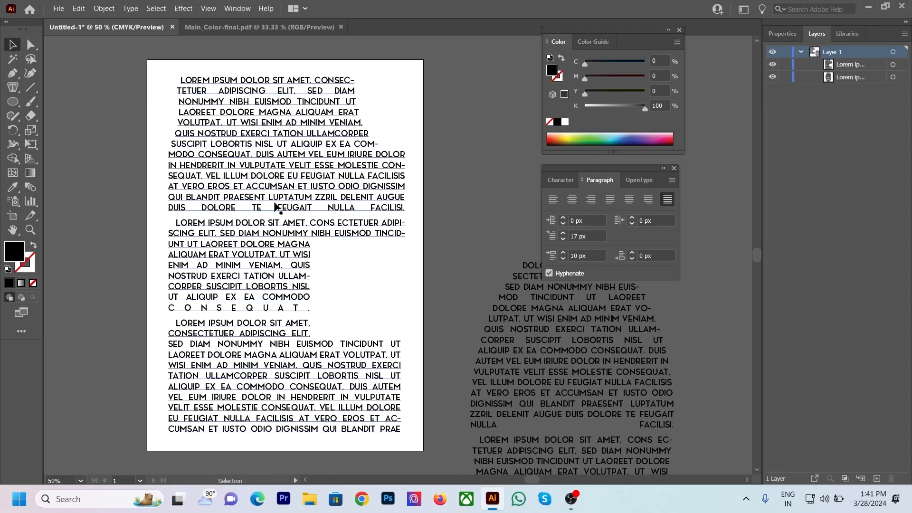
Step: Delete both text objects, then draw a tall ellipse on the artboard and fill it with Vertical Area Type placeholder text
left_click_drag(134, 95, 628, 489)
key("Delete")
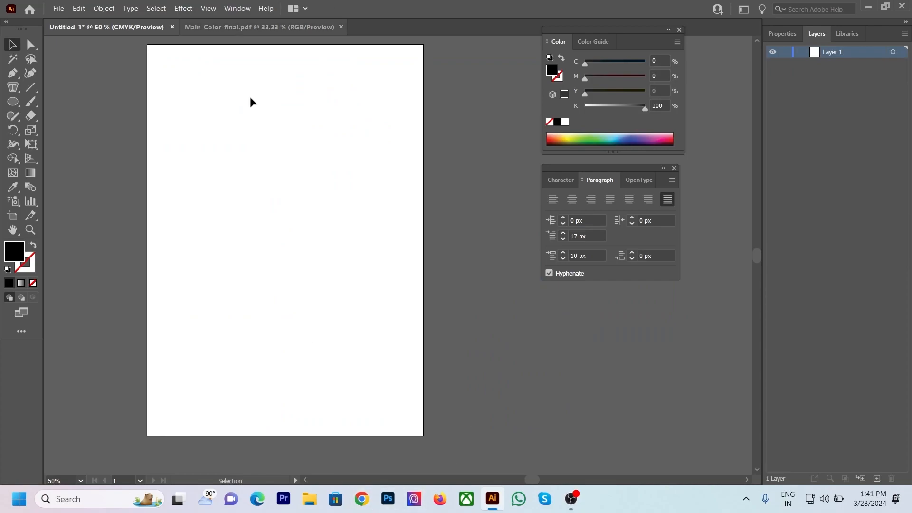
left_click(13, 87)
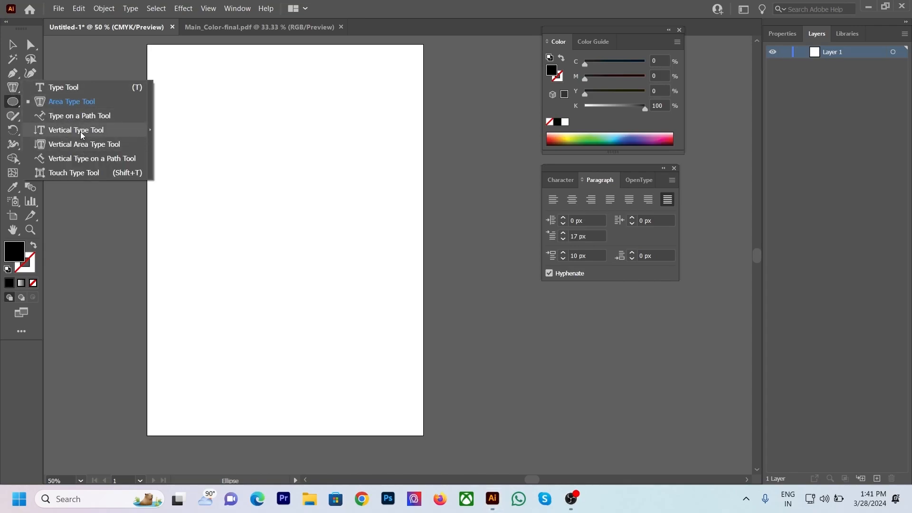
left_click(78, 150)
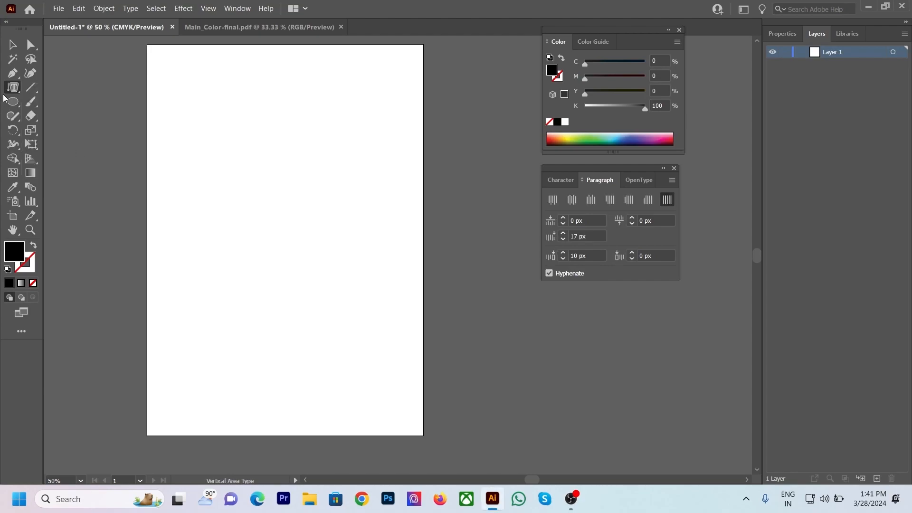
left_click_drag(192, 88, 351, 402)
left_click(12, 87)
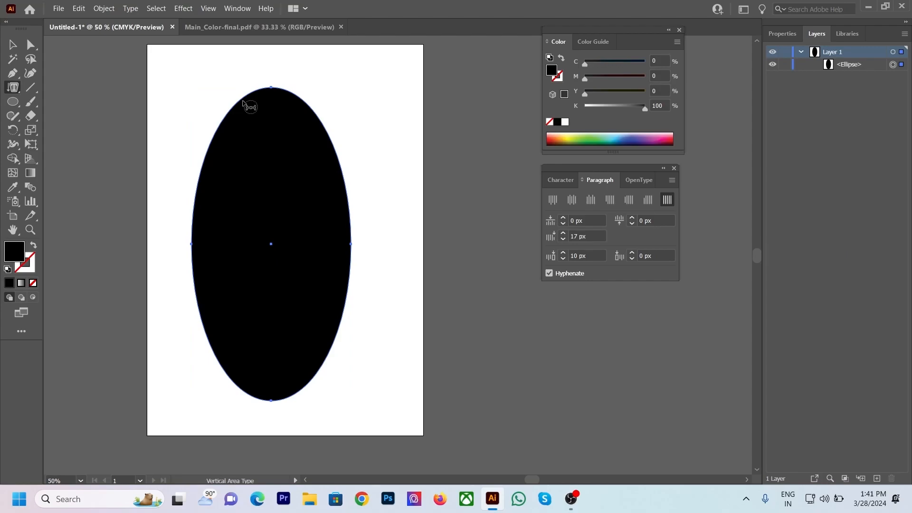
left_click(240, 99)
key("Escape")
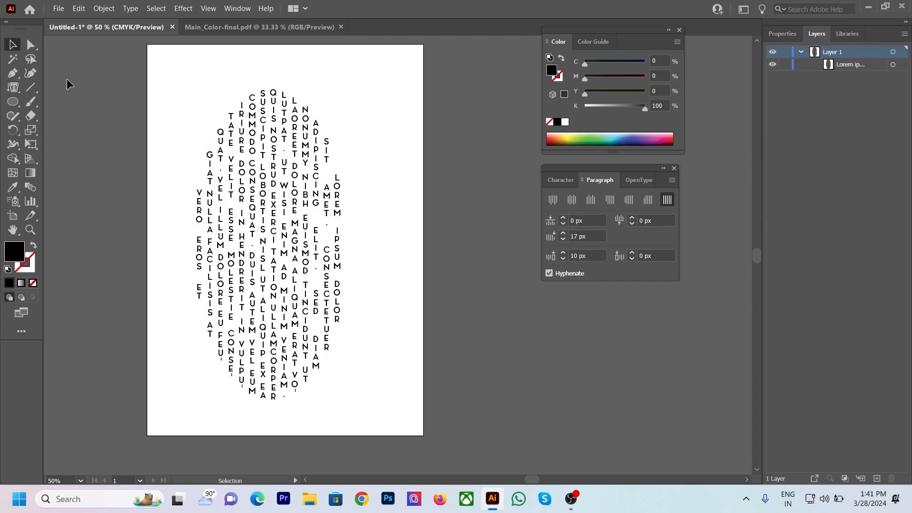
Step: Delete the ellipse filled with vertical text from the artboard
left_click(17, 87)
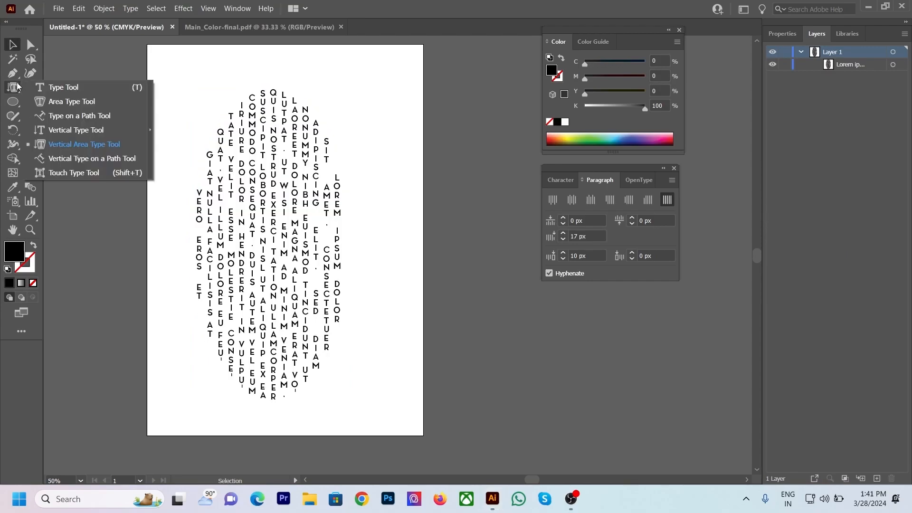
left_click(78, 173)
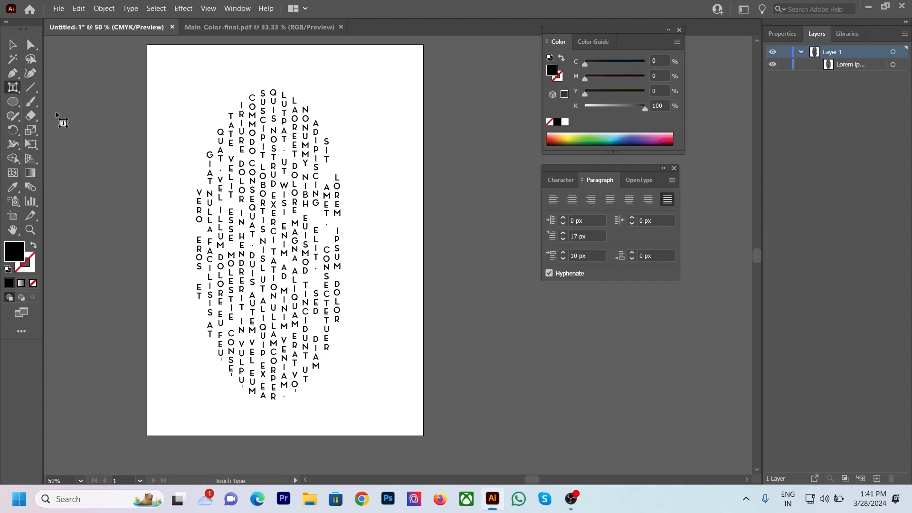
left_click(14, 45)
left_click_drag(260, 185, 208, 175)
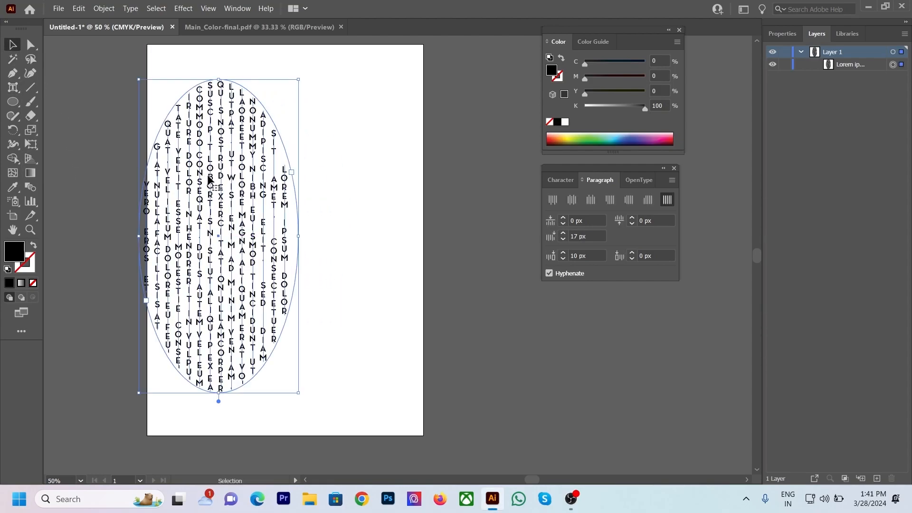
key("Delete")
Step: Add LOREM IPSUM as point text, enlarge it to about 113 px and move it across the middle of the artboard
left_click(13, 88)
left_click(53, 88)
left_click(253, 139)
left_click(13, 45)
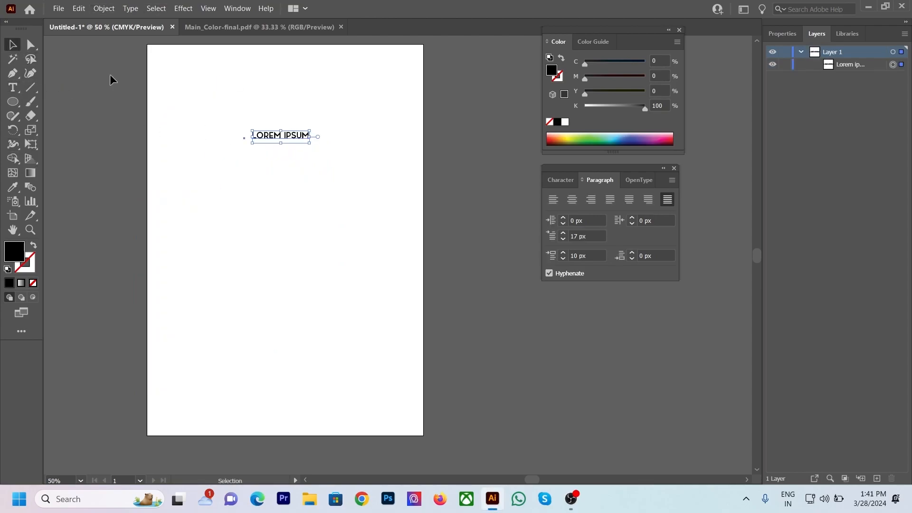
left_click_drag(310, 143, 592, 282)
left_click_drag(379, 153, 304, 240)
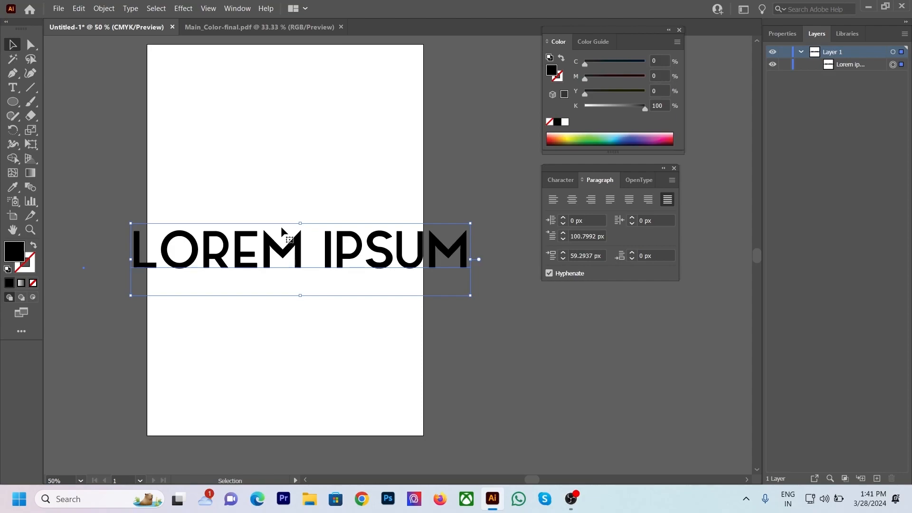
Step: With the Touch Type tool, raise the M of LOREM above the other letters, flatten it and rotate it counterclockwise
left_click_drag(13, 87, 65, 164)
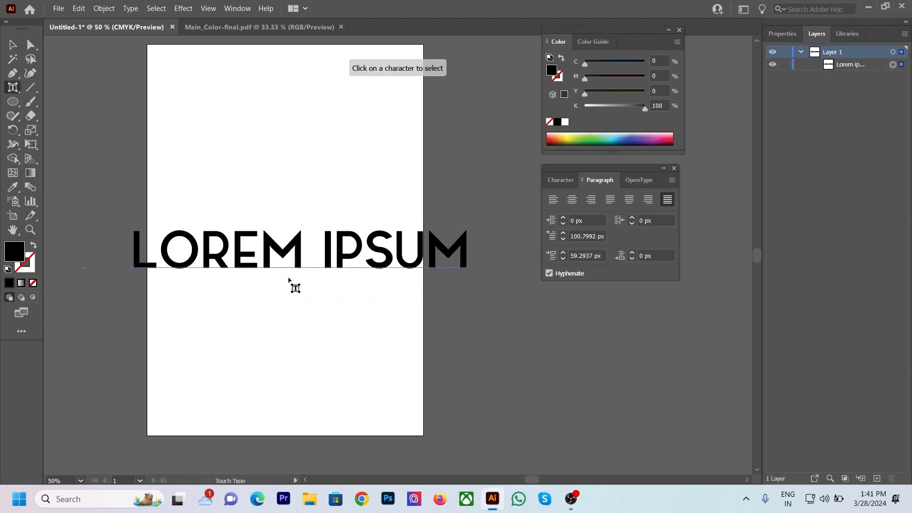
left_click(287, 259)
left_click_drag(291, 271, 285, 323)
left_click_drag(291, 287, 312, 221)
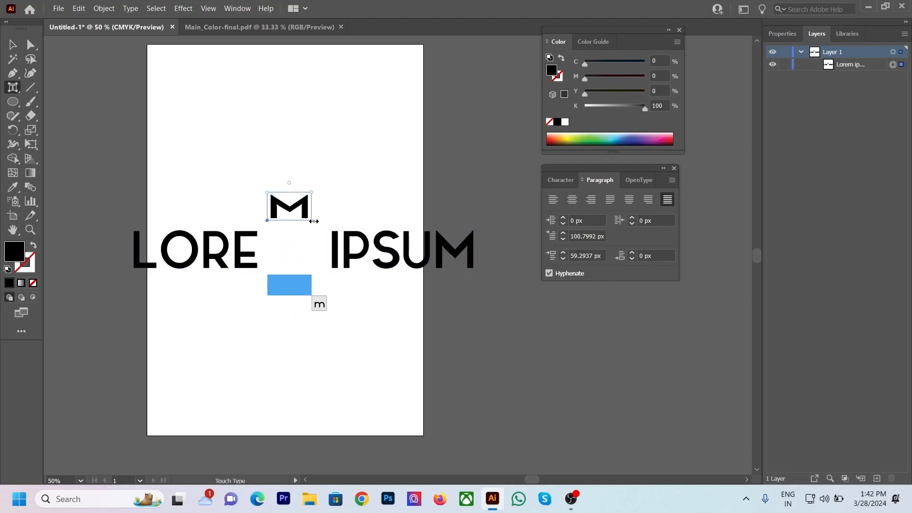
left_click_drag(291, 182, 266, 192)
left_click(12, 45)
left_click(257, 100)
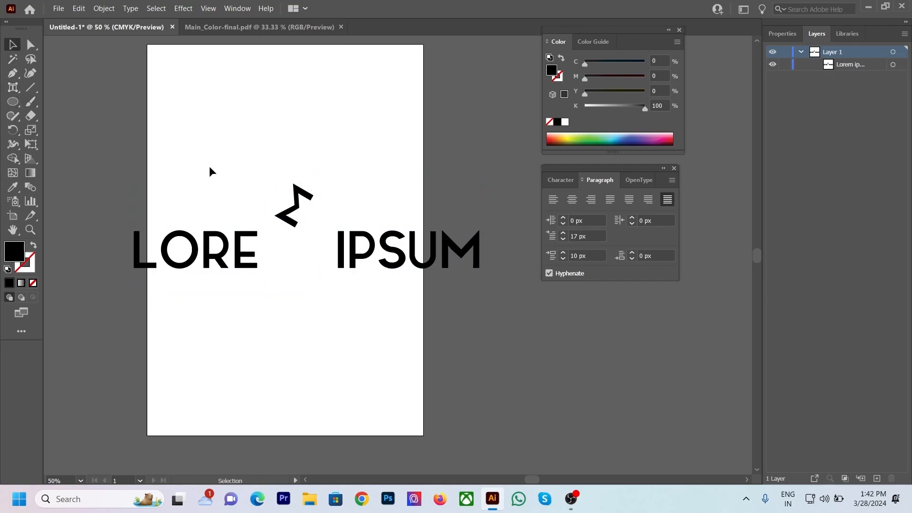
Step: Move the LOREM IPSUM text up on the artboard and change its font to Note this
left_click_drag(239, 255, 227, 216)
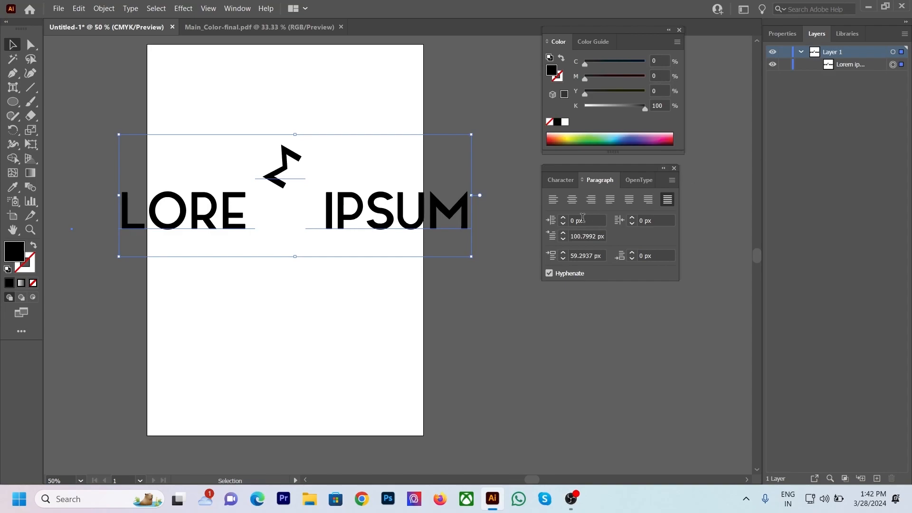
left_click(562, 180)
left_click(582, 199)
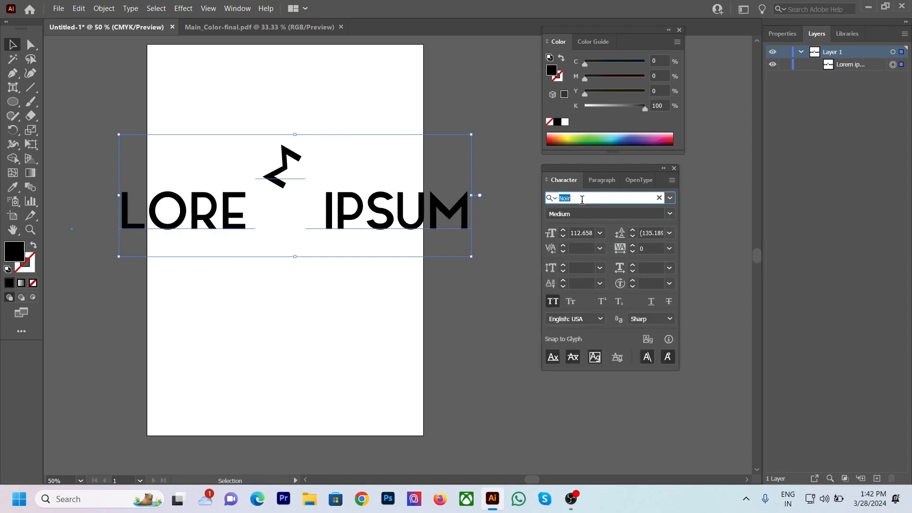
key("Down")
key("Down")
key("Down")
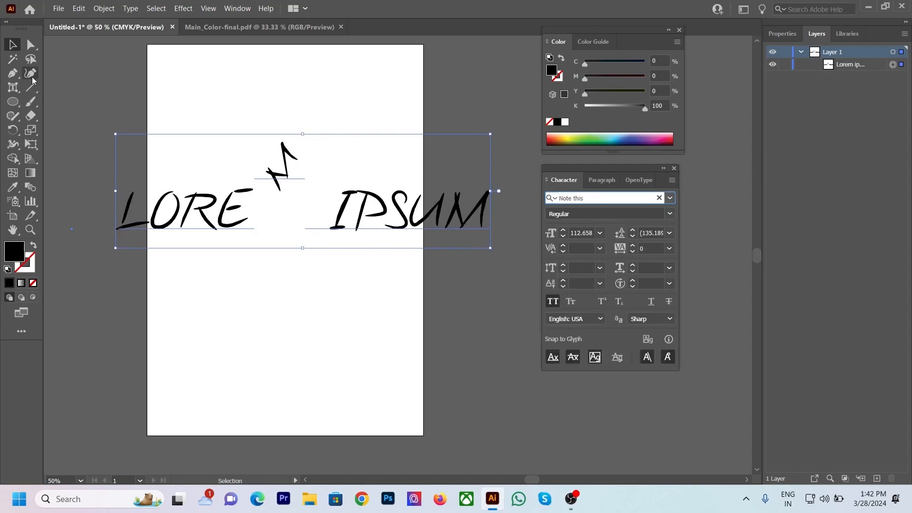
left_click(204, 107)
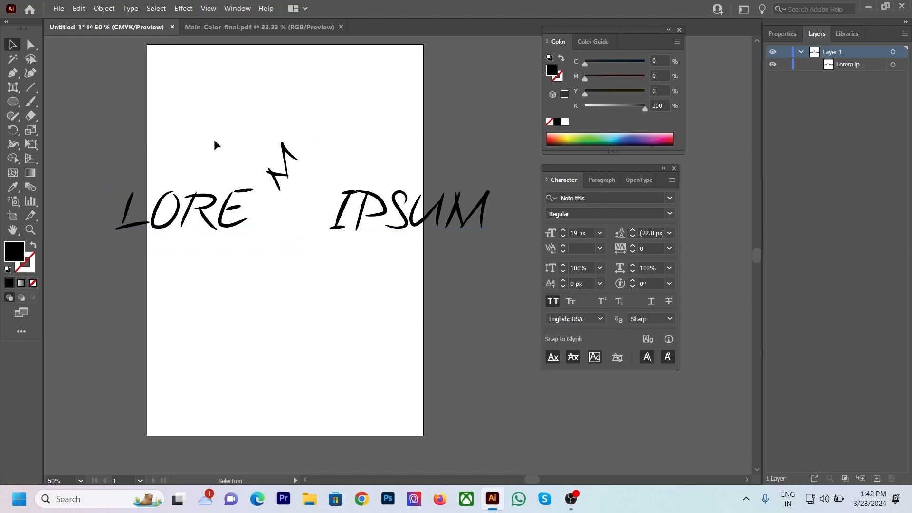
Step: Delete the LOREM IPSUM text from the artboard
left_click_drag(214, 142, 360, 266)
key("Delete")
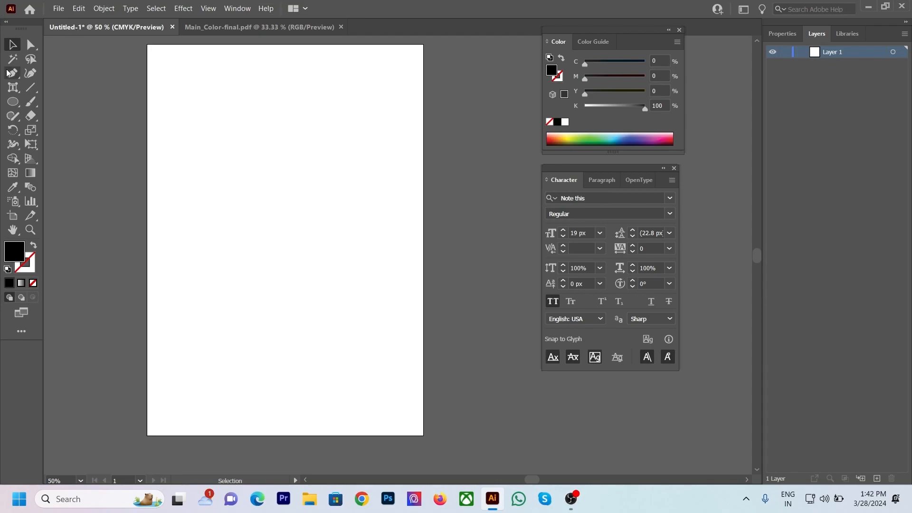
left_click(13, 87)
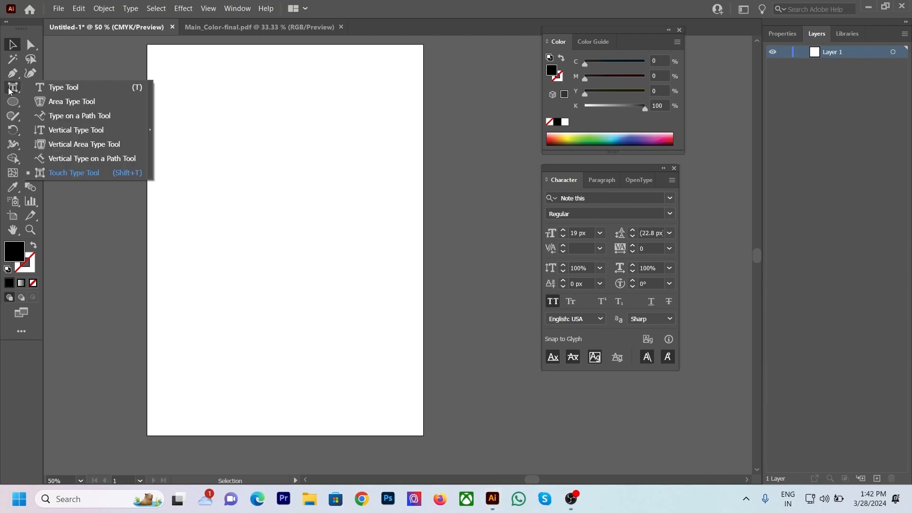
Step: Add LOREM IPSUM as point text near the artboard's upper part and change its font to Null Free
left_click(79, 88)
left_click(185, 133)
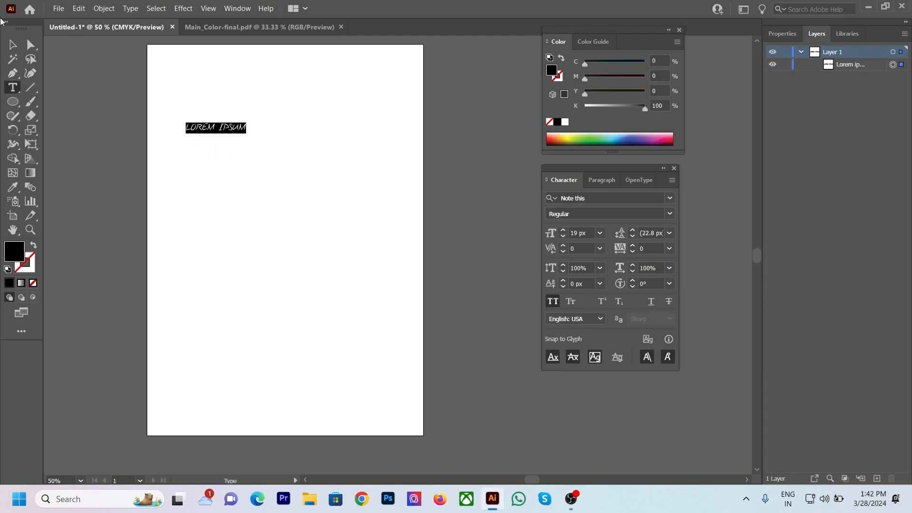
left_click(603, 200)
key("Down")
key("Down")
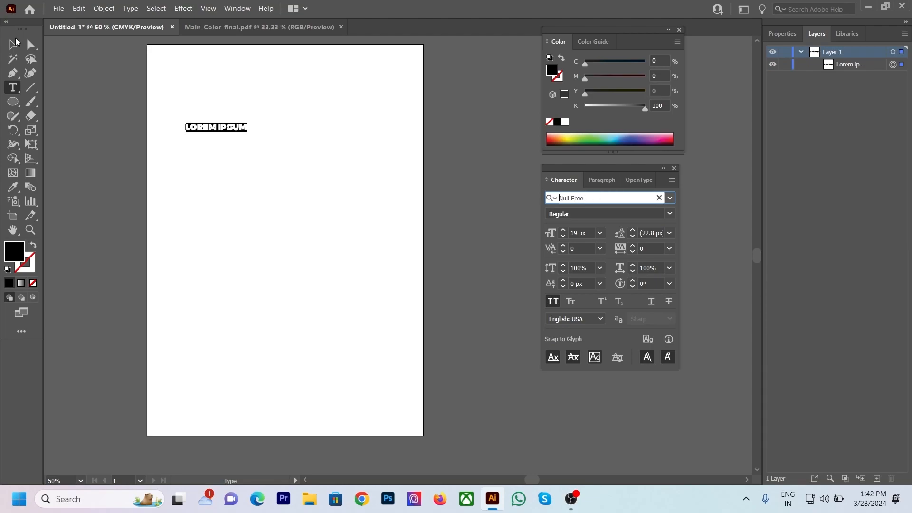
Step: Enlarge the LOREM IPSUM text to about 103 px and move it across the middle of the artboard
left_click(14, 43)
left_click_drag(247, 132, 521, 174)
left_click_drag(394, 148, 365, 274)
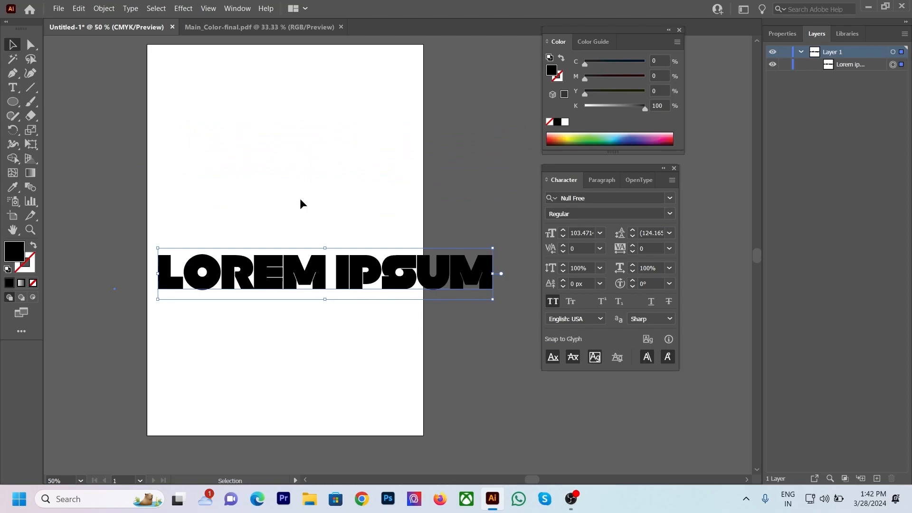
left_click_drag(283, 279, 258, 227)
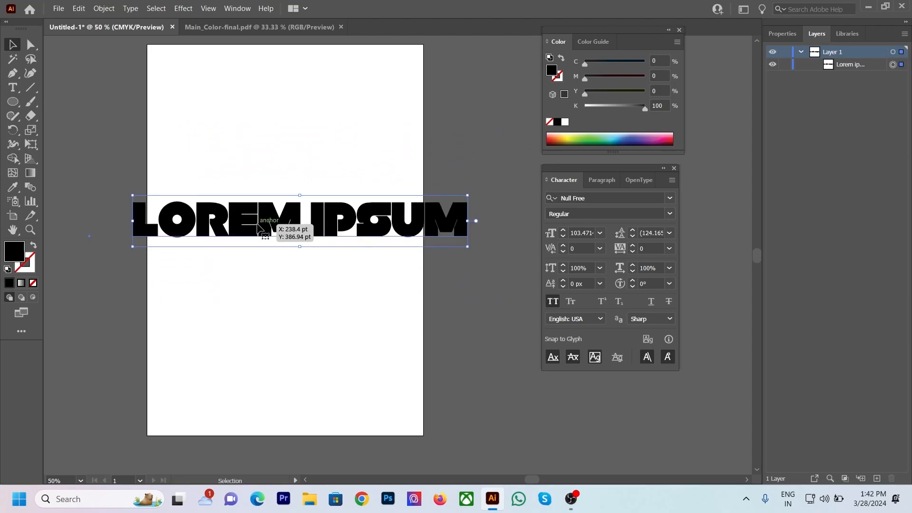
Step: Browse through the following fonts and set the LOREM IPSUM text in Ocean View Initials
left_click(598, 198)
key("Down")
key("Down")
key("Up")
key("Down")
key("Up")
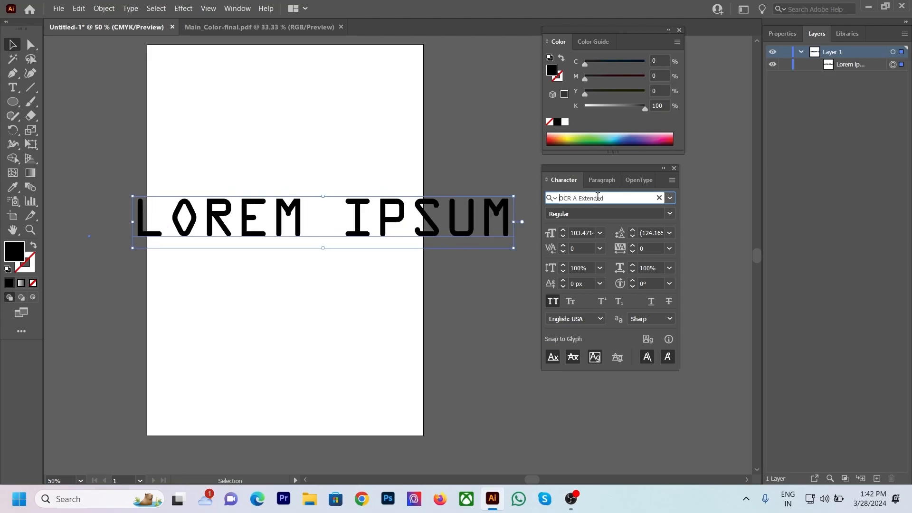
key("Down")
key("Down")
left_click(243, 91)
scroll(181, 233, "up", 5)
scroll(222, 189, "down", 5)
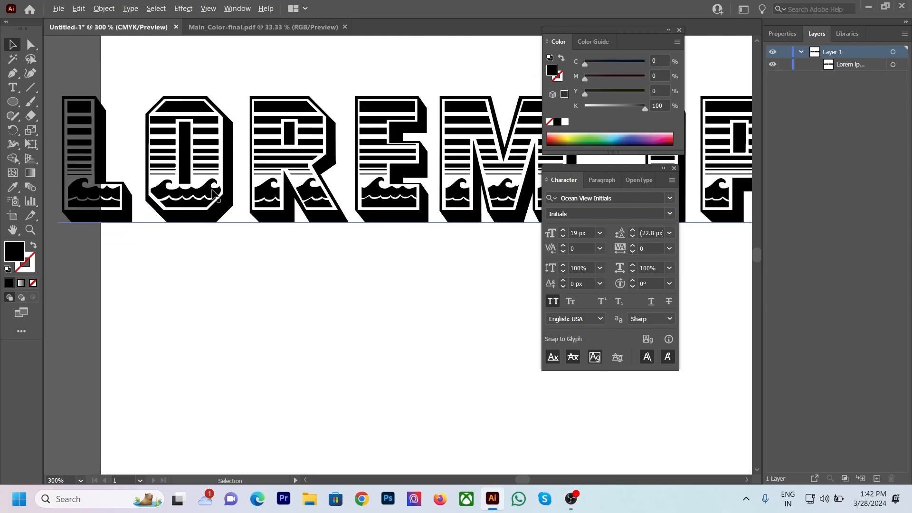
Step: Place a duplicate of the LOREM IPSUM text beyond the artboard's lower right and convert the original text to outlines
scroll(188, 189, "down", 1)
left_click_drag(213, 179, 428, 297)
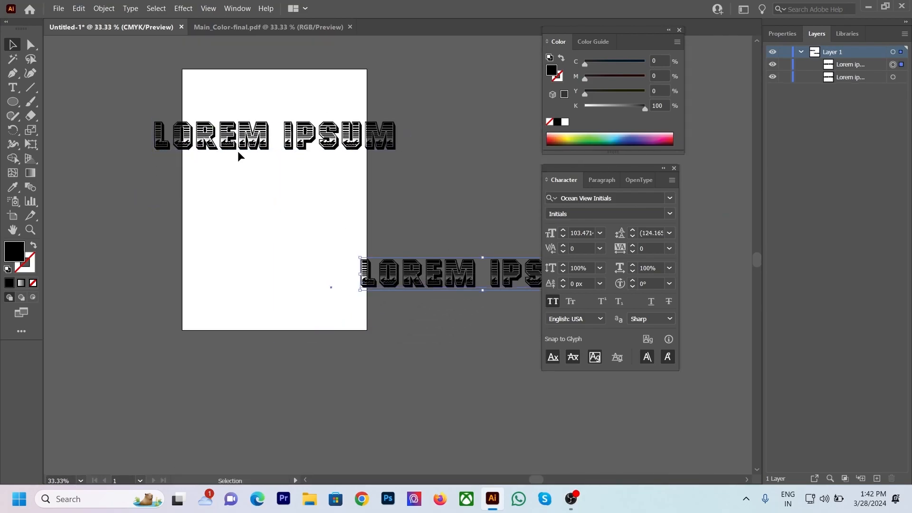
left_click_drag(234, 141, 250, 176)
right_click(250, 172)
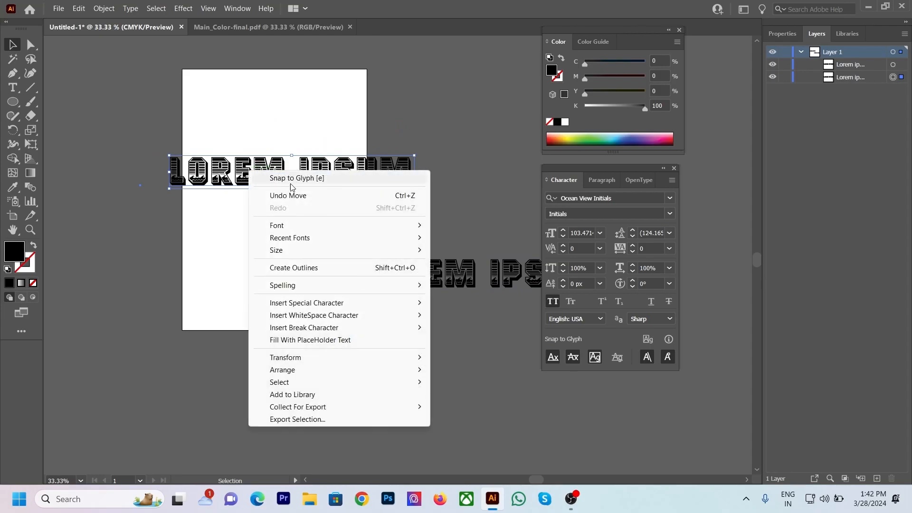
left_click(317, 269)
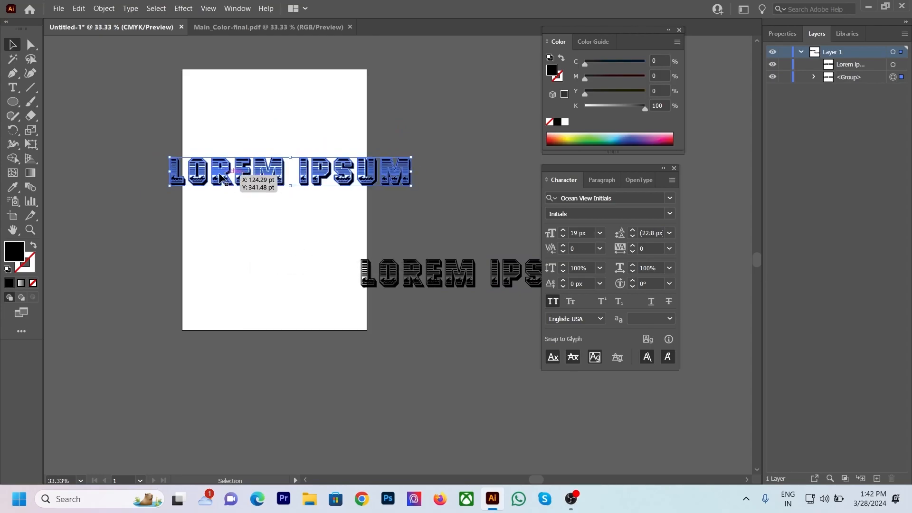
Step: Move the outlined LOREM IPSUM group slightly down and to the right
scroll(200, 202, "up", 3)
scroll(200, 202, "down", 2)
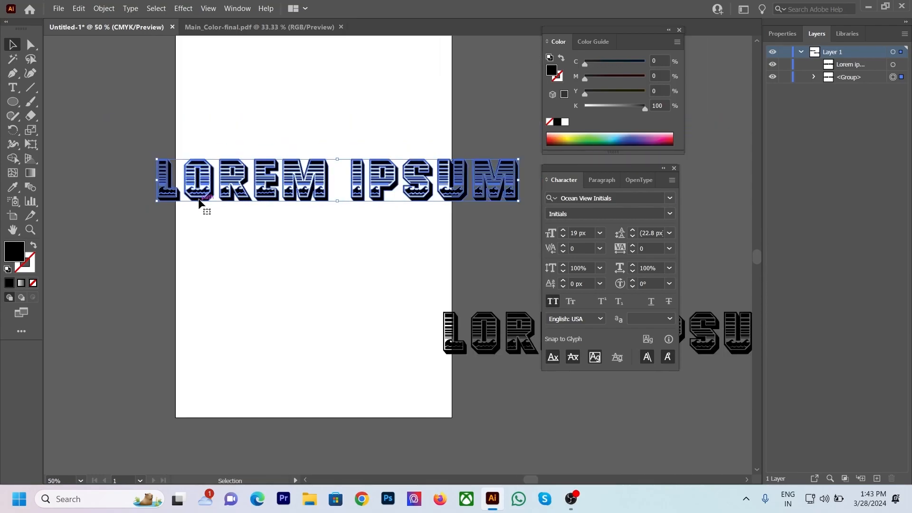
left_click(249, 122)
mouse_move(276, 179)
left_mouse_down()
mouse_move(383, 157)
mouse_move(347, 199)
mouse_move(245, 182)
mouse_move(285, 191)
left_mouse_up()
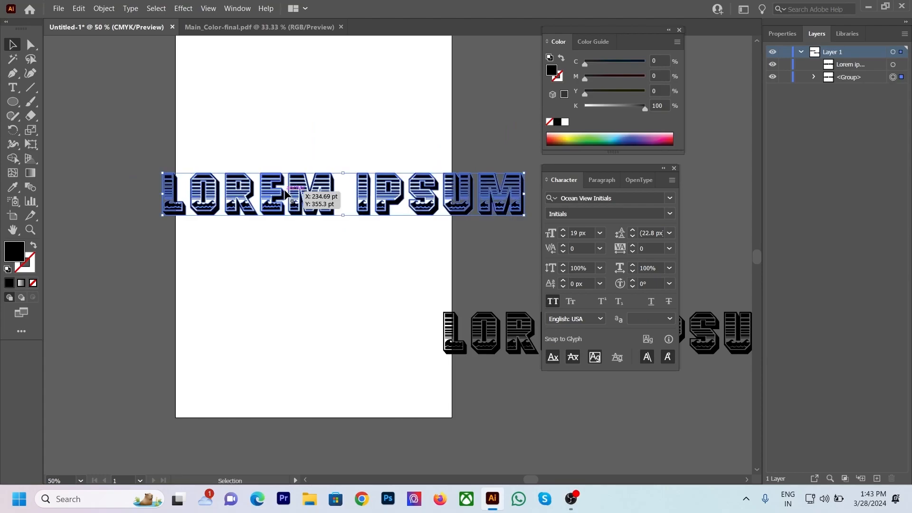
Step: With the Direct Selection tool, reshape the top bar inside the outlined L, round the letter's corners and lower it slightly
left_click(31, 44)
scroll(166, 189, "up", 5)
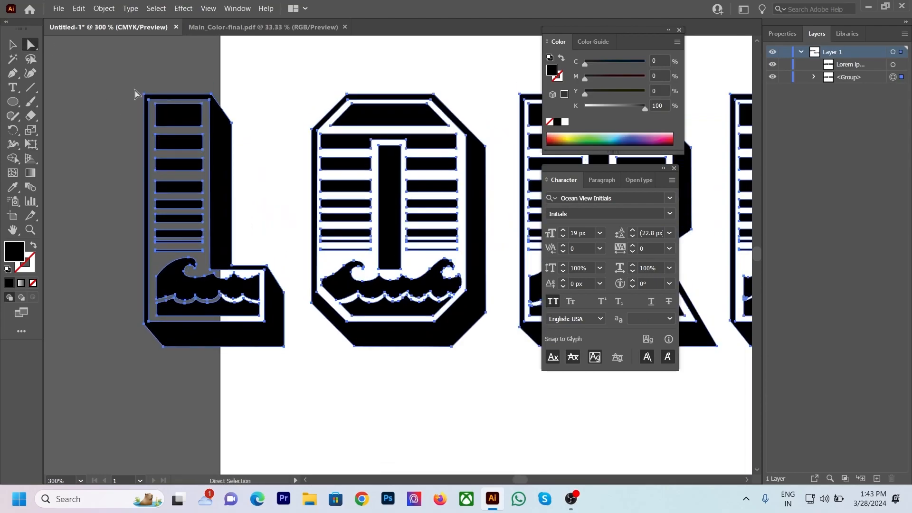
scroll(156, 149, "up", 2)
scroll(151, 145, "up", 4)
left_click_drag(170, 138, 195, 165)
left_click_drag(170, 221, 196, 238)
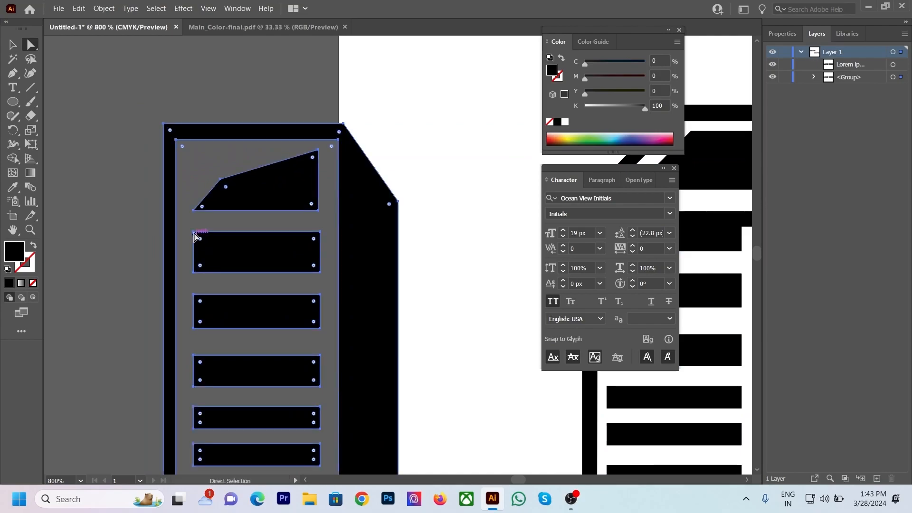
left_click_drag(164, 199, 255, 179)
scroll(170, 204, "down", 5)
left_click_drag(197, 168, 217, 237)
left_click(134, 147)
Step: Distort the wave detail at the lower left of the outlined O and raise the letter above its neighbours
left_click(269, 206)
left_click_drag(264, 214, 285, 274)
left_click_drag(292, 209, 297, 183)
left_click(338, 317)
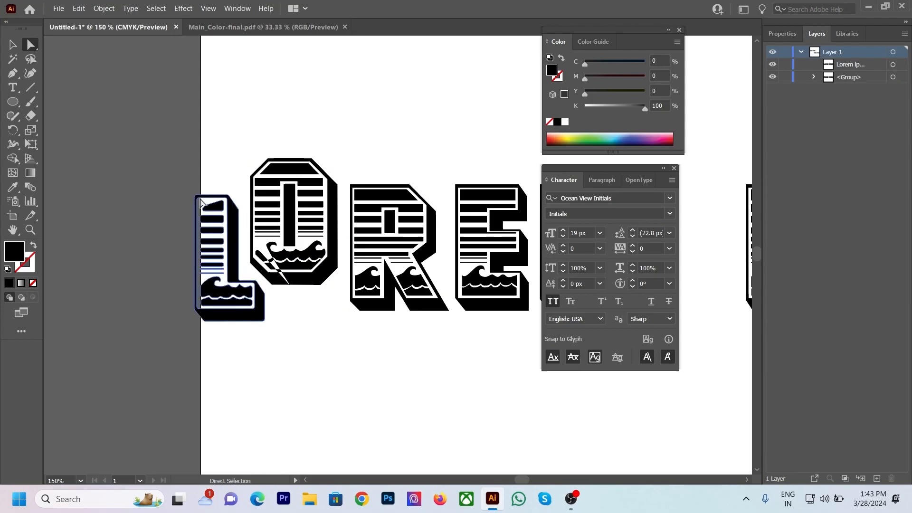
Step: Move the editable LOREM IPSUM copy up and to the left, and place a duplicate of it below
scroll(179, 217, "down", 4)
scroll(179, 216, "down", 3)
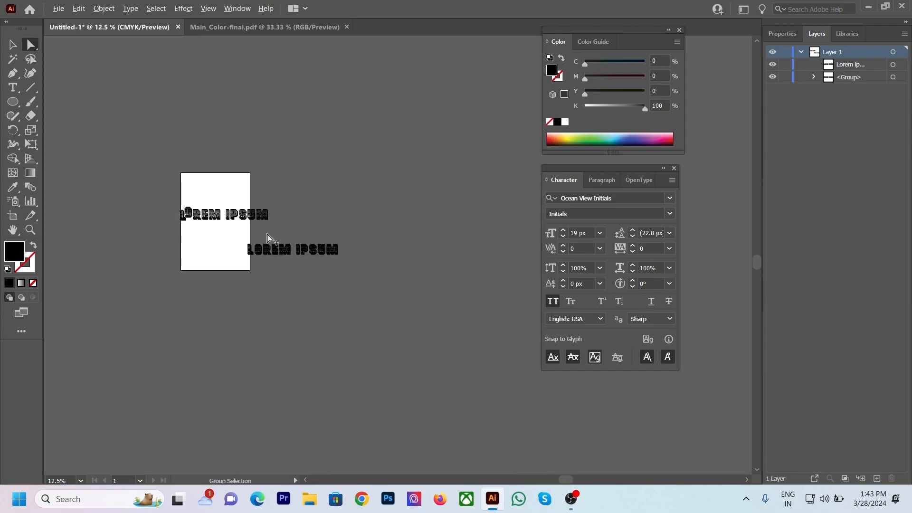
scroll(267, 240, "up", 4)
left_click_drag(272, 279, 224, 231)
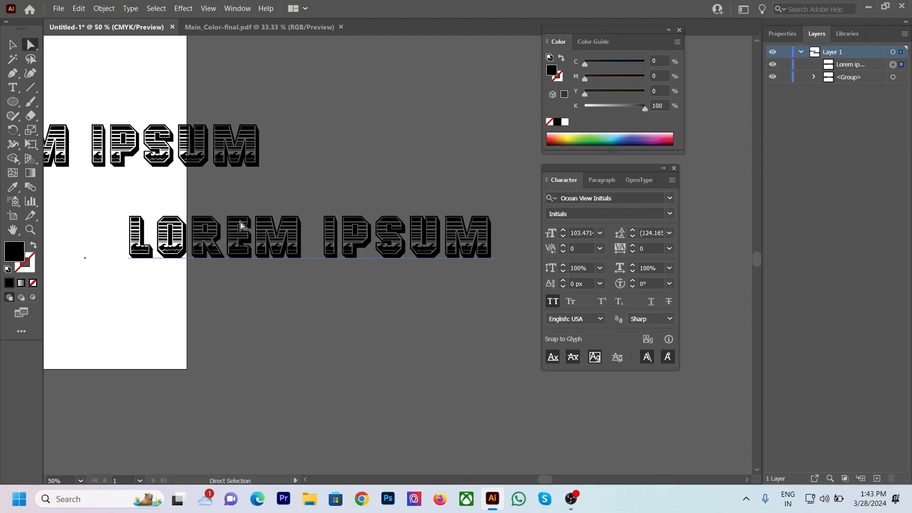
left_click_drag(240, 225, 234, 310, "alt")
Step: Change the font of the lowest LOREM IPSUM text to Impact
triple_click(255, 339)
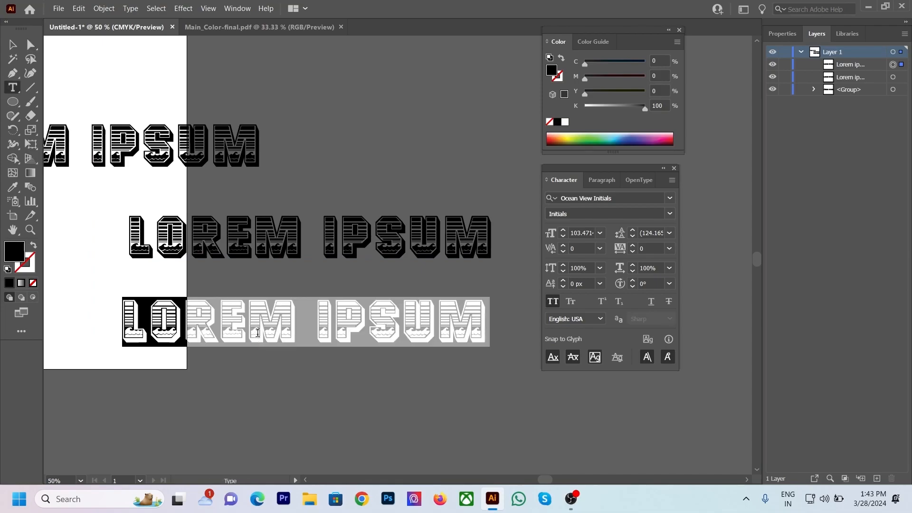
left_click(609, 199)
type("Oklahoma")
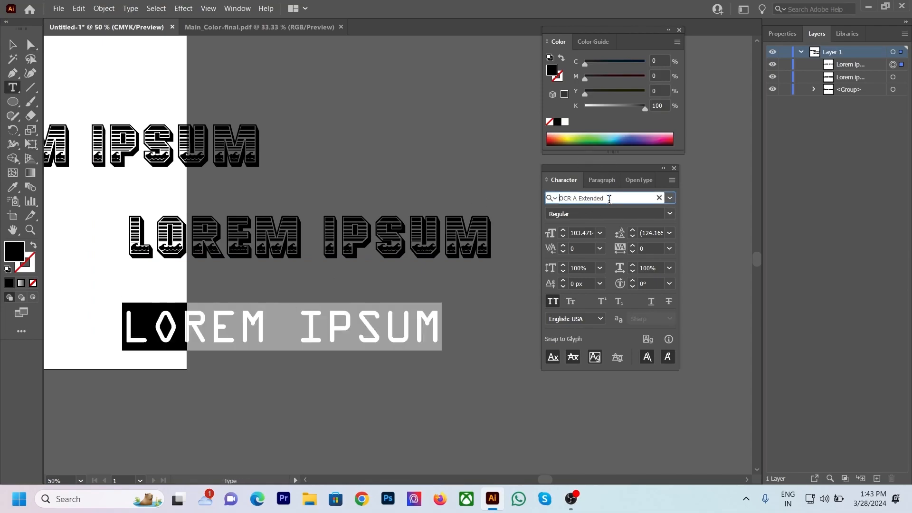
left_click_drag(610, 199, 513, 204)
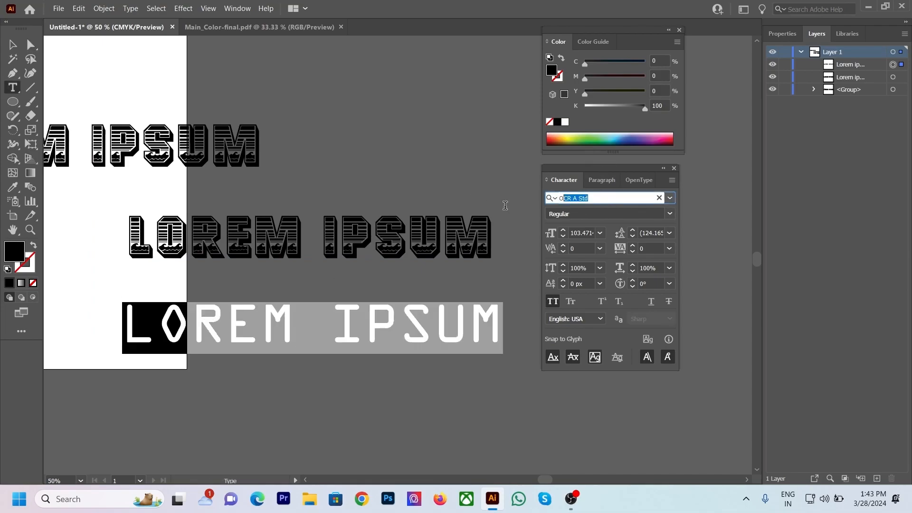
type("Im")
key("Return")
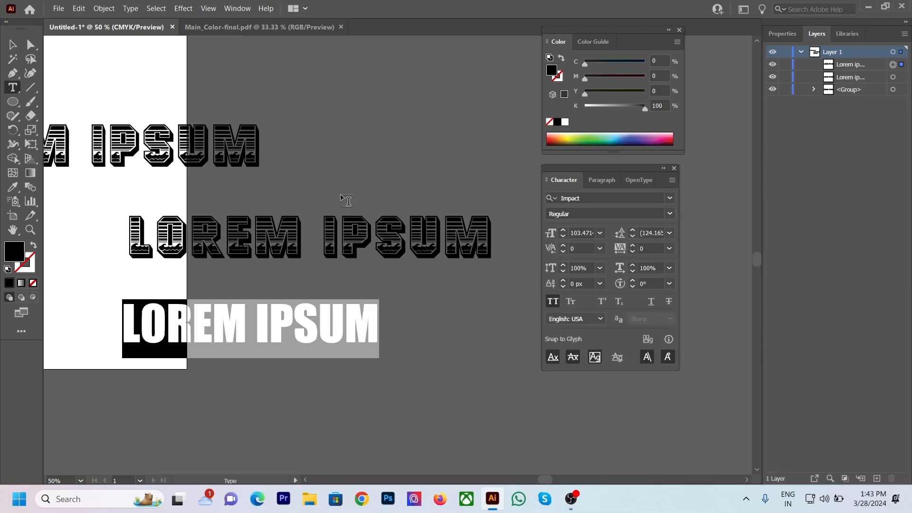
Step: Reposition the Impact LOREM IPSUM text beside the artboard and convert it to outlines
left_click(13, 45)
left_click_drag(255, 328, 312, 321)
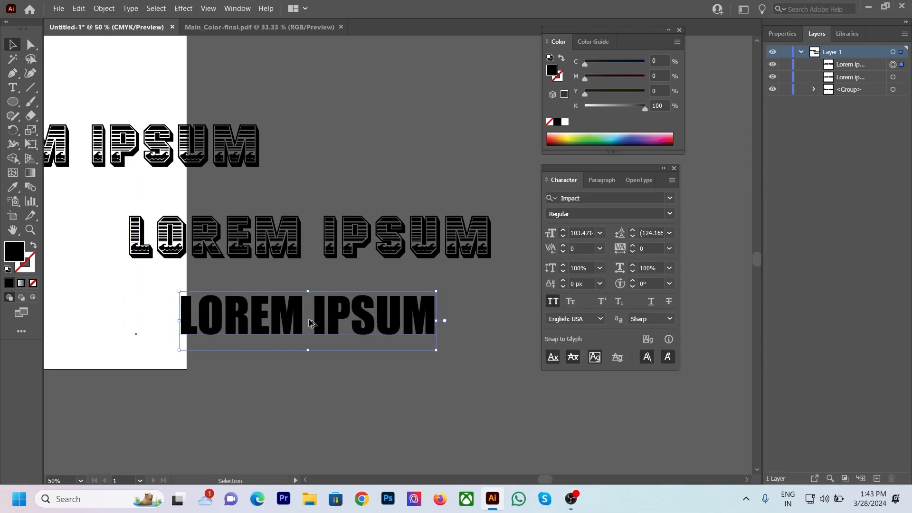
scroll(308, 319, "up", 4)
scroll(304, 316, "down", 3)
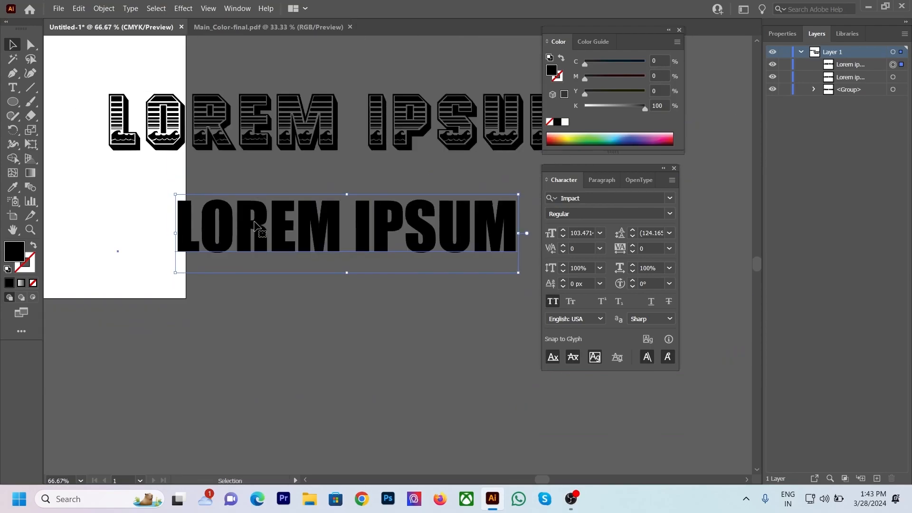
right_click(255, 224)
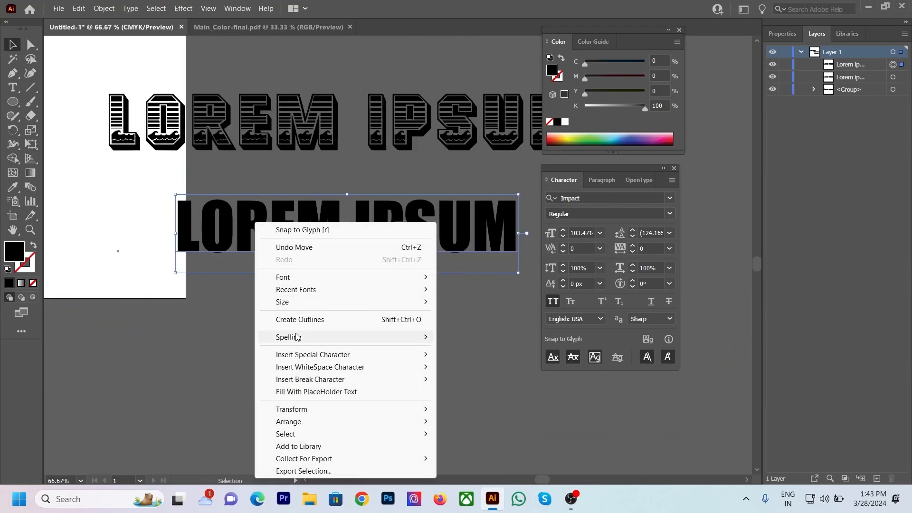
left_click(290, 319)
left_click_drag(278, 222, 287, 248)
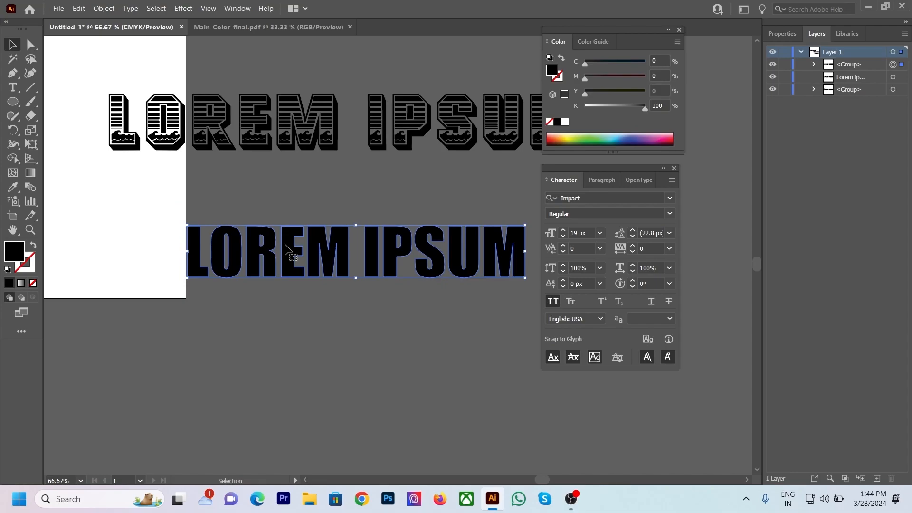
Step: Slightly round all corners of the outlined Impact letters with the Direct Selection tool
left_click(31, 45)
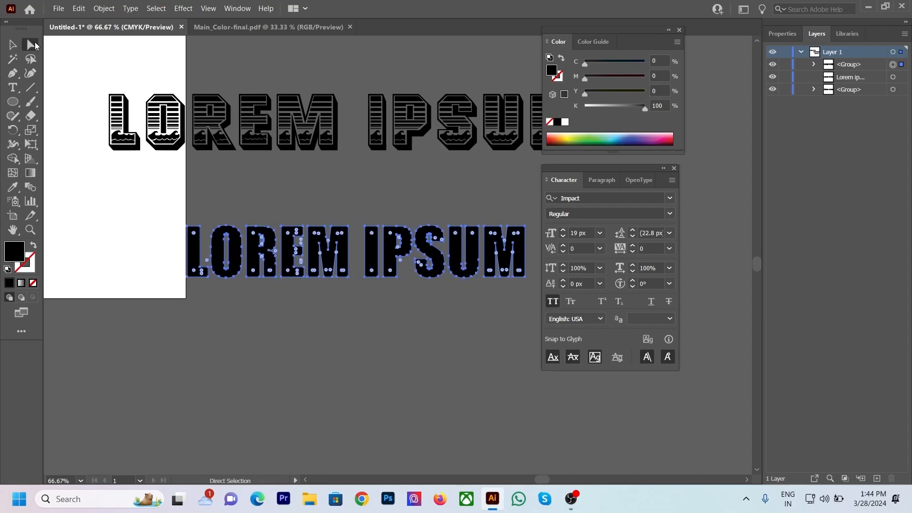
scroll(173, 233, "up", 3)
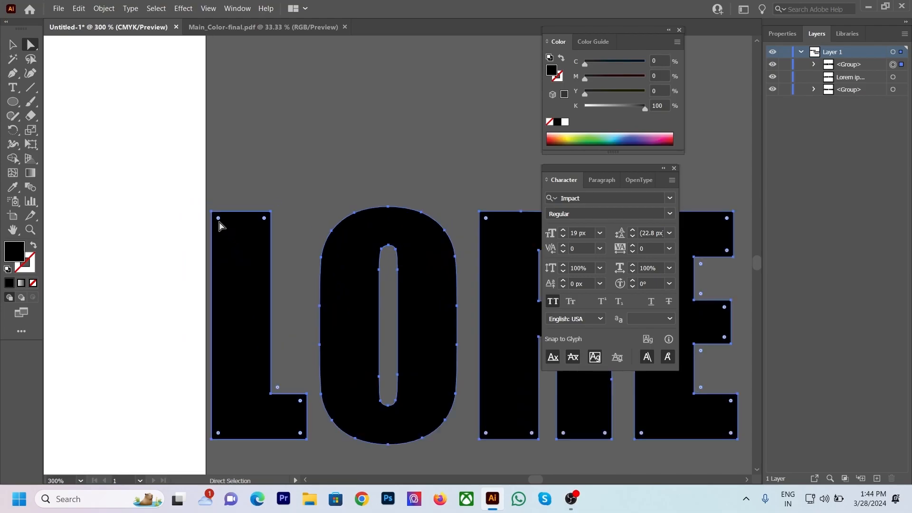
left_click_drag(219, 223, 227, 238)
left_click(202, 198)
scroll(182, 197, "down", 4)
scroll(301, 228, "up", 4)
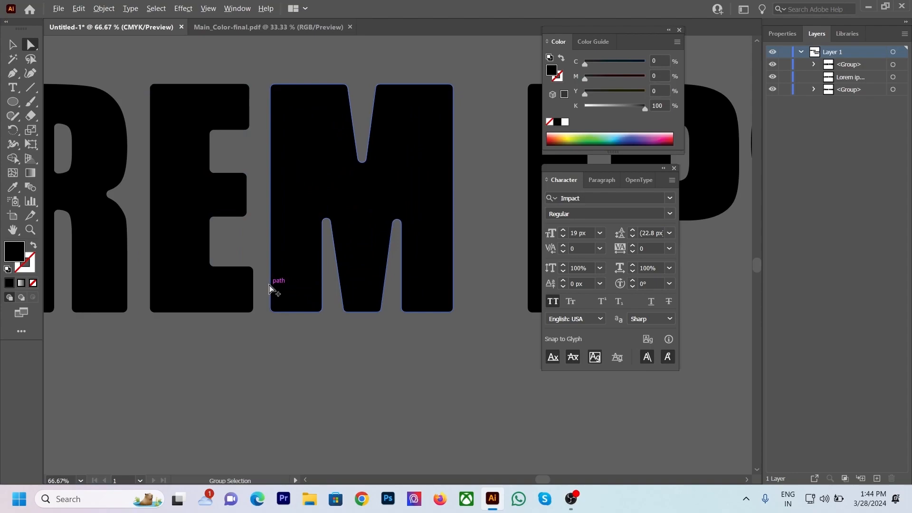
Step: Stretch the stem of the P in the outlined Impact lettering well below the baseline
scroll(273, 283, "down", 3)
scroll(278, 284, "down", 2)
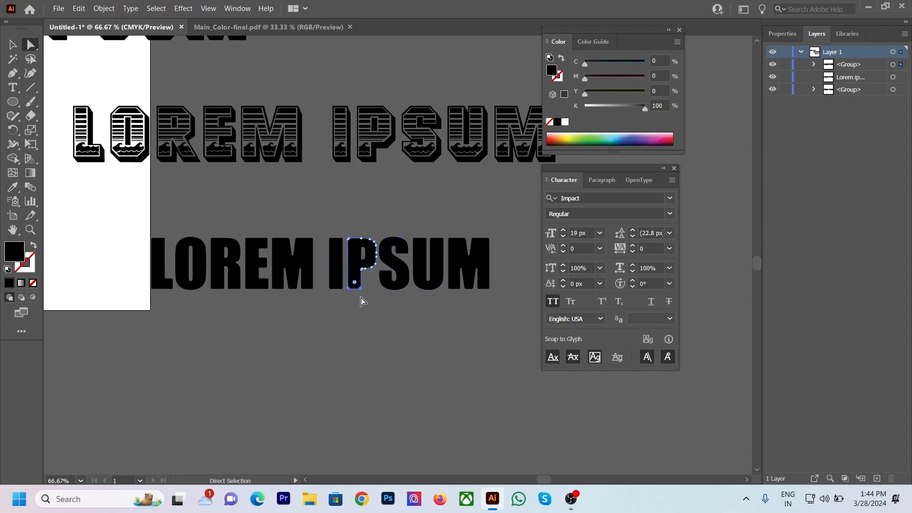
scroll(361, 299, "up", 3)
left_click_drag(322, 259, 350, 386)
scroll(274, 347, "down", 4)
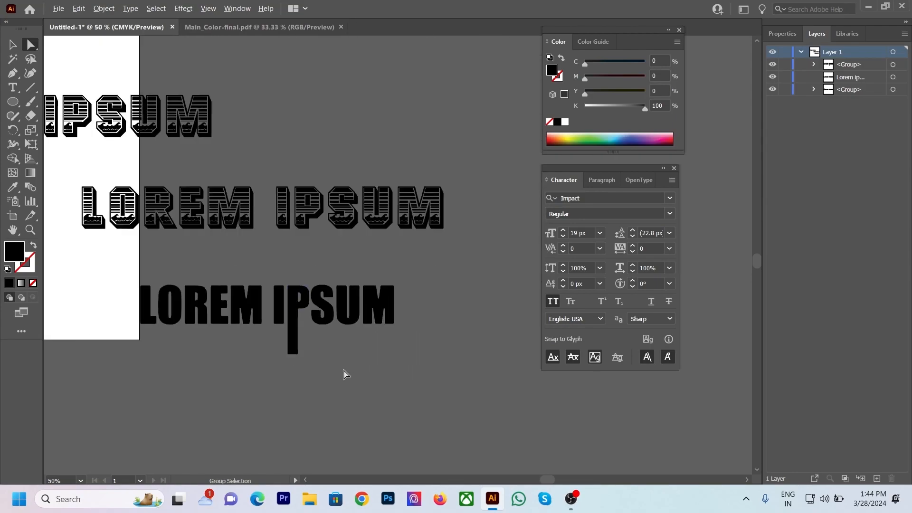
Step: Draw a thin horizontal black rectangle across the middle of the O in the Impact lettering
scroll(179, 309, "up", 2)
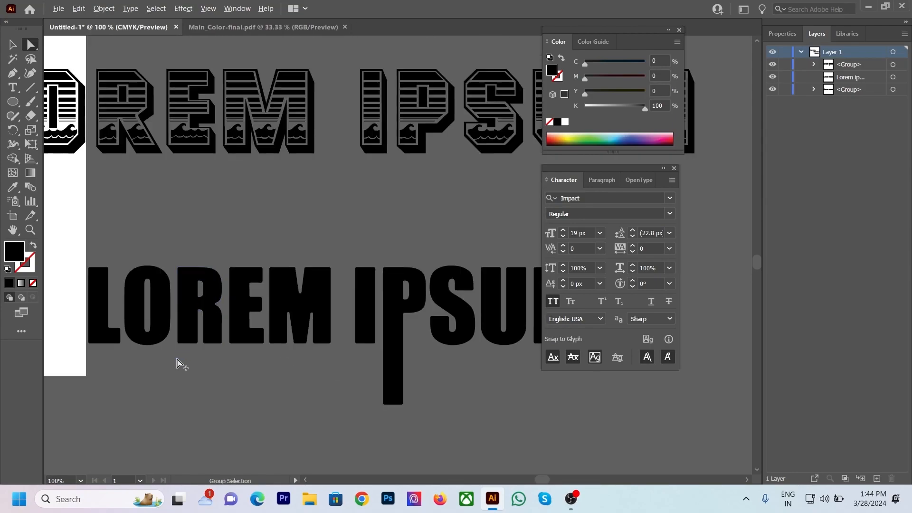
scroll(177, 362, "up", 3)
left_click_drag(139, 259, 326, 292)
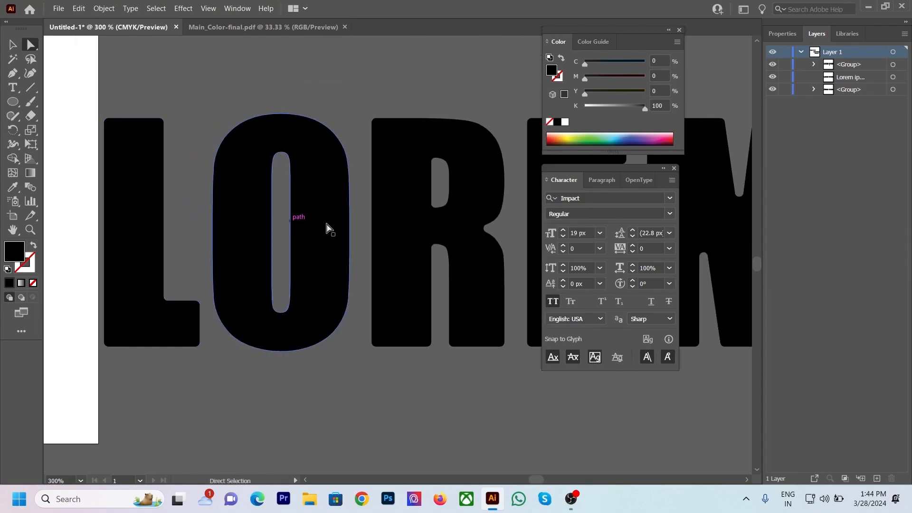
left_click(12, 116)
left_click(12, 101)
left_click(57, 104)
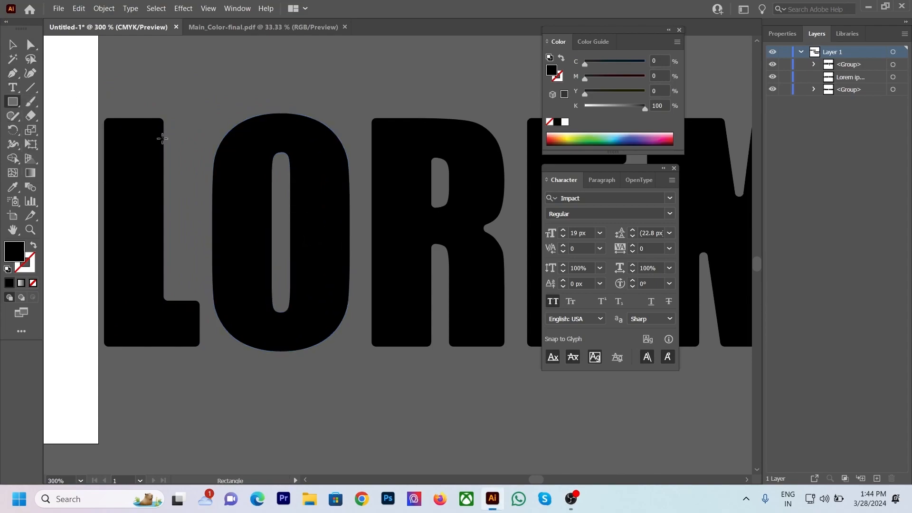
left_click_drag(192, 221, 361, 242)
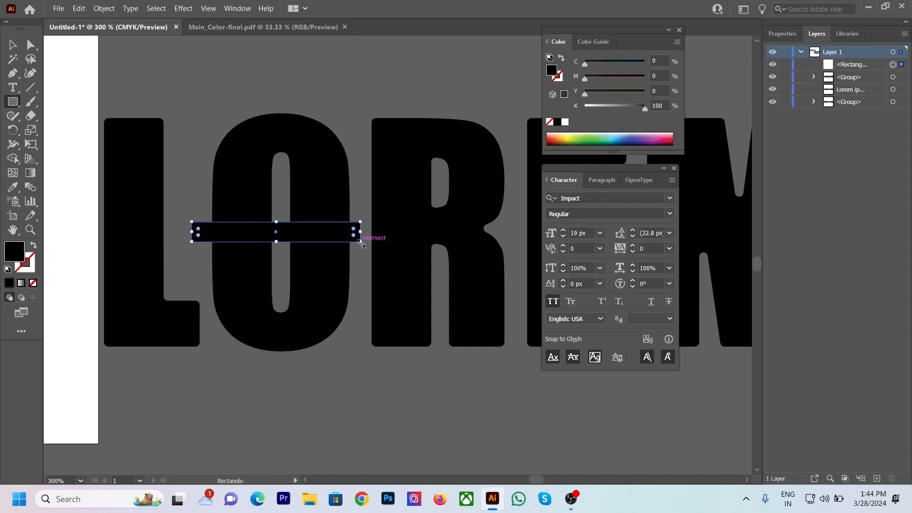
Step: Ungroup the outlined Impact LOREM IPSUM lettering into separate letters
left_click(11, 47)
left_click(259, 155, "shift")
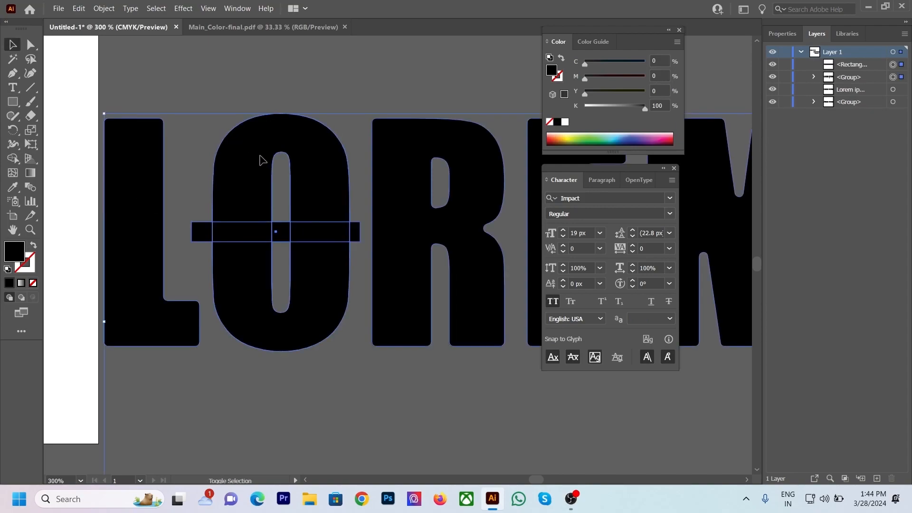
left_click(257, 80)
left_click(255, 138)
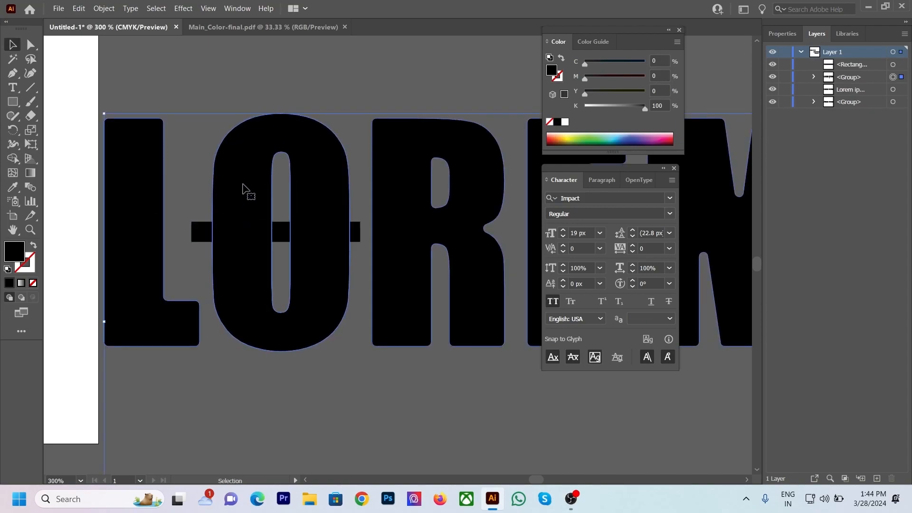
scroll(155, 192, "down", 4)
scroll(165, 193, "up", 1)
right_click(215, 187)
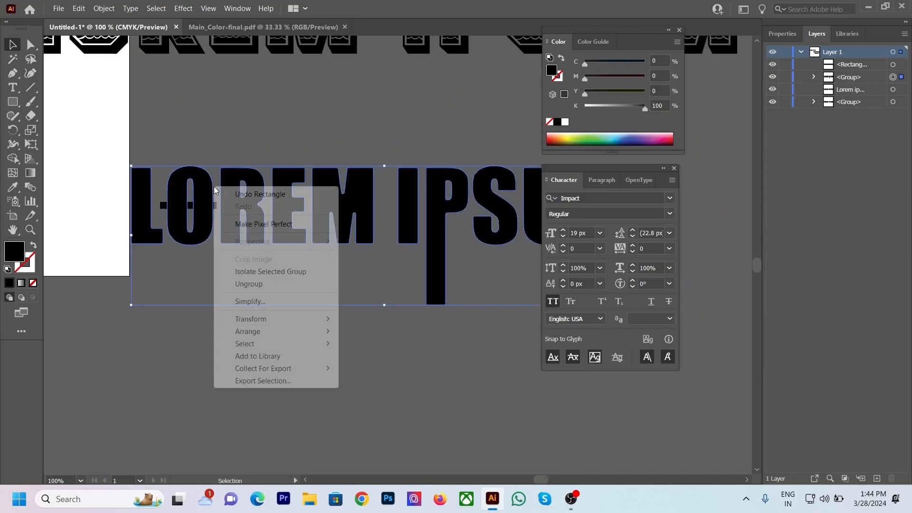
left_click(245, 284)
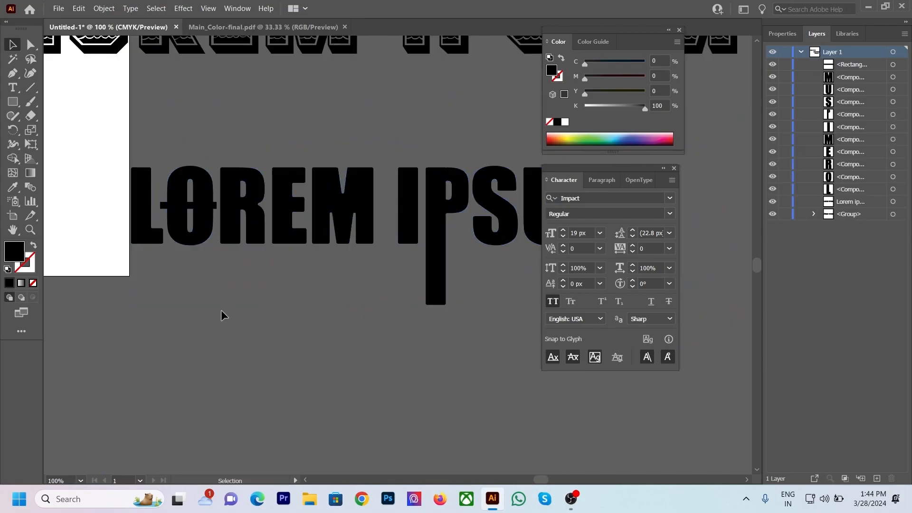
Step: Align the Impact lettering's O and the thin black rectangle crossing it by their vertical centers
left_click(177, 214)
left_click(162, 206, "shift")
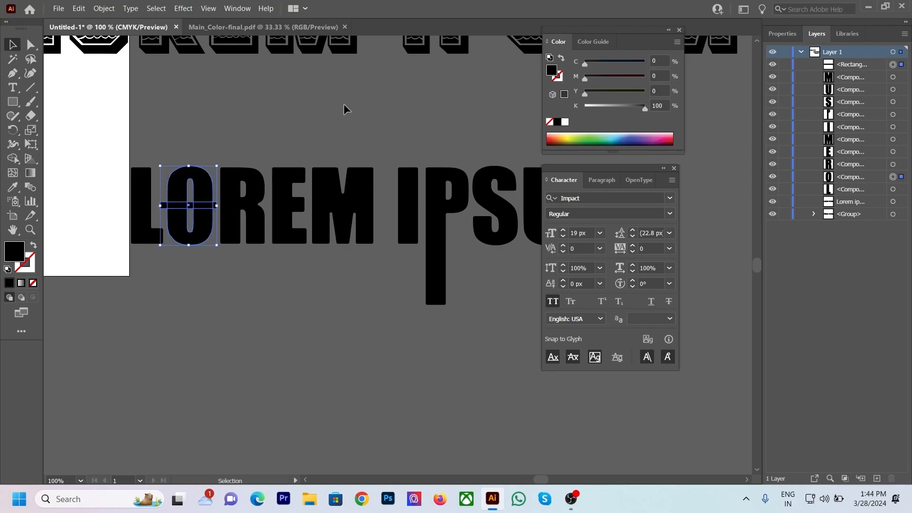
left_click(783, 33)
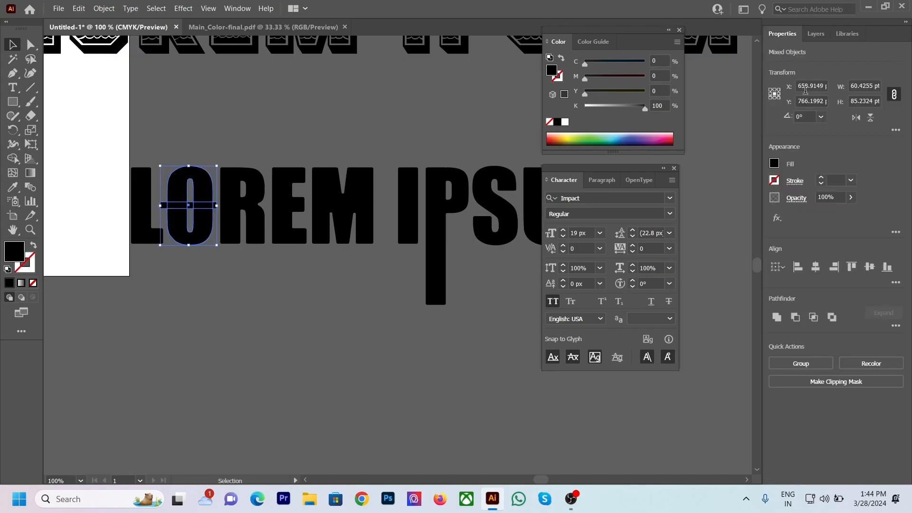
left_click(869, 267)
Step: Cut the rectangle's area out of the O with the Shape Builder tool, leaving a horizontal gap, and deselect the letter
left_click(13, 158)
scroll(127, 240, "up", 3, "alt")
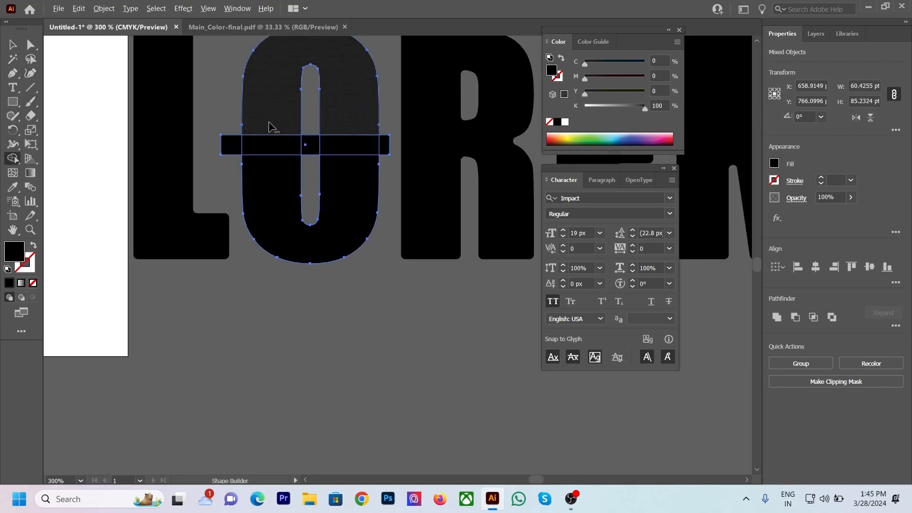
left_click_drag(210, 146, 390, 146)
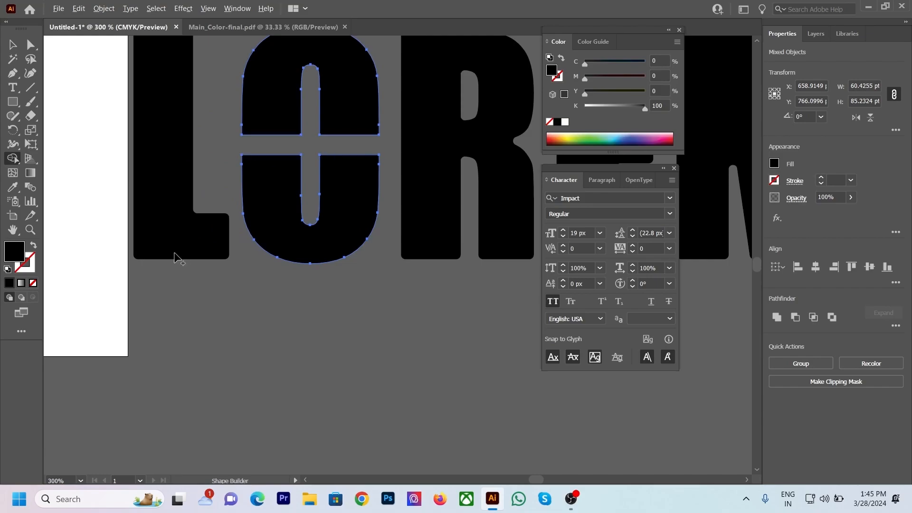
scroll(163, 257, "down", 4, "alt")
left_click(13, 44)
left_click(216, 189)
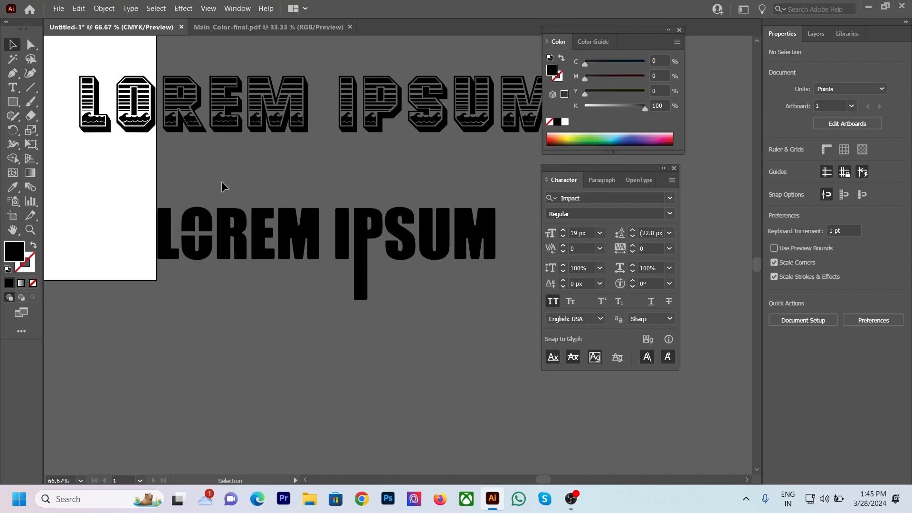